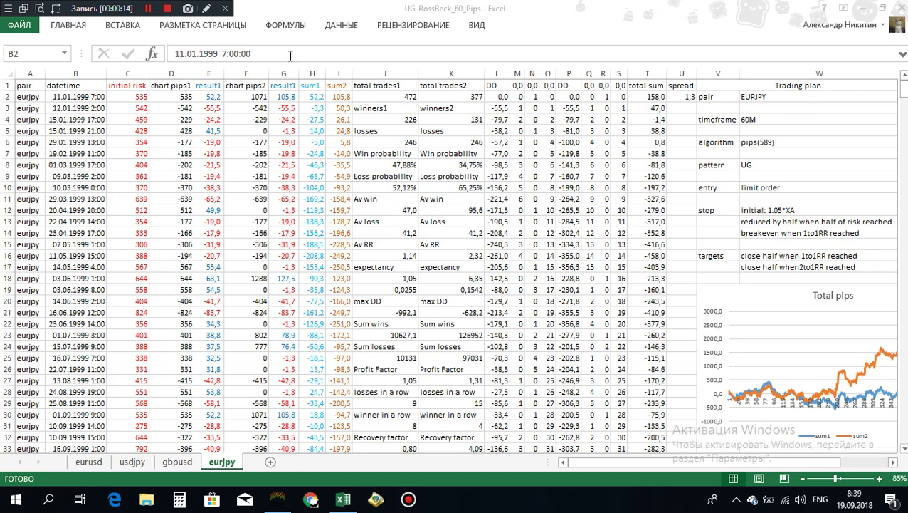
pyautogui.click(206, 8)
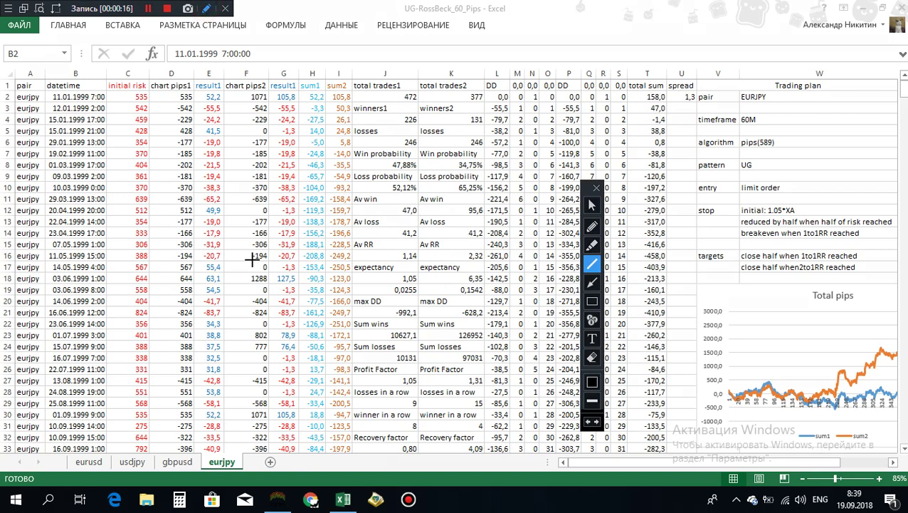
pyautogui.moveTo(116, 433)
pyautogui.mouseDown()
pyautogui.moveTo(145, 381)
pyautogui.moveTo(214, 154)
pyautogui.mouseUp()
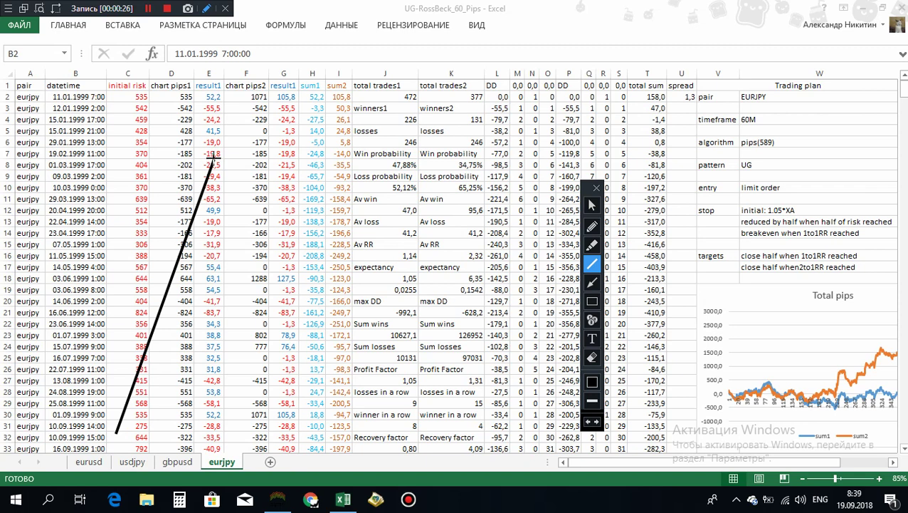
pyautogui.moveTo(215, 158); pyautogui.dragTo(253, 280)
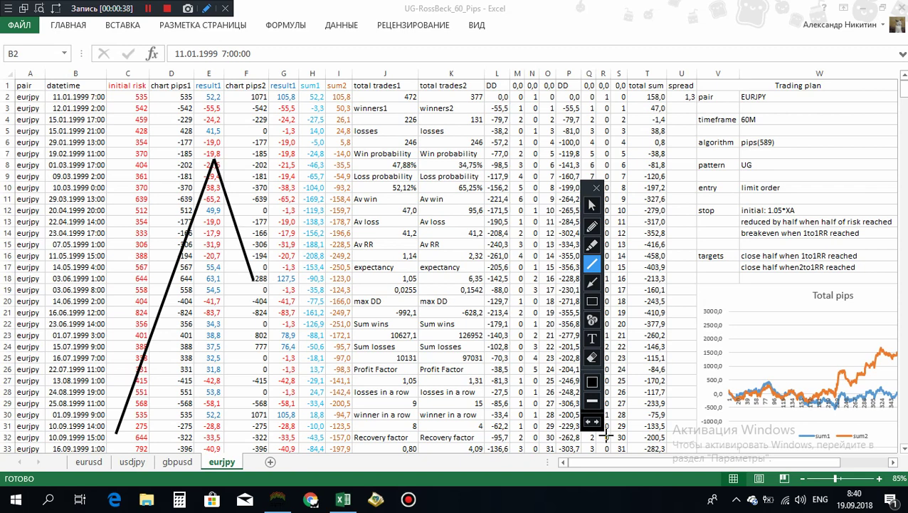
pyautogui.click(592, 421)
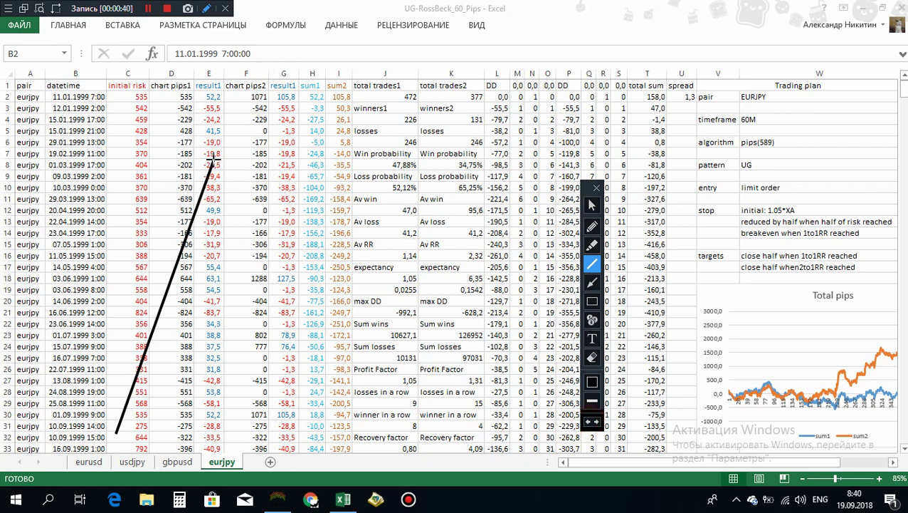
pyautogui.moveTo(216, 158); pyautogui.dragTo(253, 73)
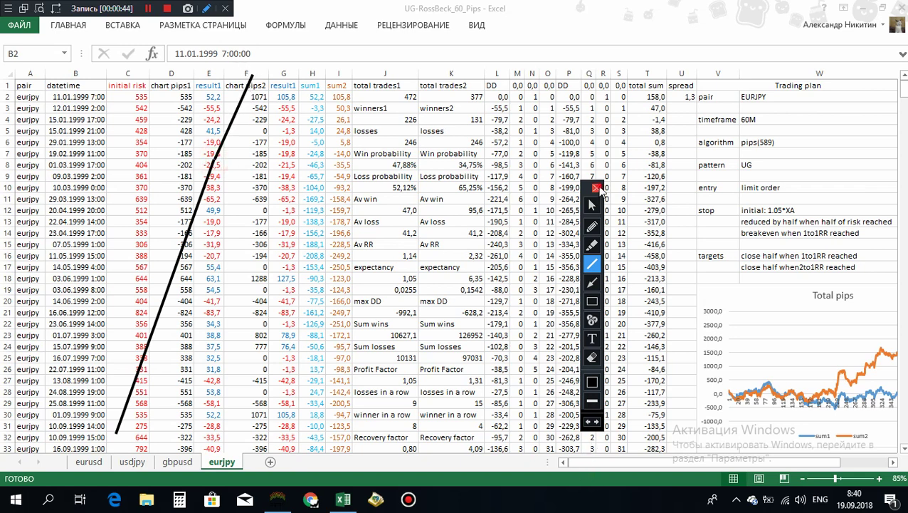
pyautogui.click(597, 188)
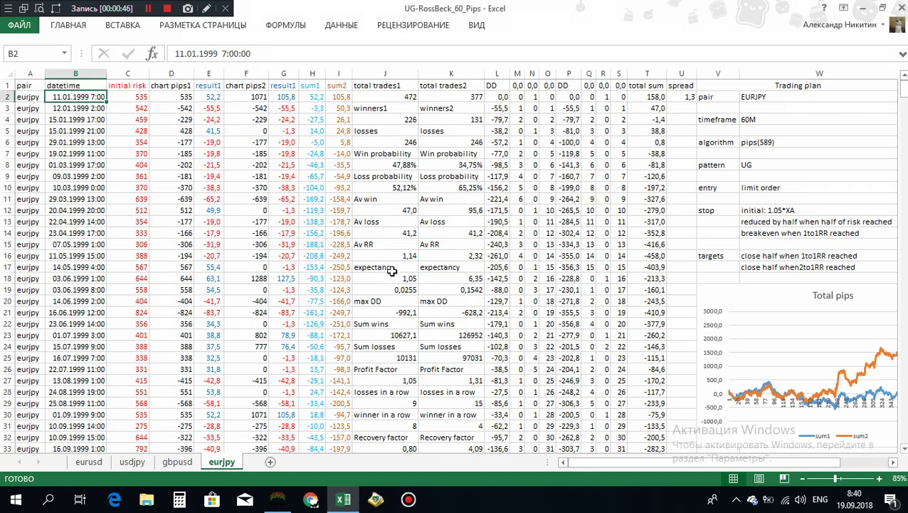
# - Compare the algorithm pips setting in the trading plans on the eurusd, usdjpy, gbpusd and eurjpy sheets
pyautogui.click(88, 461)
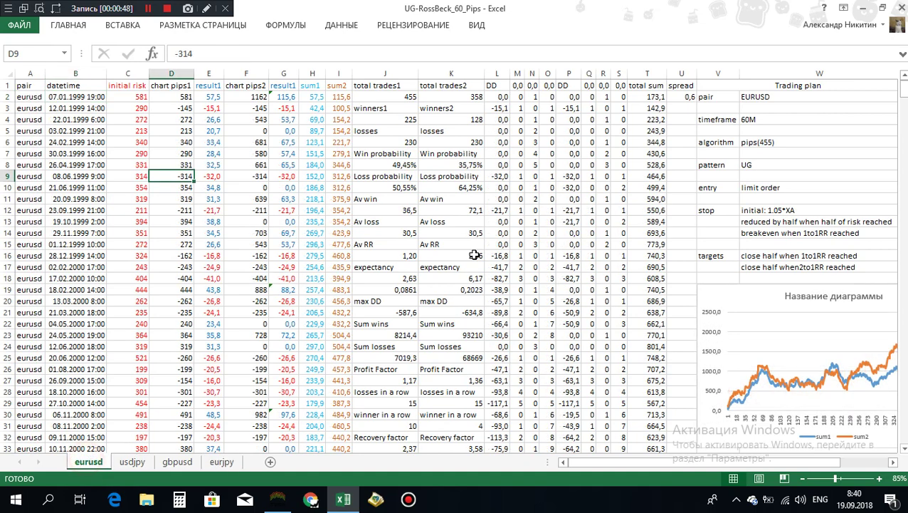
pyautogui.click(766, 142)
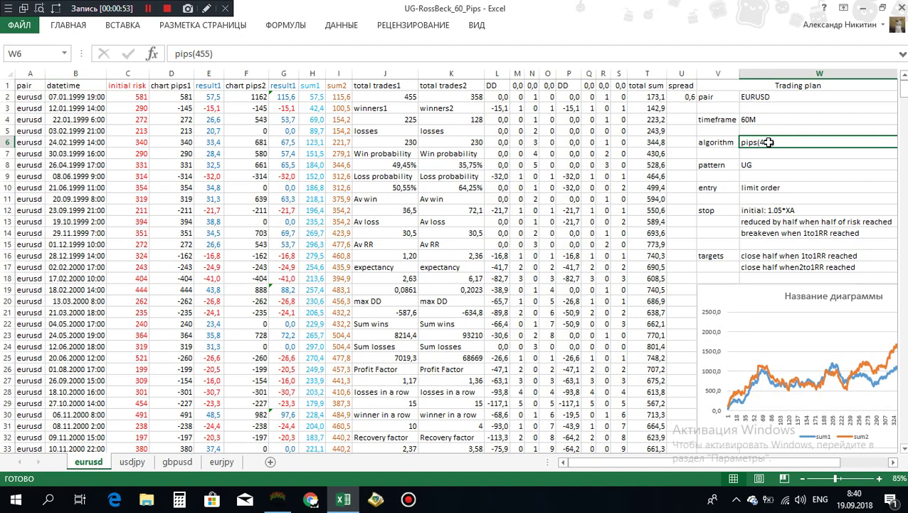
pyautogui.click(133, 461)
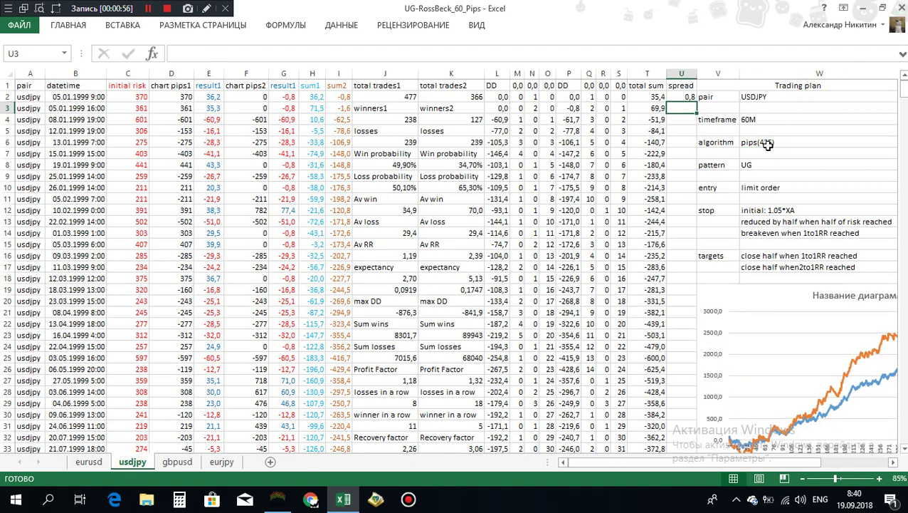
pyautogui.click(171, 461)
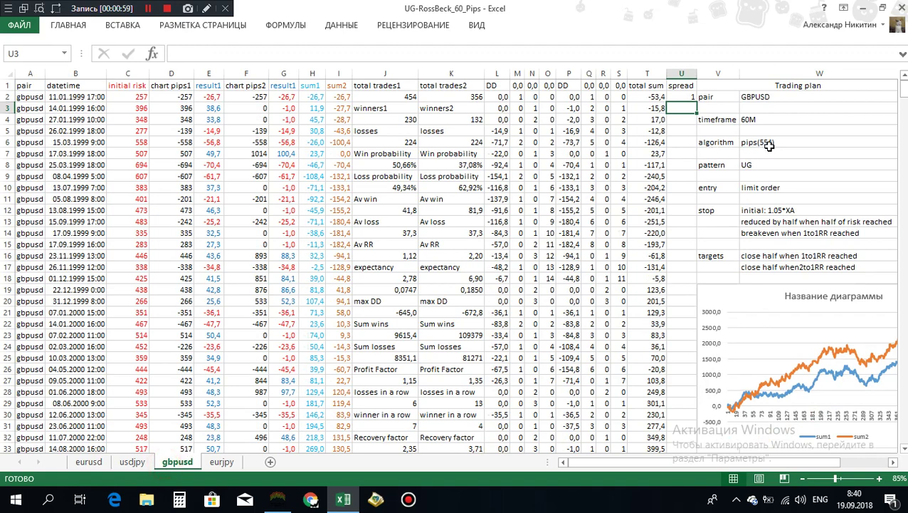
pyautogui.click(221, 461)
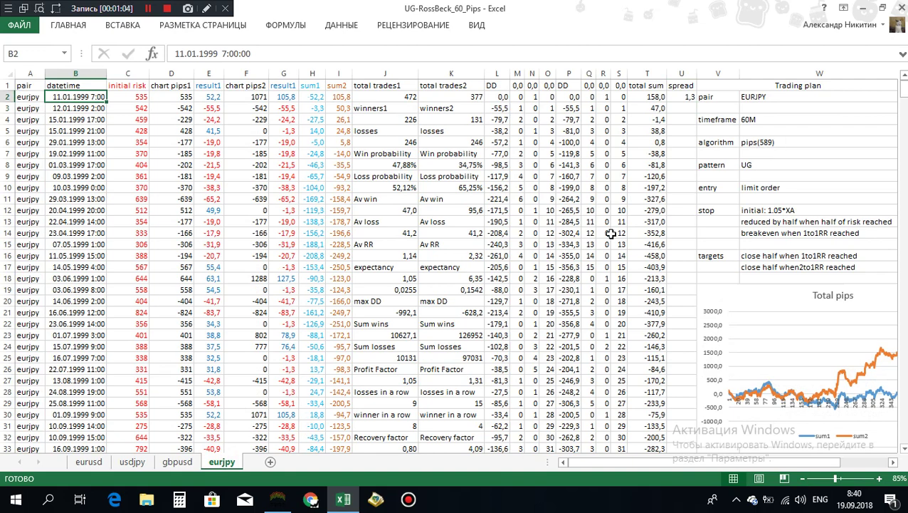
# - Open the Forex Market Research. Swings workbook and inspect eurjpy's average correction for timeframe 60 with 5 bars
pyautogui.rightClick(349, 504)
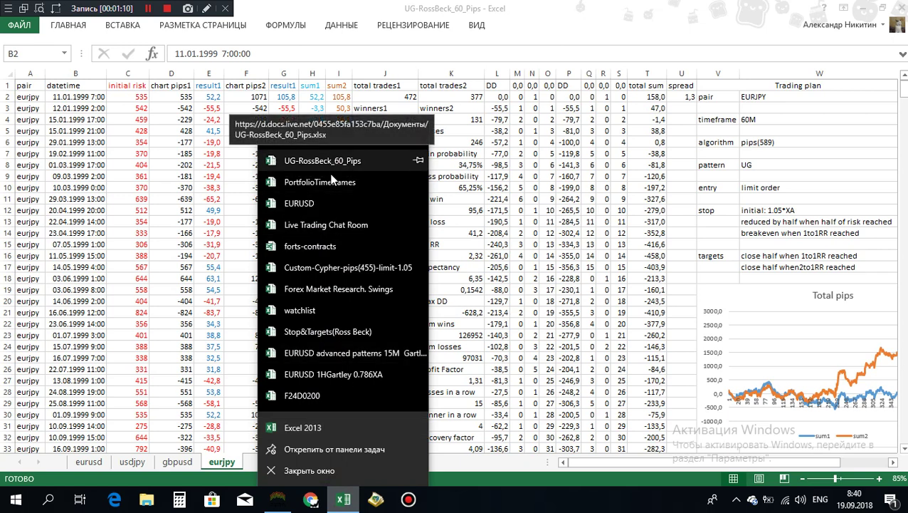
pyautogui.click(334, 289)
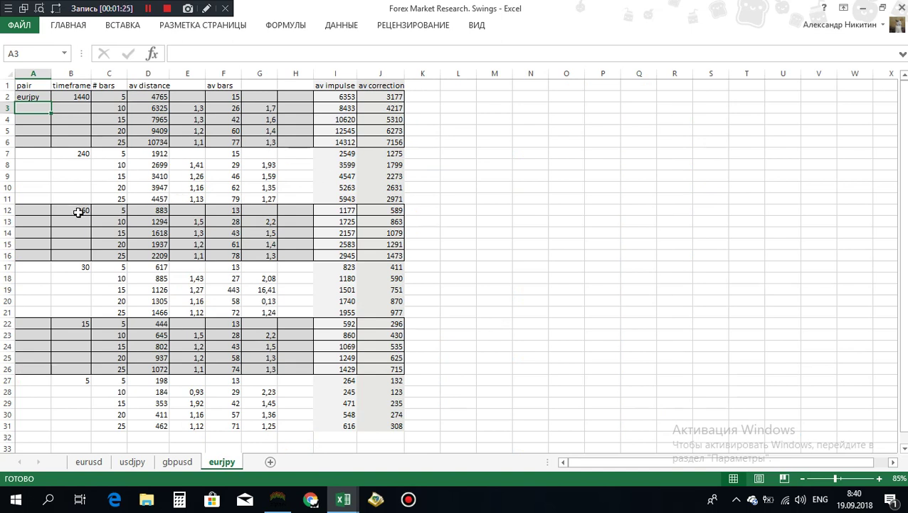
pyautogui.click(386, 210)
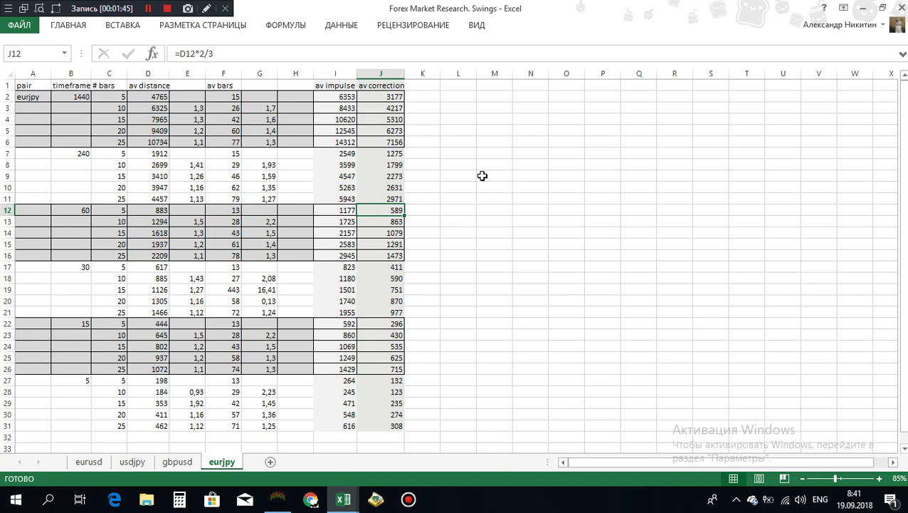
# - Inspect the 60-minute, 5-bar average correction on the gbpusd, usdjpy and eurusd sheets, and close the swings workbook
pyautogui.click(178, 461)
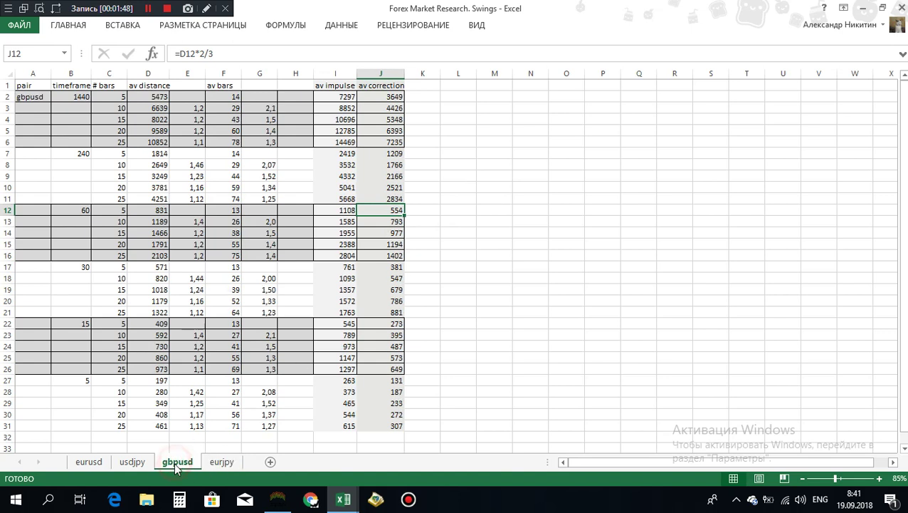
pyautogui.click(377, 206)
pyautogui.click(130, 461)
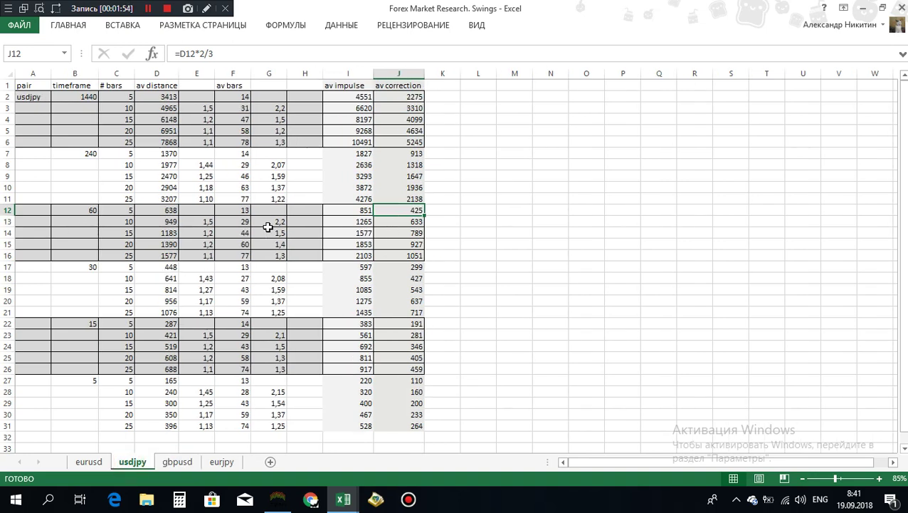
pyautogui.click(392, 209)
pyautogui.click(93, 463)
pyautogui.click(422, 211)
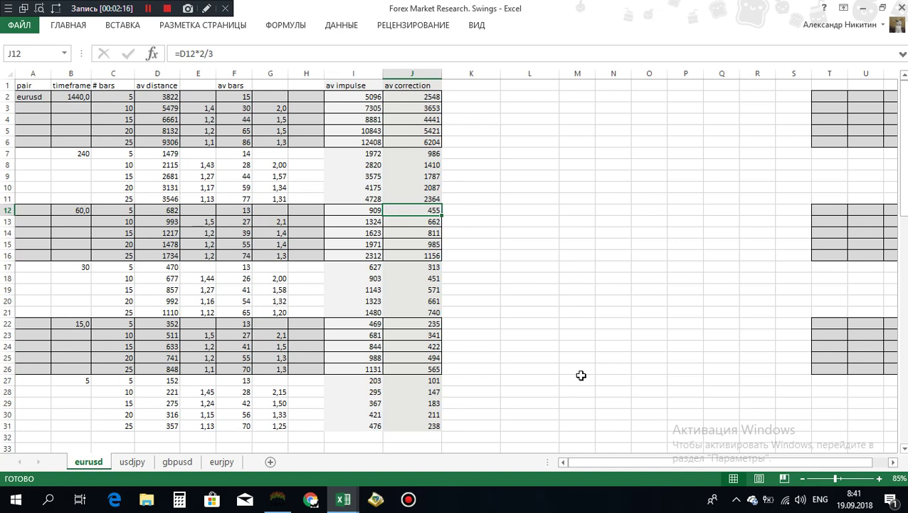
pyautogui.click(898, 9)
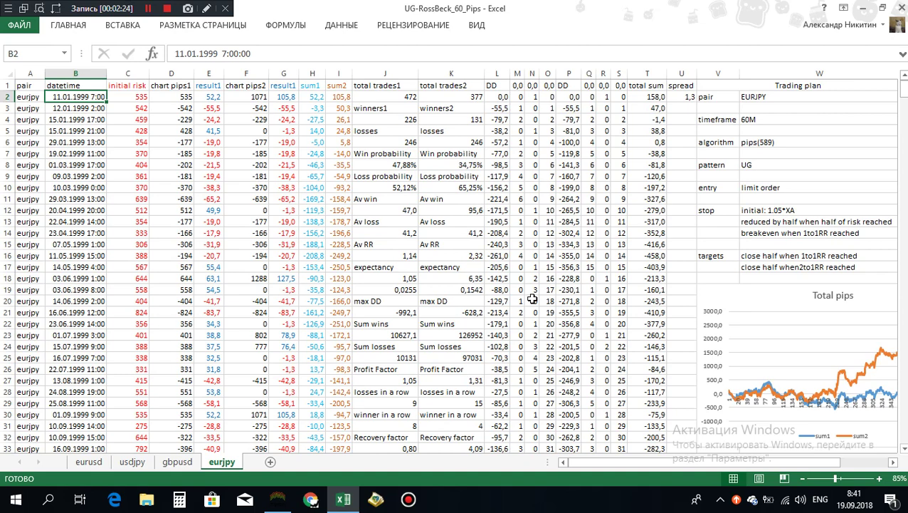
# - Review the trading plan and the cumulative results chart on the eurusd sheet
pyautogui.click(84, 462)
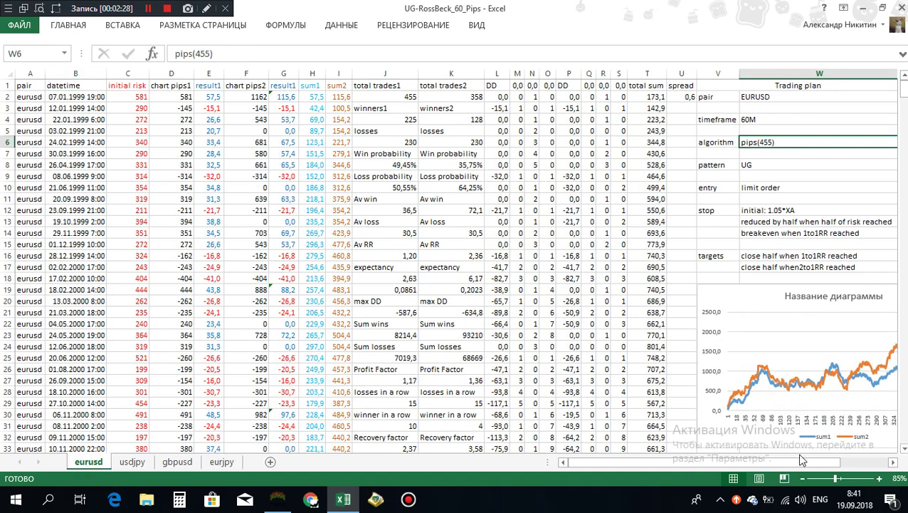
pyautogui.moveTo(770, 464); pyautogui.dragTo(822, 462)
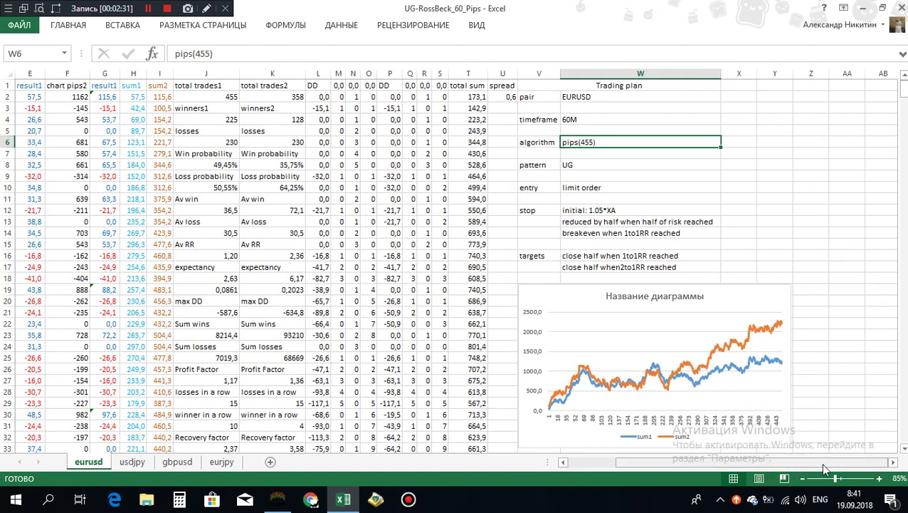
pyautogui.click(556, 299)
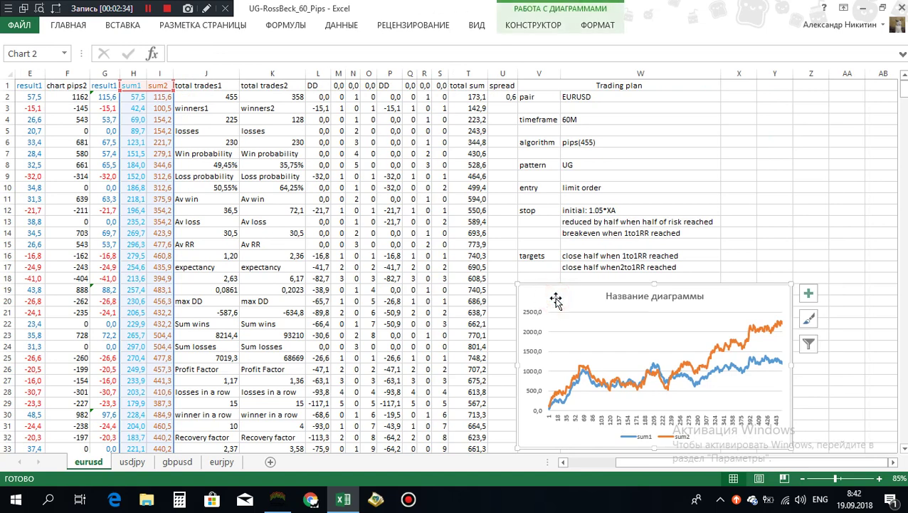
# - Switch to MetaTrader and examine the patterns with their stop and target levels on the GBPUSD and EURJPY H1 charts
pyautogui.click(278, 499)
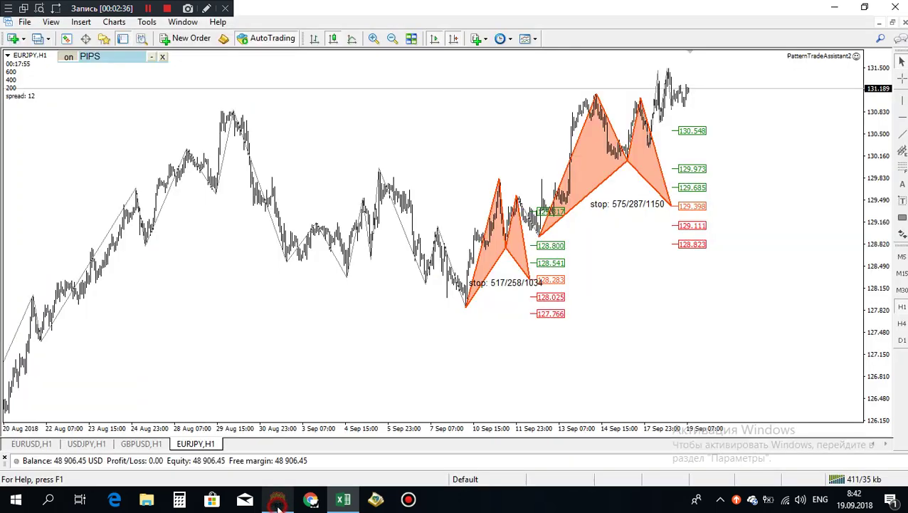
pyautogui.click(141, 444)
pyautogui.click(206, 443)
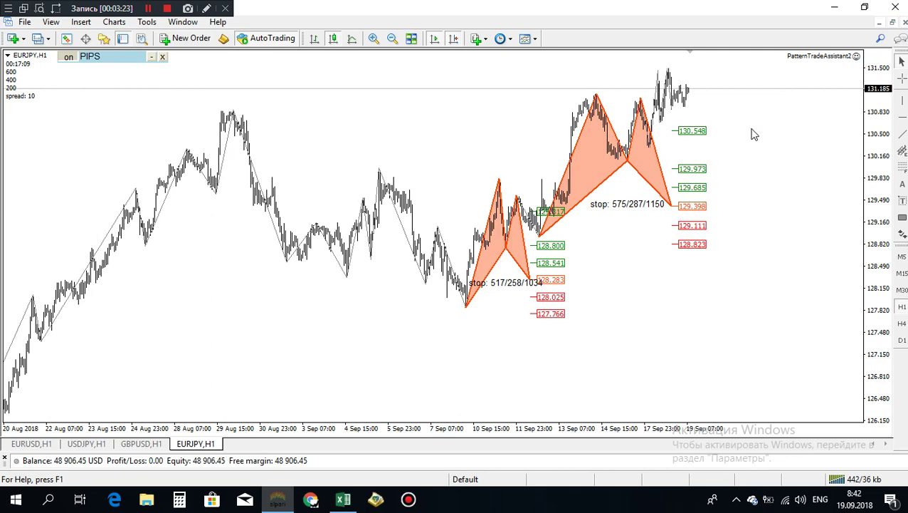
# - Return to Excel and examine the eurusd statistics for both target variants, their expectancy cells and the results chart
pyautogui.click(343, 499)
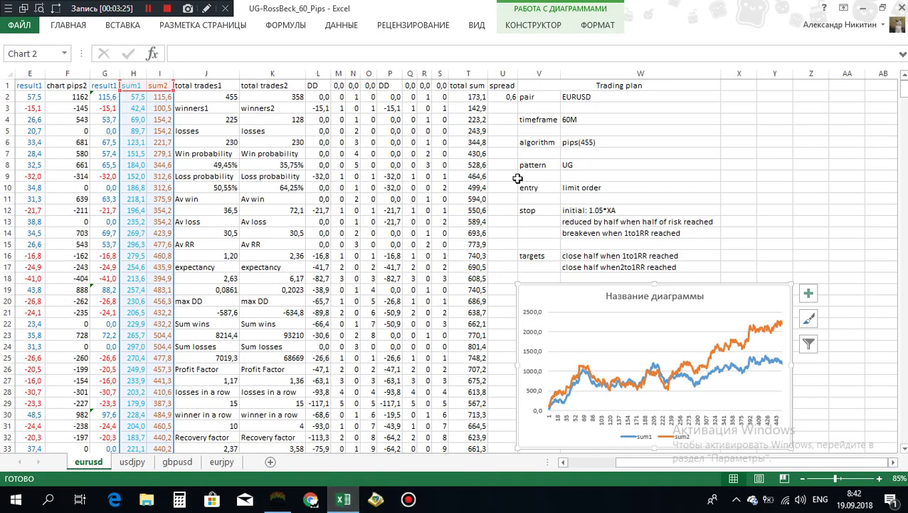
pyautogui.moveTo(733, 461); pyautogui.dragTo(619, 477)
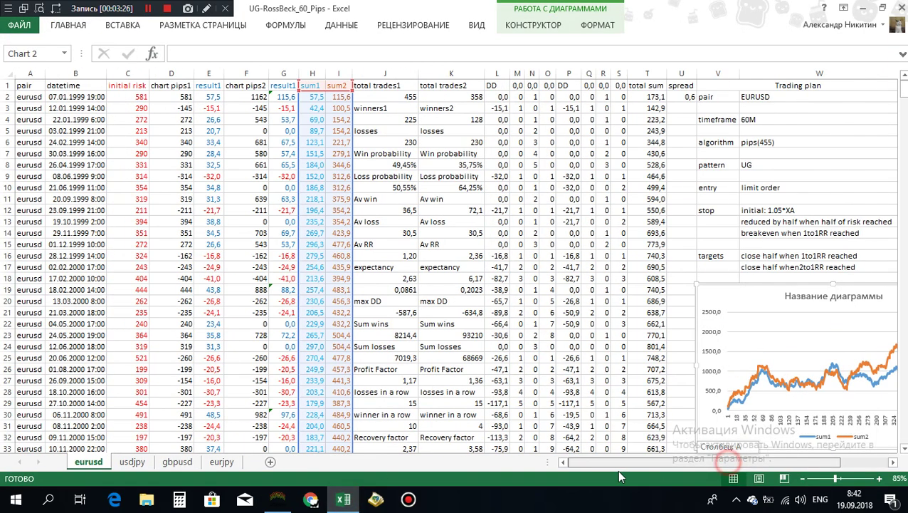
pyautogui.click(385, 74)
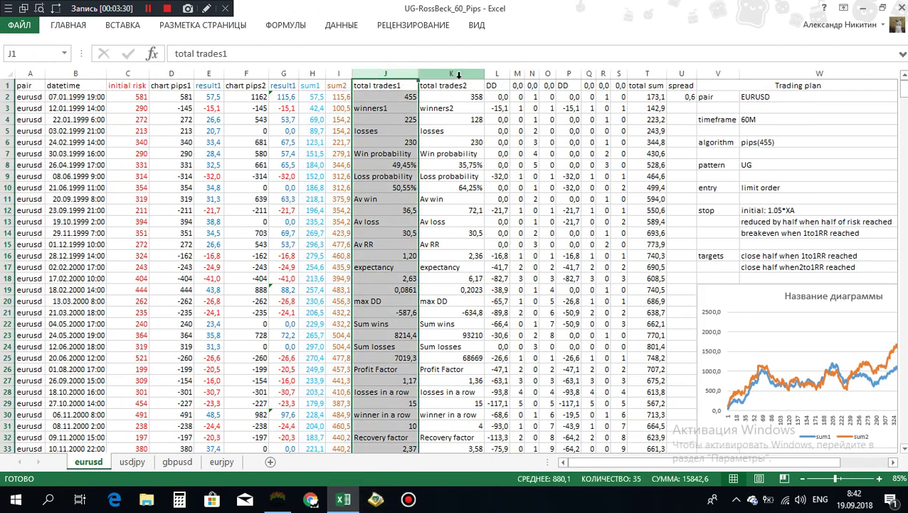
pyautogui.click(451, 74)
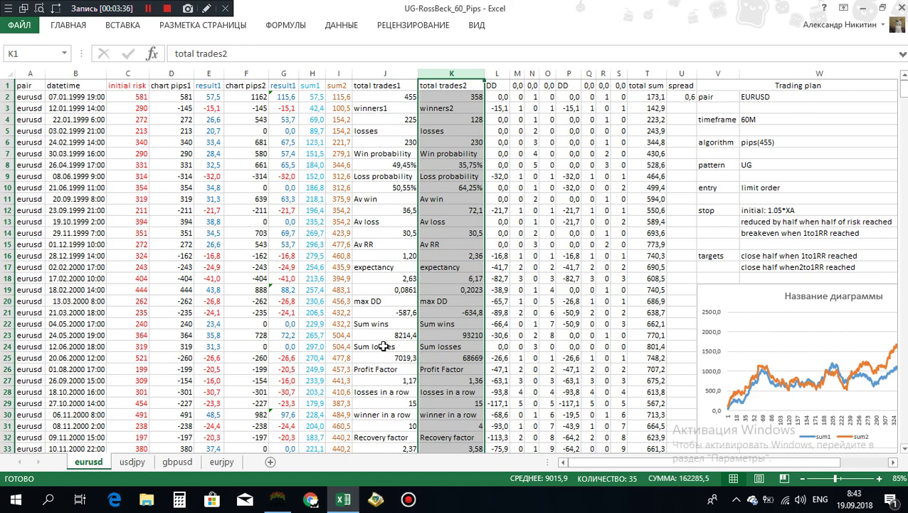
pyautogui.click(396, 289)
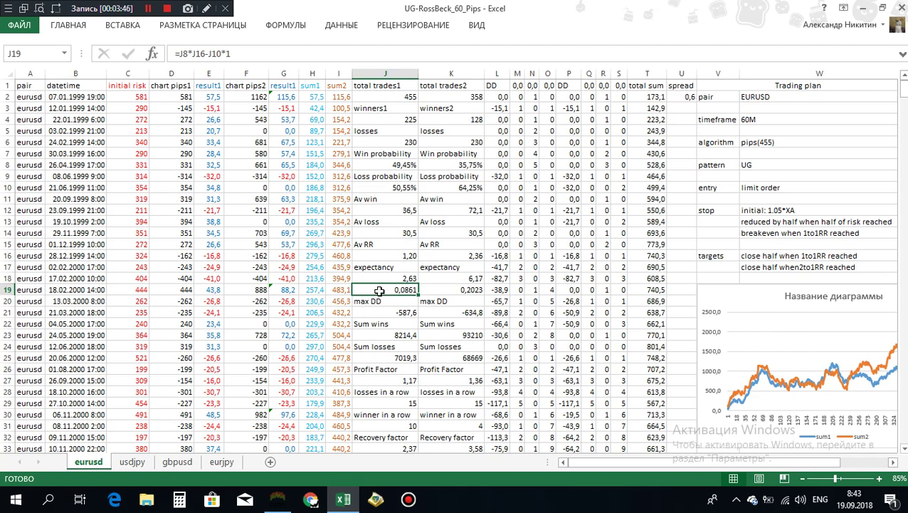
pyautogui.click(459, 288)
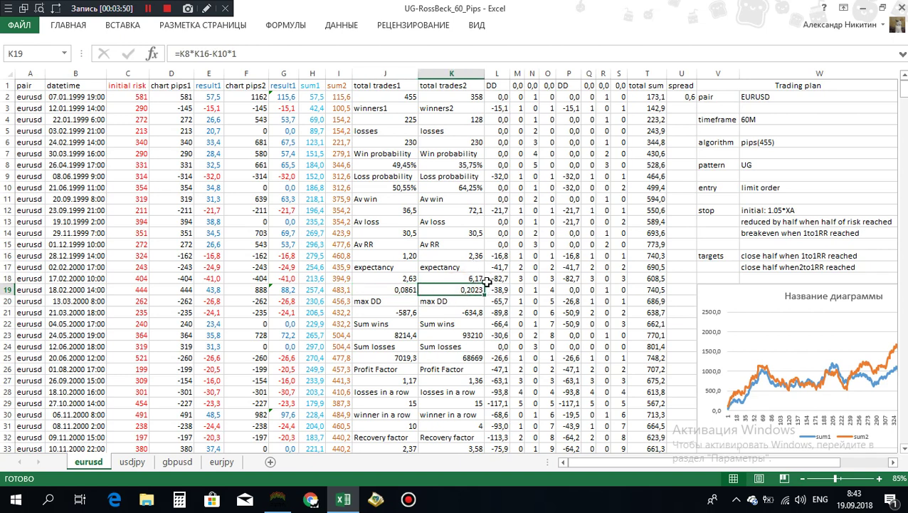
pyautogui.moveTo(674, 459); pyautogui.dragTo(736, 459)
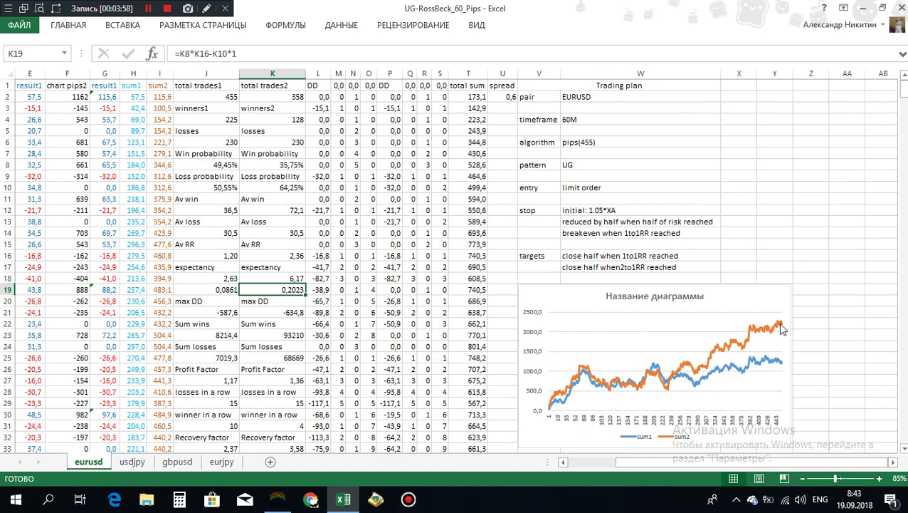
# - Examine the results chart, both expectancy cells and the spread on the usdjpy sheet
pyautogui.click(133, 462)
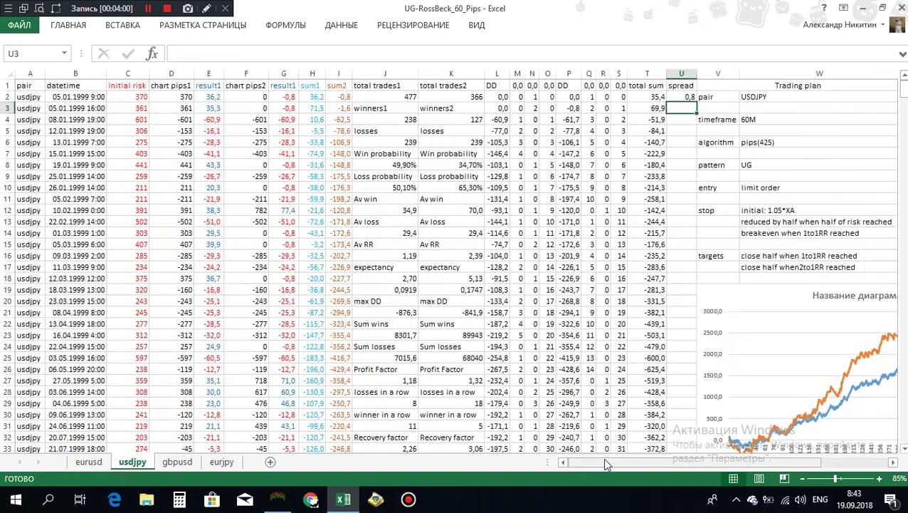
pyautogui.moveTo(606, 463); pyautogui.dragTo(672, 464)
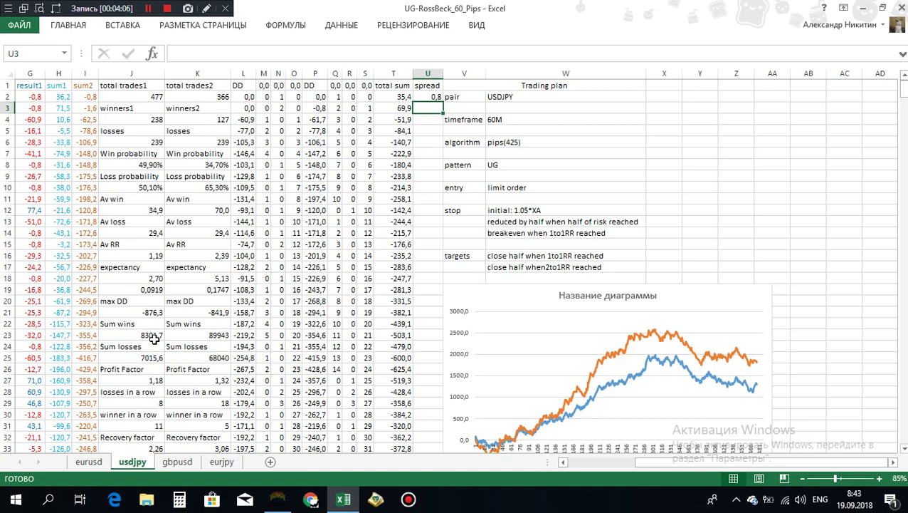
pyautogui.click(141, 289)
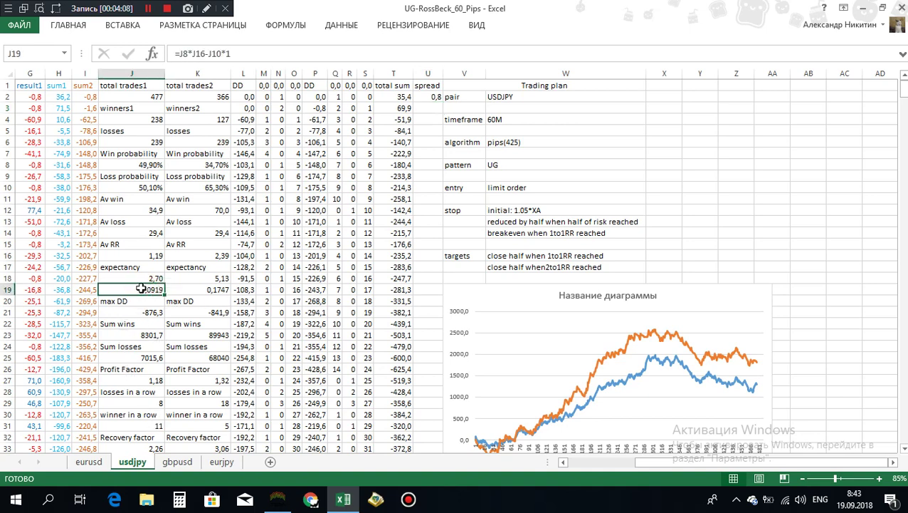
pyautogui.click(205, 290)
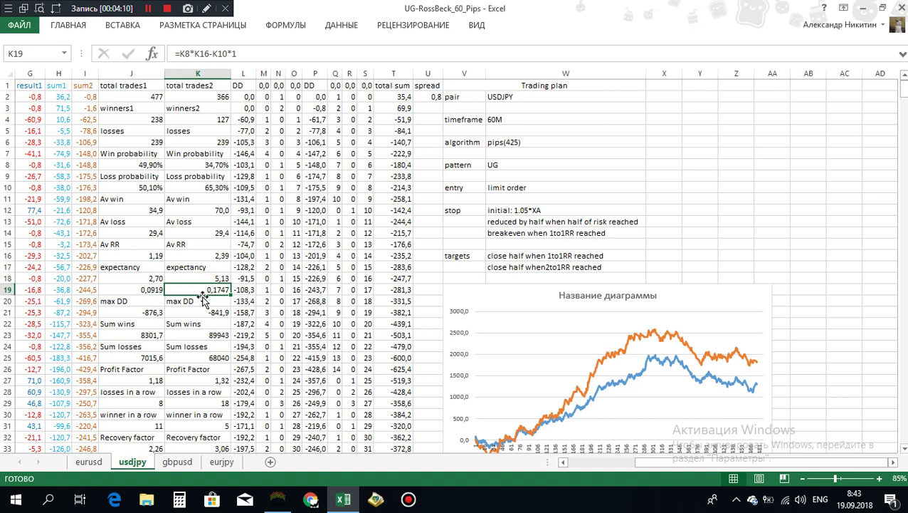
pyautogui.click(431, 97)
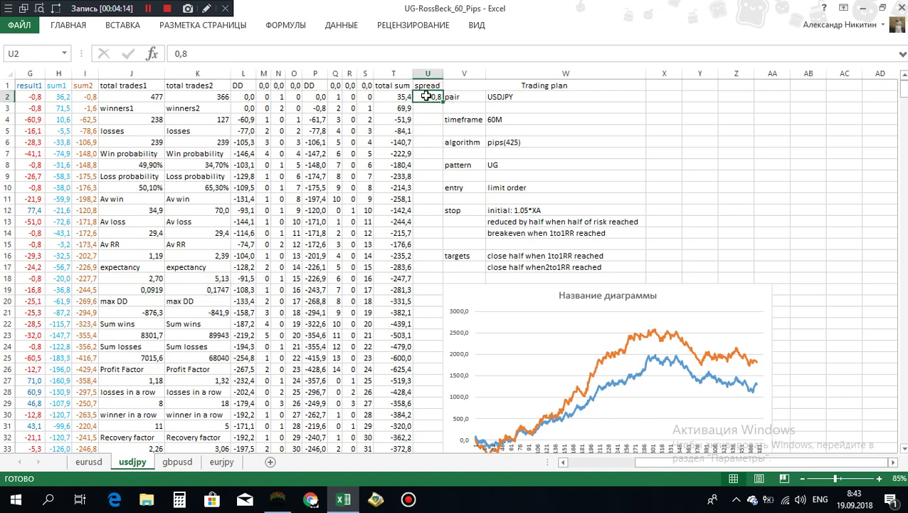
# - Examine the results chart, both expectancy cells and the spread on the gbpusd sheet
pyautogui.click(175, 464)
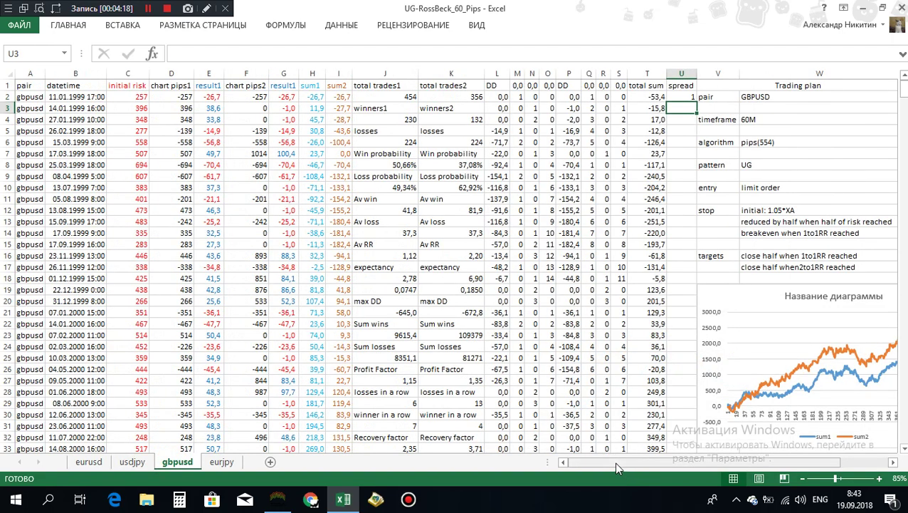
pyautogui.moveTo(614, 461); pyautogui.dragTo(672, 457)
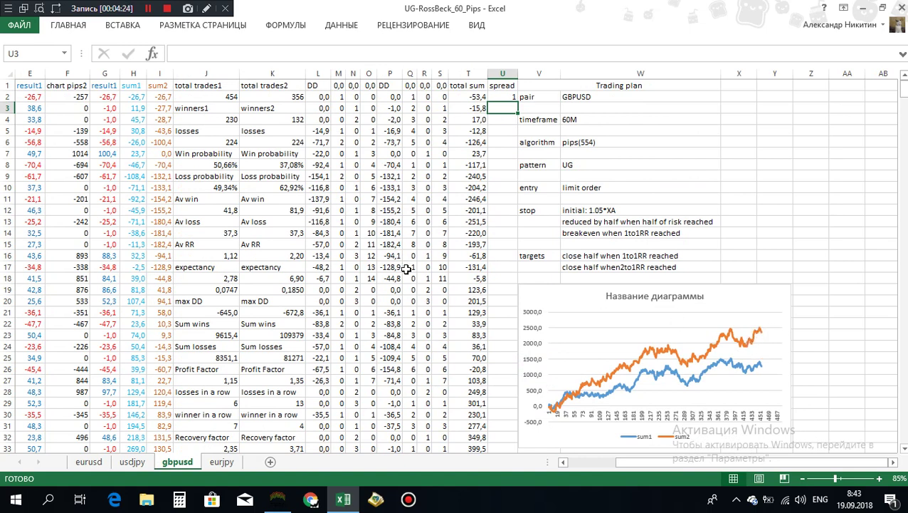
pyautogui.click(223, 288)
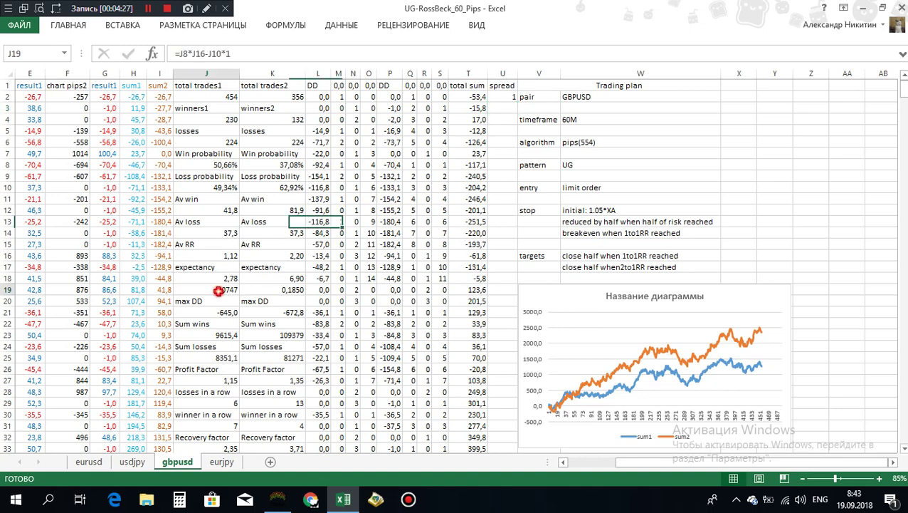
pyautogui.click(284, 291)
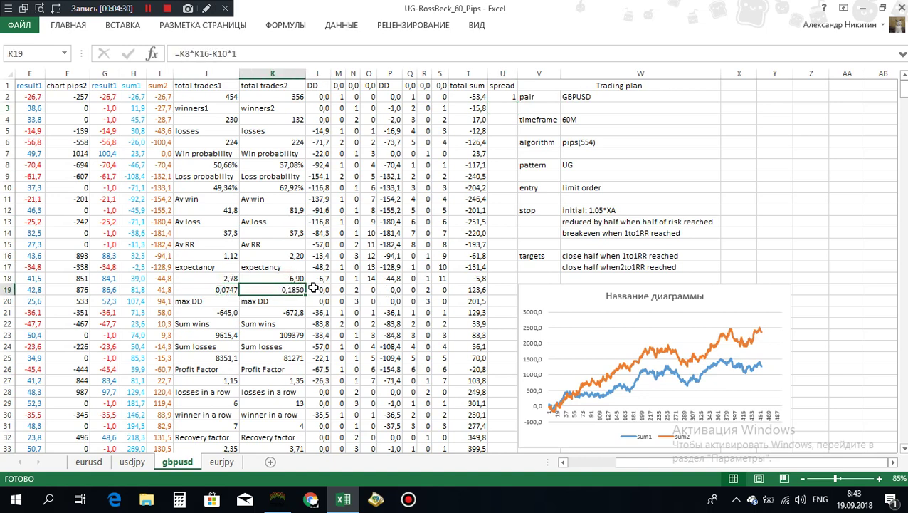
pyautogui.click(505, 98)
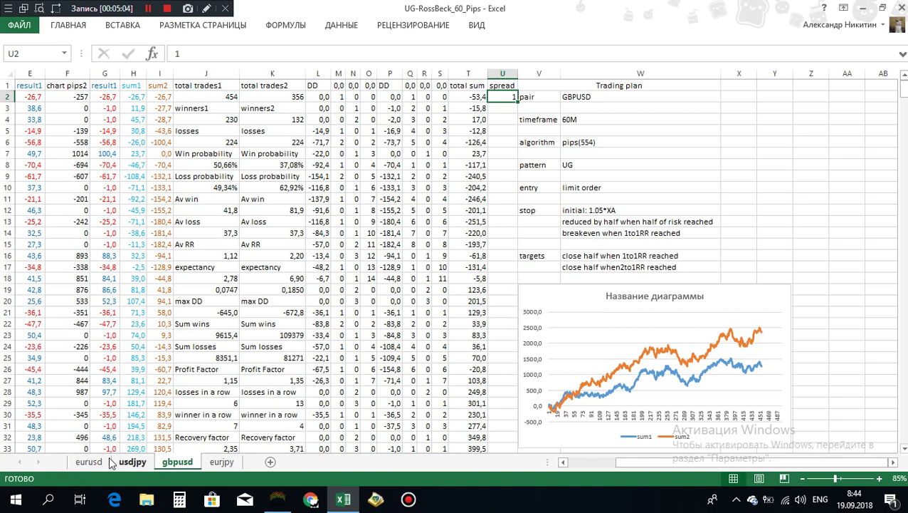
# - Examine the eurjpy sheet's Total pips chart with the first target variant's expectancy and profit factor
pyautogui.click(220, 462)
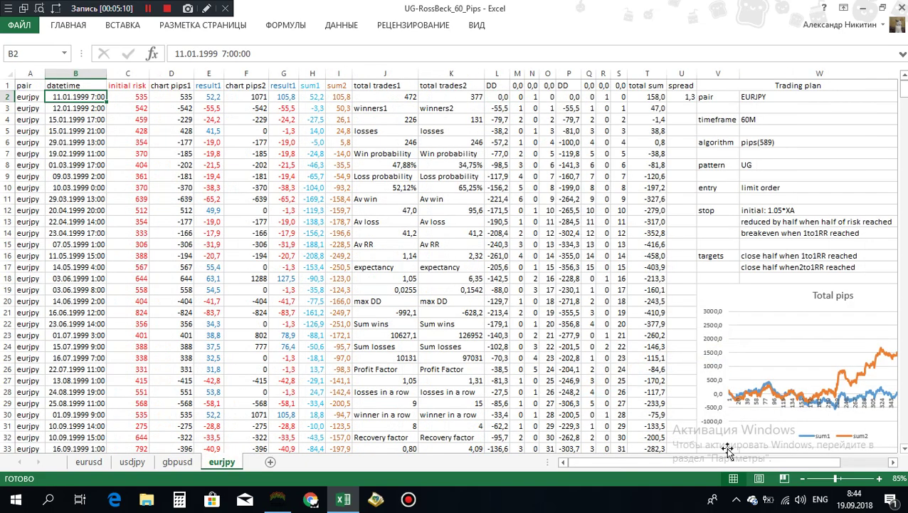
pyautogui.click(893, 462)
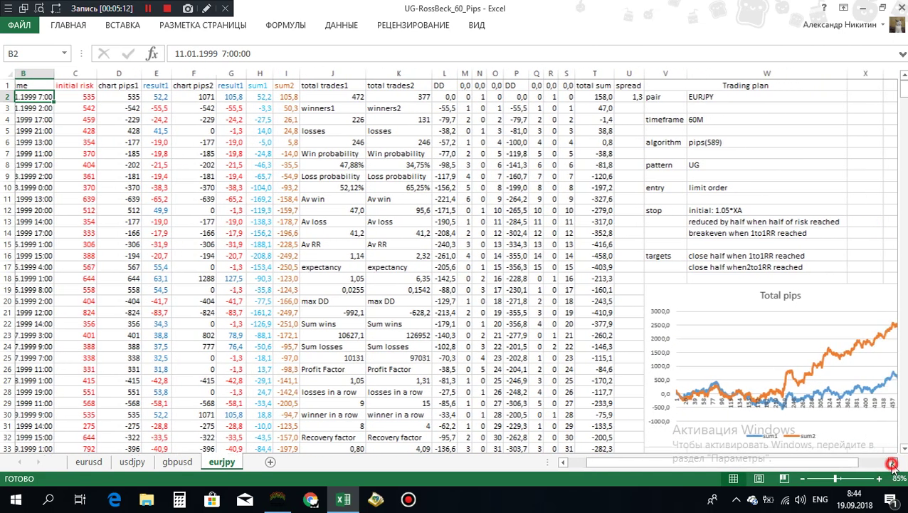
pyautogui.click(893, 462)
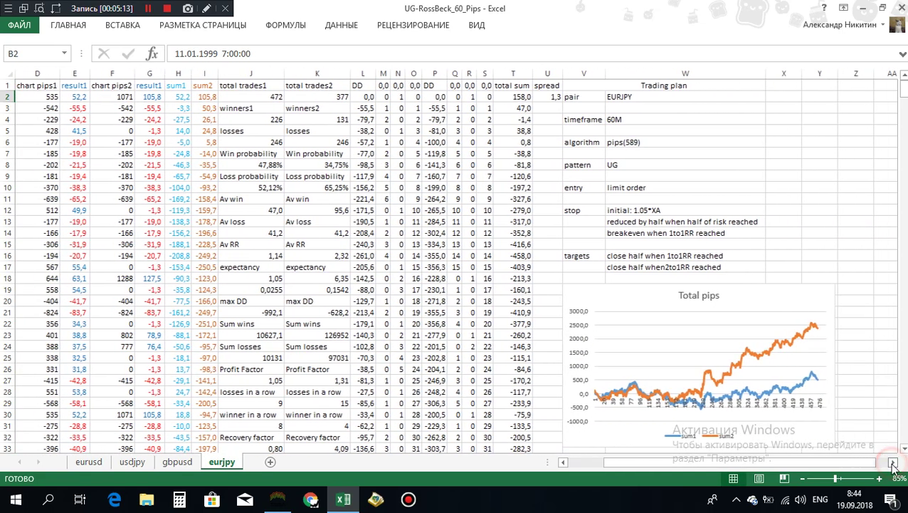
pyautogui.click(265, 290)
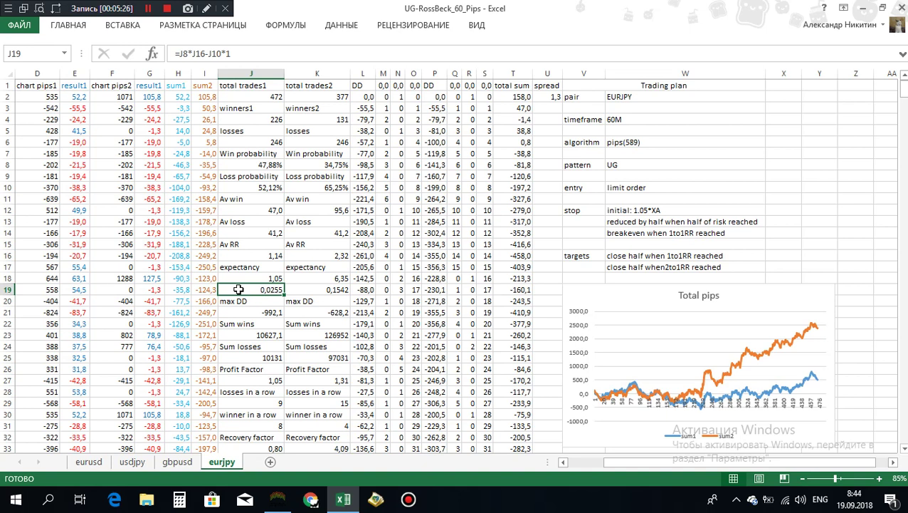
pyautogui.click(253, 277)
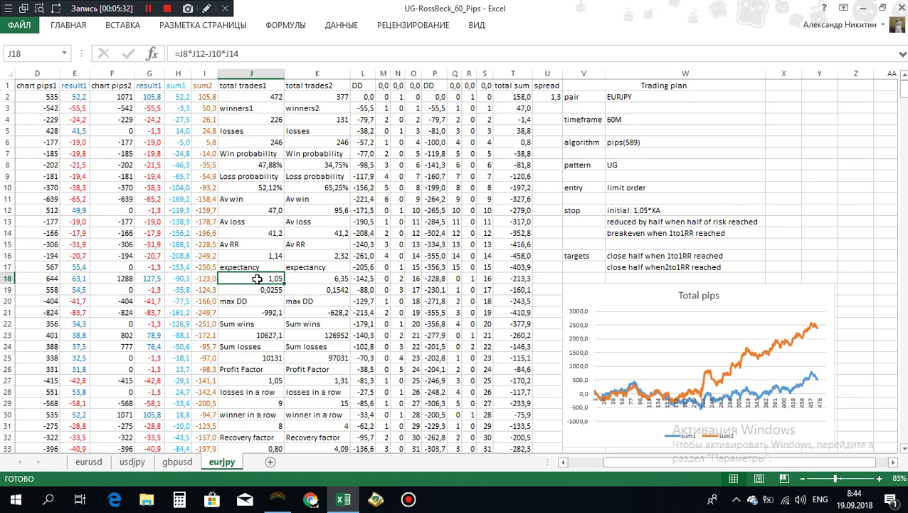
pyautogui.click(242, 381)
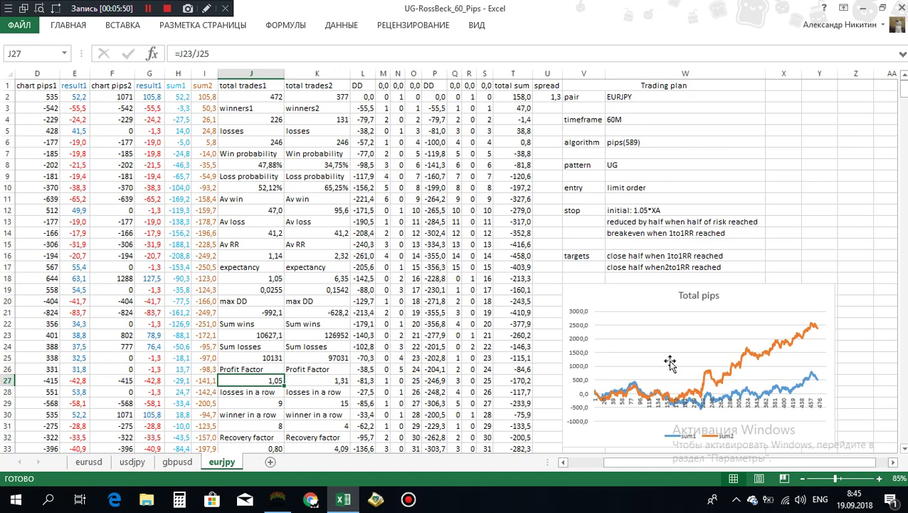
pyautogui.moveTo(815, 329)
# - Compare the risk-based expectancy and the win probability of both target variants on the eurjpy sheet
pyautogui.click(311, 289)
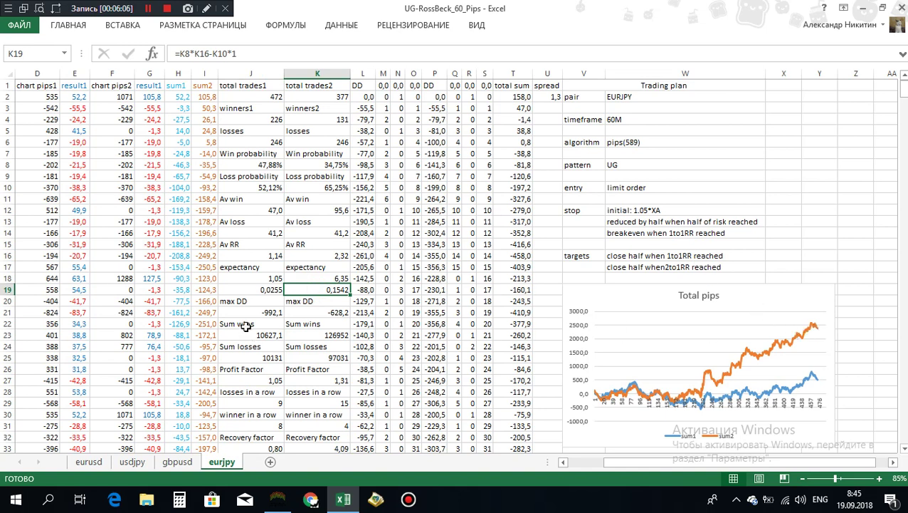
pyautogui.click(252, 290)
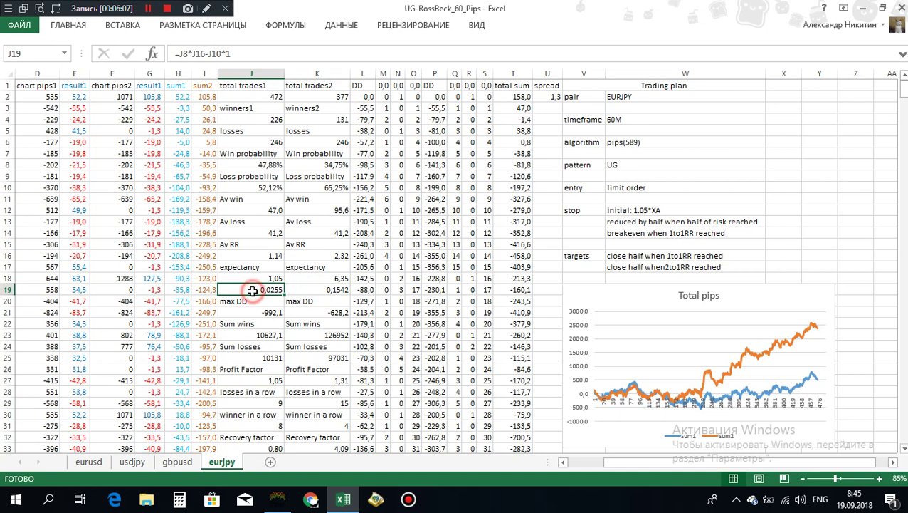
pyautogui.click(317, 290)
pyautogui.click(261, 290)
pyautogui.click(326, 291)
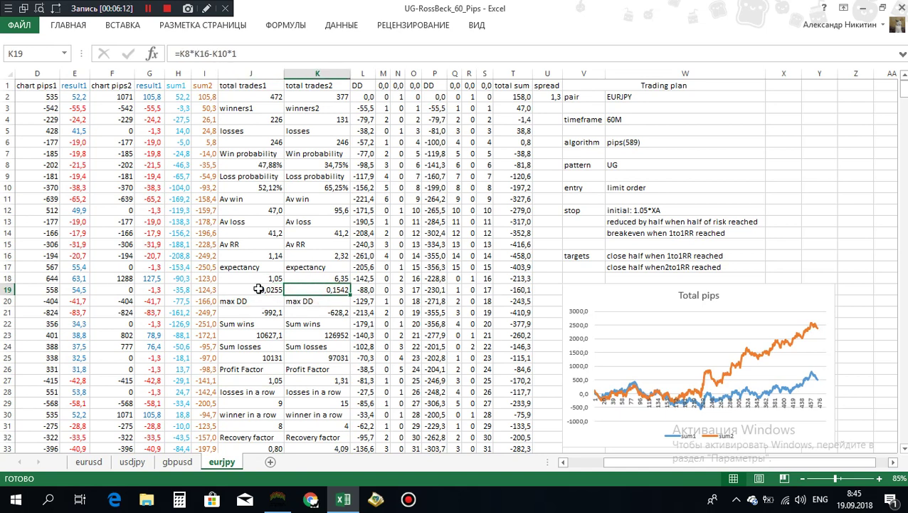
pyautogui.click(261, 165)
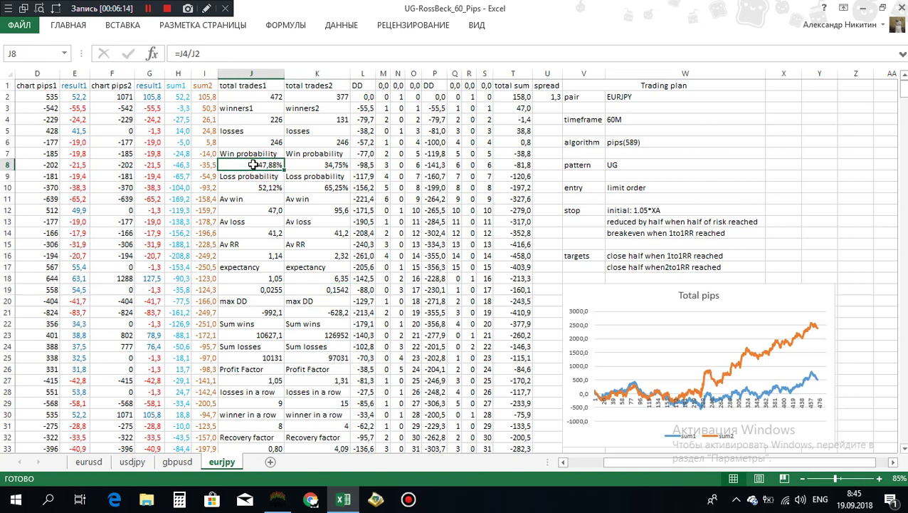
pyautogui.click(324, 165)
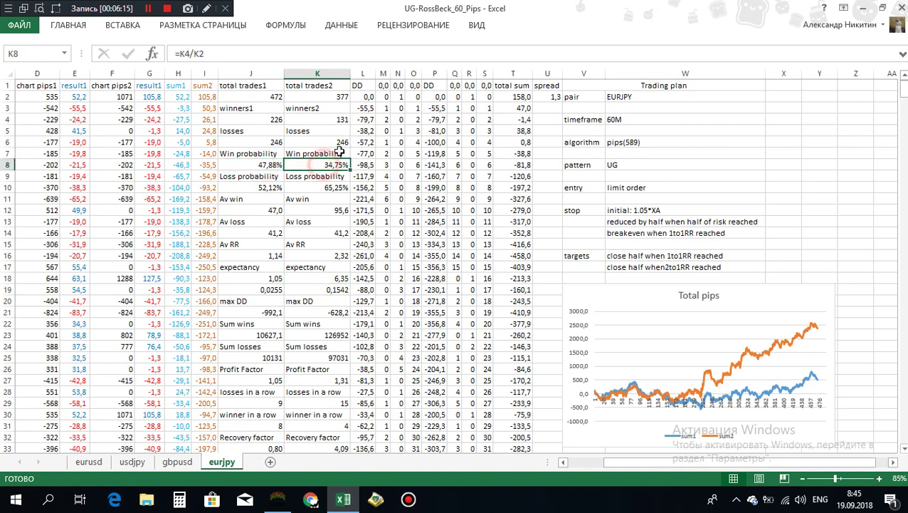
pyautogui.click(255, 165)
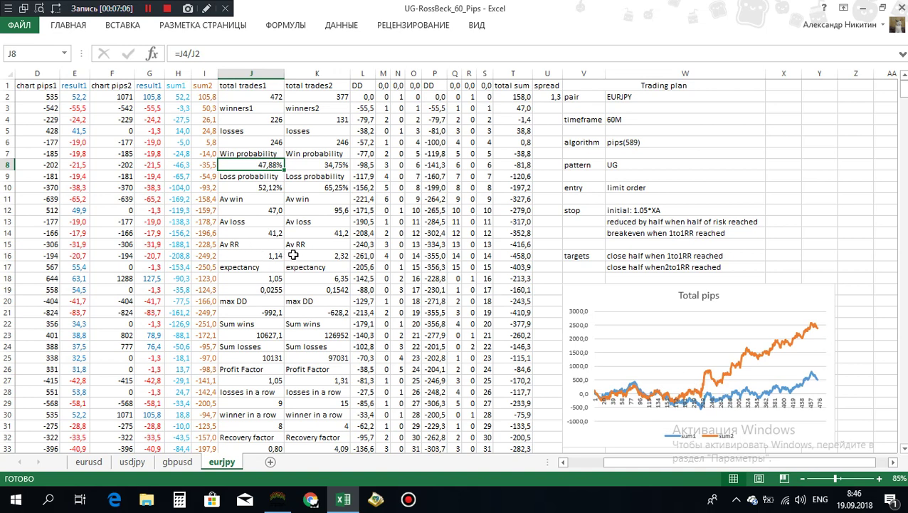
# - Compare the maximum drawdown and maximum drawdown duration of both target variants on the eurjpy sheet
pyautogui.click(262, 314)
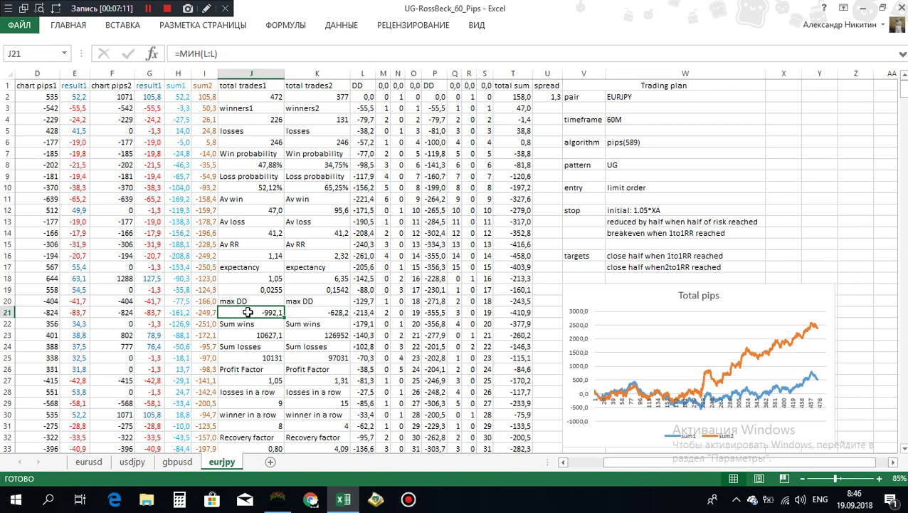
pyautogui.click(331, 313)
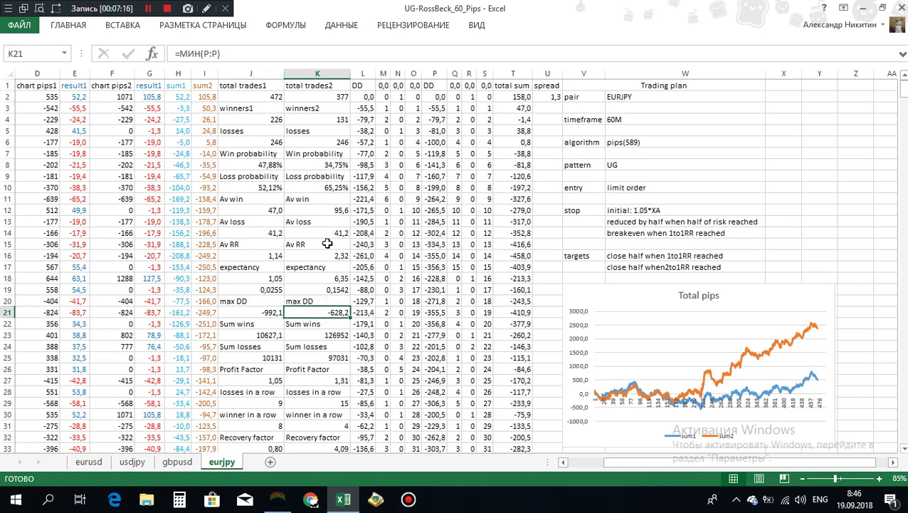
pyautogui.scroll(-3, 327, 243)
pyautogui.click(248, 368)
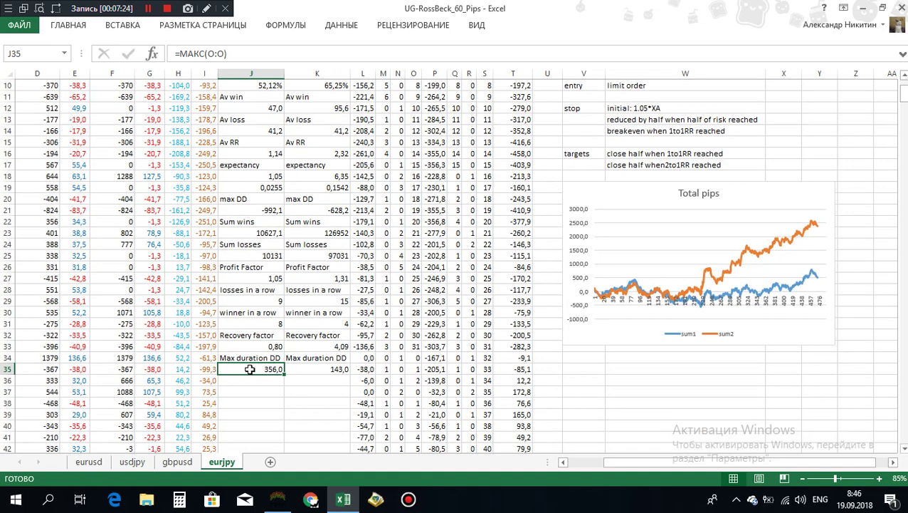
pyautogui.click(314, 376)
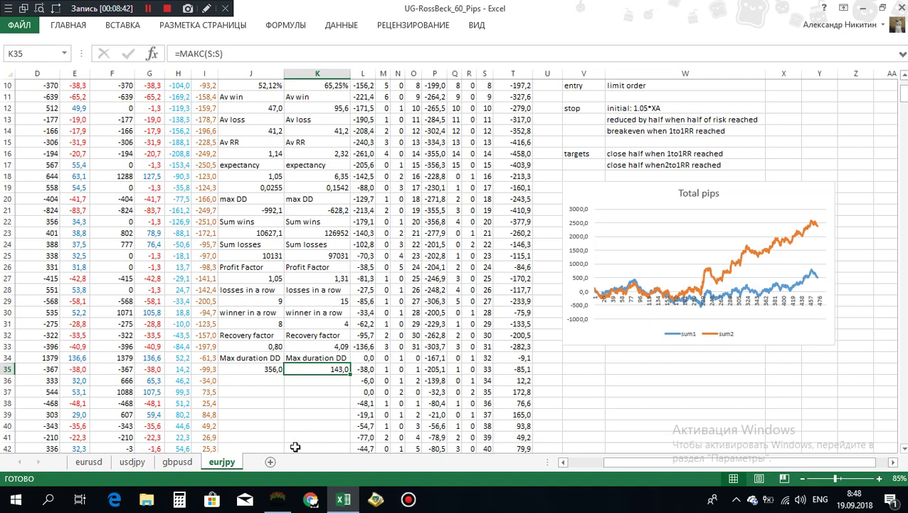
# - Compare the cumulative results charts across the gbpusd, usdjpy and eurusd sheets
pyautogui.click(171, 467)
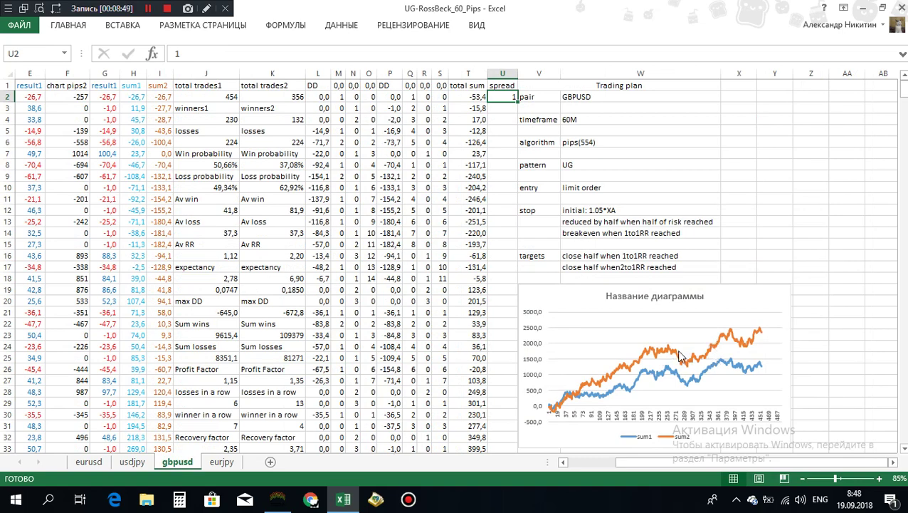
pyautogui.click(132, 461)
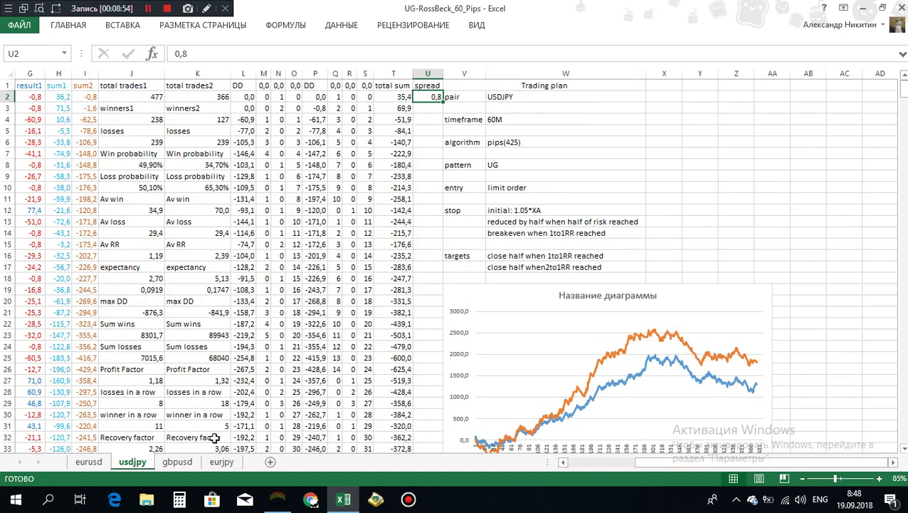
pyautogui.click(90, 462)
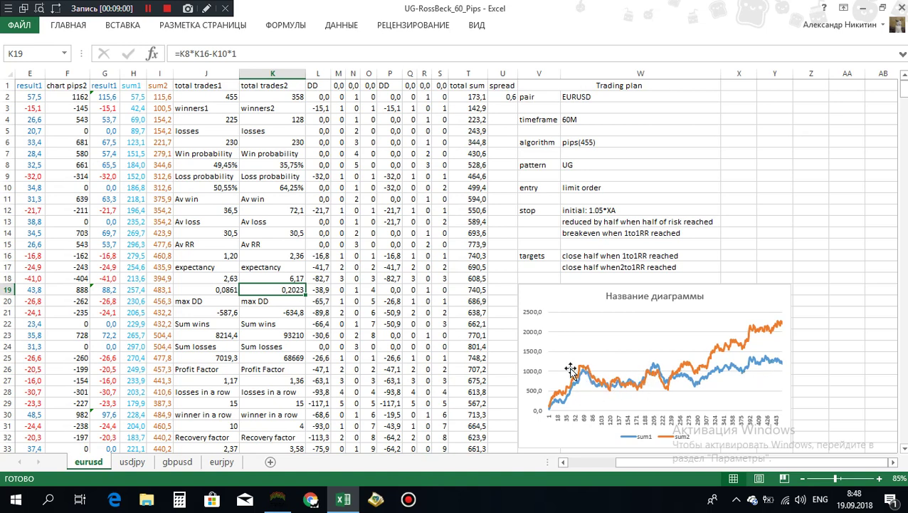
pyautogui.click(561, 305)
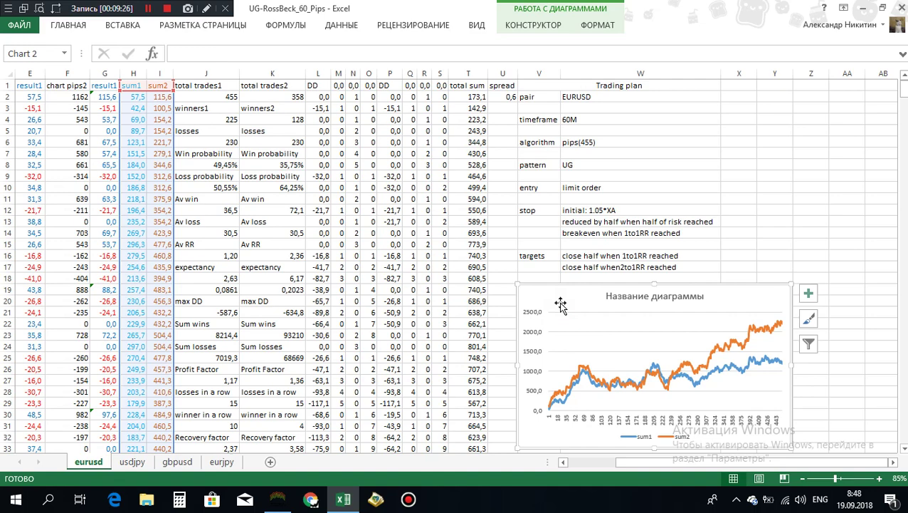
pyautogui.click(131, 461)
pyautogui.click(177, 461)
# - Compare the max DD cells across the eurjpy, gbpusd, usdjpy and eurusd sheets, including both target variants for eurusd
pyautogui.click(221, 461)
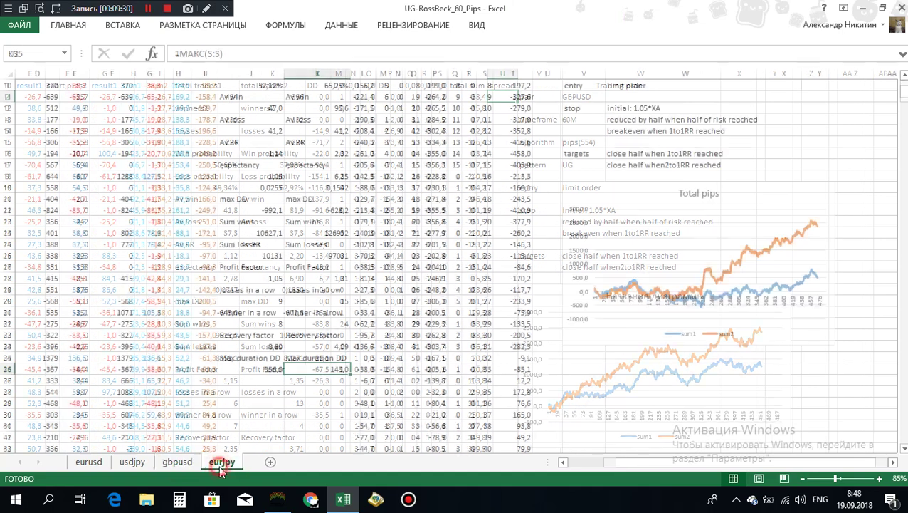
pyautogui.click(279, 210)
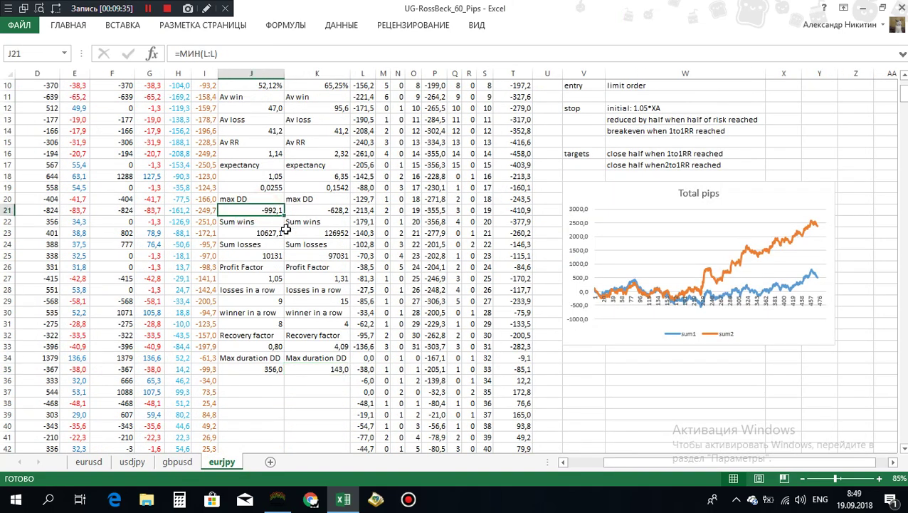
pyautogui.click(178, 462)
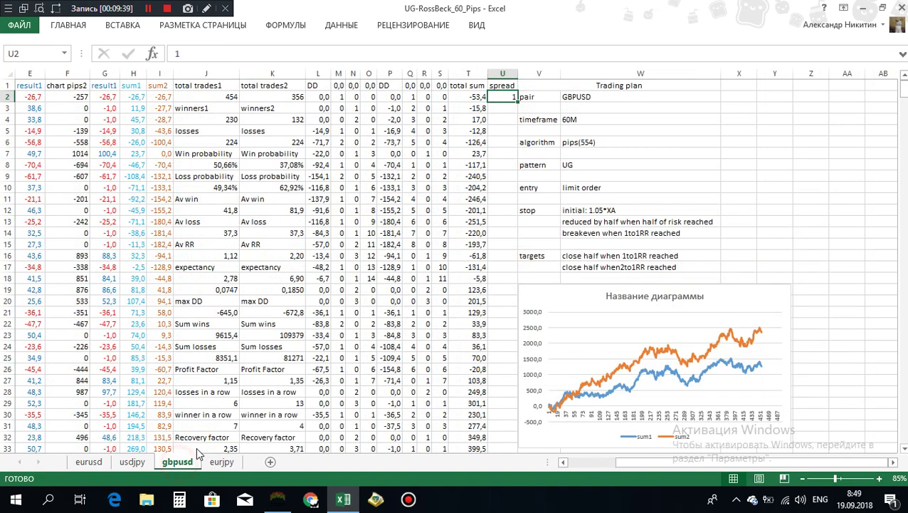
pyautogui.click(210, 313)
pyautogui.click(132, 462)
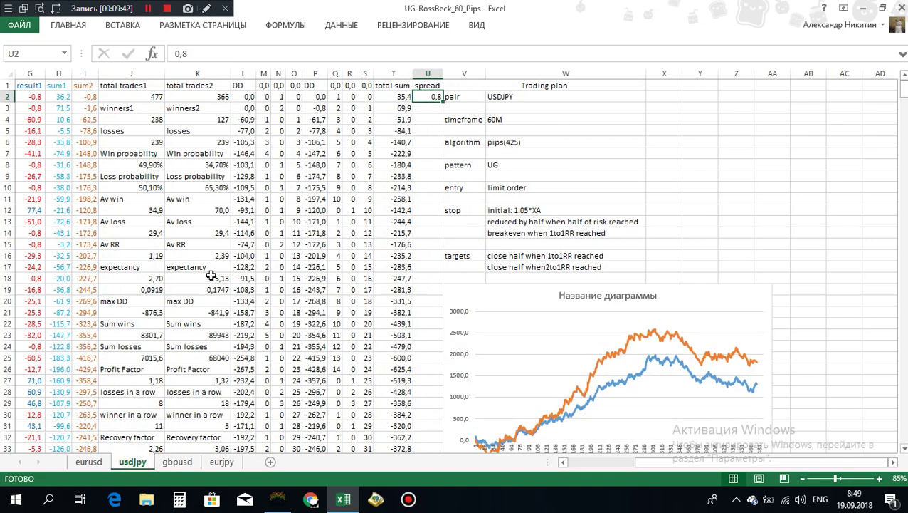
pyautogui.click(141, 314)
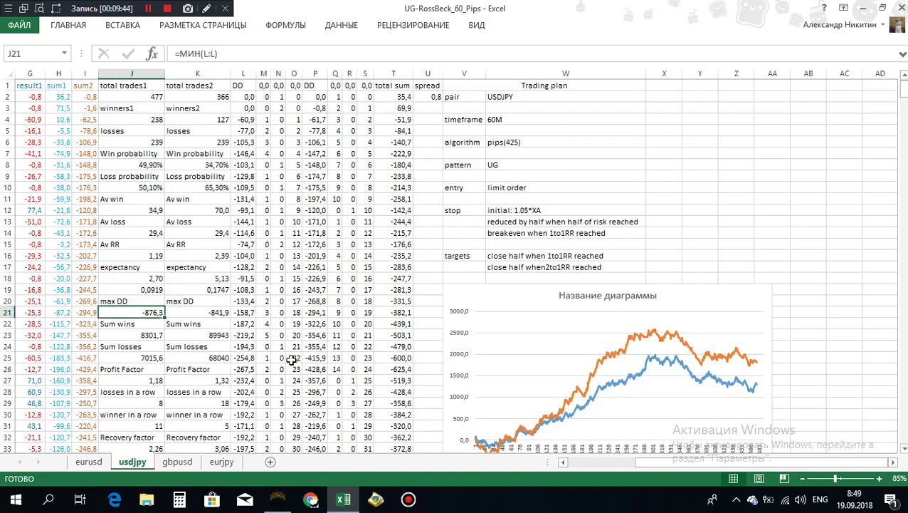
pyautogui.click(88, 462)
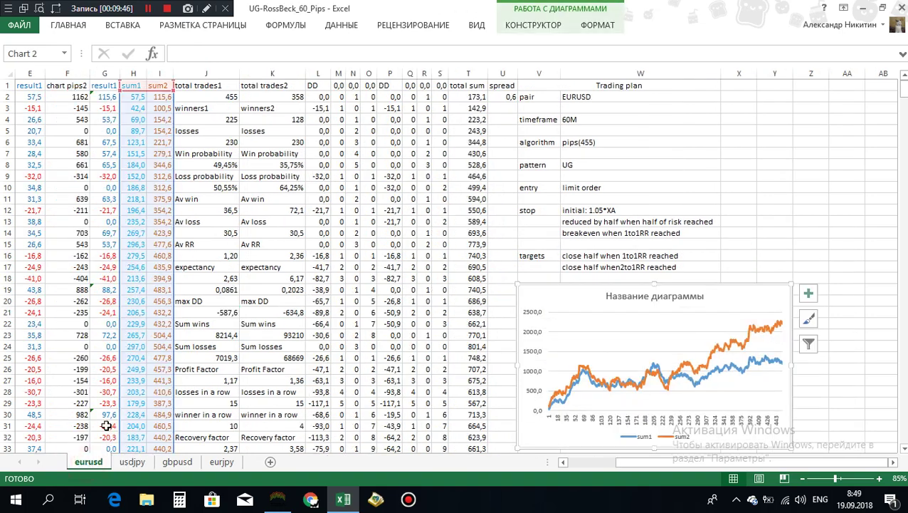
pyautogui.click(214, 312)
pyautogui.click(296, 313)
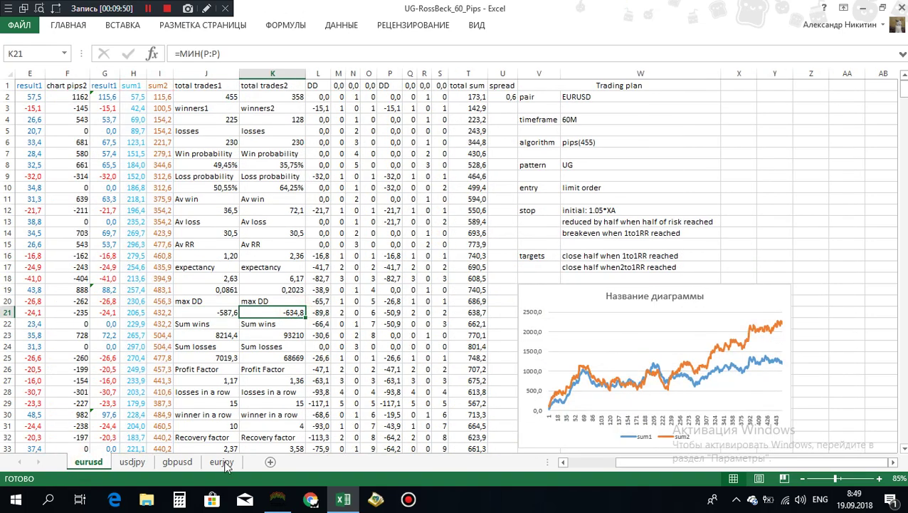
# - Examine the total pips chart and the dates of the early 1999 trades on the eurjpy sheet
pyautogui.click(221, 462)
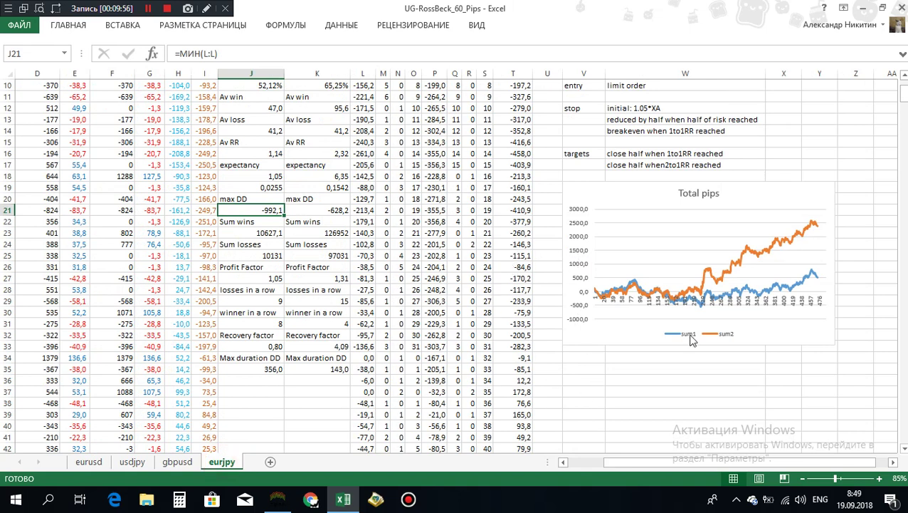
pyautogui.click(725, 463)
pyautogui.moveTo(725, 463); pyautogui.dragTo(586, 467)
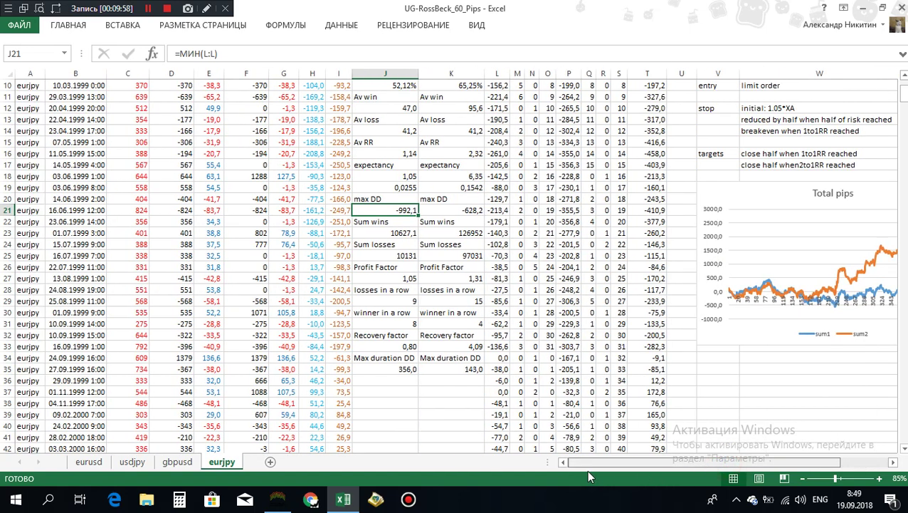
pyautogui.click(77, 85)
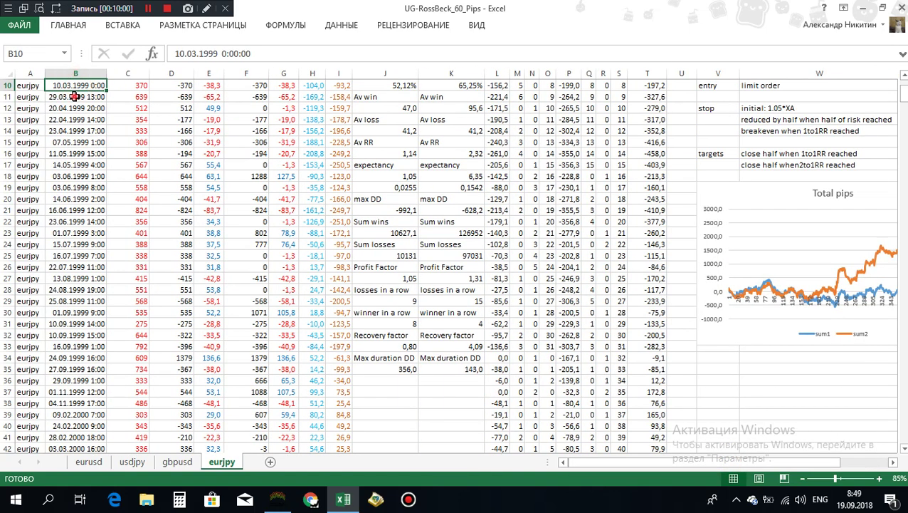
pyautogui.click(75, 108)
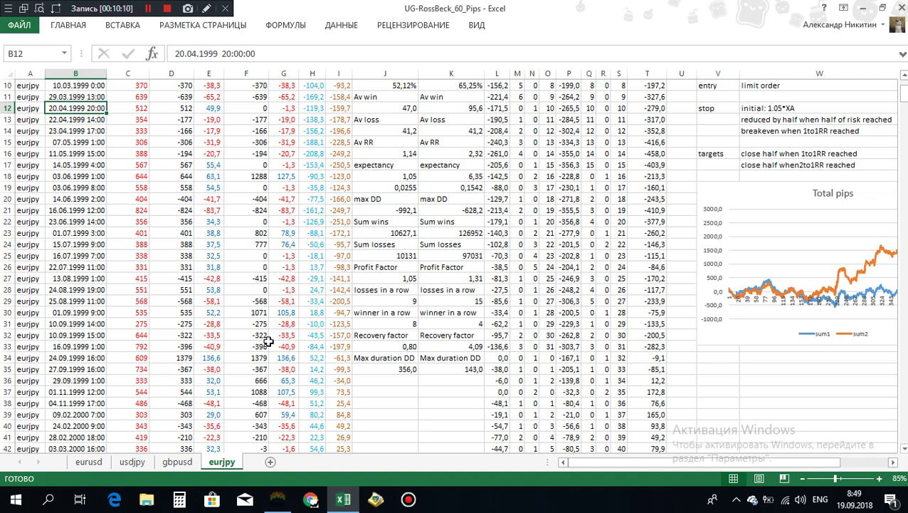
# - Add a new worksheet at 85% zoom and copy the whole eurusd trade table, columns pair through sum2 with headers, into it from A1
pyautogui.click(271, 462)
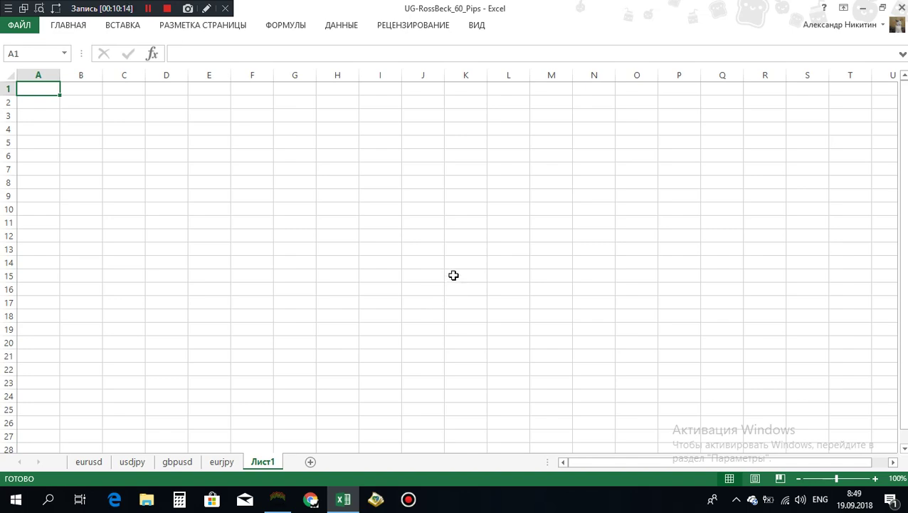
pyautogui.scroll(-1, 453, 275)
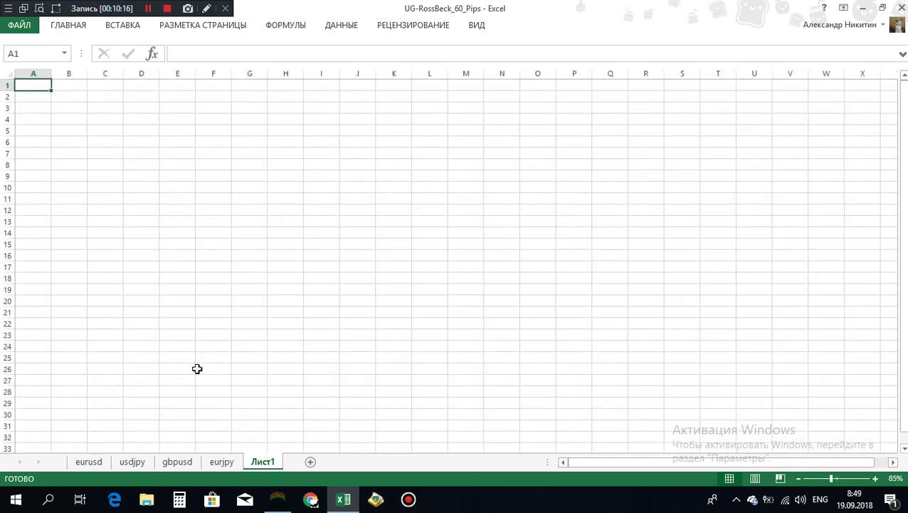
pyautogui.click(90, 462)
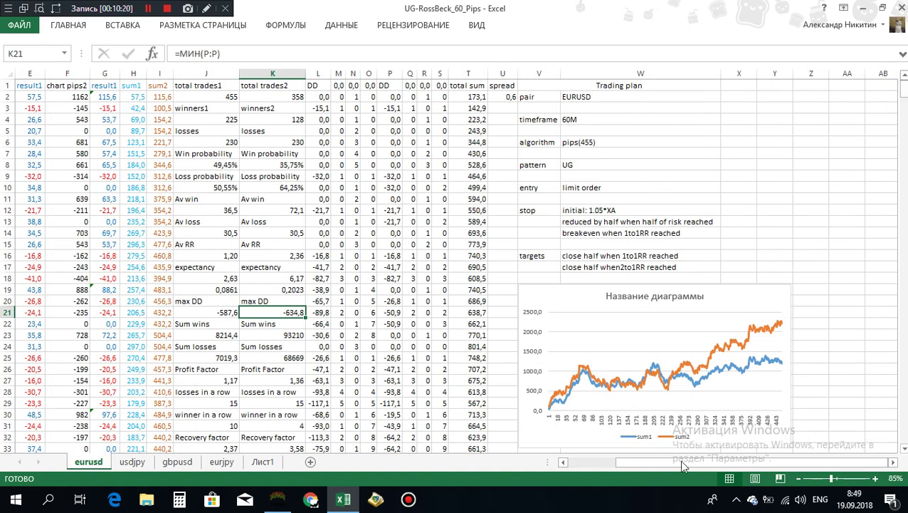
pyautogui.moveTo(679, 459); pyautogui.dragTo(511, 473)
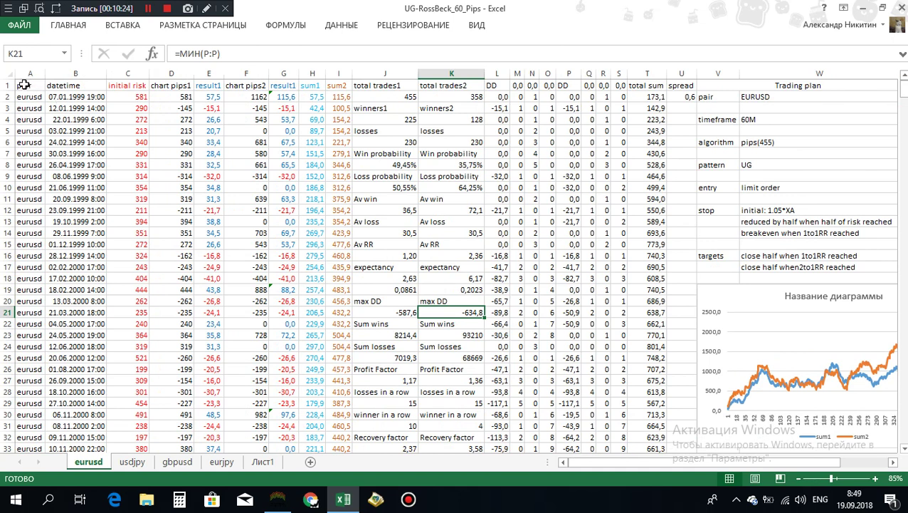
pyautogui.moveTo(23, 84); pyautogui.dragTo(338, 83)
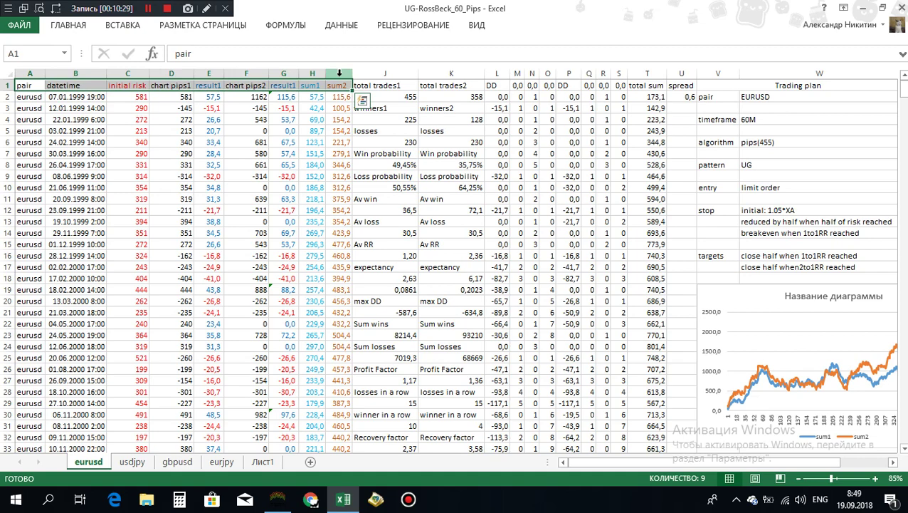
pyautogui.hotkey('ctrl', 'shift', 'Down')
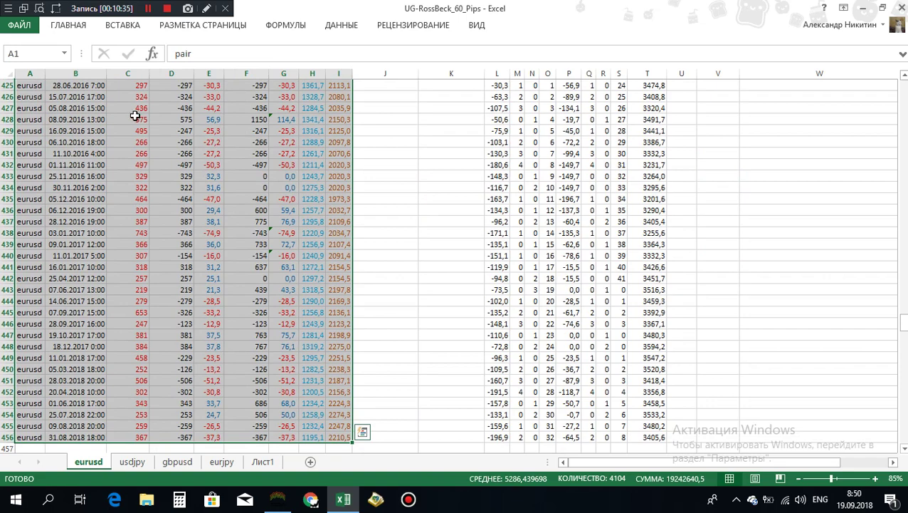
pyautogui.rightClick(161, 223)
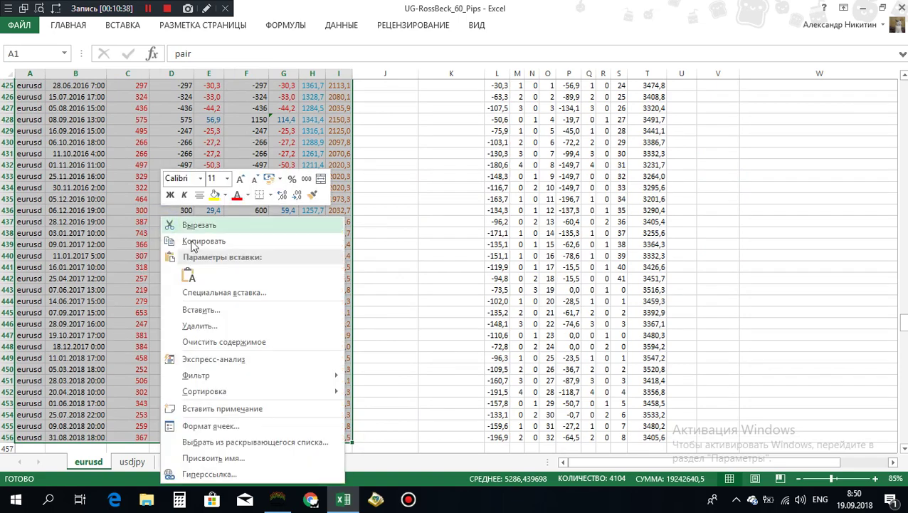
pyautogui.click(189, 242)
pyautogui.hotkey('ctrl', 'BackSpace')
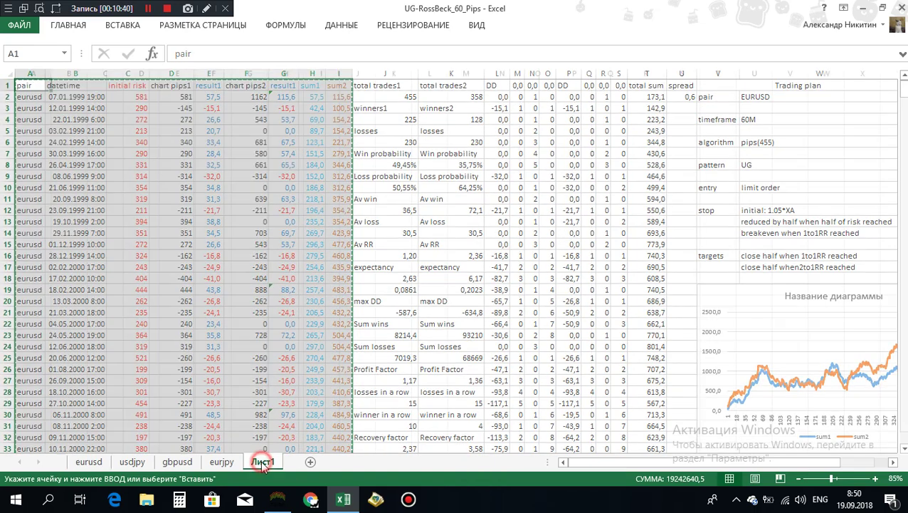
pyautogui.click(261, 461)
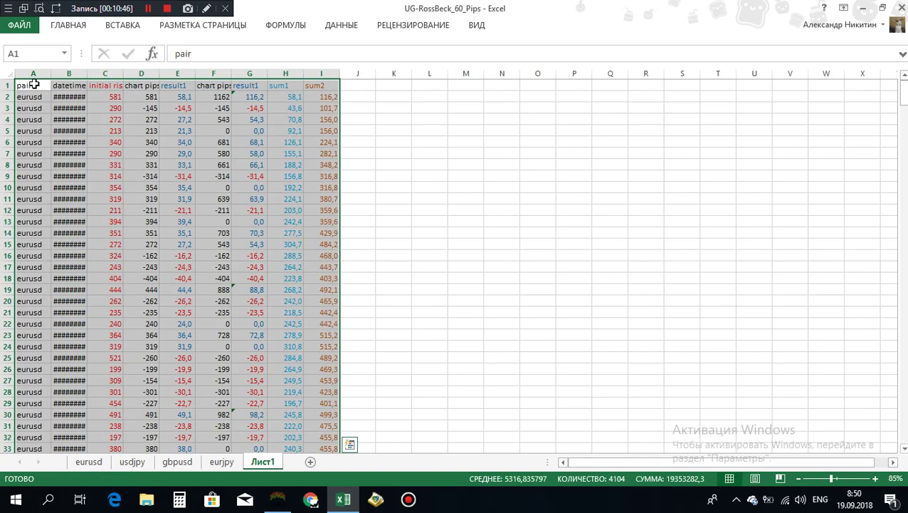
# - Autofit the column widths of the pasted trade table on Лист1
pyautogui.click(65, 32)
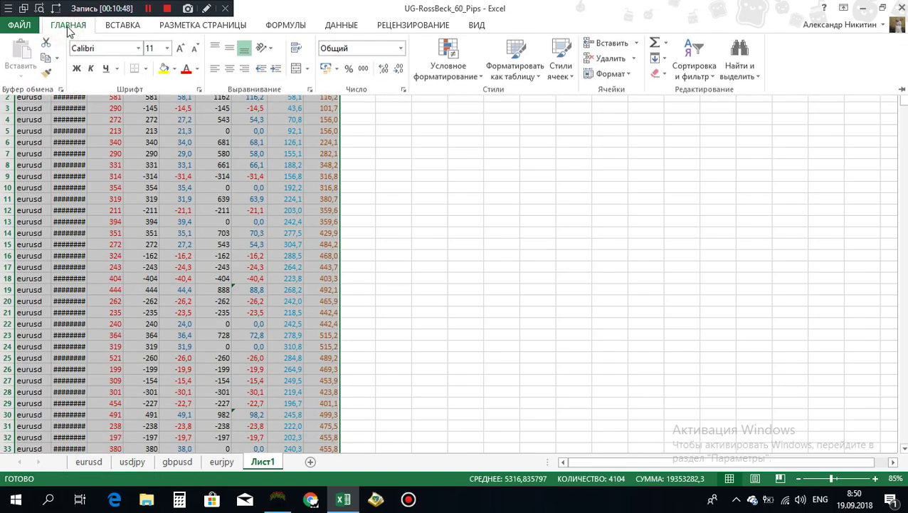
pyautogui.click(628, 75)
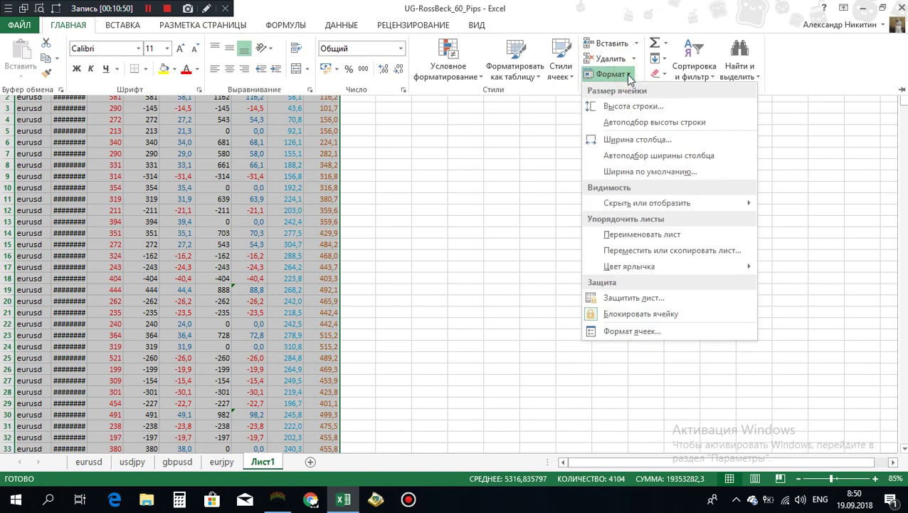
pyautogui.click(636, 161)
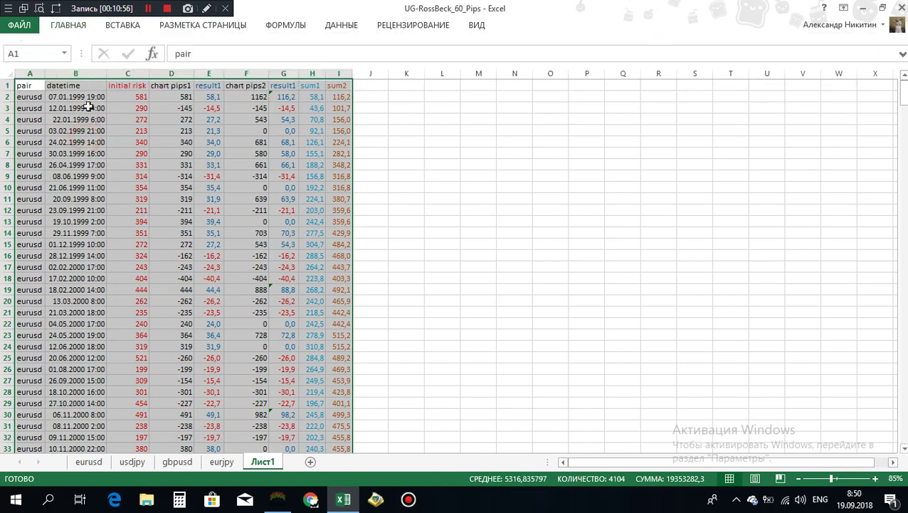
# - Append all usdjpy trade rows, columns A to I without the header, below the eurusd trades on Лист1 starting at A457
pyautogui.scroll(-20, 213, 214)
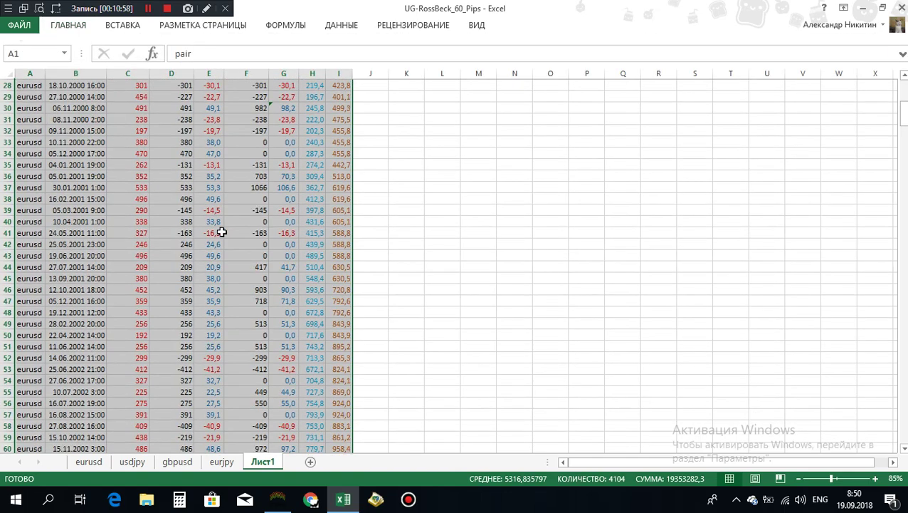
pyautogui.scroll(-20, 263, 279)
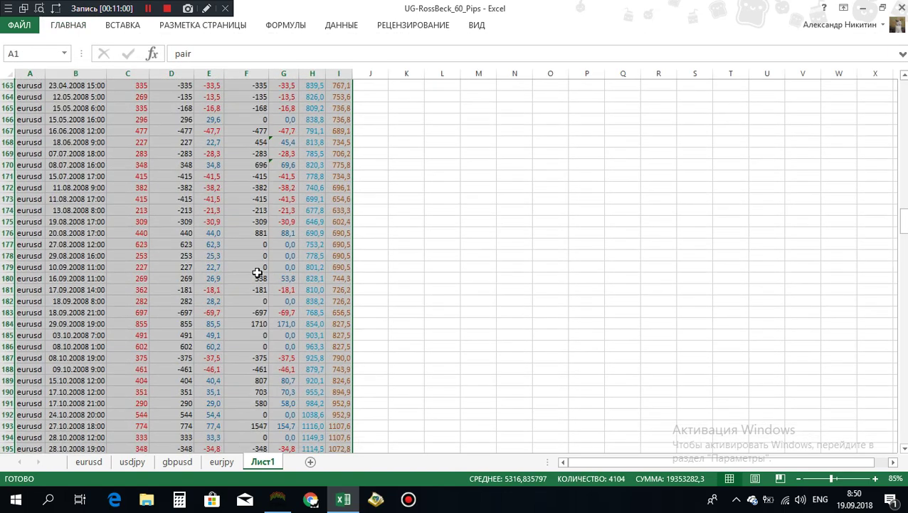
pyautogui.scroll(-20, 253, 279)
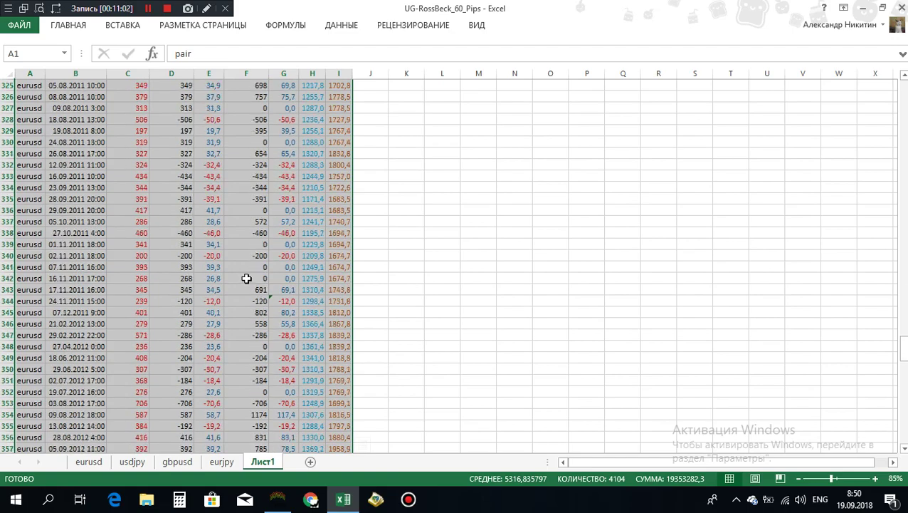
pyautogui.moveTo(903, 365); pyautogui.dragTo(903, 396)
pyautogui.scroll(-7, 436, 320)
pyautogui.click(21, 244)
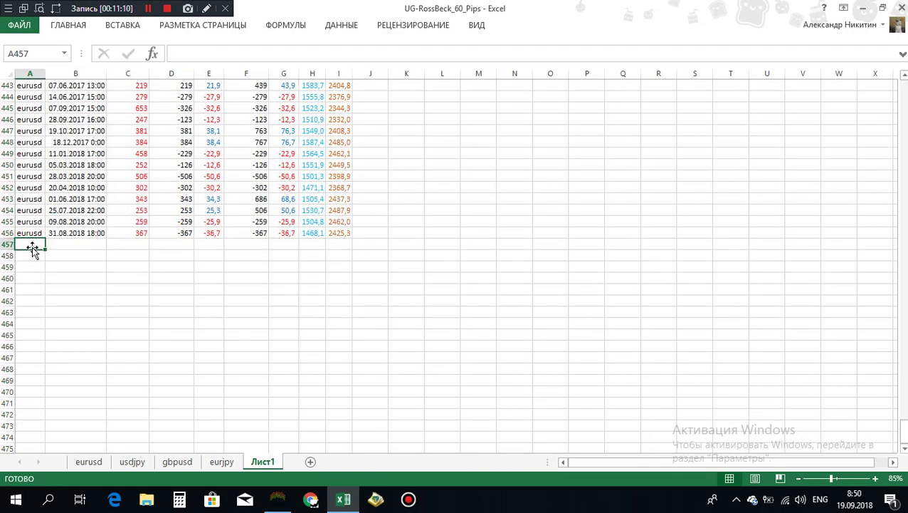
pyautogui.click(129, 462)
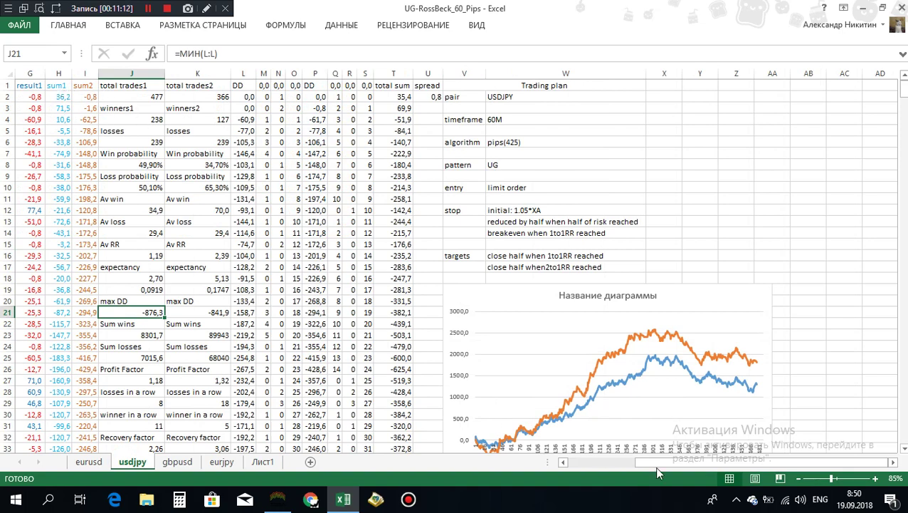
pyautogui.moveTo(655, 466); pyautogui.dragTo(584, 466)
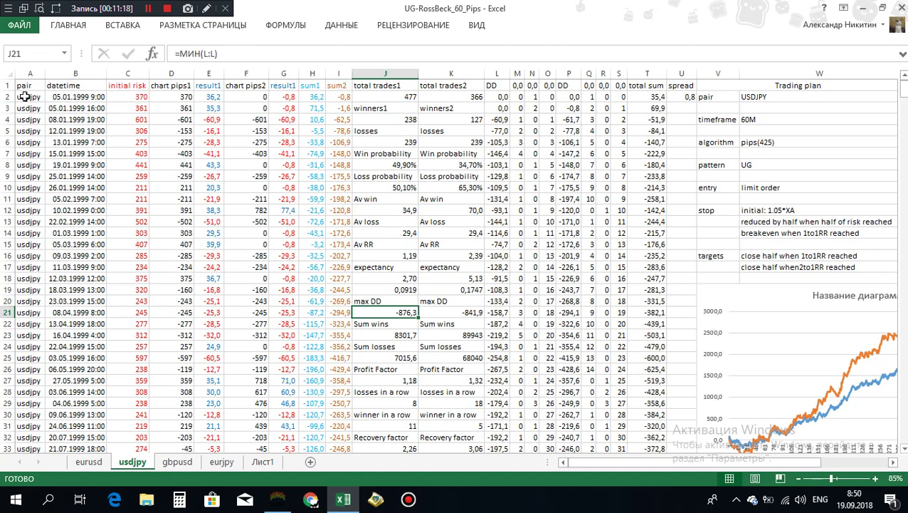
pyautogui.moveTo(25, 97); pyautogui.dragTo(332, 95)
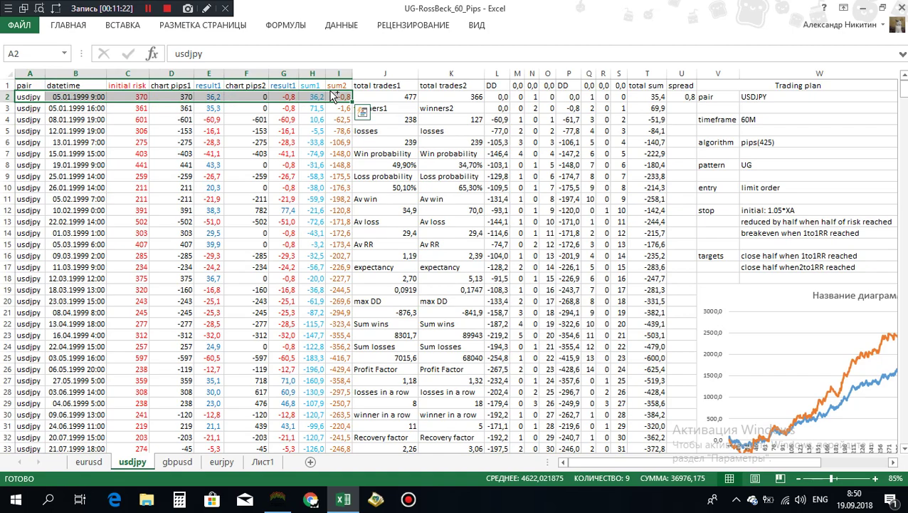
pyautogui.hotkey('ctrl', 'shift', 'Down')
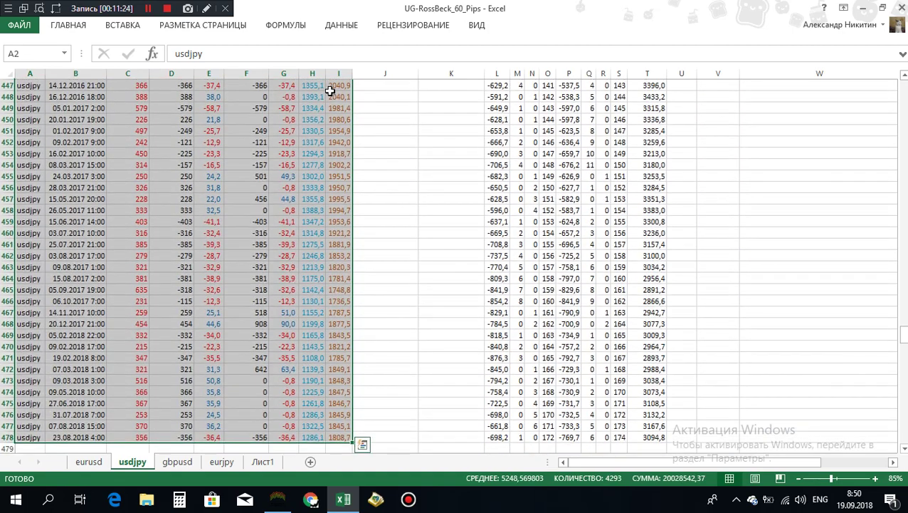
pyautogui.rightClick(157, 361)
pyautogui.click(215, 122)
pyautogui.scroll(10, 279, 373)
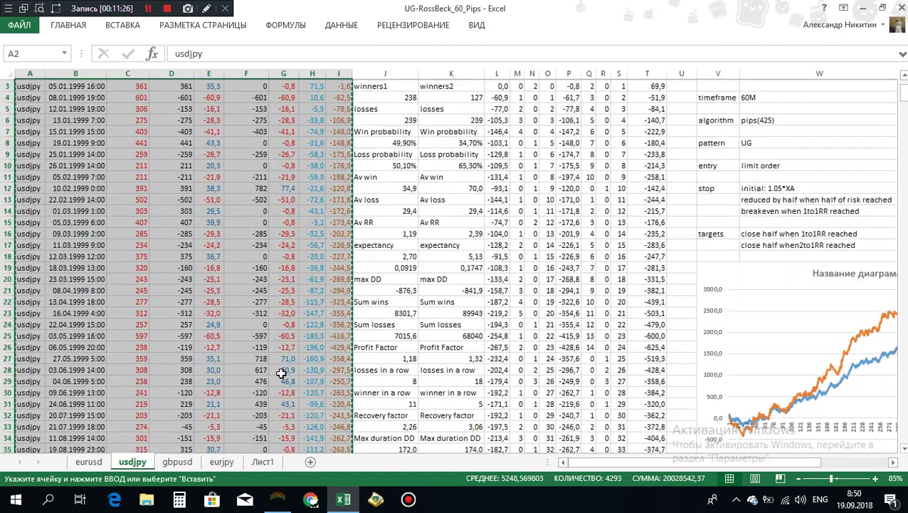
pyautogui.click(263, 462)
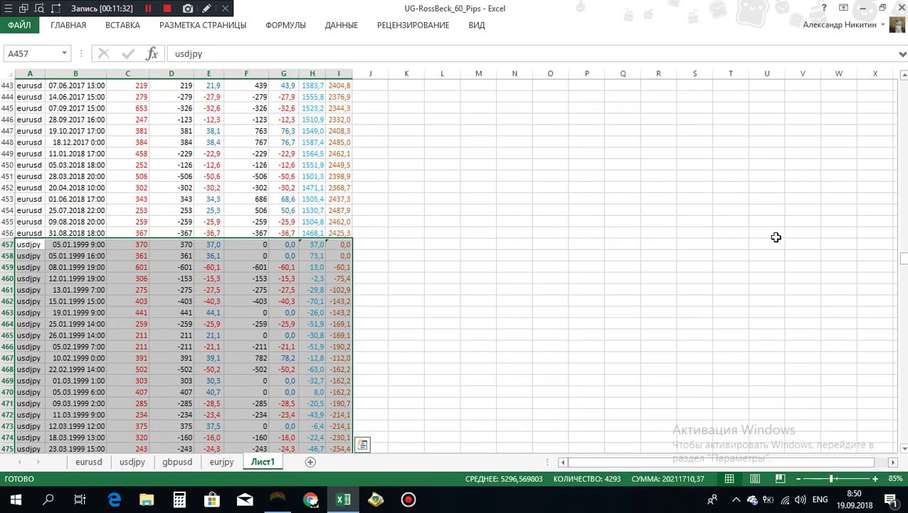
# - Append all gbpusd trade rows, columns A to I without the header, below the usdjpy trades on Лист1 starting at A934
pyautogui.moveTo(904, 260); pyautogui.dragTo(904, 438)
pyautogui.scroll(-8, 172, 225)
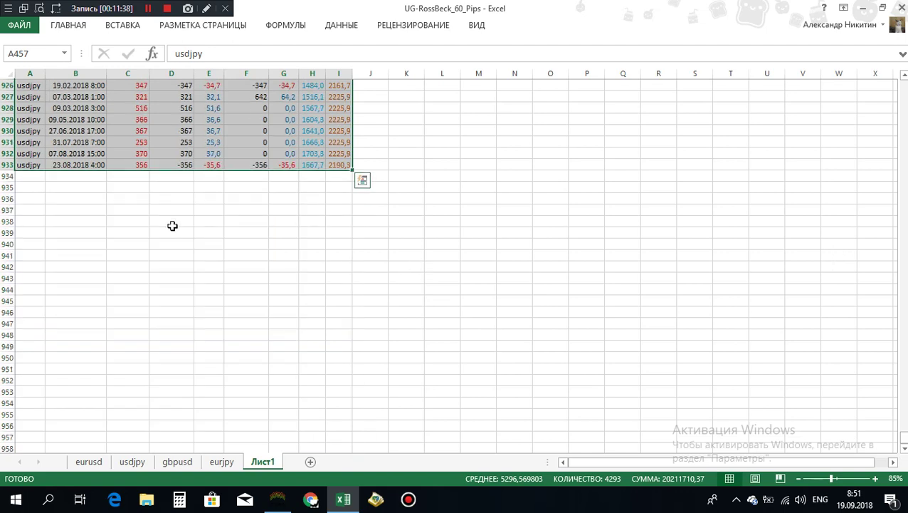
pyautogui.click(25, 176)
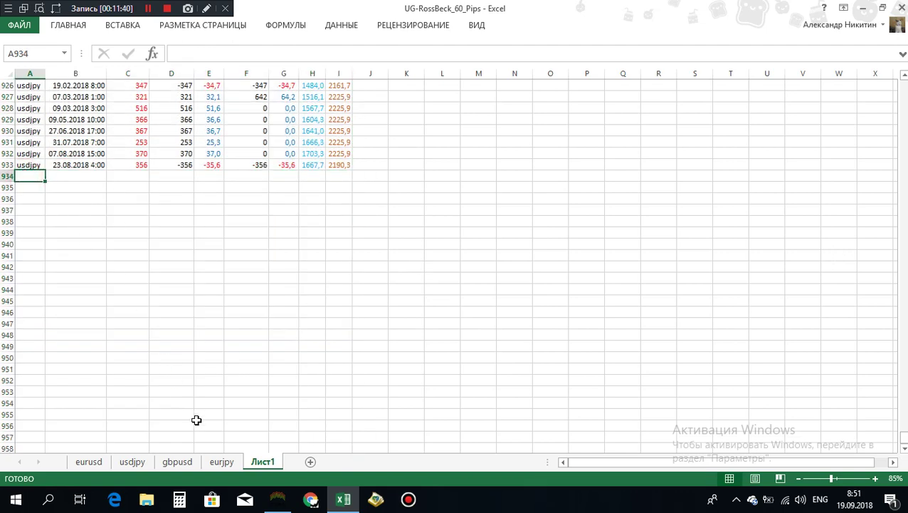
pyautogui.click(179, 464)
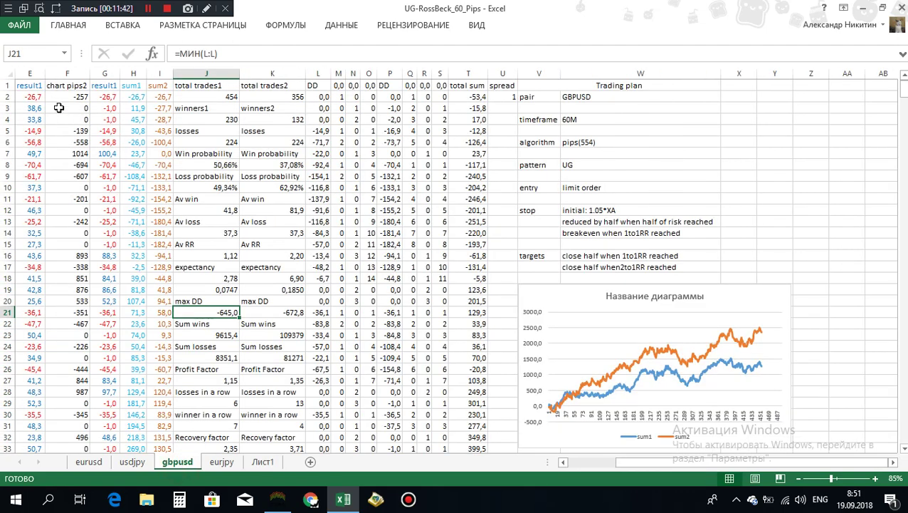
pyautogui.moveTo(691, 462); pyautogui.dragTo(606, 464)
pyautogui.moveTo(28, 98); pyautogui.dragTo(333, 102)
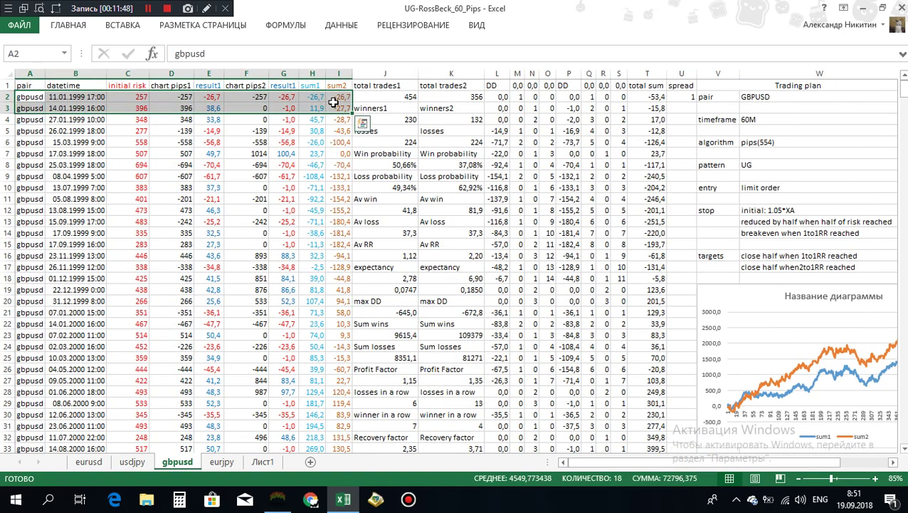
pyautogui.hotkey('ctrl', 'shift', 'Down')
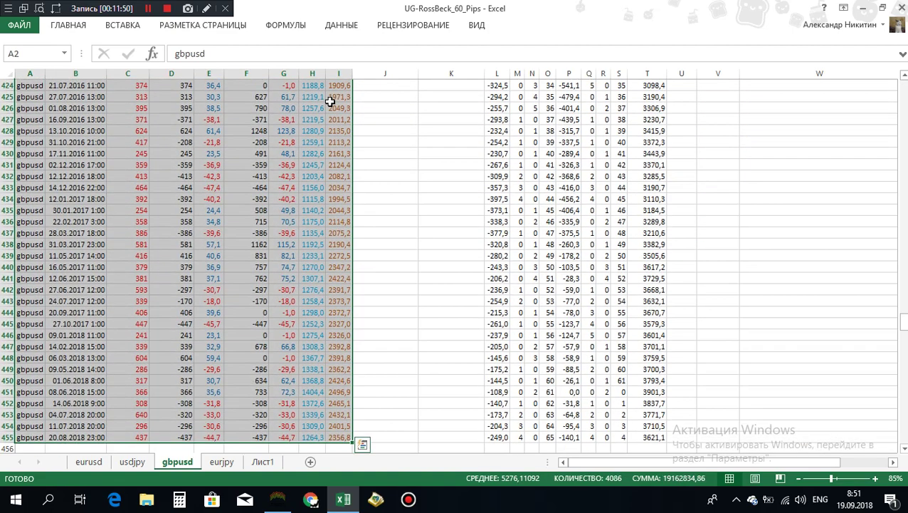
pyautogui.rightClick(222, 272)
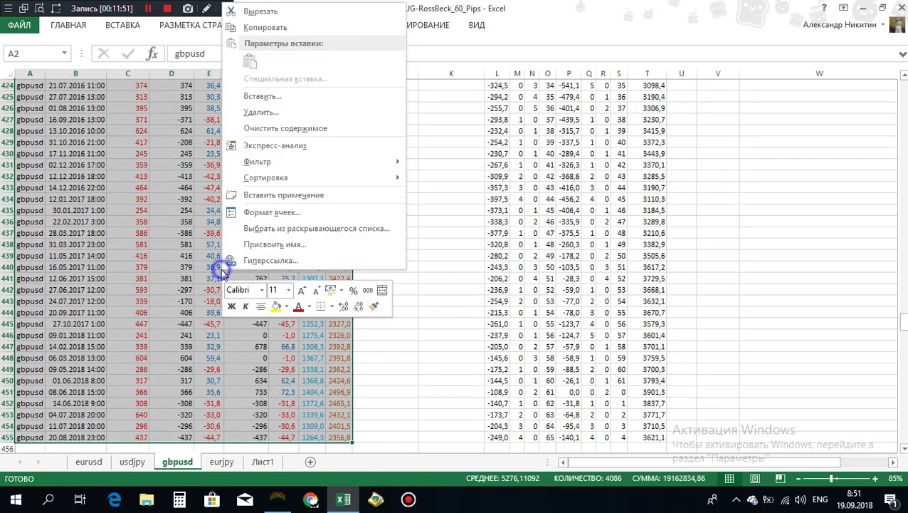
pyautogui.click(286, 27)
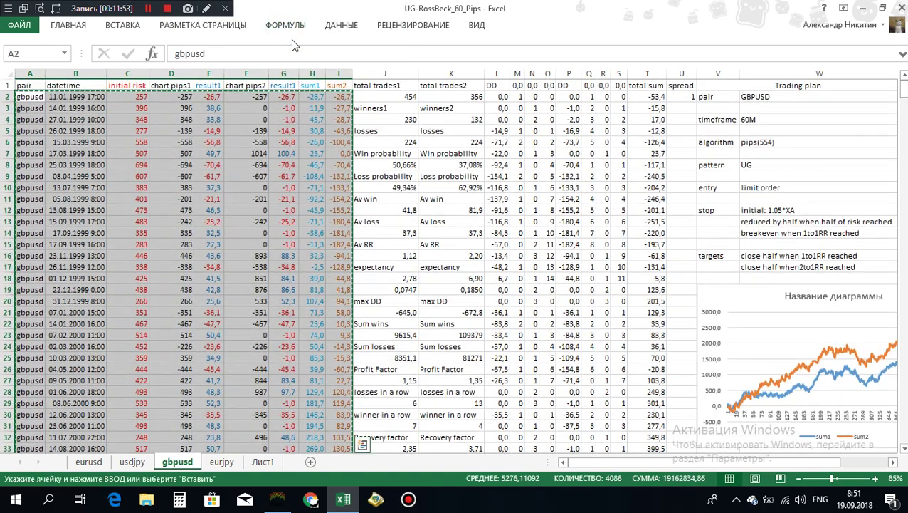
pyautogui.click(262, 462)
pyautogui.press('Return')
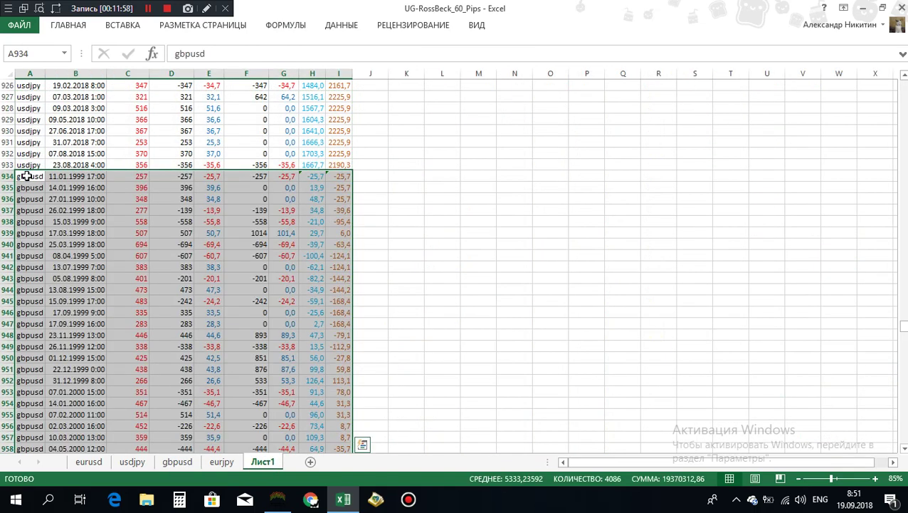
# - Append all eurjpy trade rows, columns A to I without the header, below the gbpusd trades on Лист1 starting at A1388
pyautogui.moveTo(904, 331); pyautogui.dragTo(903, 443)
pyautogui.scroll(-4, 432, 208)
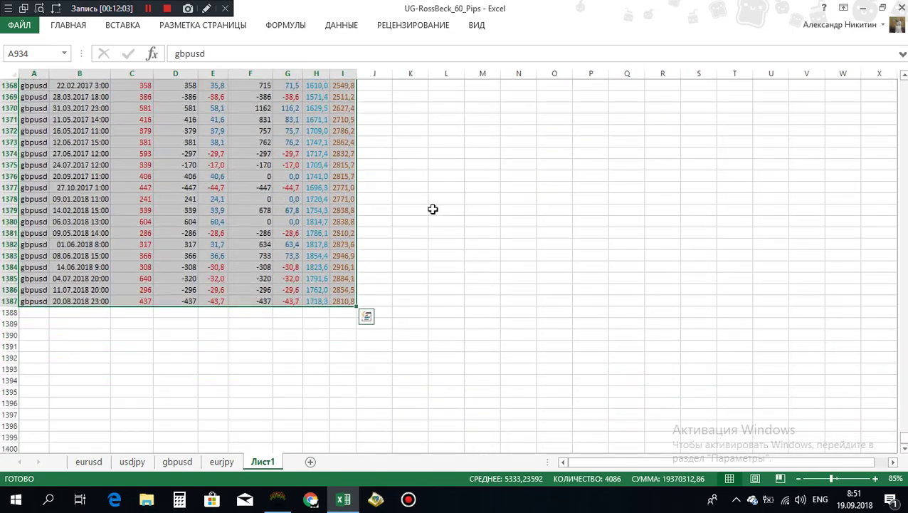
pyautogui.click(32, 314)
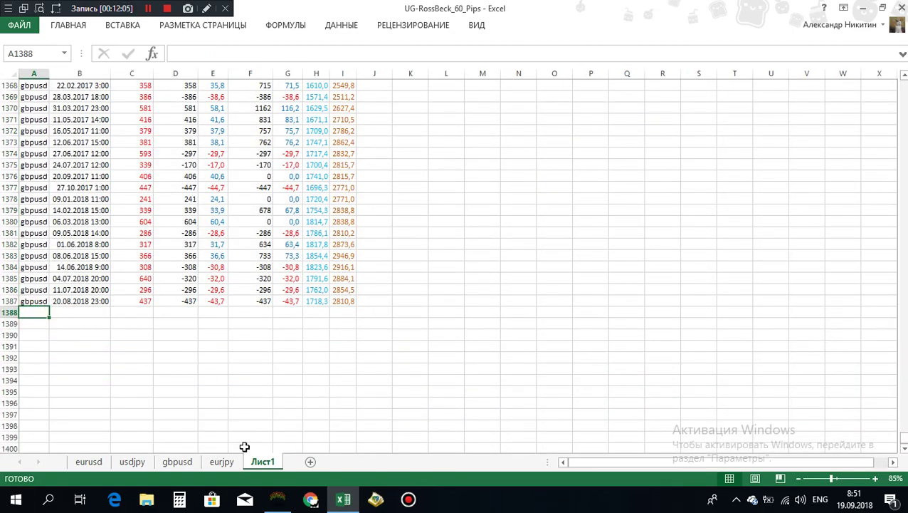
pyautogui.click(224, 461)
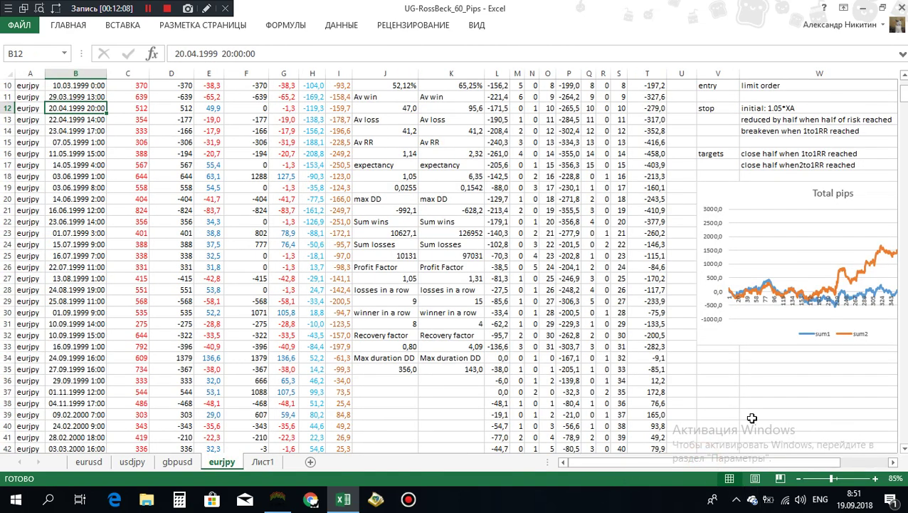
pyautogui.moveTo(905, 105); pyautogui.dragTo(904, 88)
pyautogui.click(32, 99)
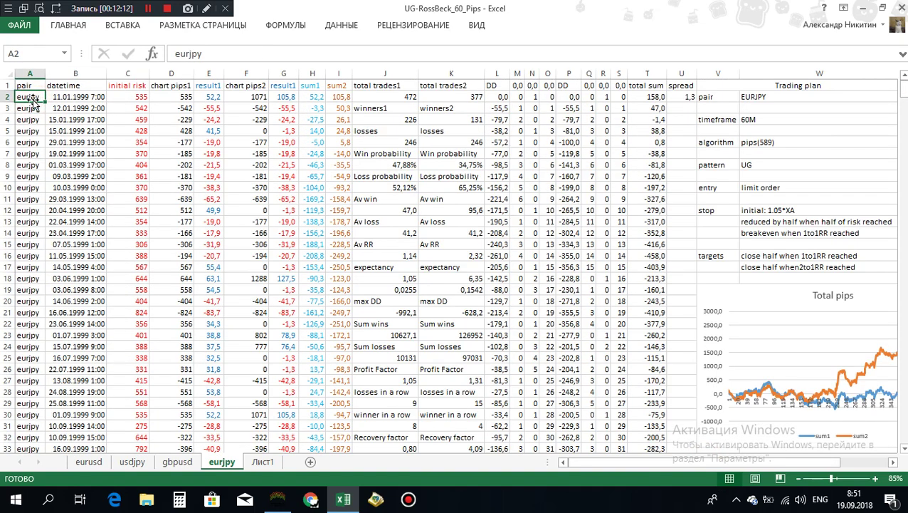
pyautogui.moveTo(34, 101); pyautogui.dragTo(333, 98)
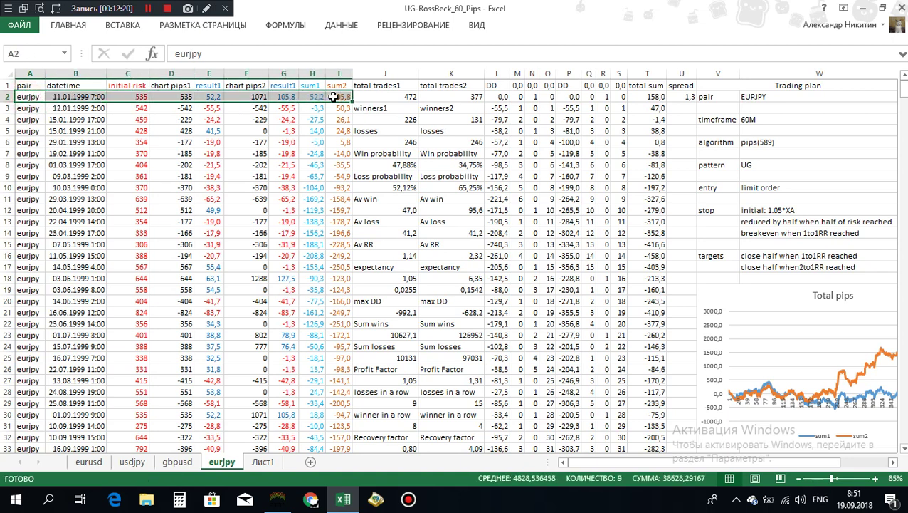
pyautogui.hotkey('ctrl', 'shift', 'Down')
pyautogui.rightClick(215, 313)
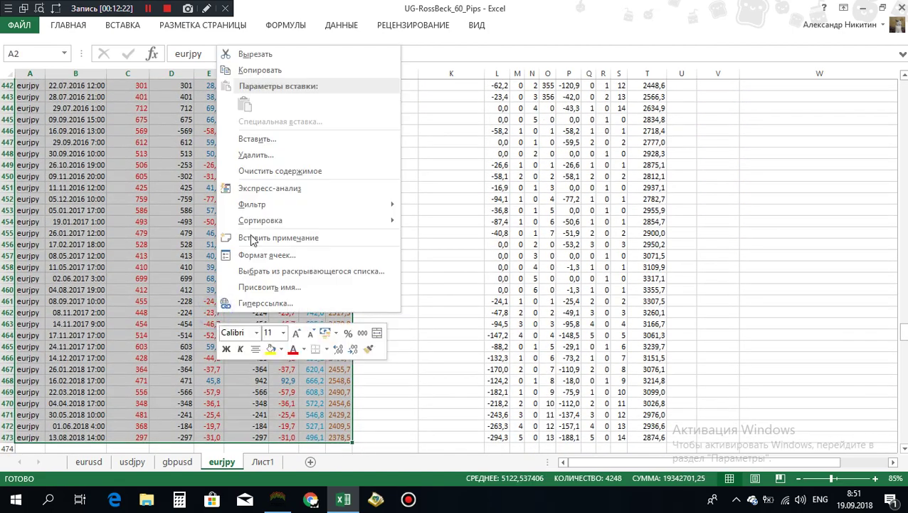
pyautogui.click(268, 69)
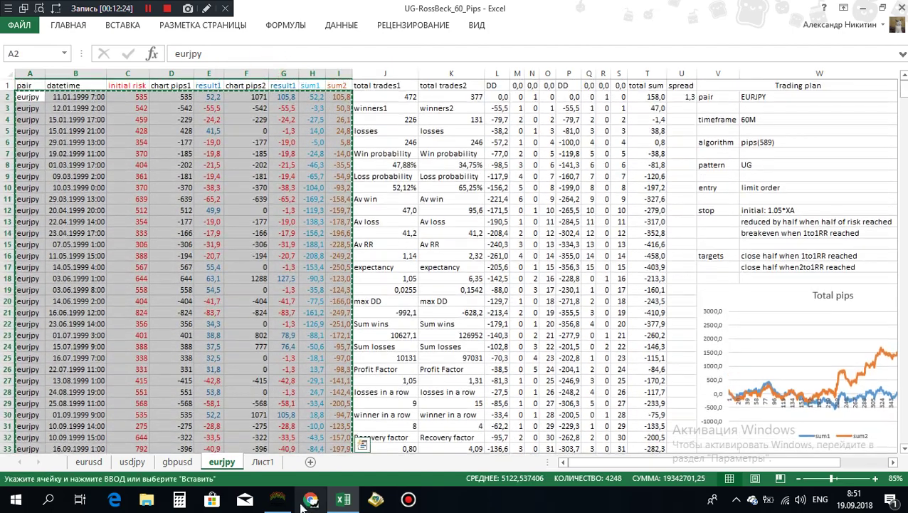
pyautogui.click(263, 462)
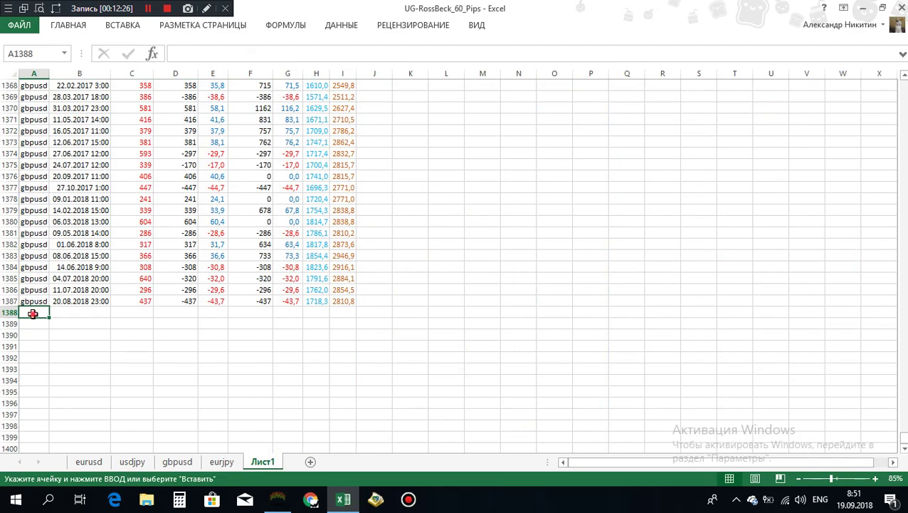
pyautogui.hotkey('ctrl', 'v')
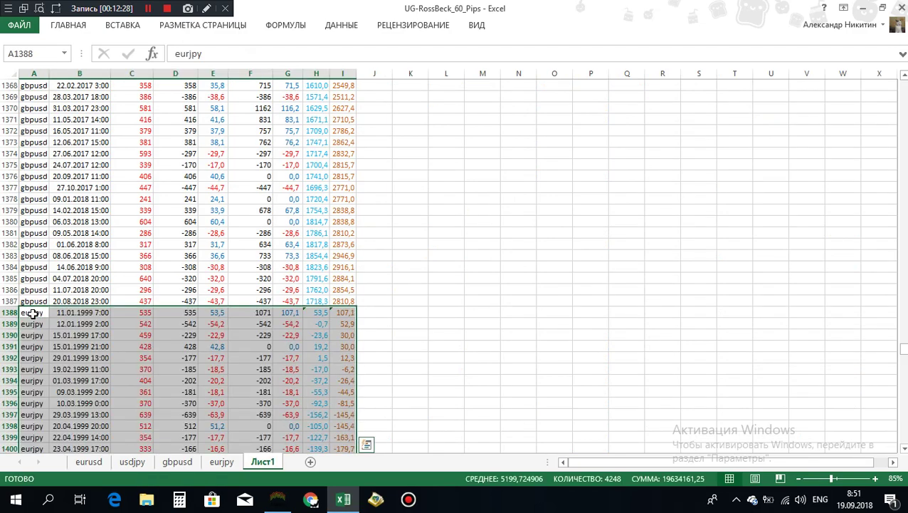
# - Sort the combined trade table on Лист1 by datetime from oldest to newest, expanding the selection to all columns
pyautogui.moveTo(905, 354); pyautogui.dragTo(905, 84)
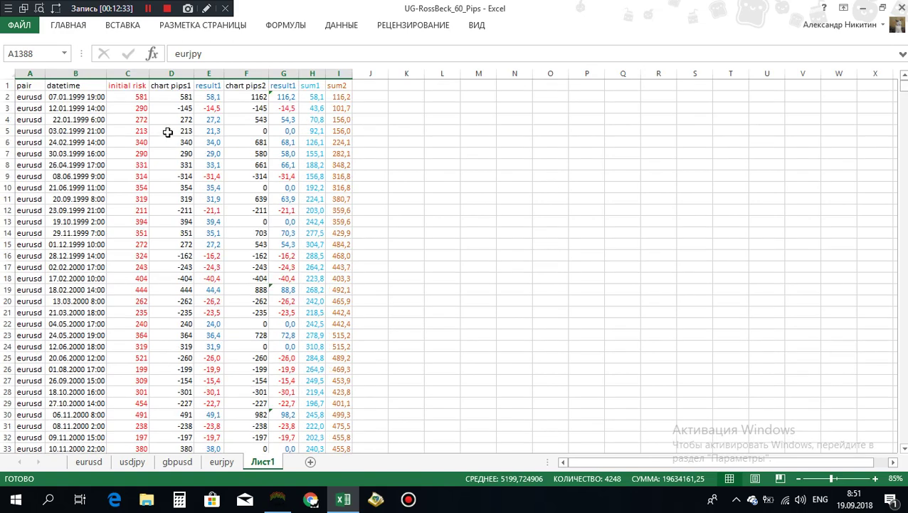
pyautogui.click(23, 95)
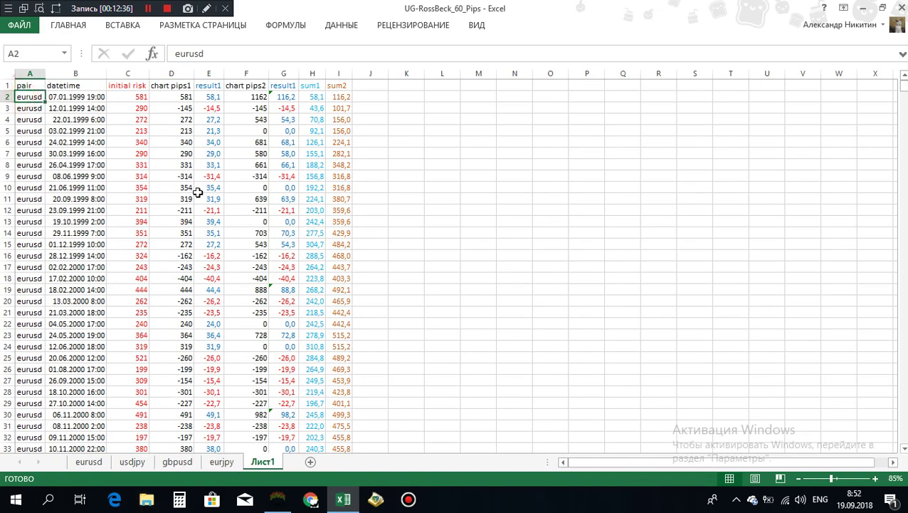
pyautogui.click(87, 74)
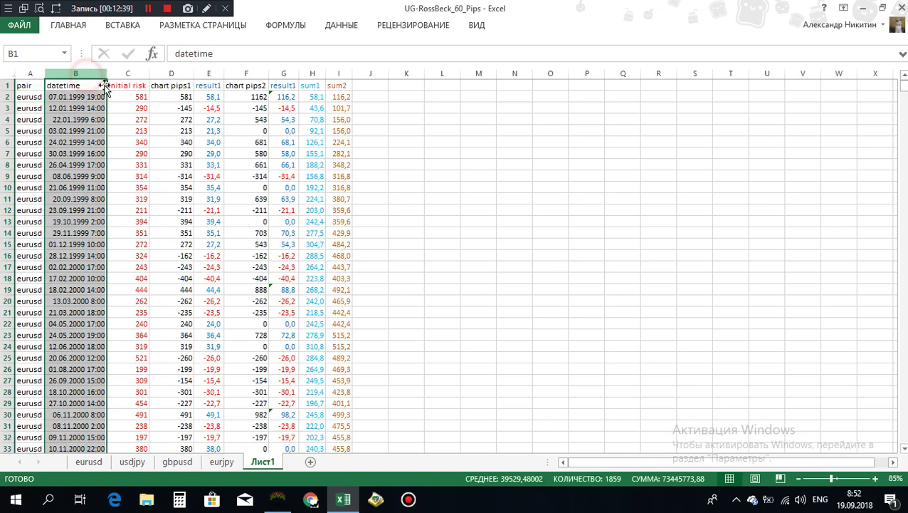
pyautogui.click(67, 32)
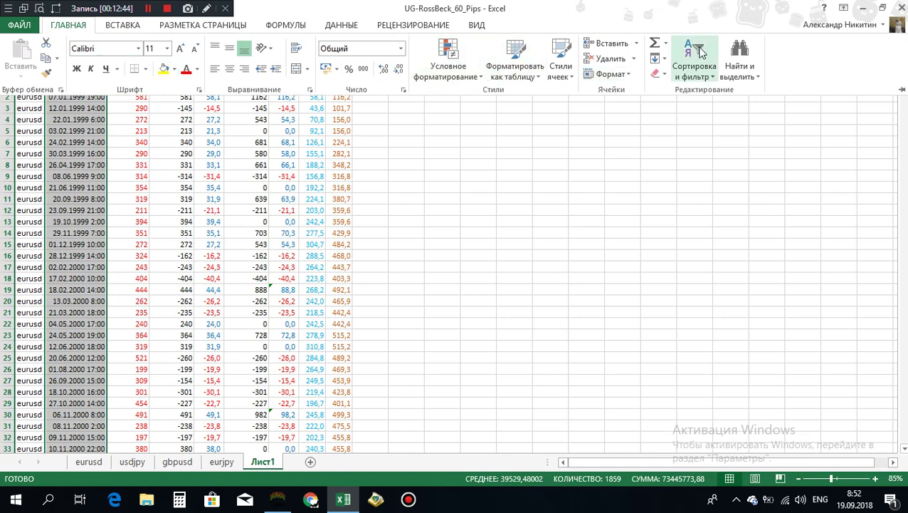
pyautogui.click(714, 78)
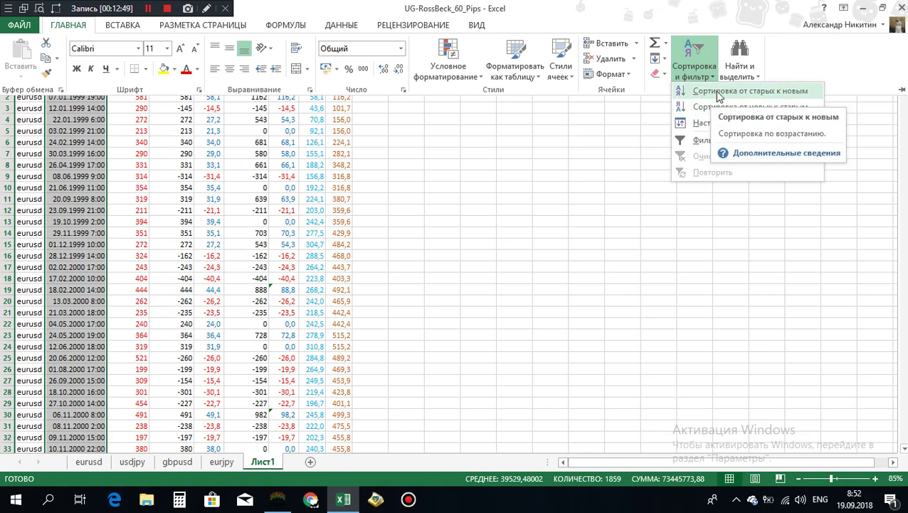
pyautogui.click(719, 92)
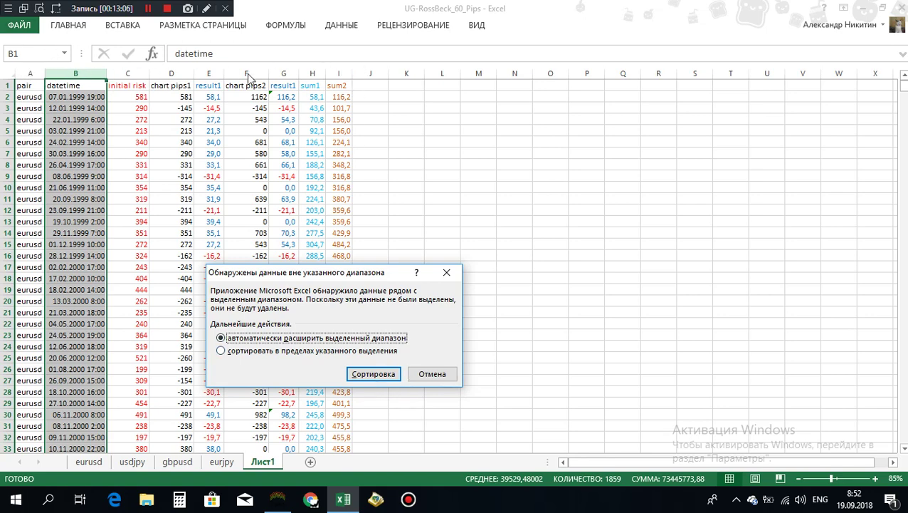
pyautogui.click(373, 373)
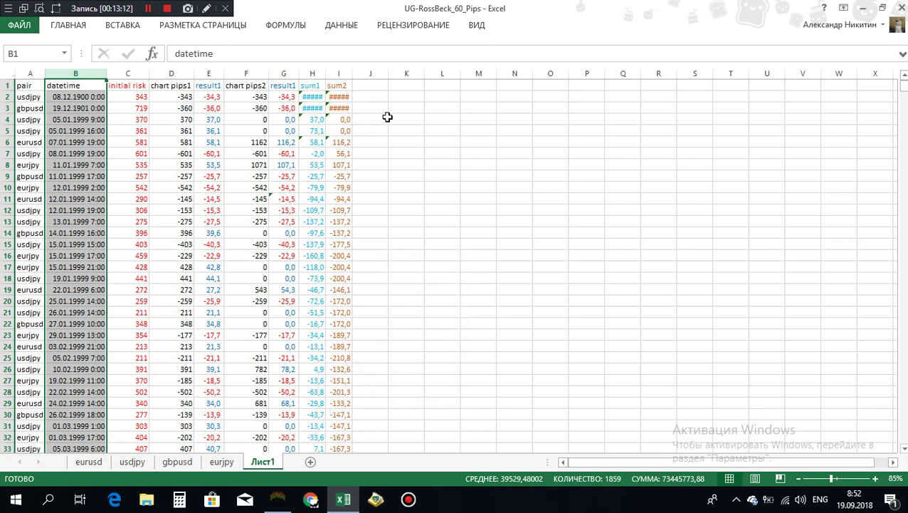
# - Remove the header-cell references H1 and I1 from the sum formulas in H2 and I2, leaving only E2 and G2
pyautogui.click(313, 96)
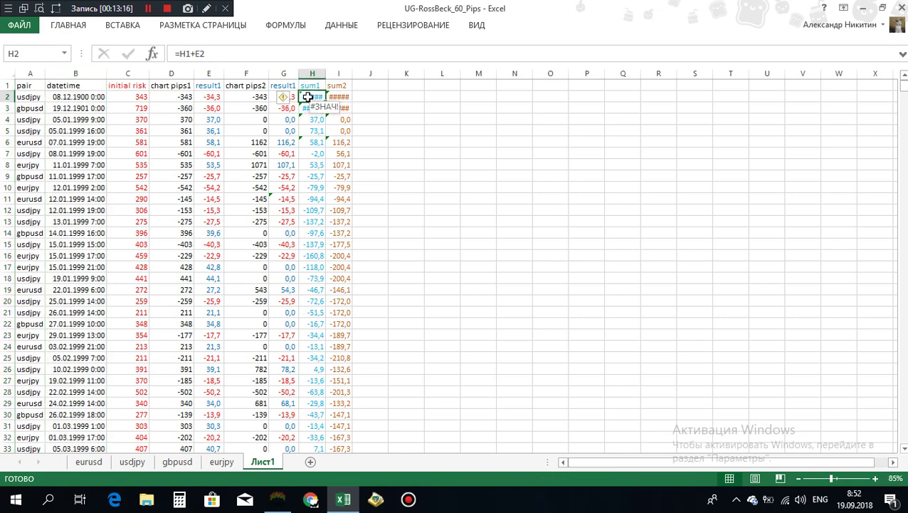
pyautogui.click(180, 53)
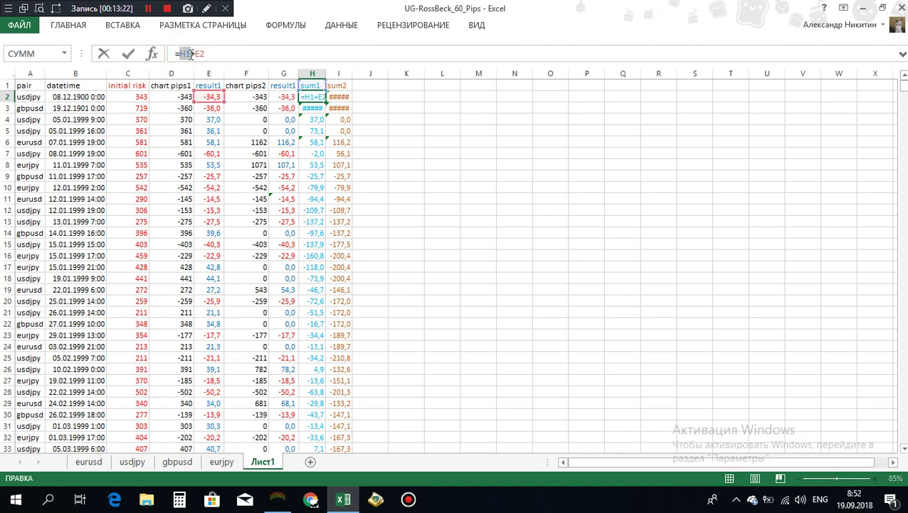
pyautogui.write('H2')
pyautogui.press('Return')
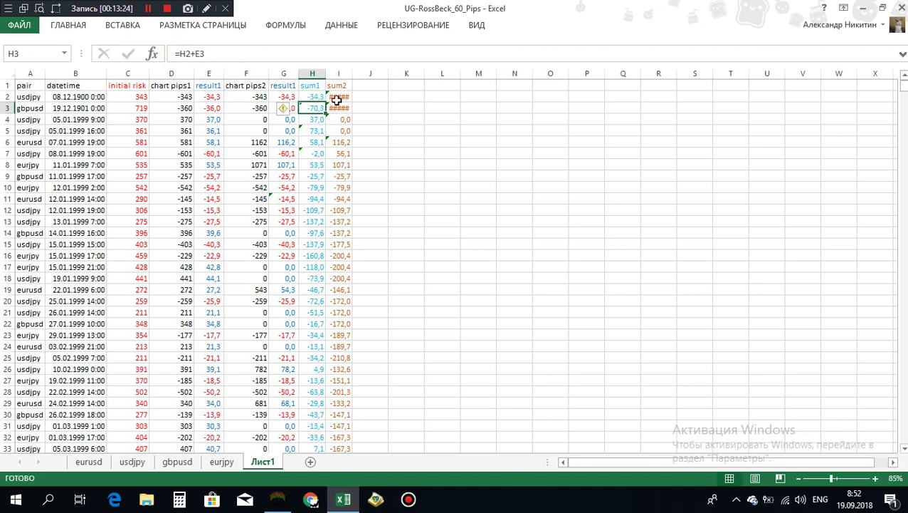
pyautogui.click(338, 97)
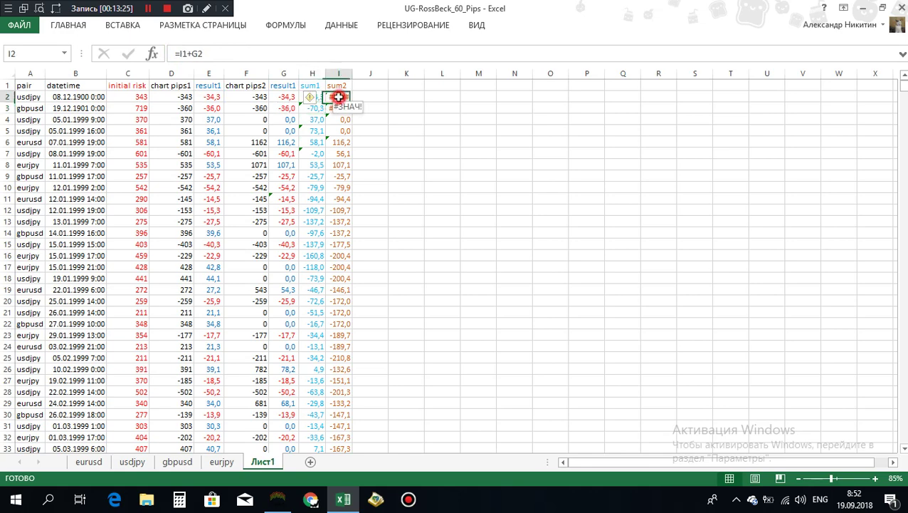
pyautogui.doubleClick(181, 53)
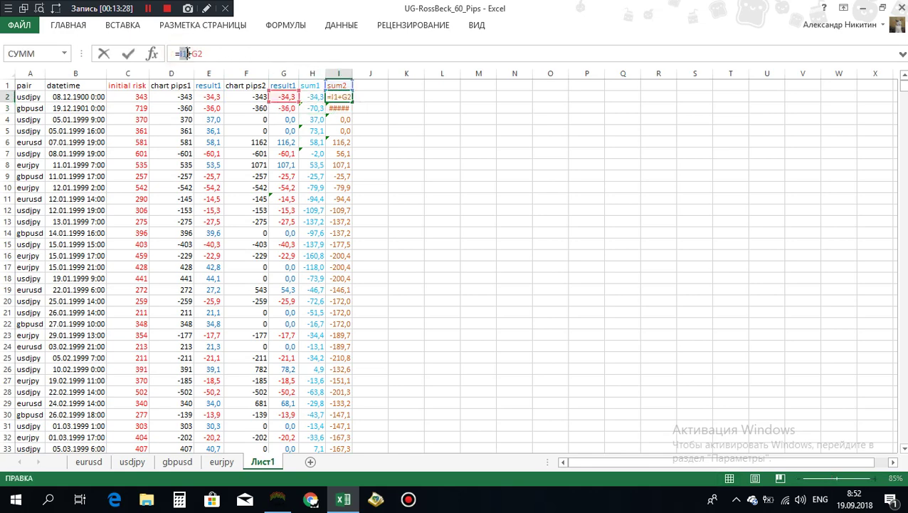
pyautogui.press('Return')
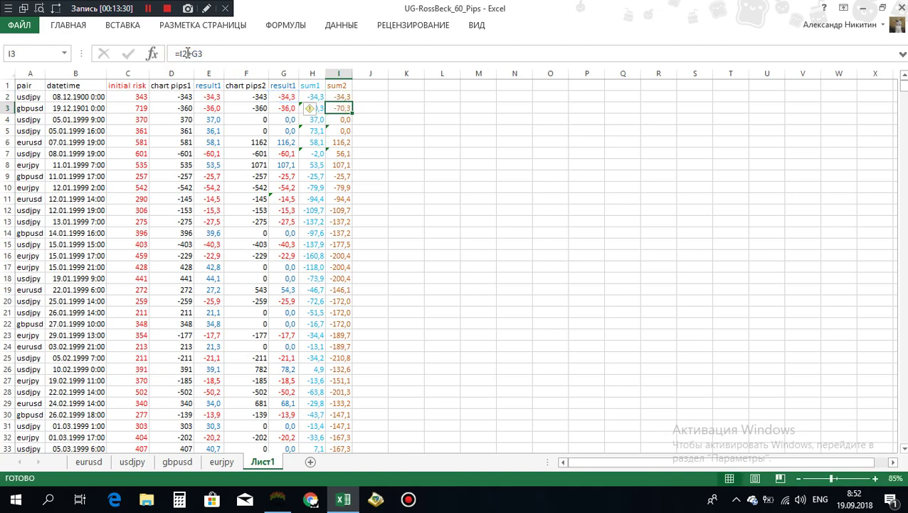
# - Fill the running-sum formulas from H3:I3 down through the last trade row of the sum1 and sum2 columns
pyautogui.click(303, 108)
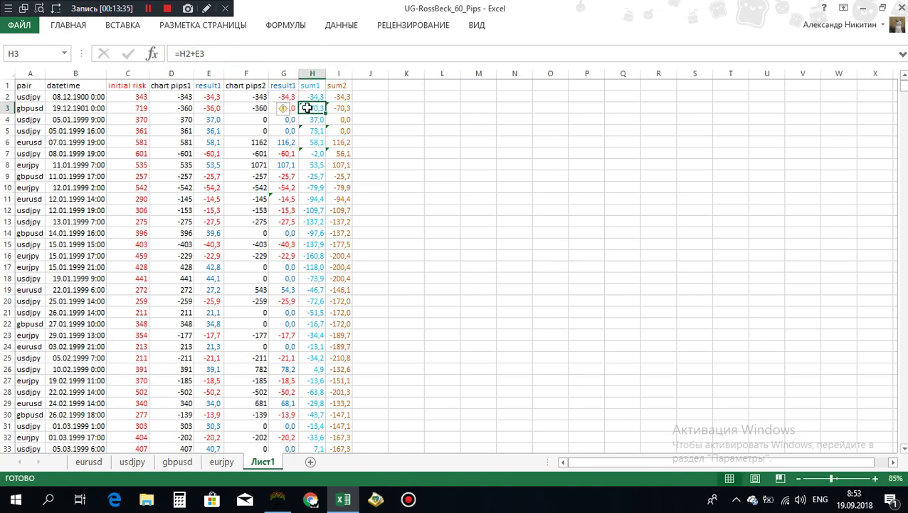
pyautogui.moveTo(318, 108); pyautogui.dragTo(342, 108)
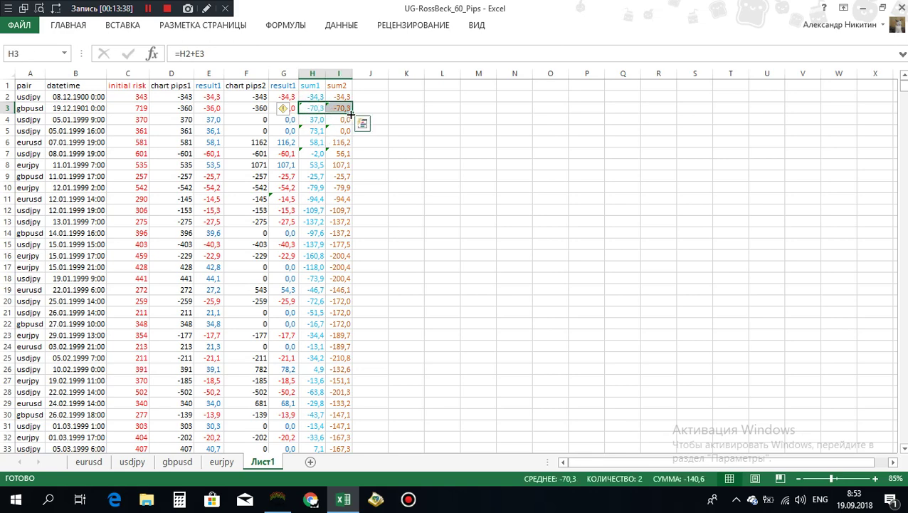
pyautogui.doubleClick(351, 114)
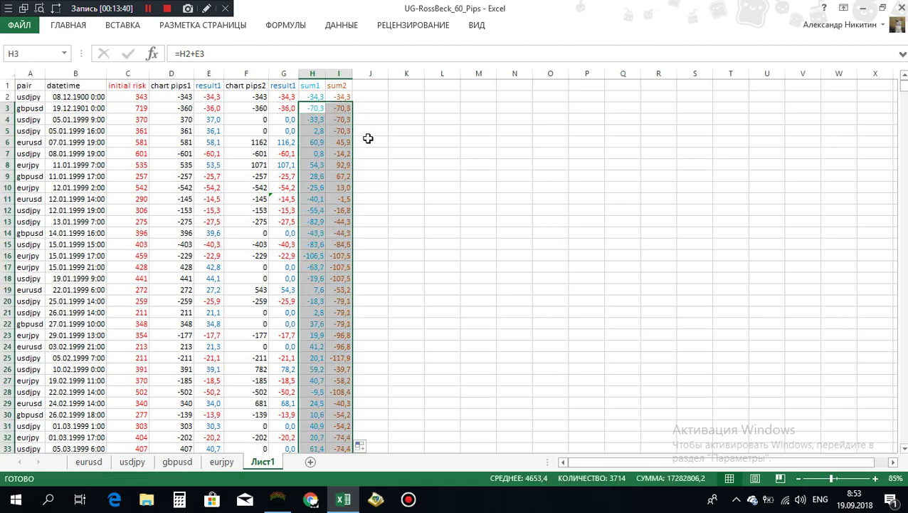
# - Check the refilled running sums and examine the column G result formulas, including the flagged cells G101, G140 and G133
pyautogui.click(316, 120)
pyautogui.scroll(-12, 330, 152)
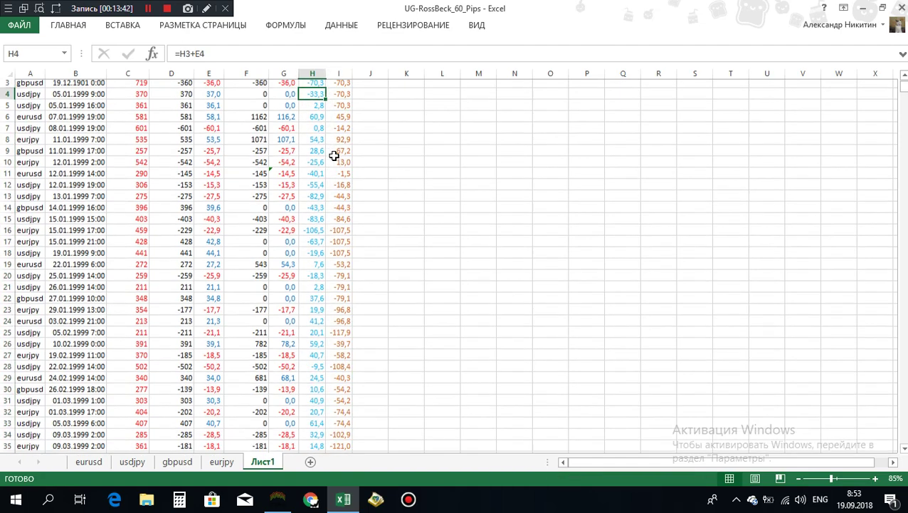
pyautogui.scroll(-14, 332, 177)
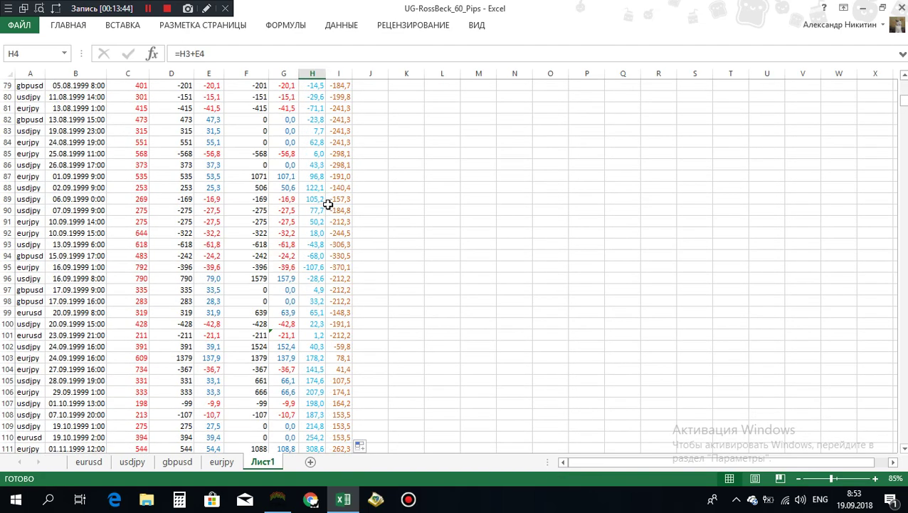
pyautogui.scroll(-7, 328, 207)
pyautogui.scroll(2, 322, 178)
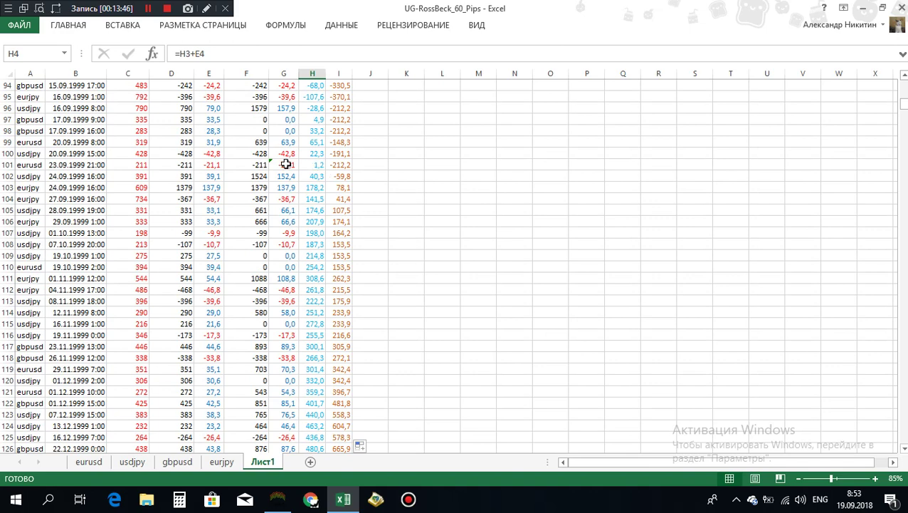
pyautogui.click(286, 165)
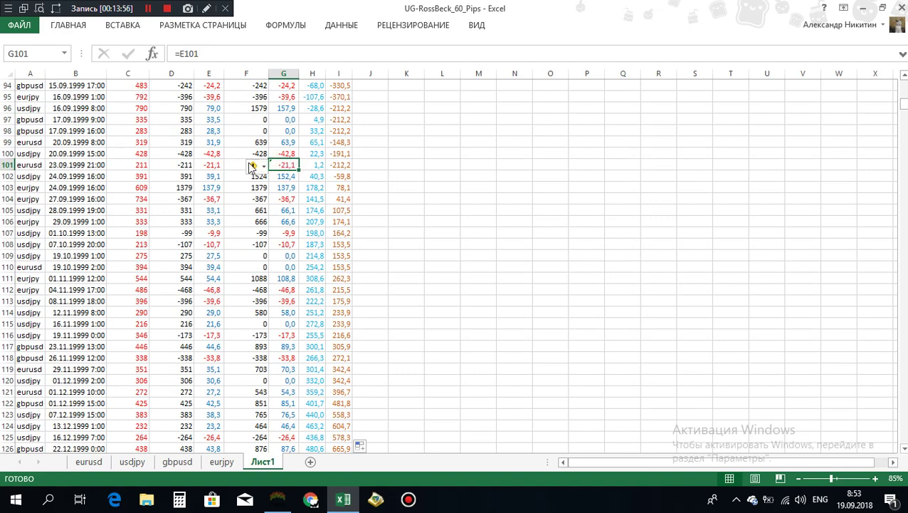
pyautogui.click(286, 197)
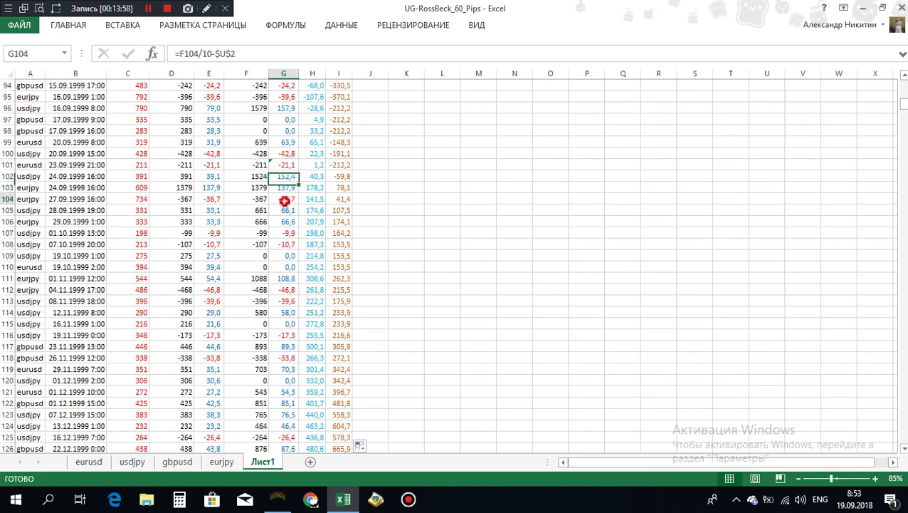
pyautogui.scroll(-6, 295, 247)
pyautogui.scroll(-5, 294, 247)
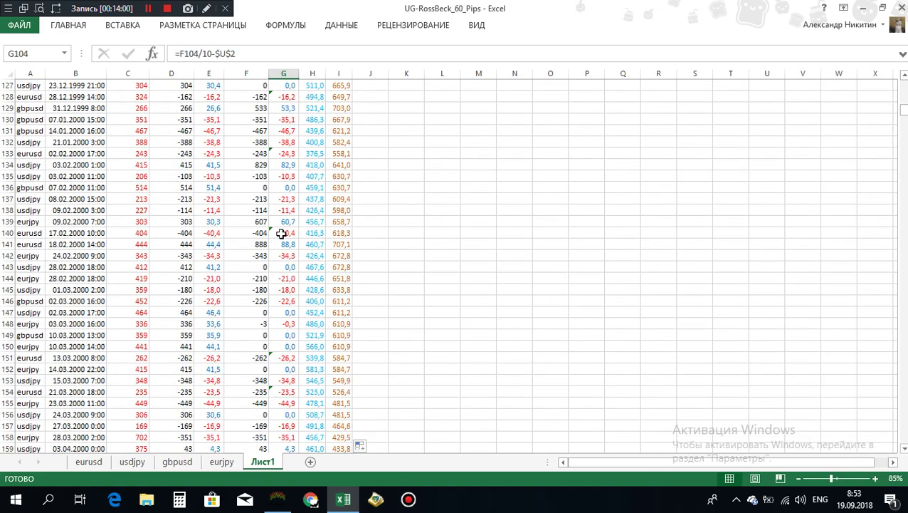
pyautogui.click(282, 234)
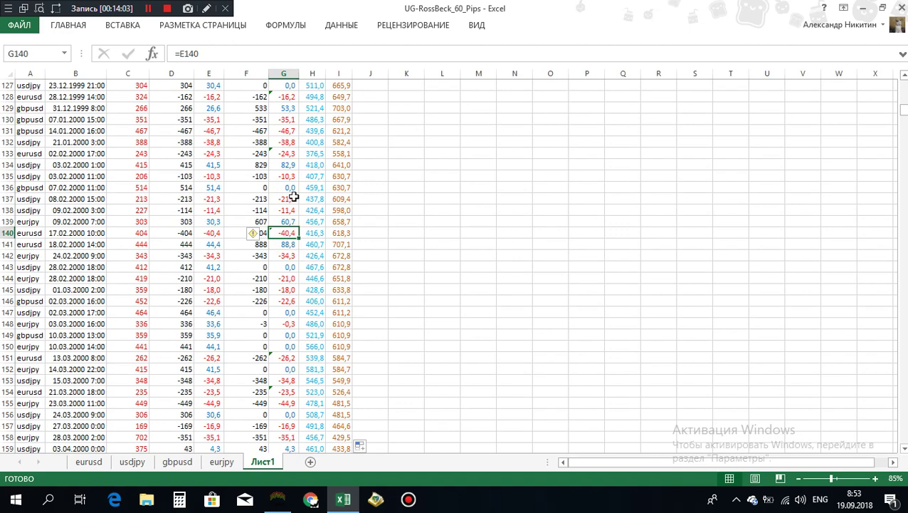
pyautogui.click(286, 153)
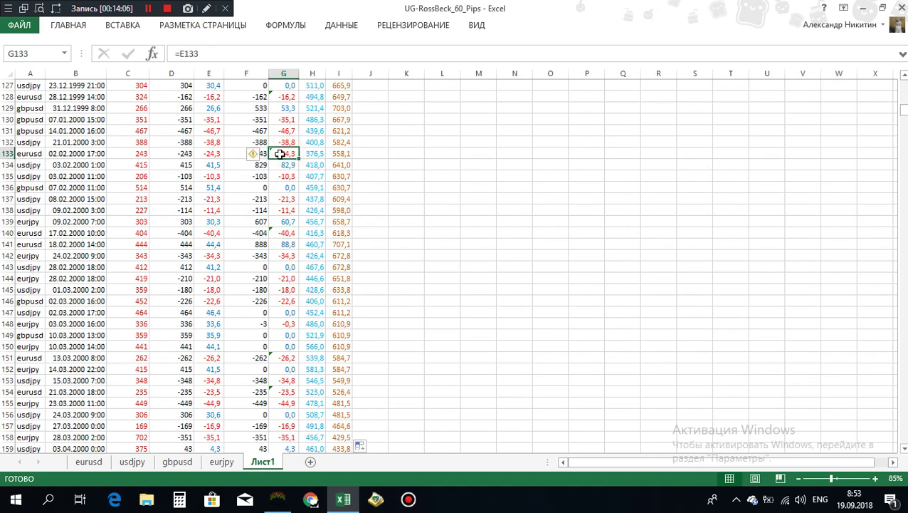
pyautogui.scroll(20, 286, 153)
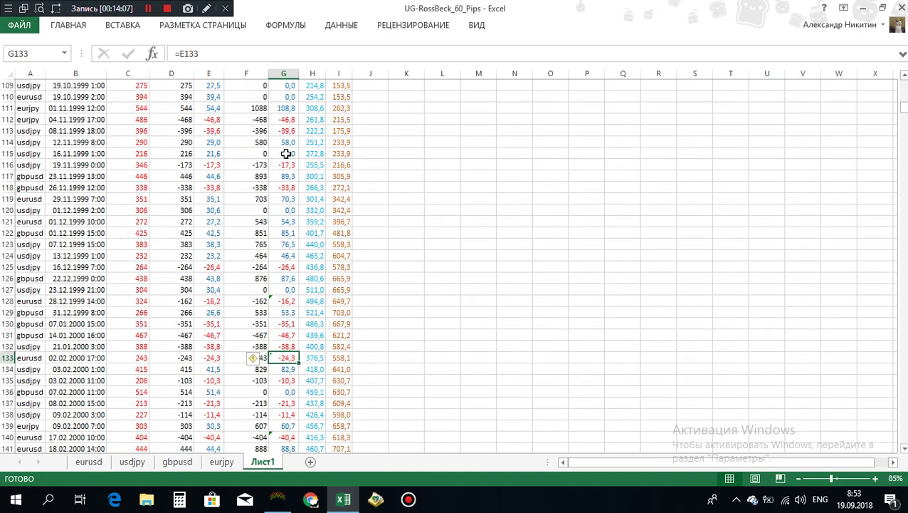
pyautogui.scroll(15, 286, 153)
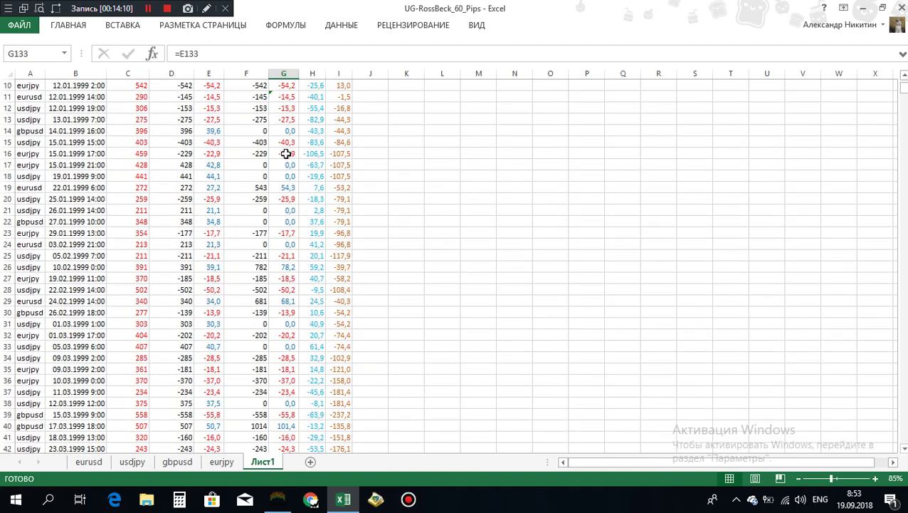
# - Fill the result formulas from E2 (=D2/10-$U$2) and G2 (=F2/10-$U$2) down through all trade rows and check the copied cells
pyautogui.click(214, 99)
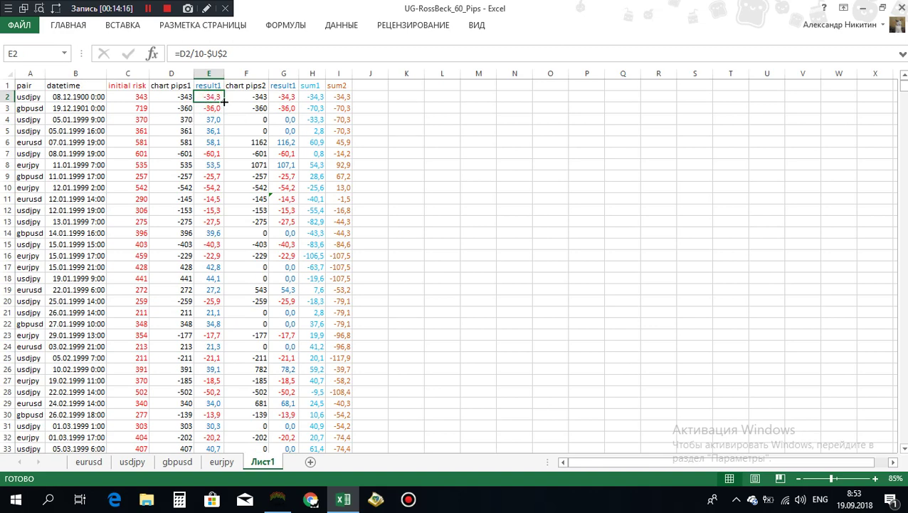
pyautogui.doubleClick(223, 102)
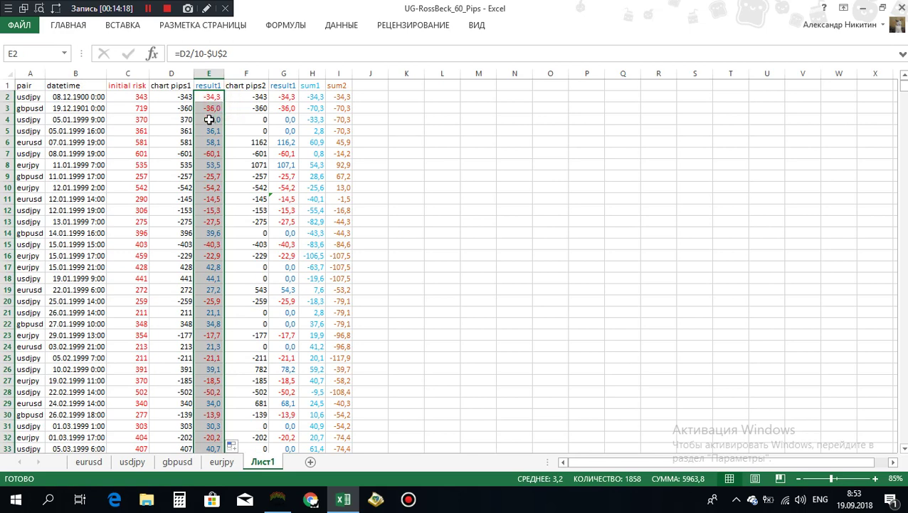
pyautogui.click(282, 95)
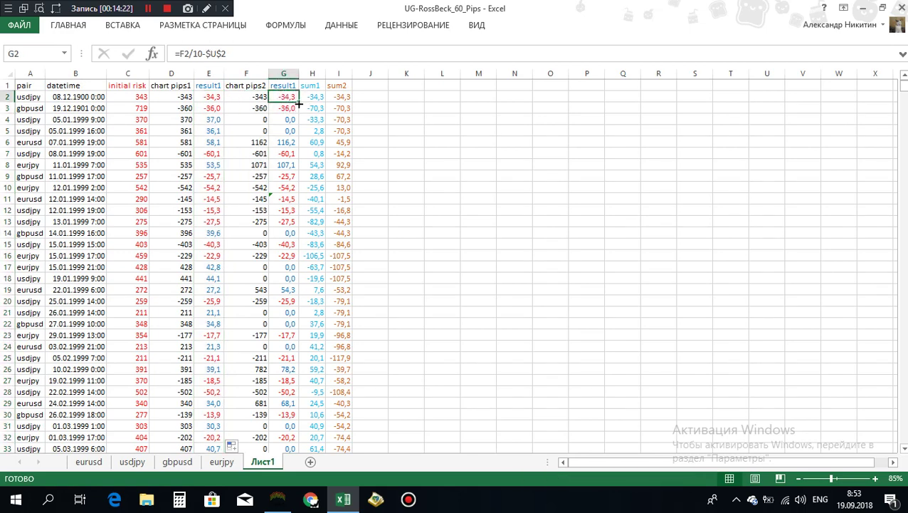
pyautogui.doubleClick(299, 101)
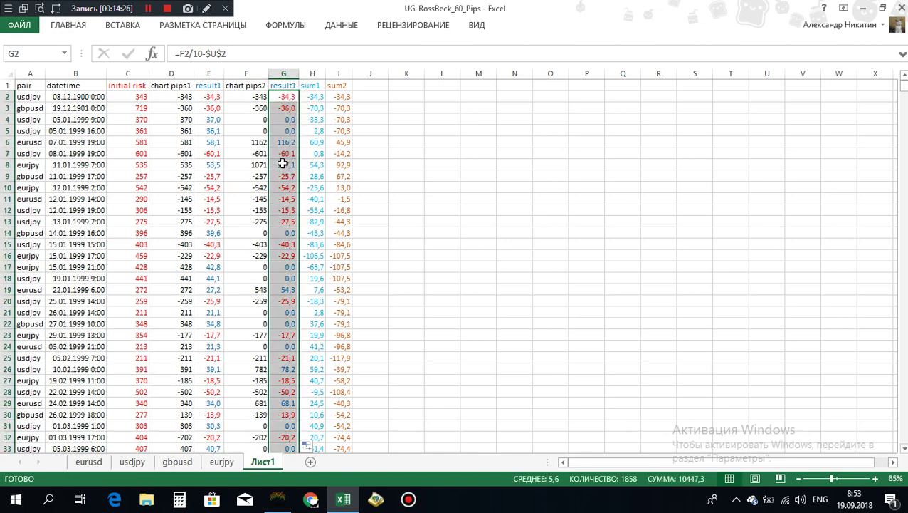
pyautogui.click(284, 119)
pyautogui.click(286, 131)
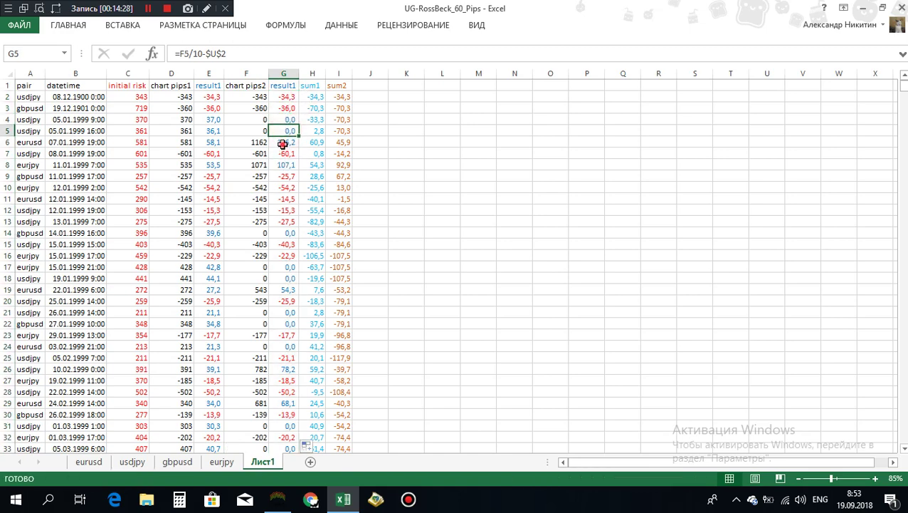
pyautogui.click(285, 143)
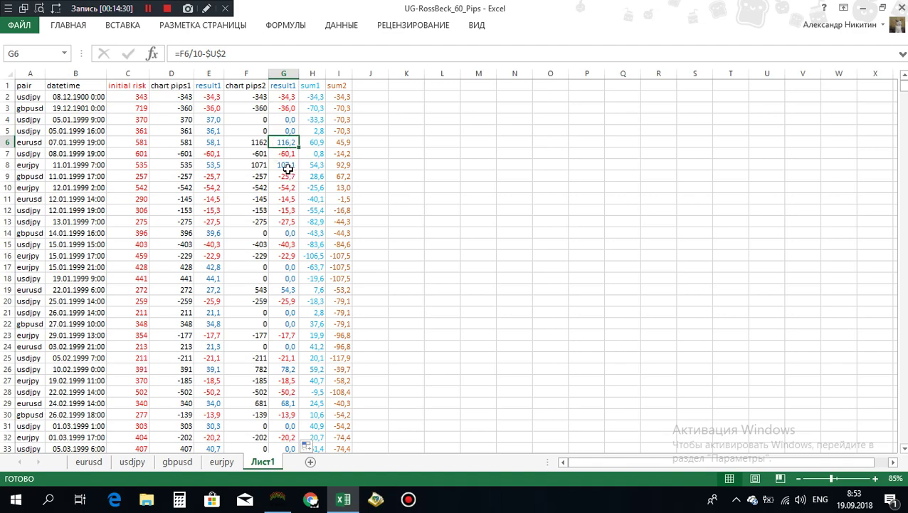
pyautogui.scroll(-20, 288, 171)
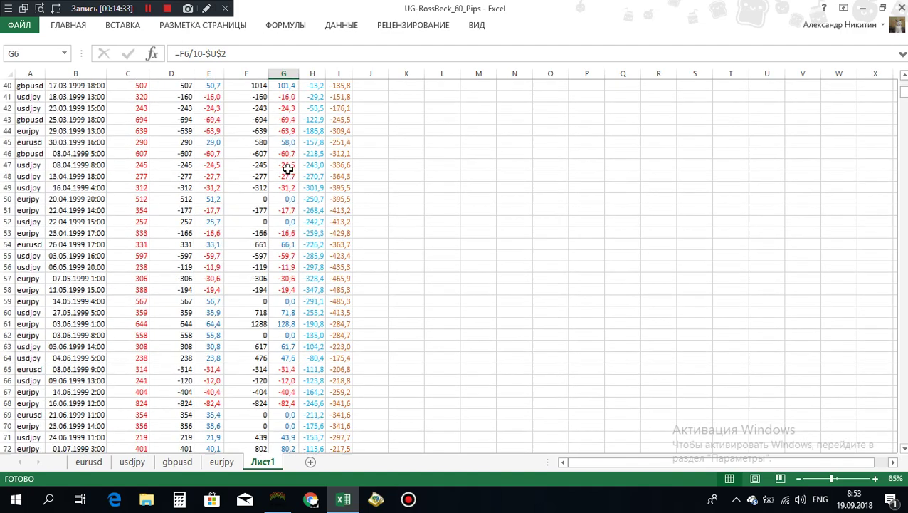
pyautogui.scroll(-20, 293, 215)
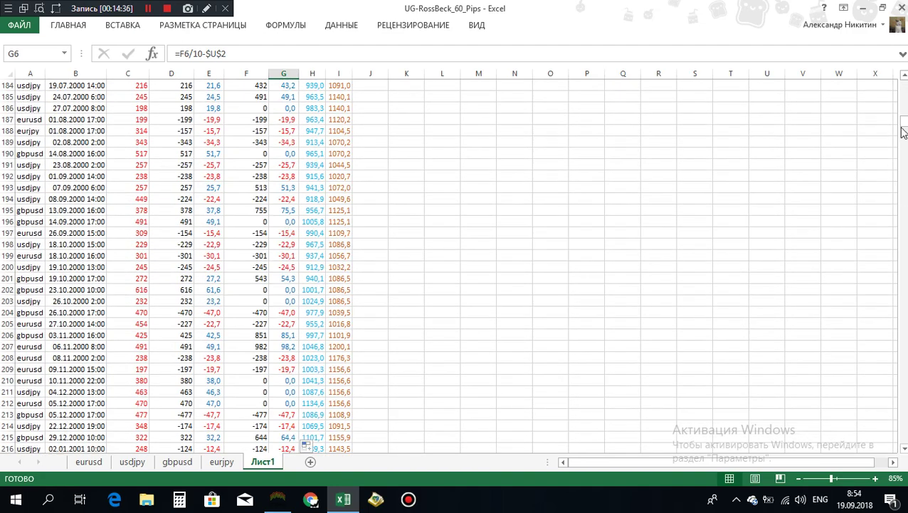
pyautogui.moveTo(903, 132); pyautogui.dragTo(903, 84)
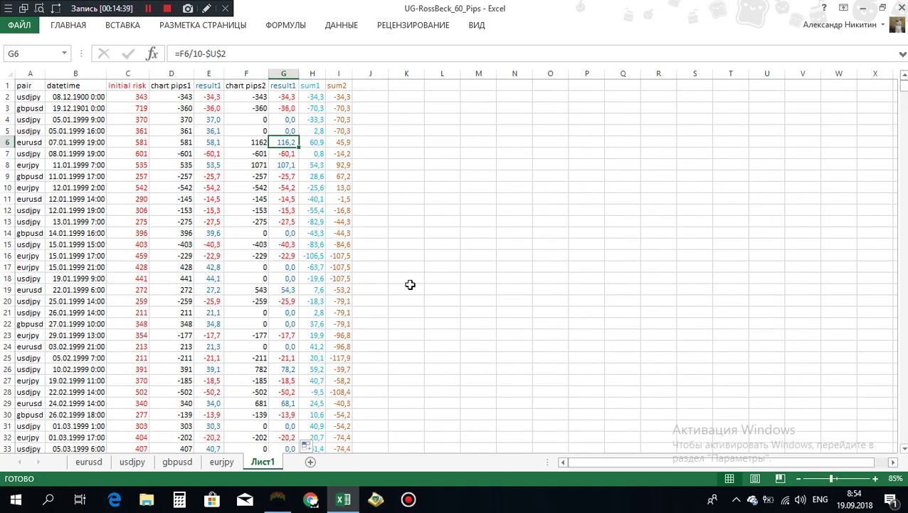
# - Copy the statistics block J1:K35 from the eurusd sheet and paste it on Лист1 starting at J1
pyautogui.click(81, 465)
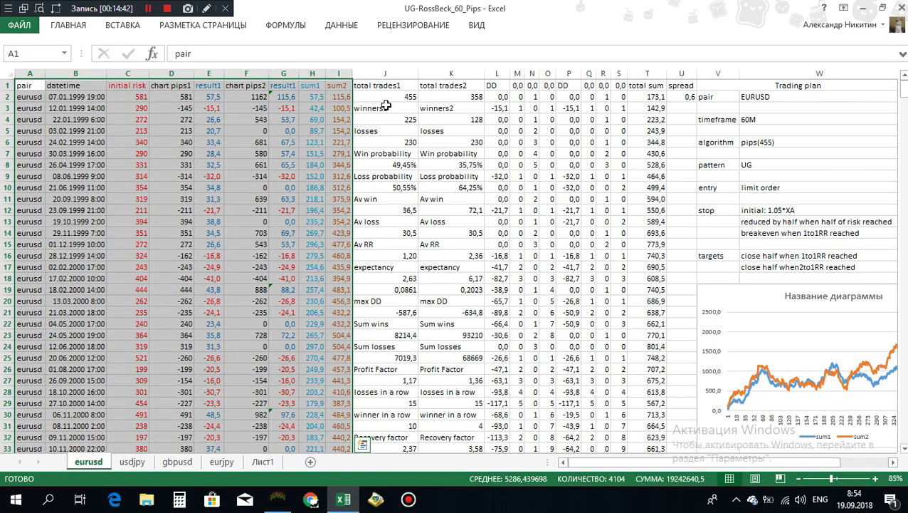
pyautogui.moveTo(365, 87); pyautogui.dragTo(450, 367)
pyautogui.rightClick(412, 169)
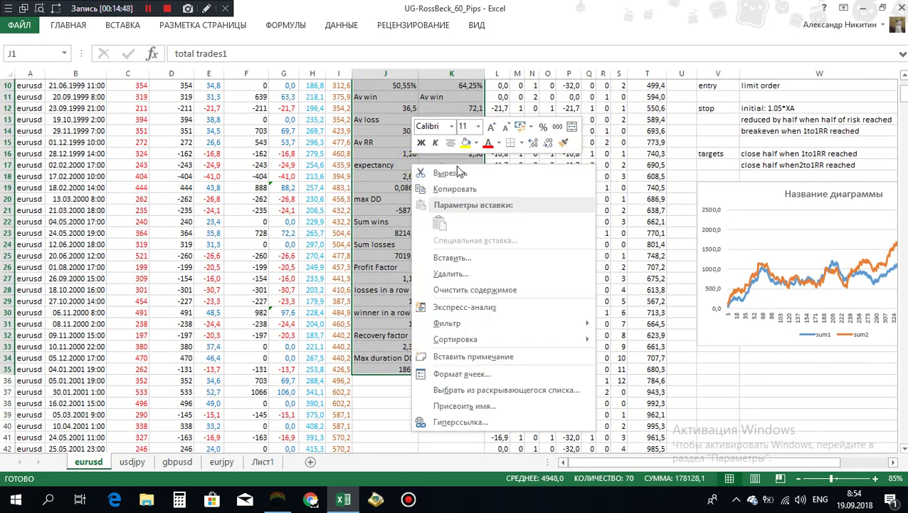
pyautogui.click(454, 189)
pyautogui.scroll(3, 428, 249)
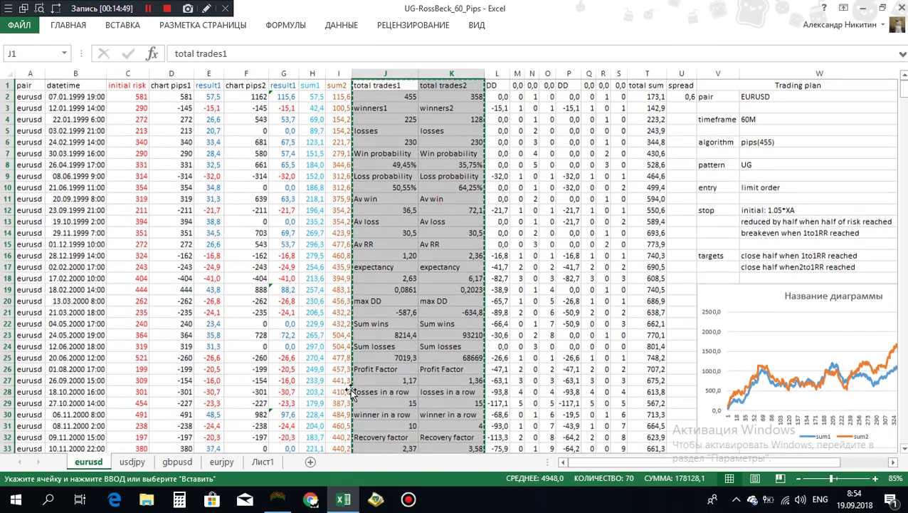
pyautogui.click(262, 463)
pyautogui.click(370, 85)
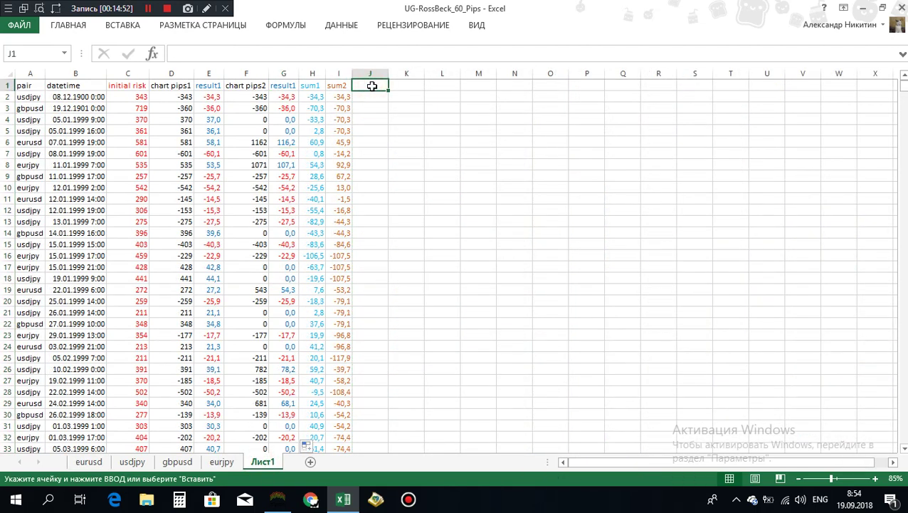
pyautogui.press('Return')
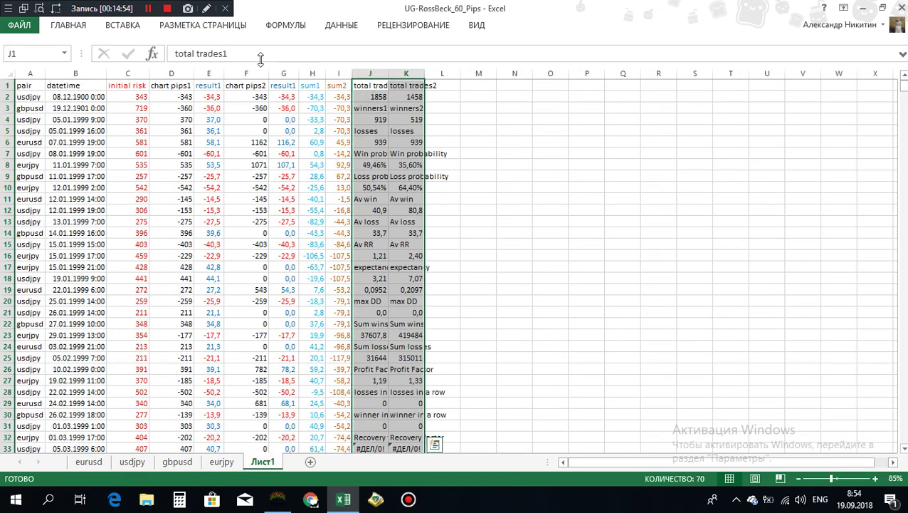
# - Autofit the widths of the pasted statistics columns J and K on Лист1
pyautogui.click(74, 27)
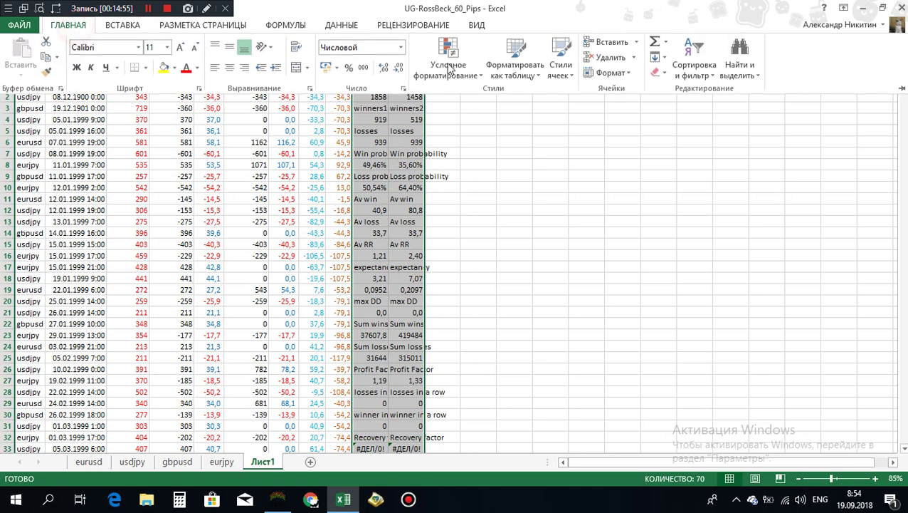
pyautogui.click(632, 75)
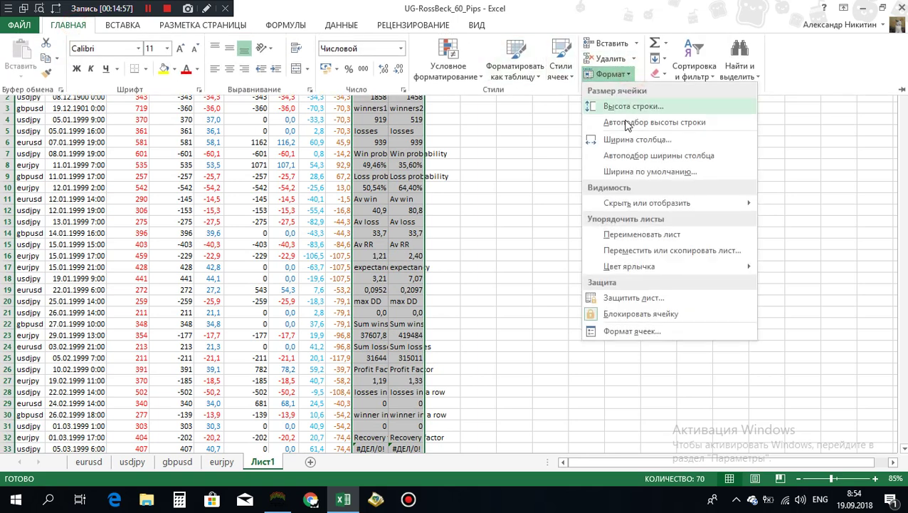
pyautogui.click(640, 158)
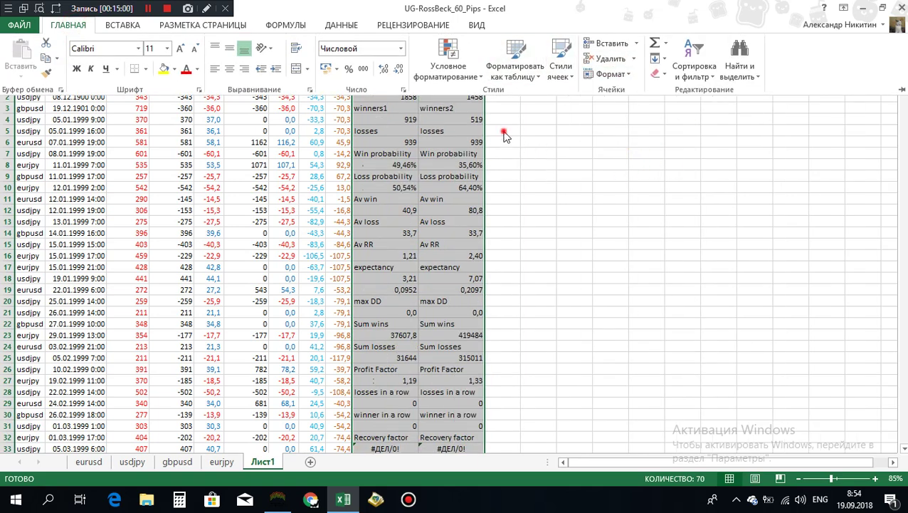
# - Examine the total trades, winners and losses formulas for both result sets in columns J and K
pyautogui.click(396, 119)
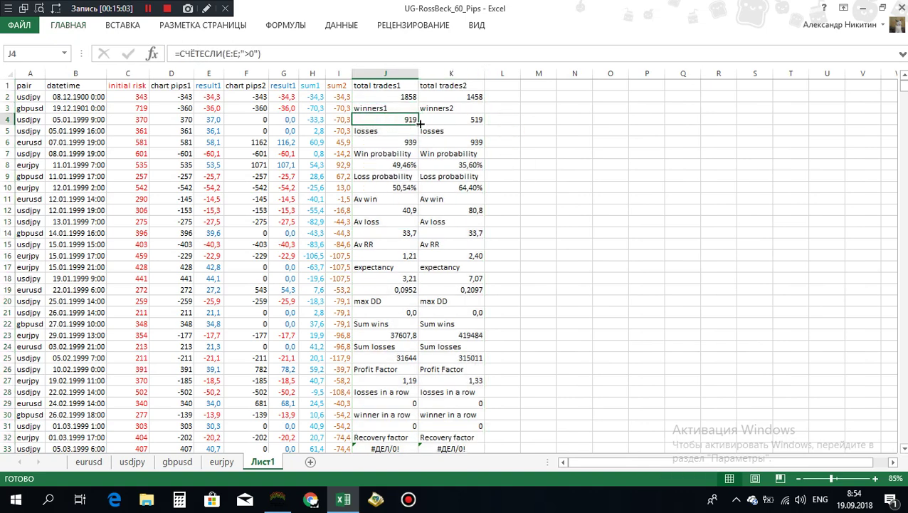
pyautogui.click(400, 97)
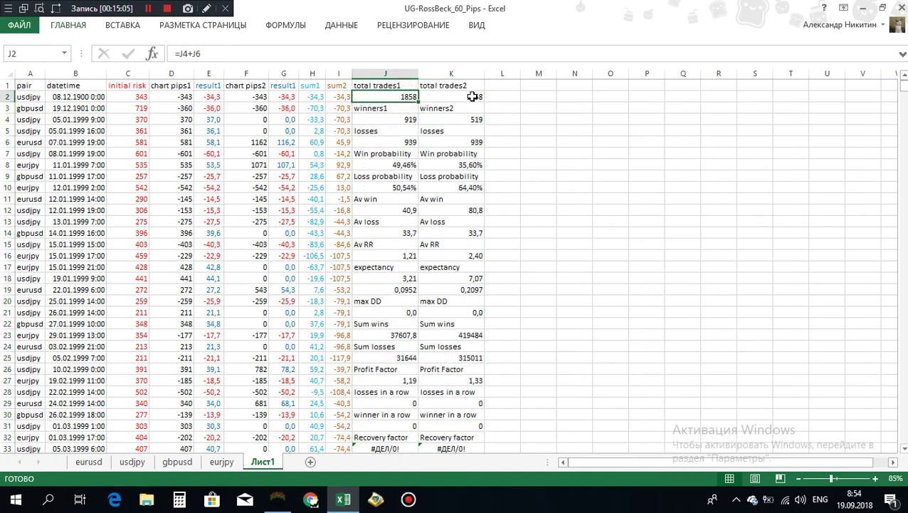
pyautogui.click(450, 95)
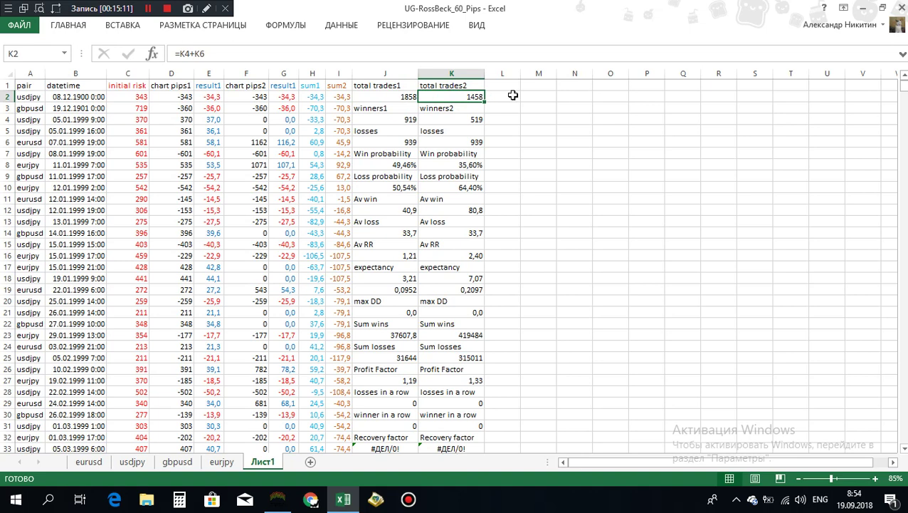
pyautogui.click(456, 118)
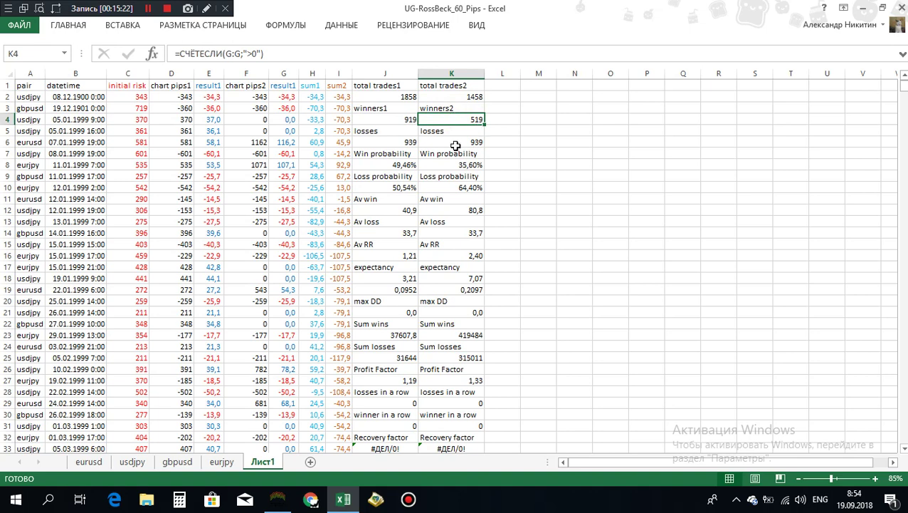
pyautogui.click(455, 144)
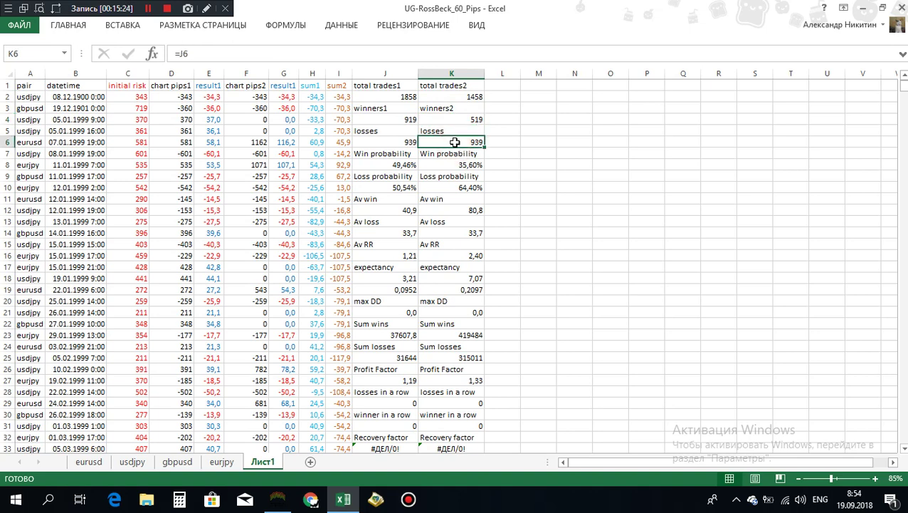
pyautogui.click(401, 143)
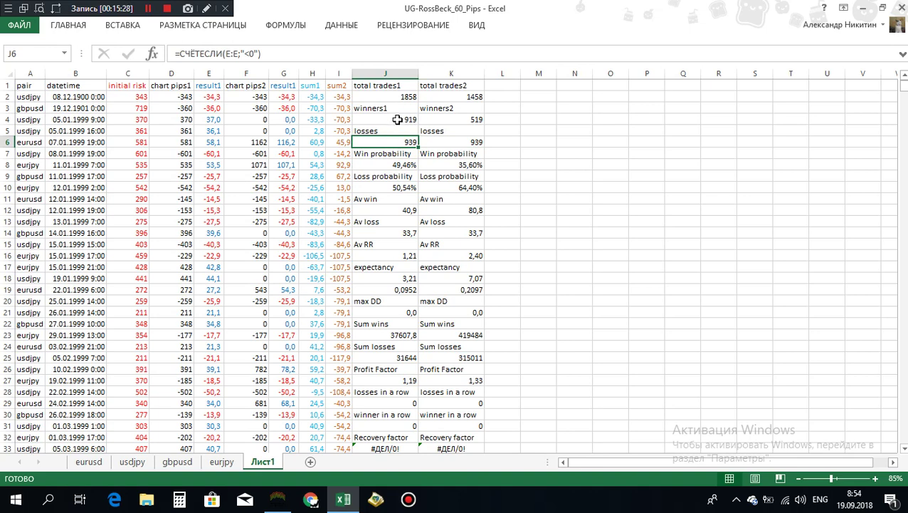
pyautogui.click(397, 119)
pyautogui.click(400, 143)
pyautogui.click(459, 97)
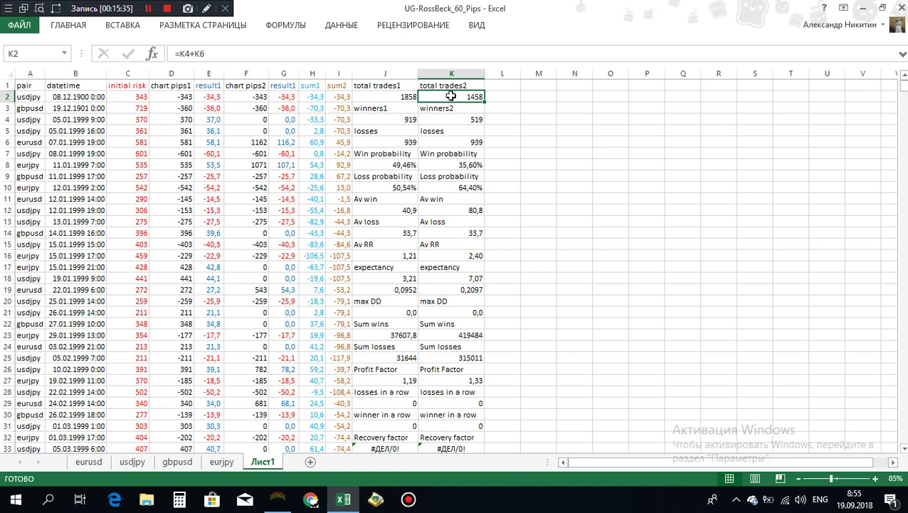
# - Review the win probability, Av RR and expectancy figures for both result sets, plus the remaining statistics below them
pyautogui.click(393, 165)
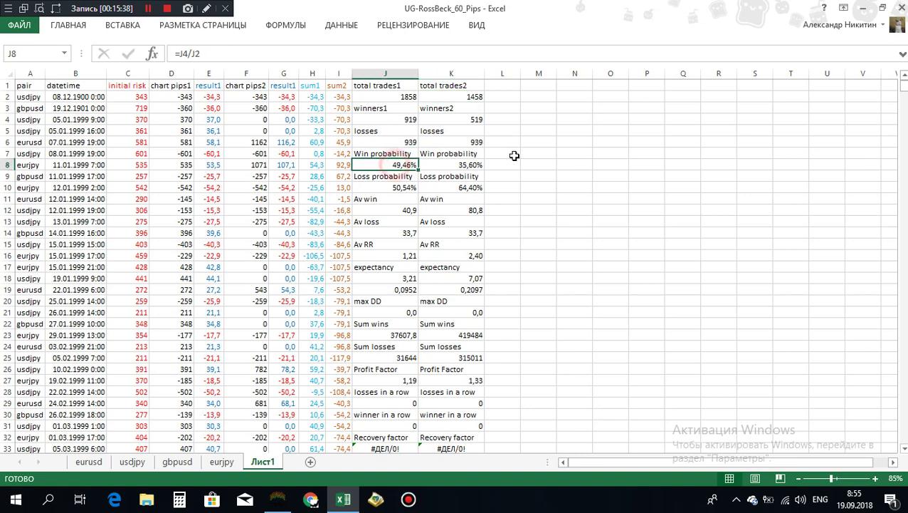
pyautogui.click(459, 165)
pyautogui.click(399, 165)
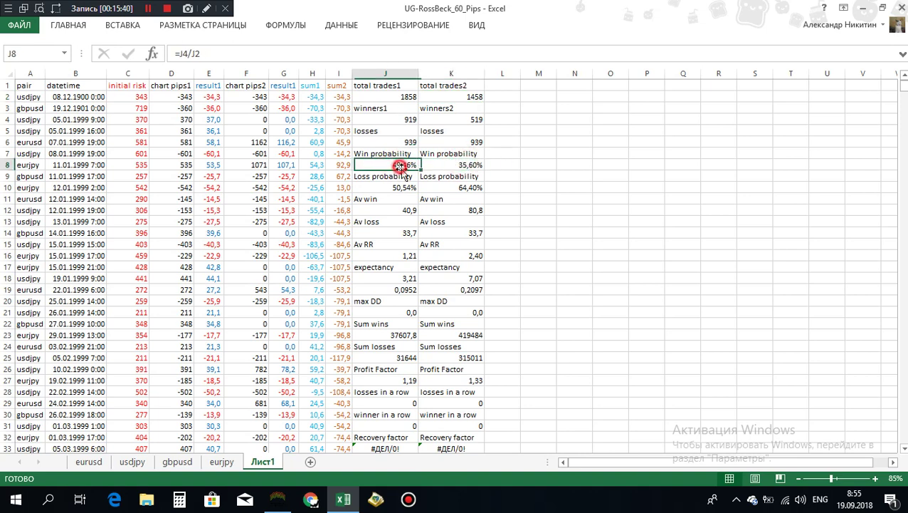
pyautogui.click(470, 165)
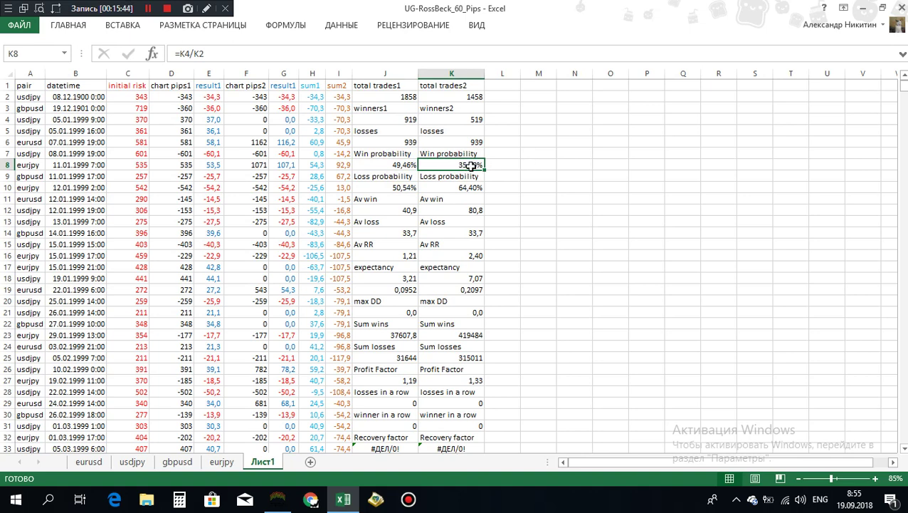
pyautogui.scroll(-2, 528, 162)
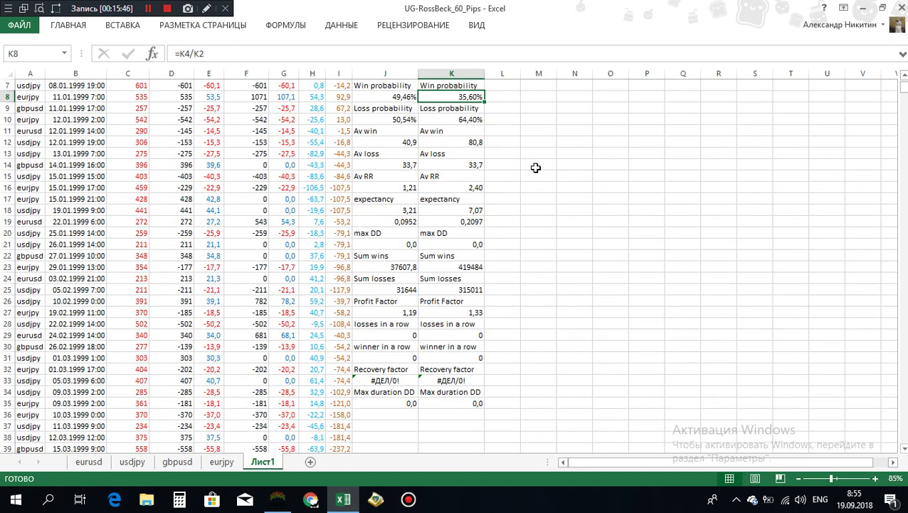
pyautogui.click(399, 187)
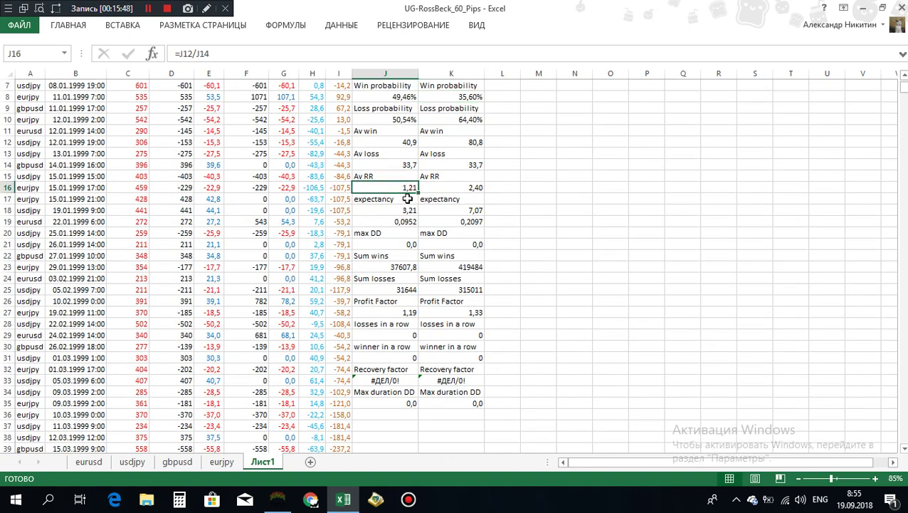
pyautogui.click(460, 189)
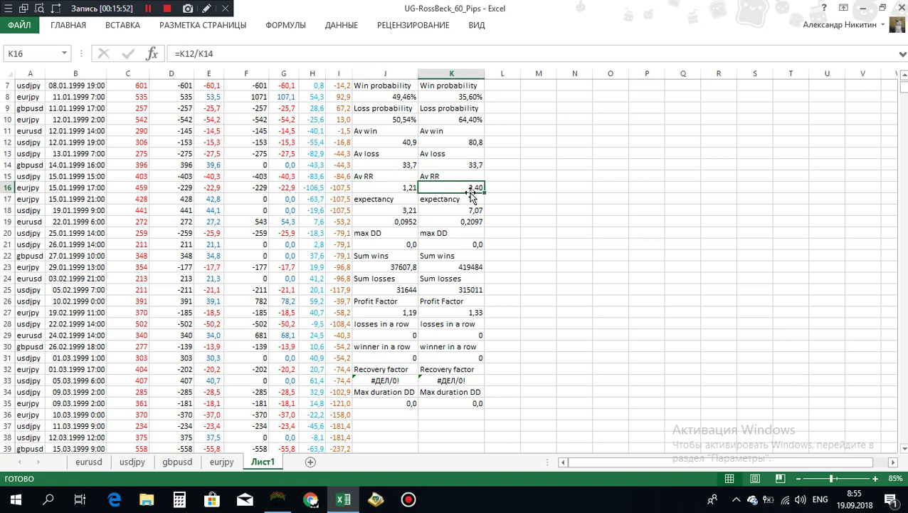
pyautogui.click(399, 225)
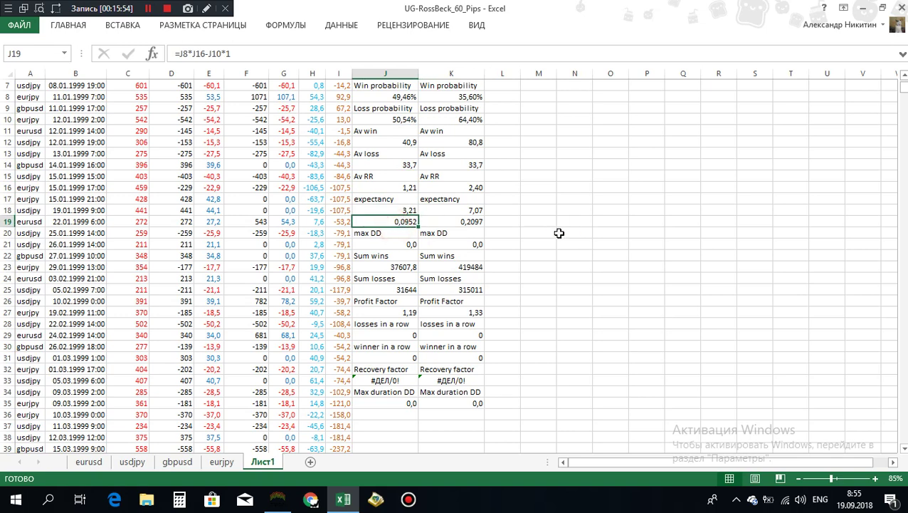
pyautogui.click(474, 223)
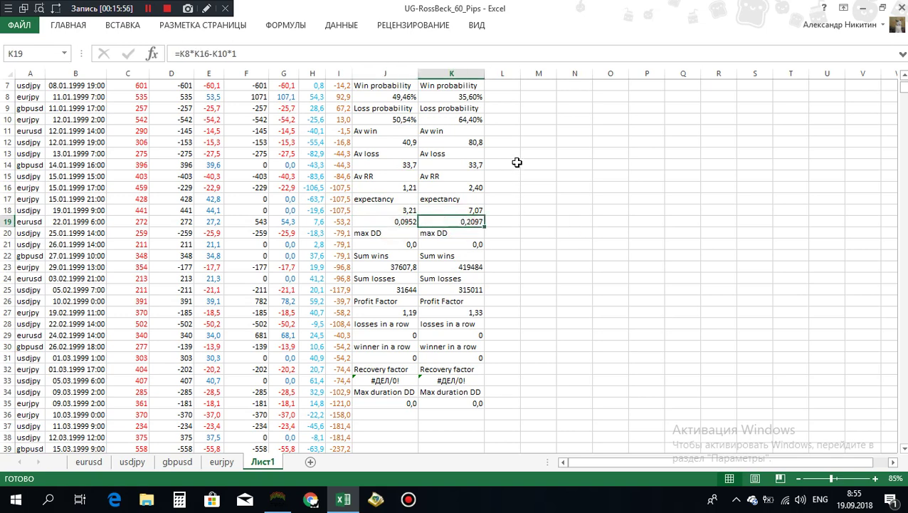
pyautogui.scroll(-2, 508, 167)
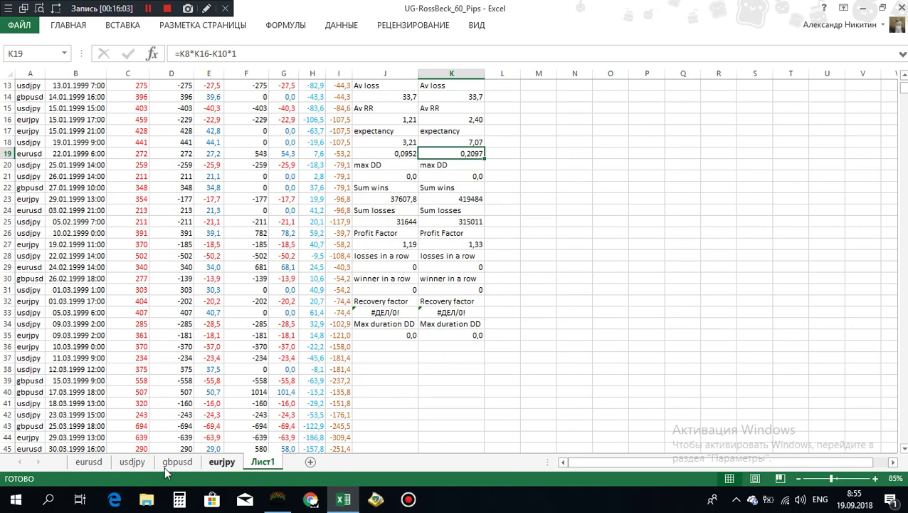
# - Try to copy entire columns L:U from the eurusd sheet and paste them on Лист1 starting at L13
pyautogui.click(89, 461)
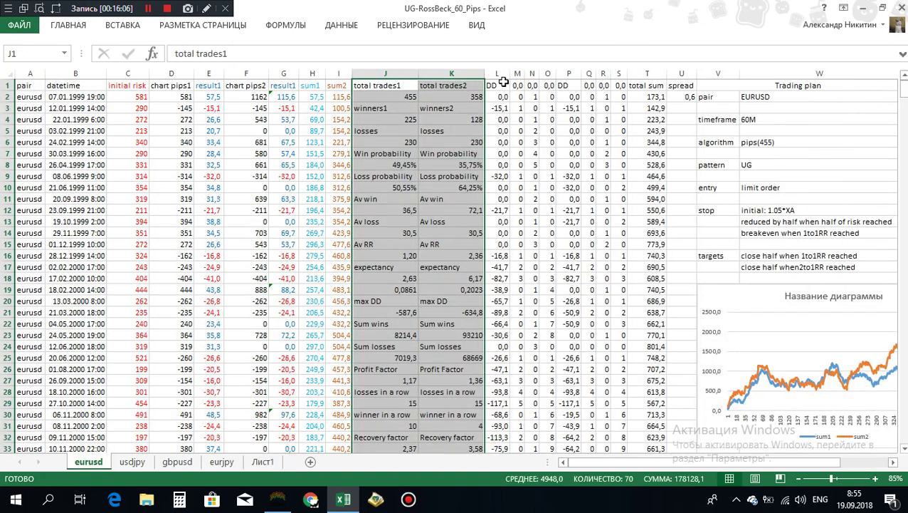
pyautogui.moveTo(497, 74); pyautogui.dragTo(681, 73)
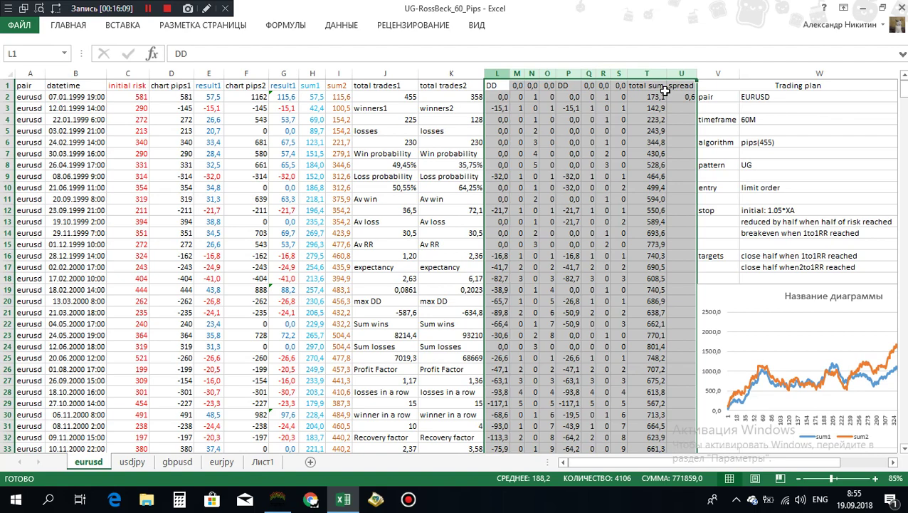
pyautogui.rightClick(530, 113)
pyautogui.click(578, 139)
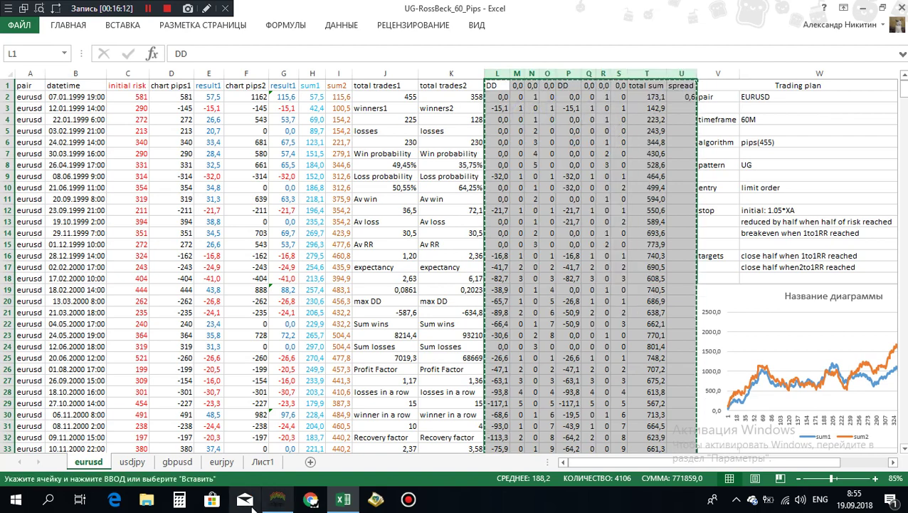
pyautogui.click(262, 462)
pyautogui.click(506, 86)
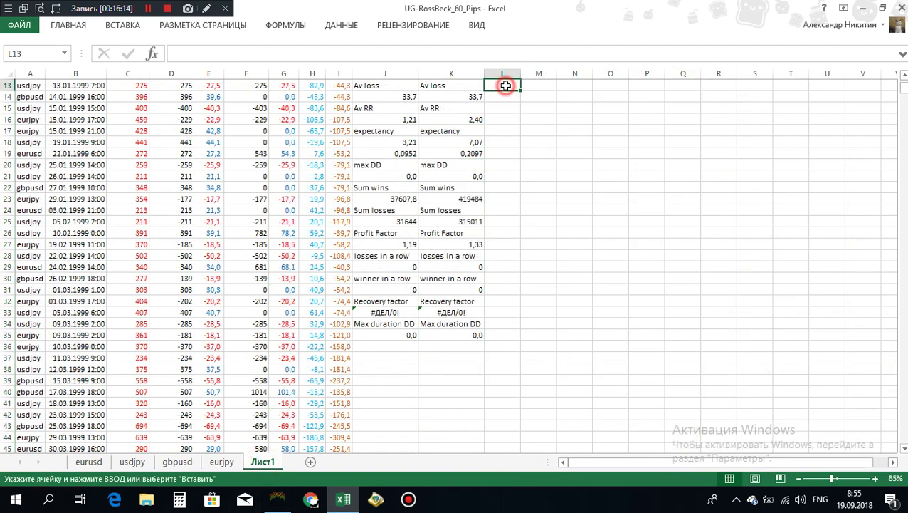
pyautogui.hotkey('ctrl', 'v')
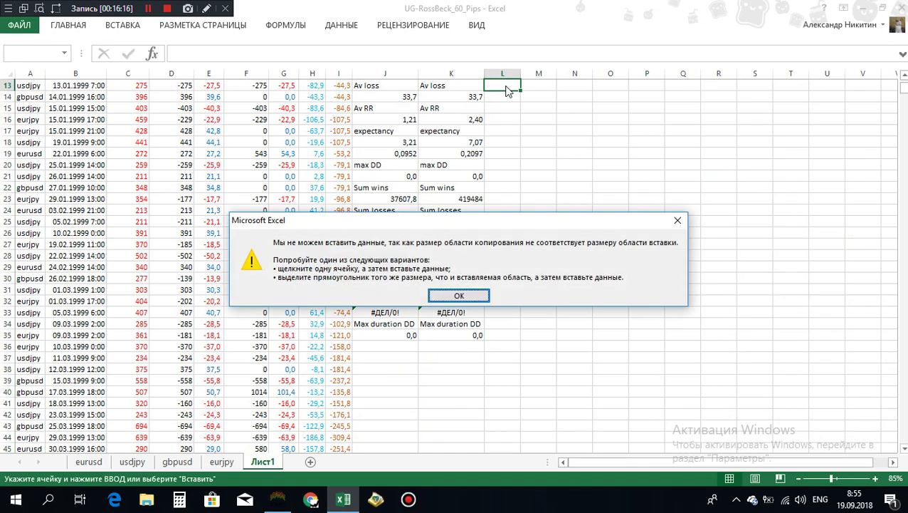
pyautogui.click(459, 297)
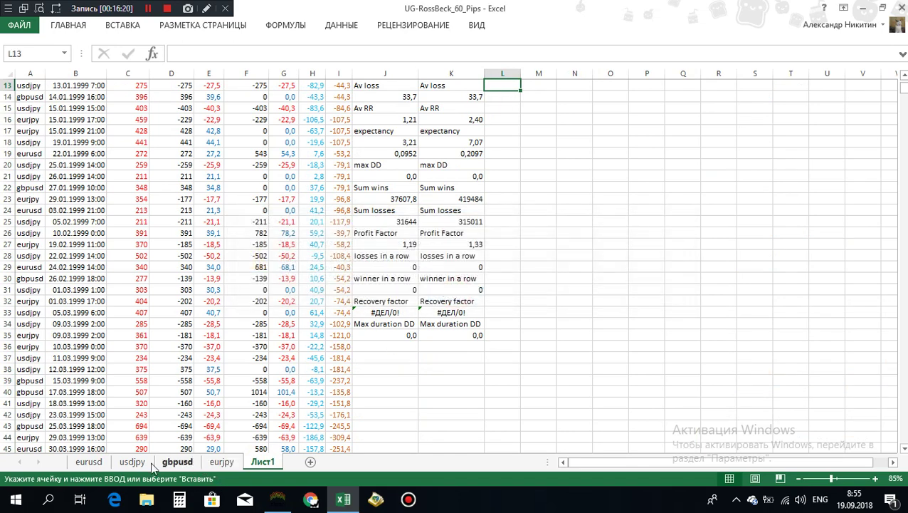
# - Copy the drawdown, total sum and spread range L1:U456 from the eurusd sheet and paste it on Лист1 starting at L13
pyautogui.click(89, 463)
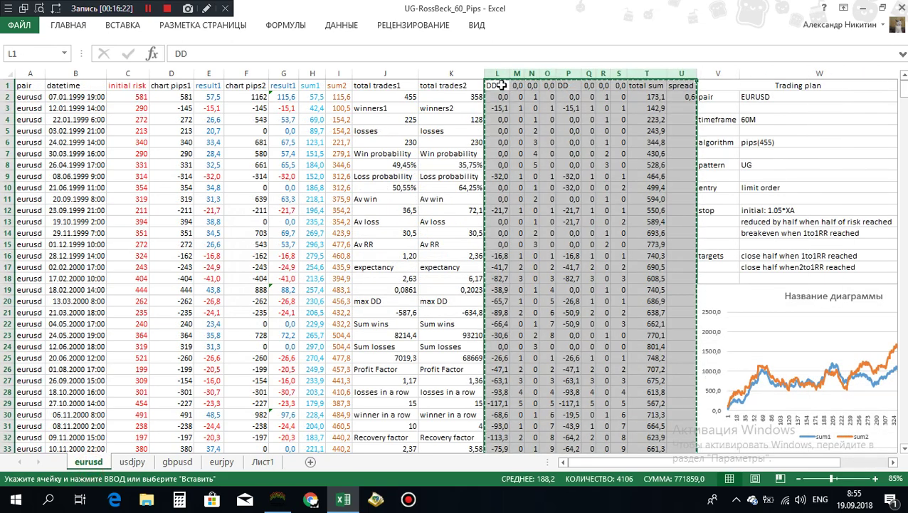
pyautogui.doubleClick(461, 86)
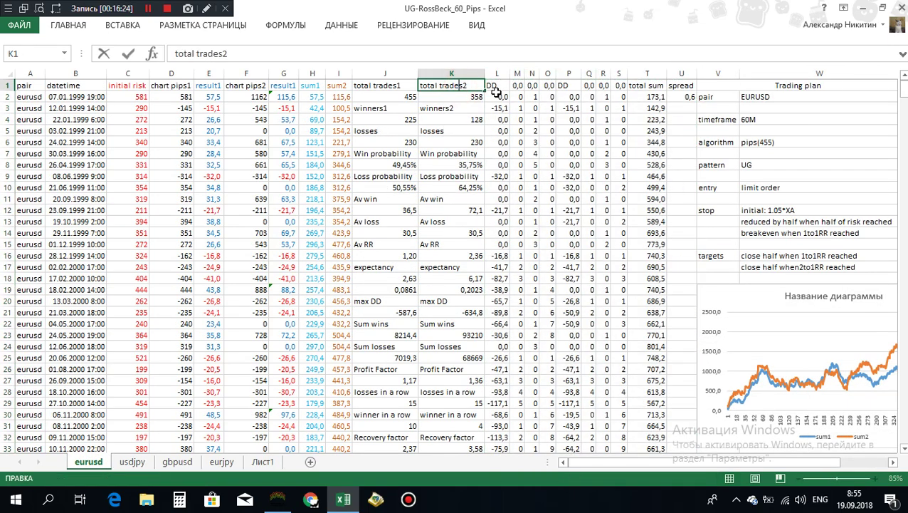
pyautogui.moveTo(496, 86); pyautogui.dragTo(669, 85)
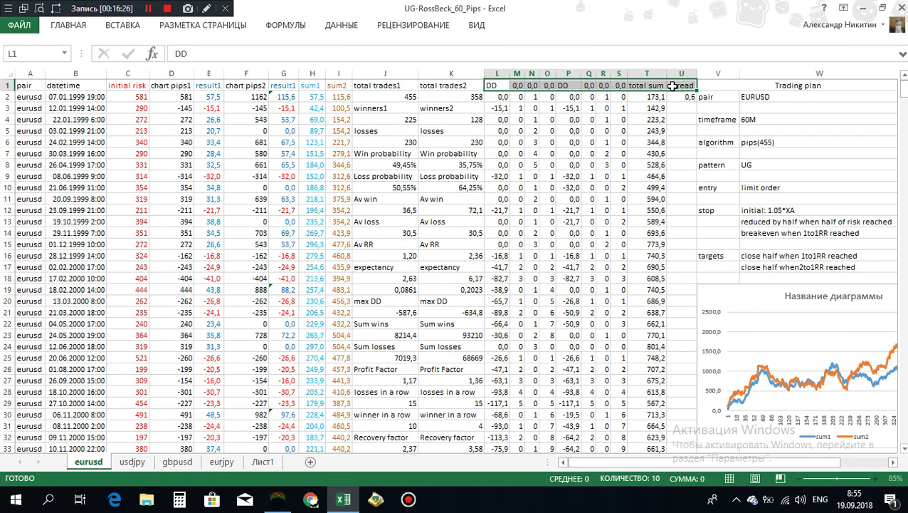
pyautogui.hotkey('ctrl', 'shift', 'Down')
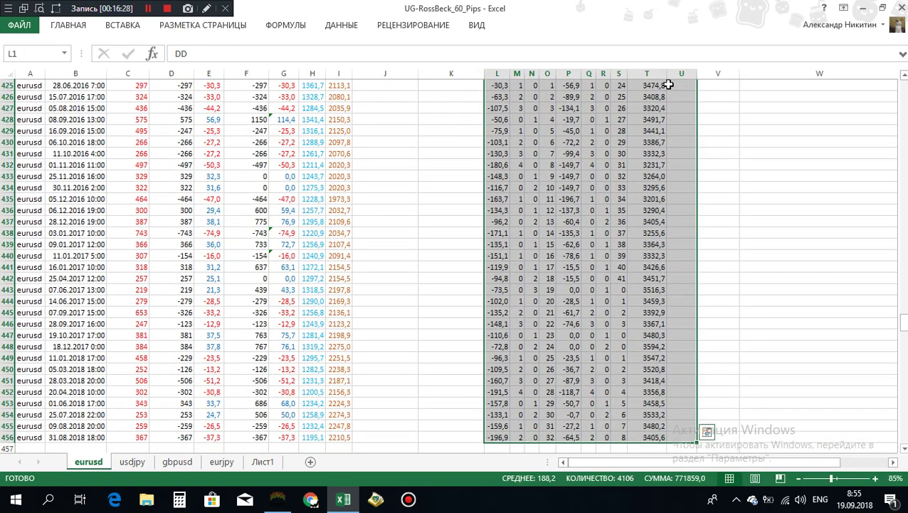
pyautogui.rightClick(598, 245)
pyautogui.click(626, 241)
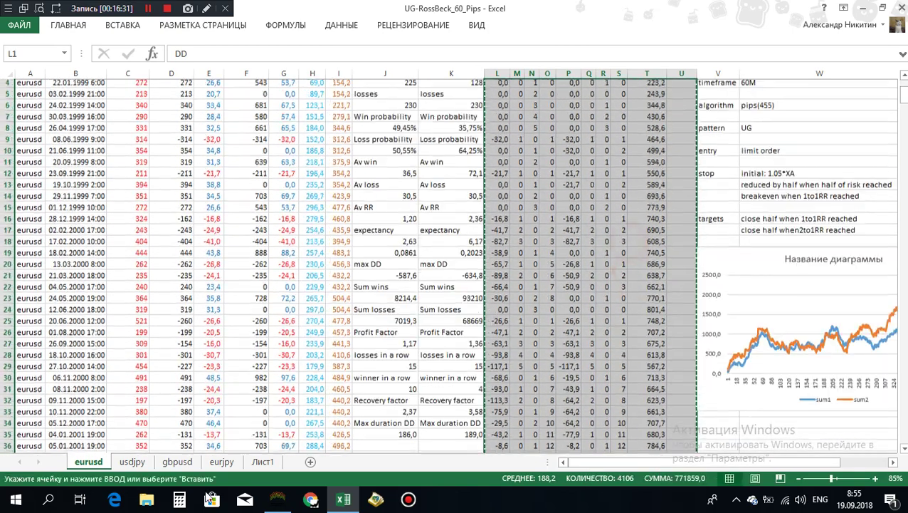
pyautogui.click(262, 462)
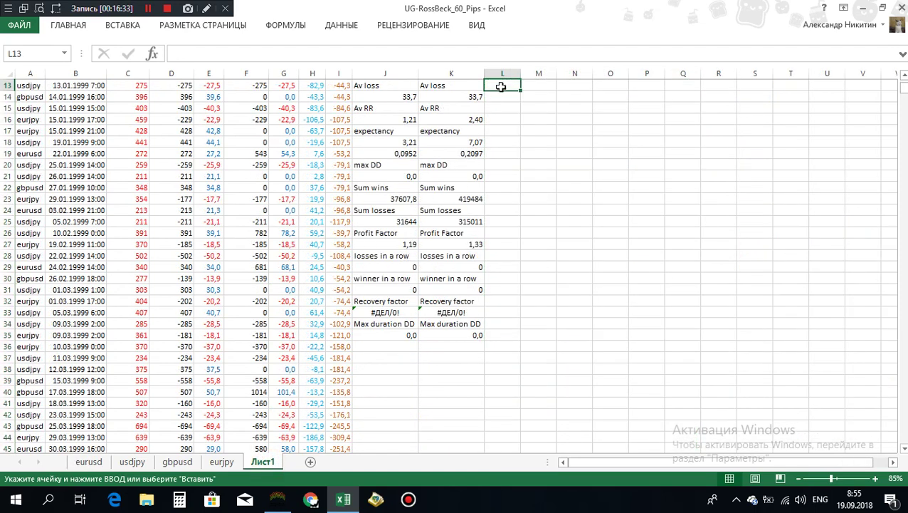
pyautogui.click(495, 87)
pyautogui.hotkey('ctrl', 'v')
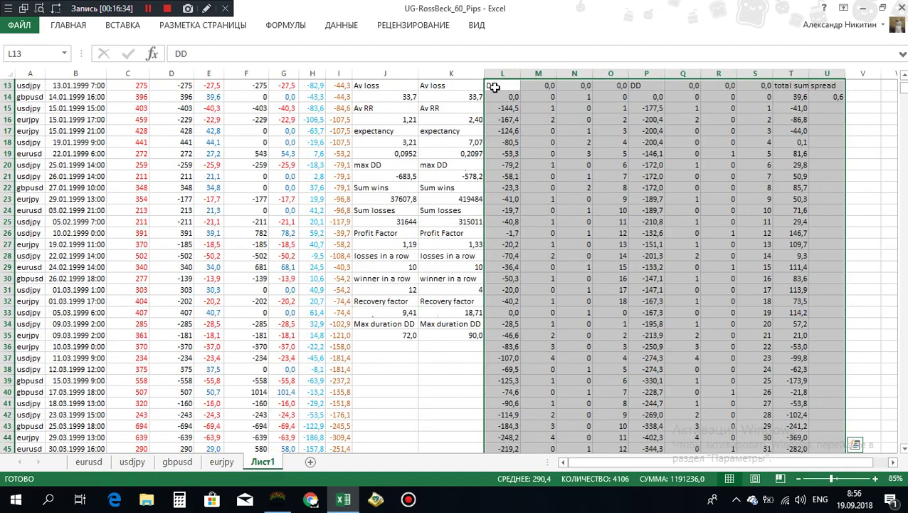
# - Autofit the widths of the pasted columns L to U on Лист1
pyautogui.click(69, 27)
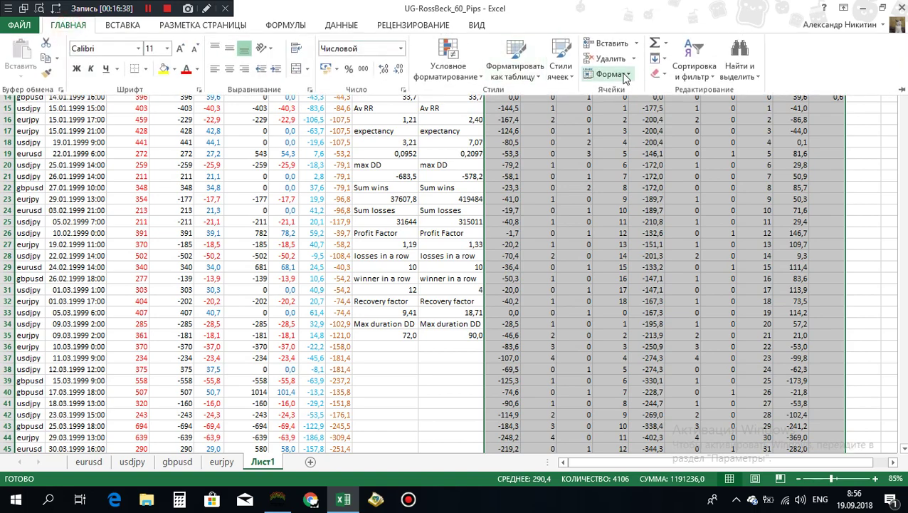
pyautogui.click(625, 75)
pyautogui.click(634, 152)
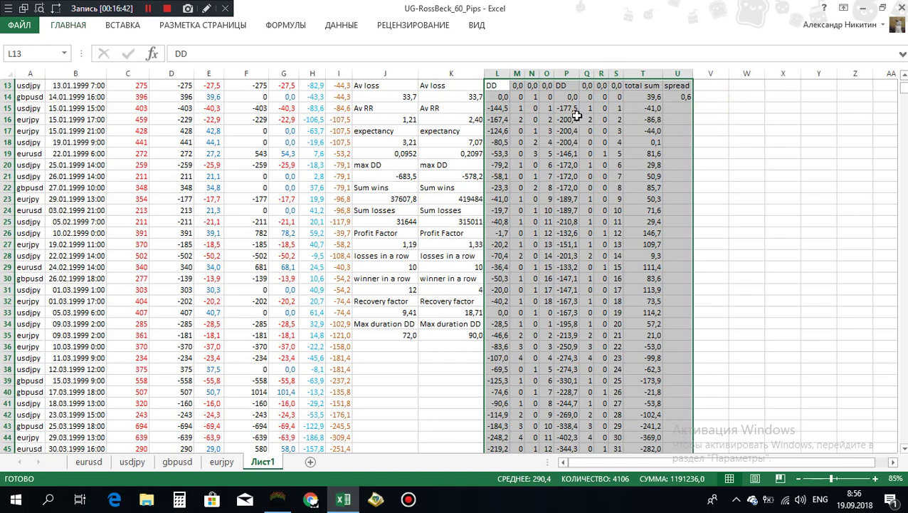
# - Fill the drawdown and total sum formulas in L468:T468 down through the remaining trades on Лист1
pyautogui.scroll(-20, 581, 151)
pyautogui.scroll(-6, 630, 292)
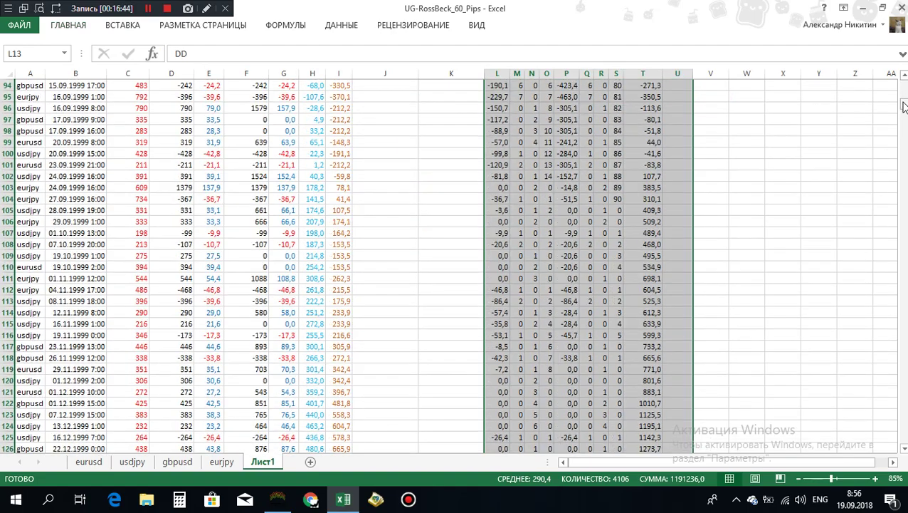
pyautogui.moveTo(905, 105); pyautogui.dragTo(903, 172)
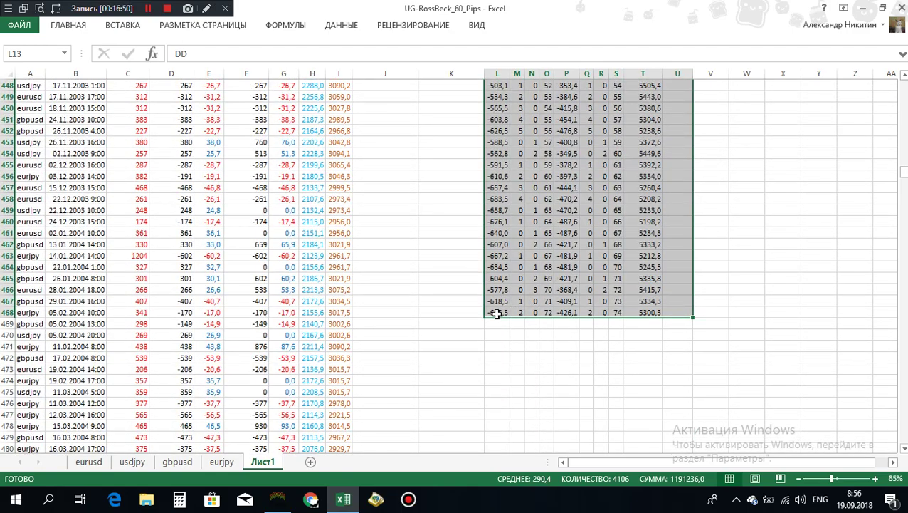
pyautogui.moveTo(498, 314); pyautogui.dragTo(645, 308)
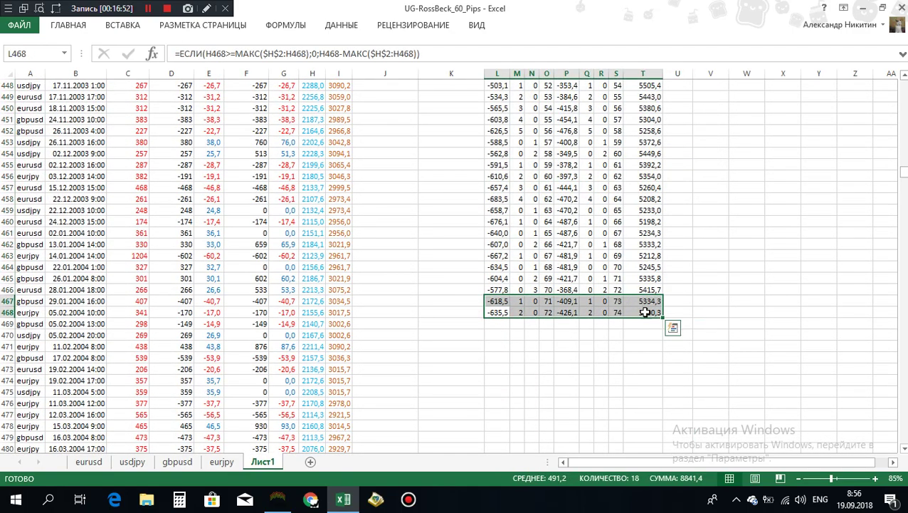
pyautogui.click(496, 313)
pyautogui.moveTo(496, 314); pyautogui.dragTo(660, 321)
pyautogui.doubleClick(663, 316)
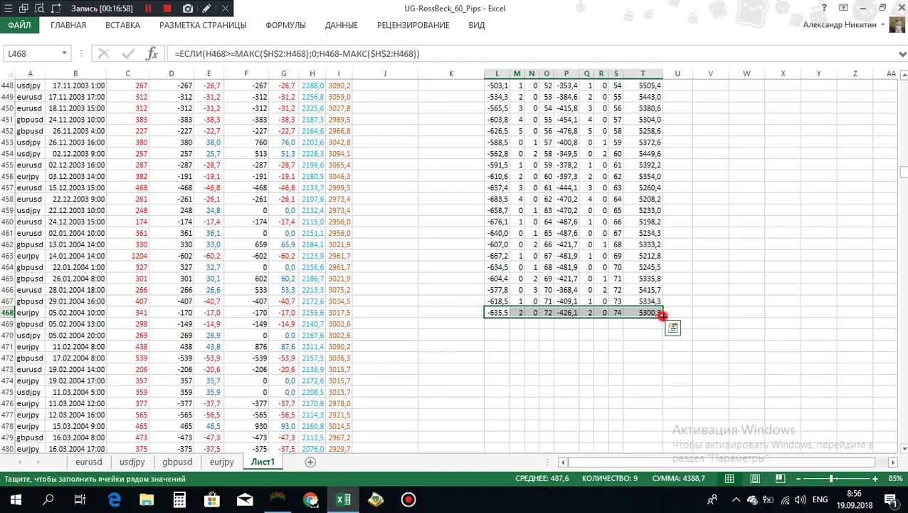
pyautogui.scroll(-12, 568, 319)
pyautogui.scroll(-12, 567, 318)
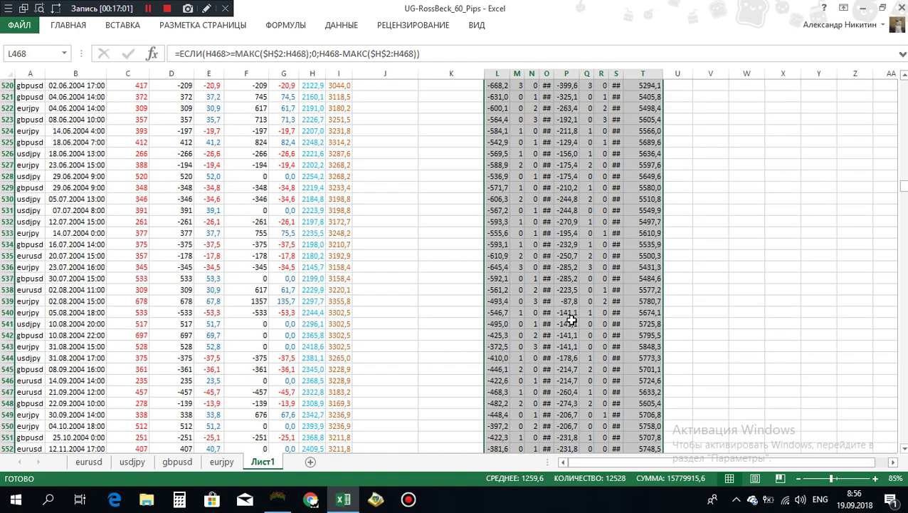
pyautogui.moveTo(903, 184); pyautogui.dragTo(902, 84)
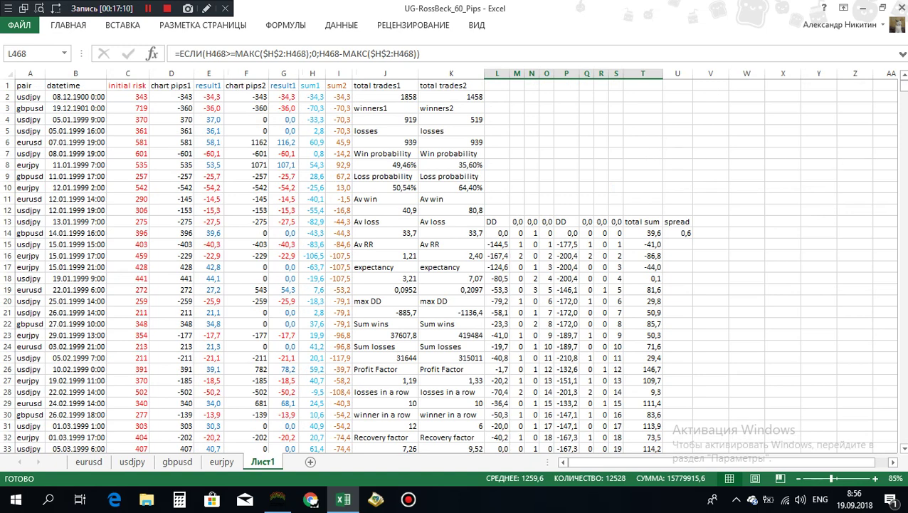
# - Undo the formula fill-down and the column width autofit on Лист1
pyautogui.moveTo(905, 95); pyautogui.dragTo(906, 95)
pyautogui.hotkey('ctrl', 'z')
pyautogui.hotkey('ctrl', 'z')
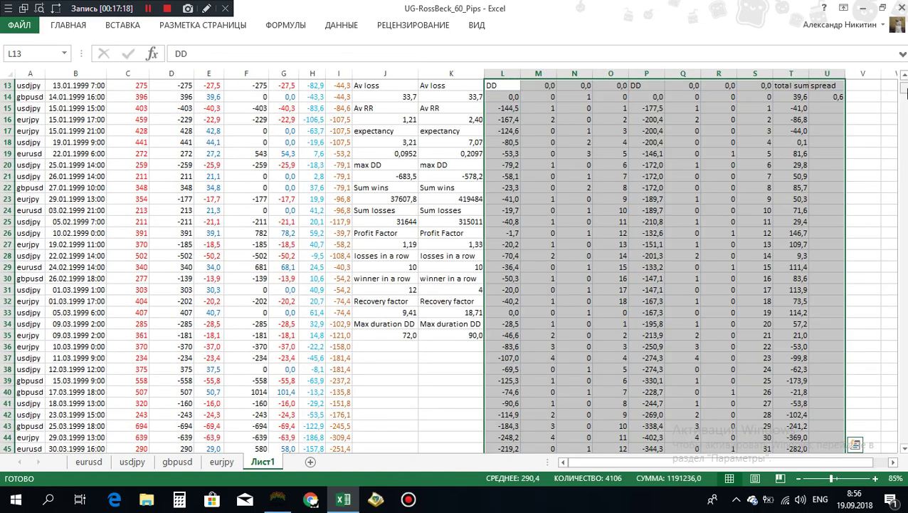
# - Copy the drawdown, total sum and spread range L1:U456 from the eurusd sheet again and paste it on Лист1 starting at L1
pyautogui.scroll(4, 902, 93)
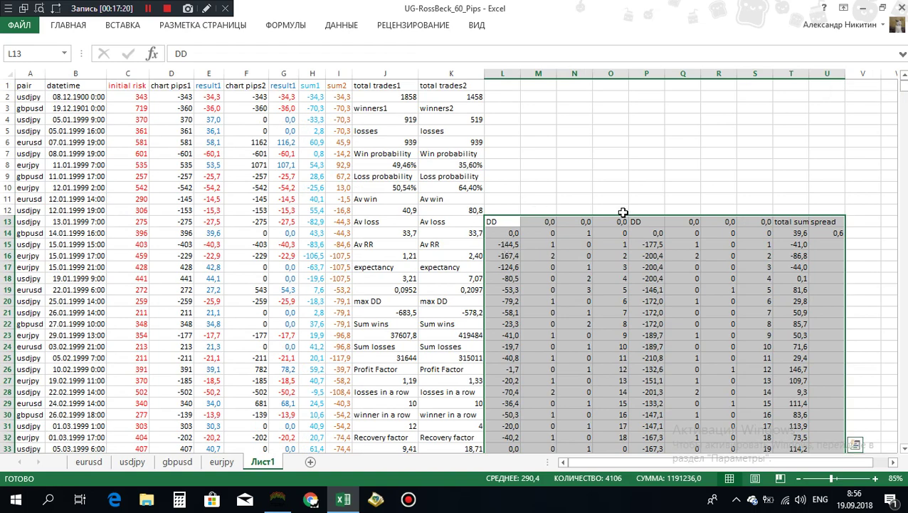
pyautogui.click(81, 462)
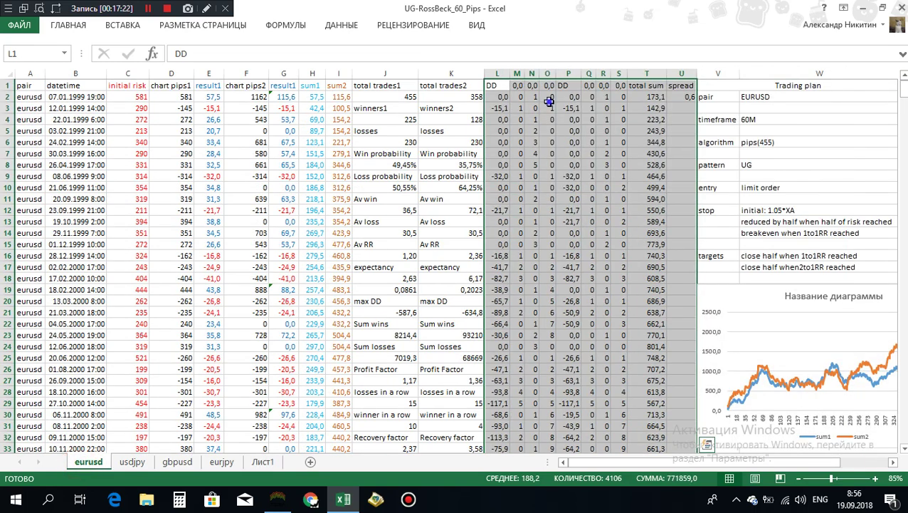
pyautogui.rightClick(549, 102)
pyautogui.click(595, 126)
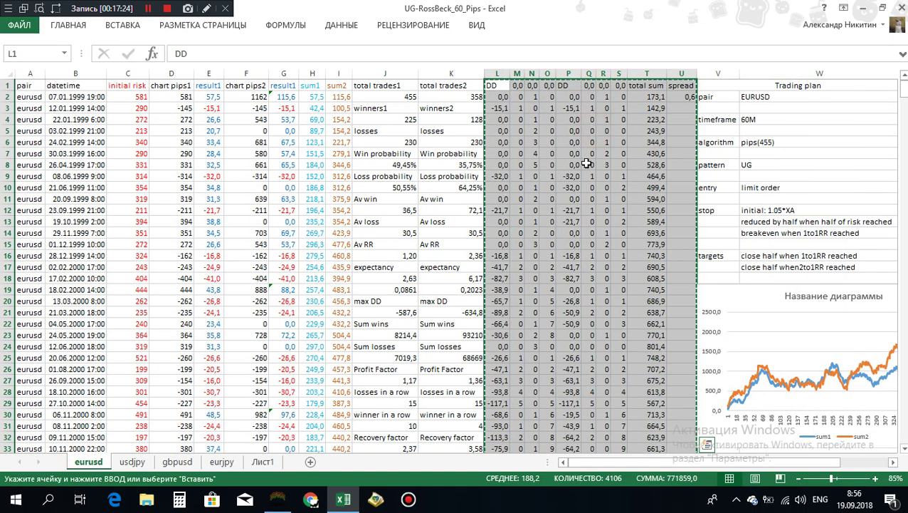
pyautogui.click(262, 462)
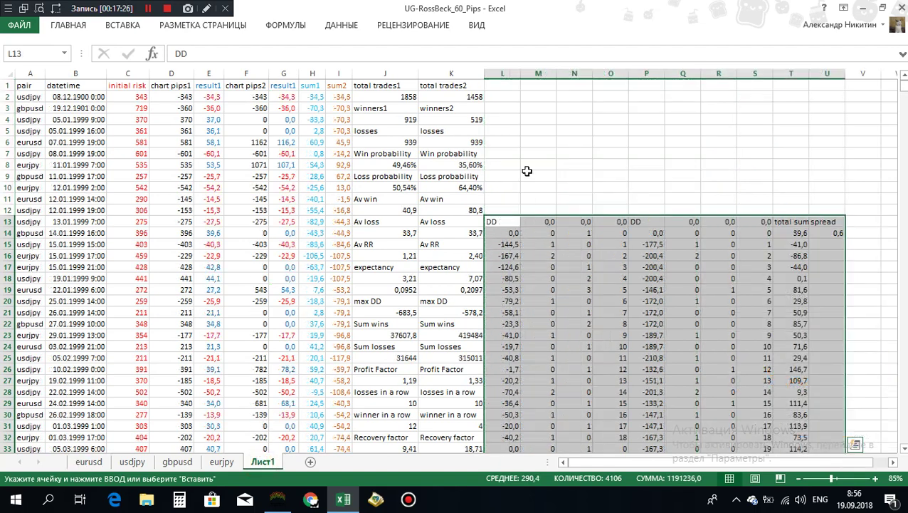
pyautogui.click(501, 84)
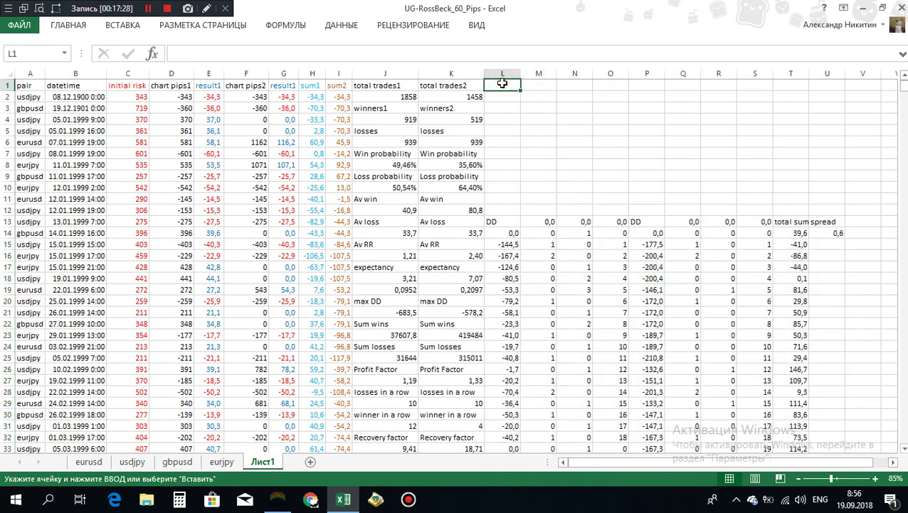
pyautogui.hotkey('ctrl', 'v')
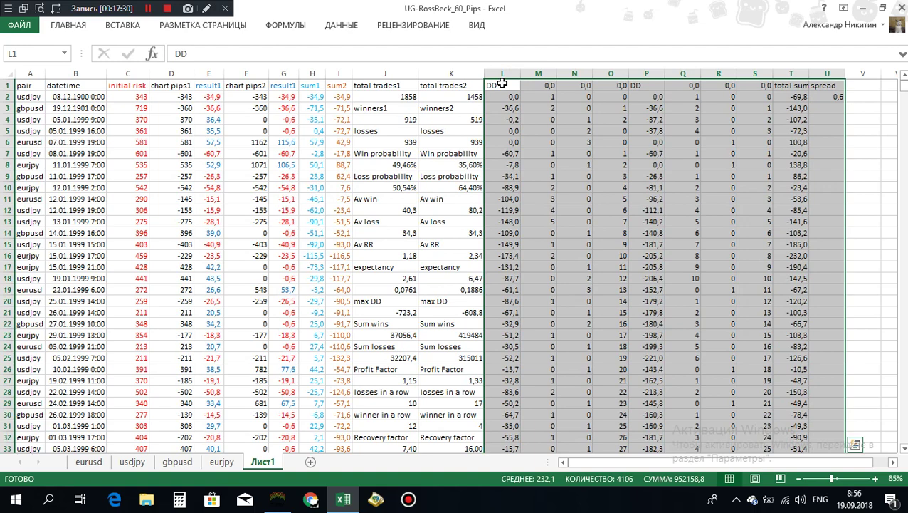
# - Extend the drawdown, streak and total sum formulas from L468:T468 down to the last trade row on Лист1
pyautogui.moveTo(30, 73); pyautogui.dragTo(828, 72)
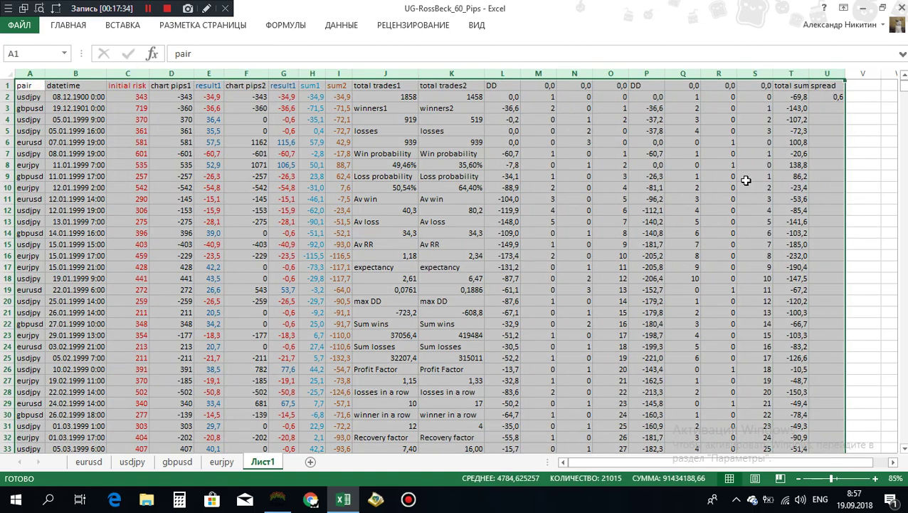
pyautogui.scroll(-20, 746, 180)
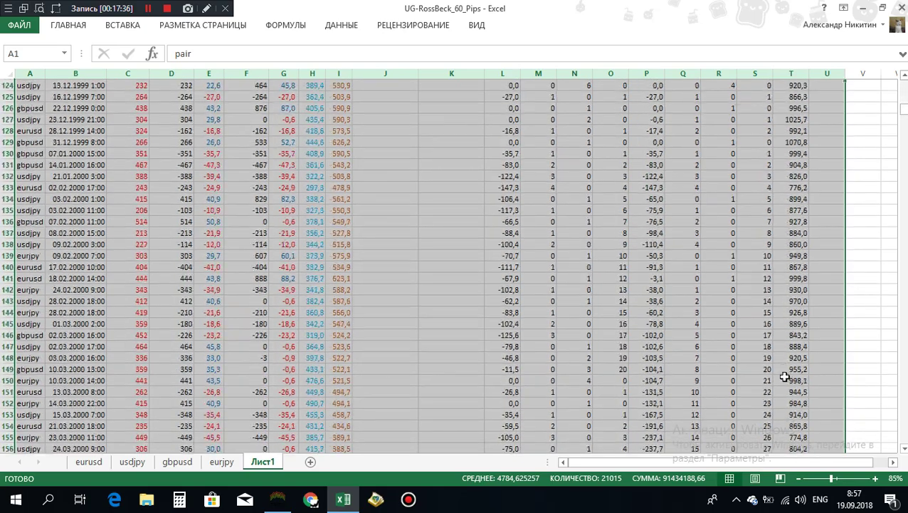
pyautogui.scroll(-6, 784, 376)
pyautogui.moveTo(905, 117); pyautogui.dragTo(904, 171)
pyautogui.moveTo(507, 393); pyautogui.dragTo(804, 401)
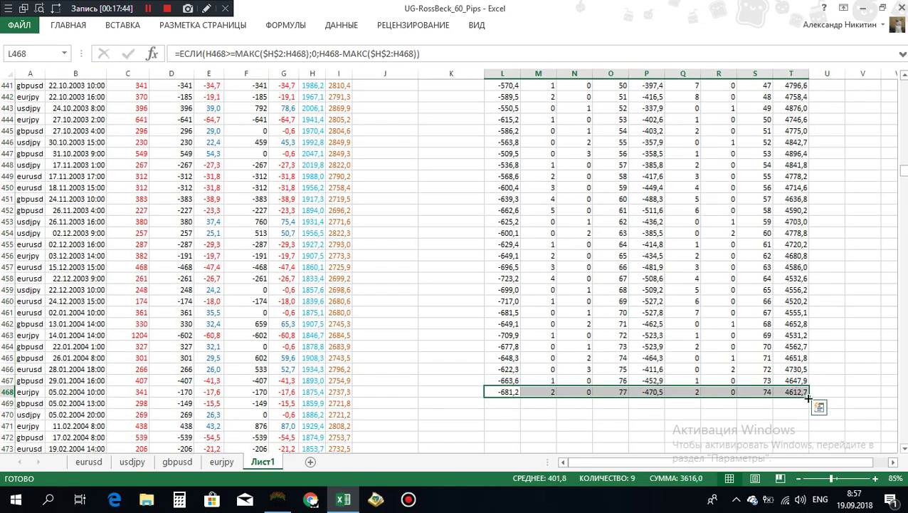
pyautogui.doubleClick(809, 399)
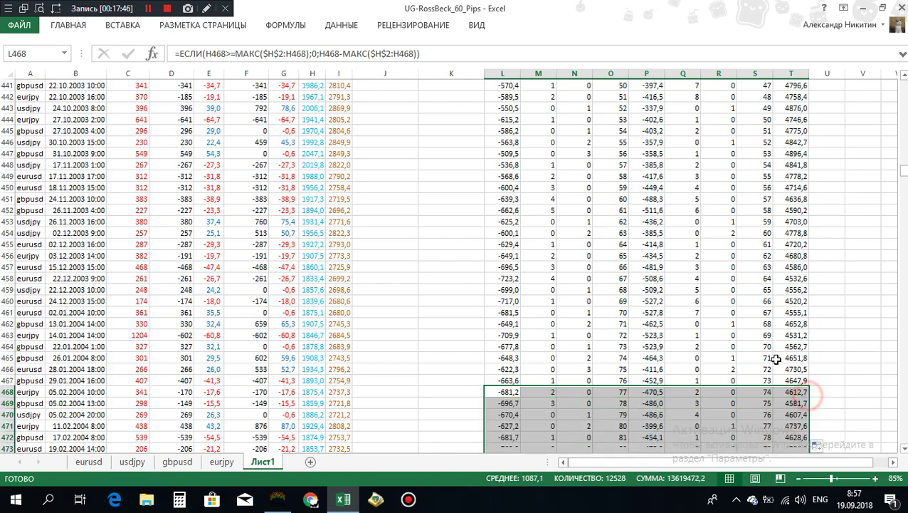
pyautogui.scroll(-20, 740, 335)
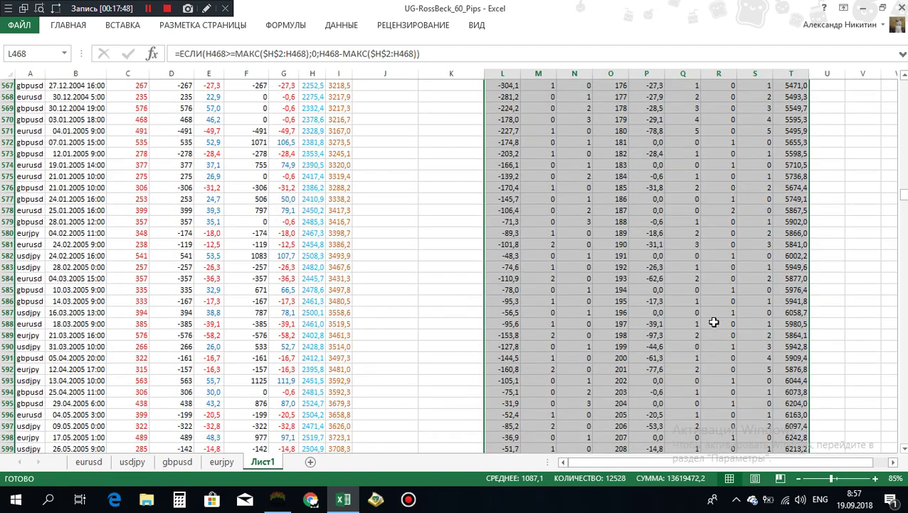
pyautogui.scroll(-20, 714, 322)
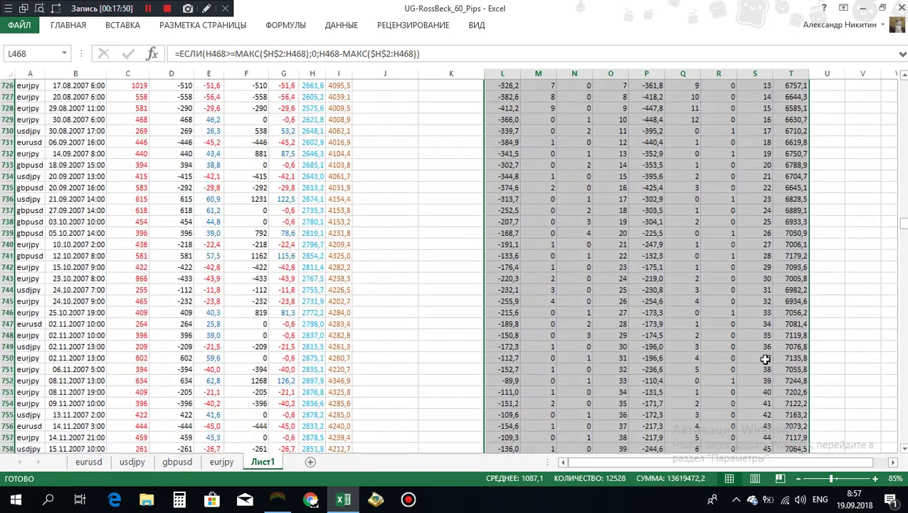
pyautogui.moveTo(903, 227); pyautogui.dragTo(903, 81)
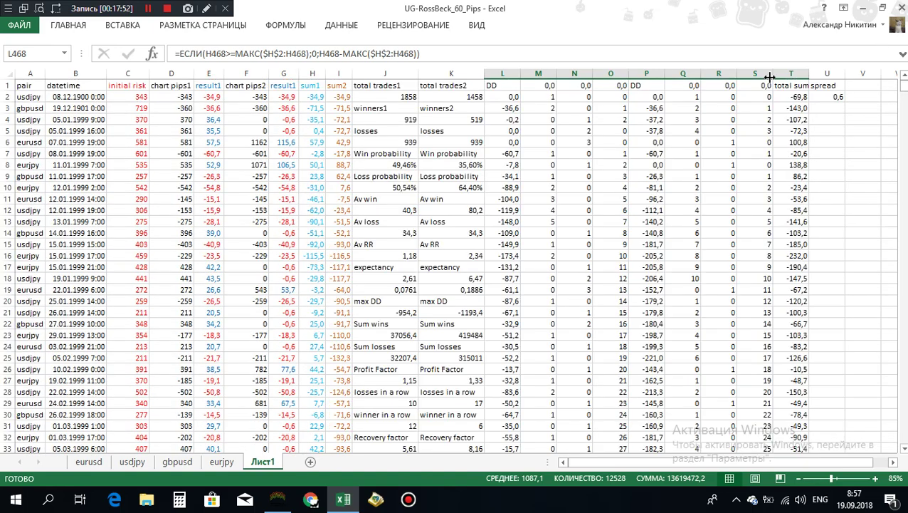
# - Autofit the width of columns A through U on Лист1
pyautogui.moveTo(30, 73); pyautogui.dragTo(824, 67)
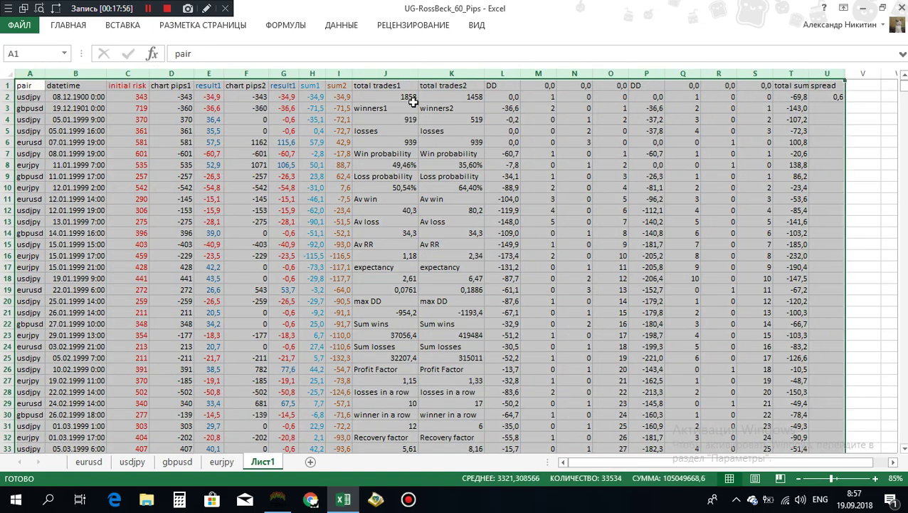
pyautogui.click(64, 27)
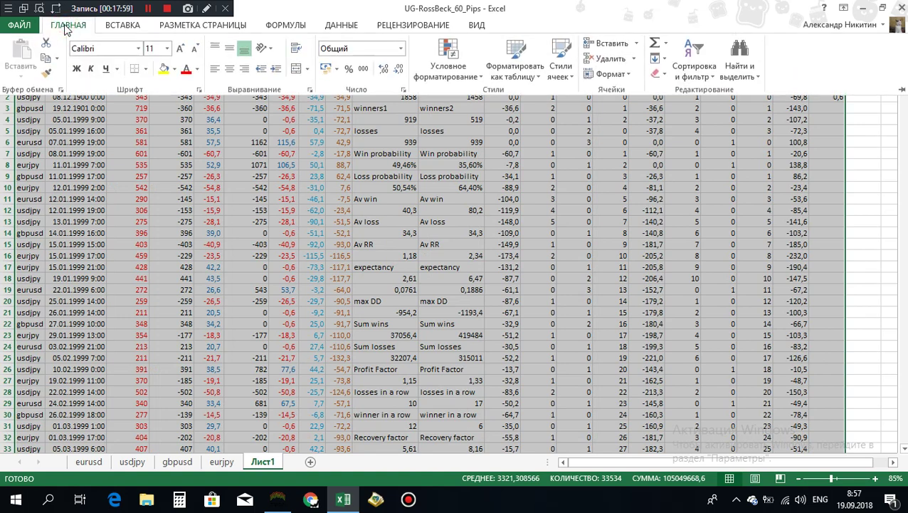
pyautogui.click(626, 74)
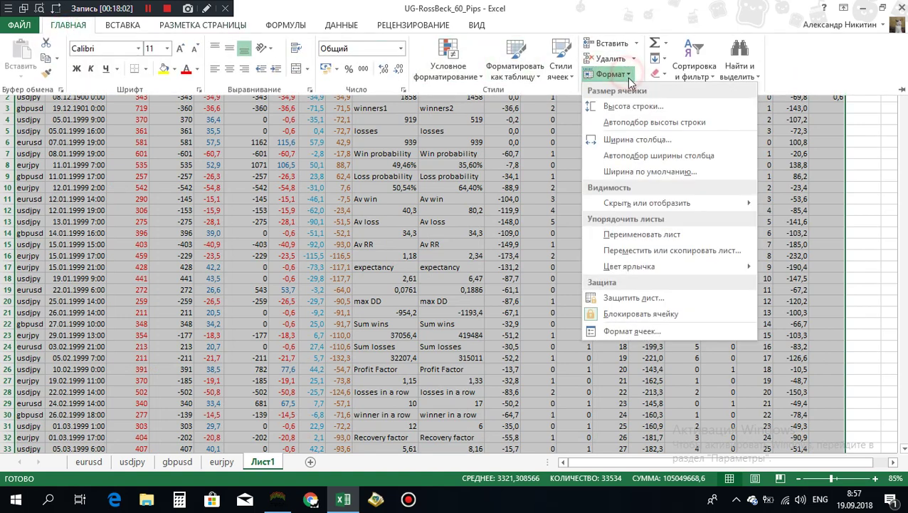
pyautogui.click(644, 157)
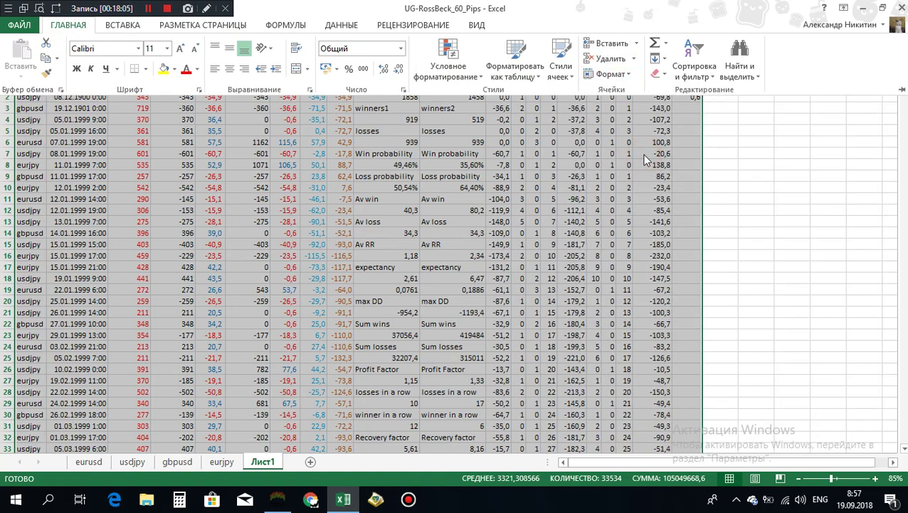
pyautogui.click(723, 134)
pyautogui.click(572, 222)
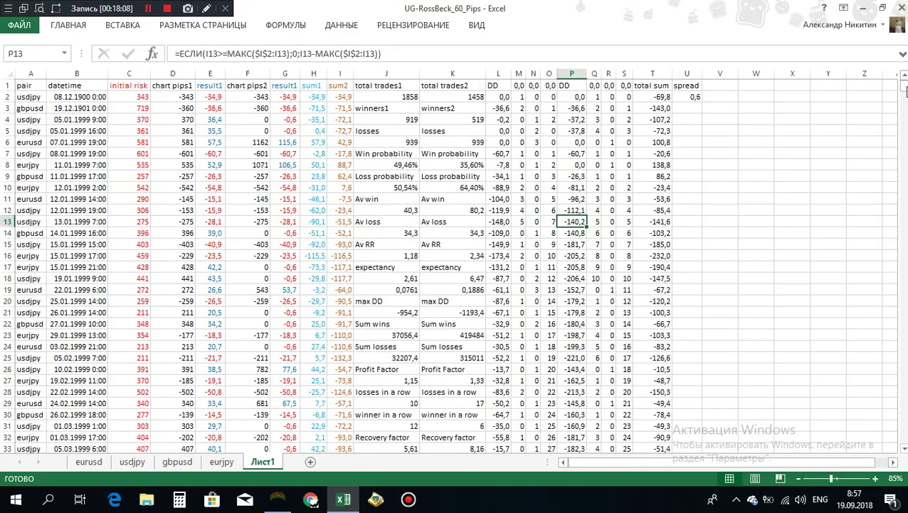
# - Check the final total sum, sum2 and sum1 cells in the last trade row, 1859
pyautogui.moveTo(904, 89); pyautogui.dragTo(903, 443)
pyautogui.scroll(-7, 399, 250)
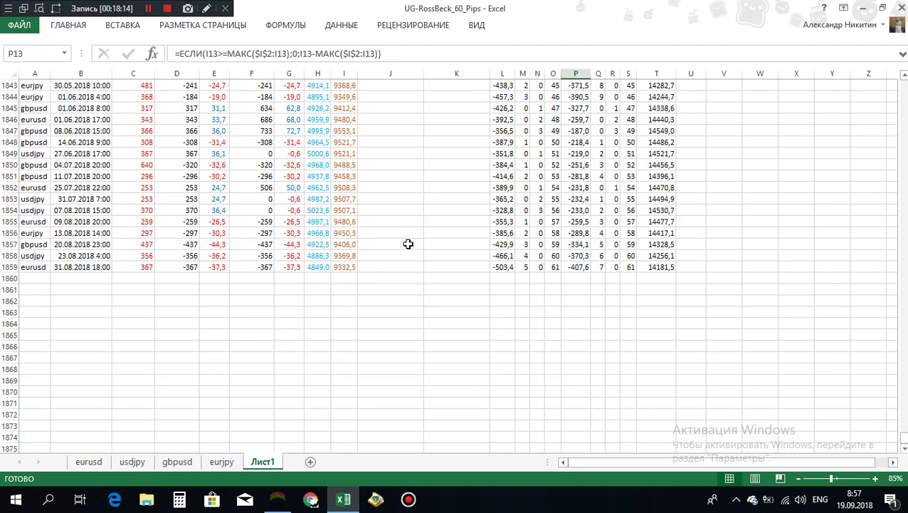
pyautogui.click(665, 269)
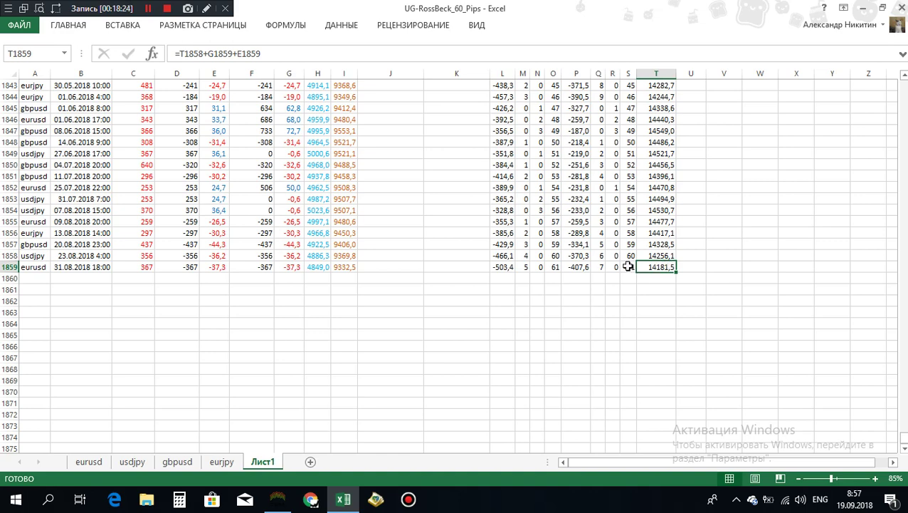
pyautogui.click(344, 268)
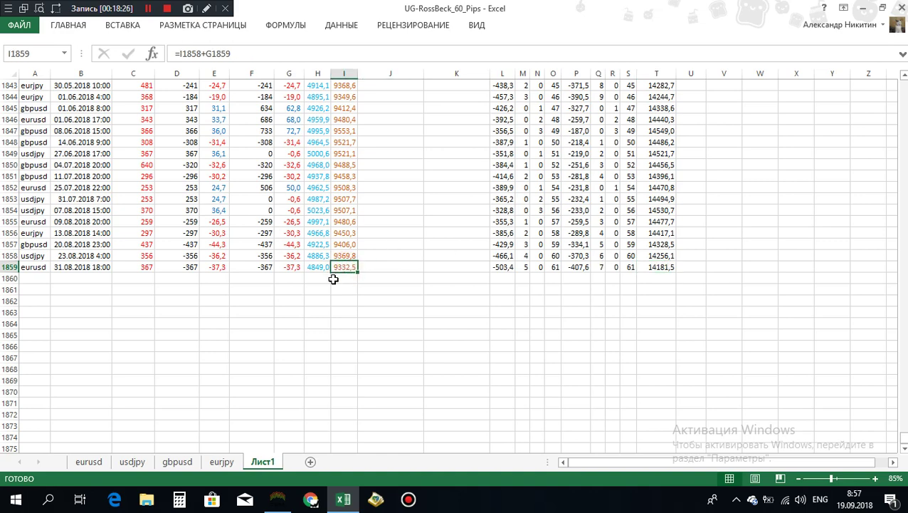
pyautogui.click(314, 269)
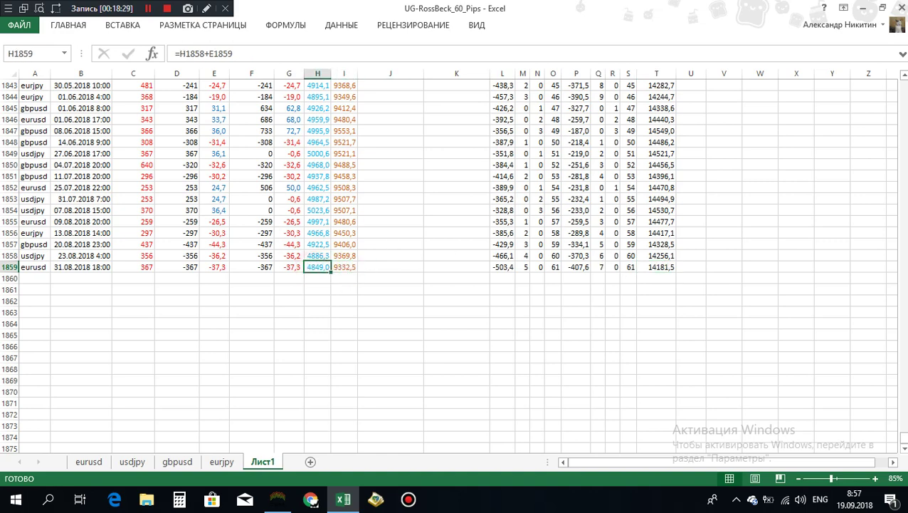
# - Examine the statistics block and compare the max DD formulas of both result variants in J21 and K21
pyautogui.moveTo(905, 445); pyautogui.dragTo(905, 84)
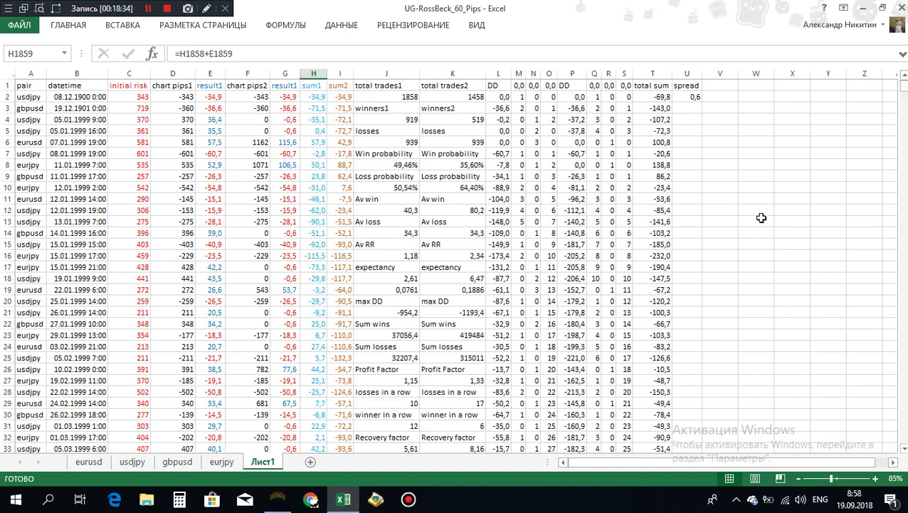
pyautogui.scroll(-4, 513, 277)
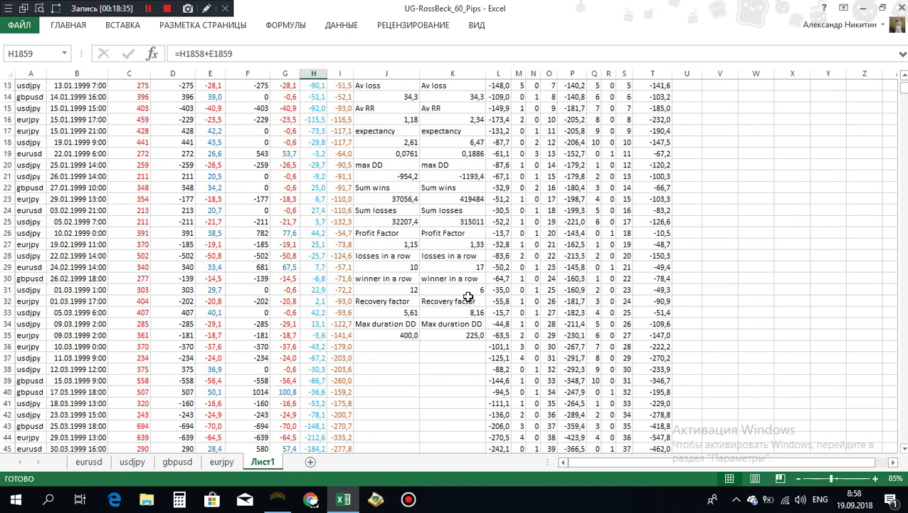
pyautogui.click(388, 176)
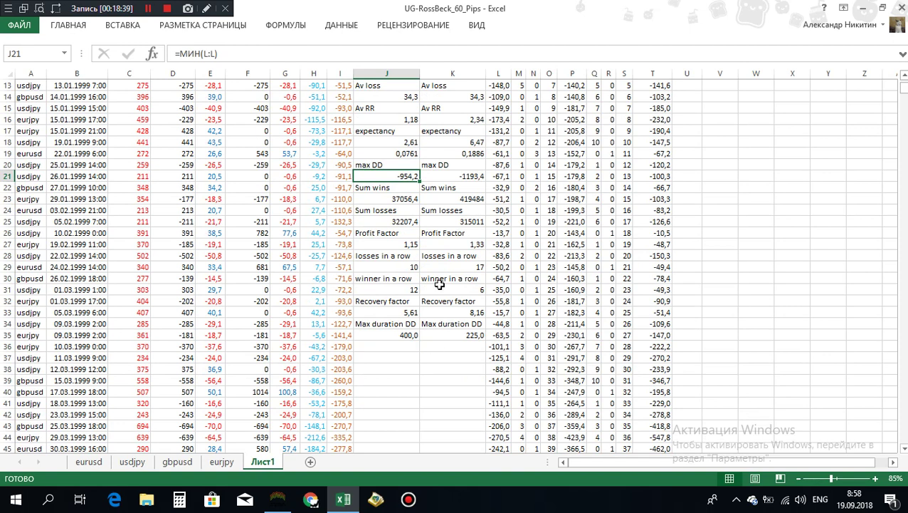
pyautogui.click(467, 174)
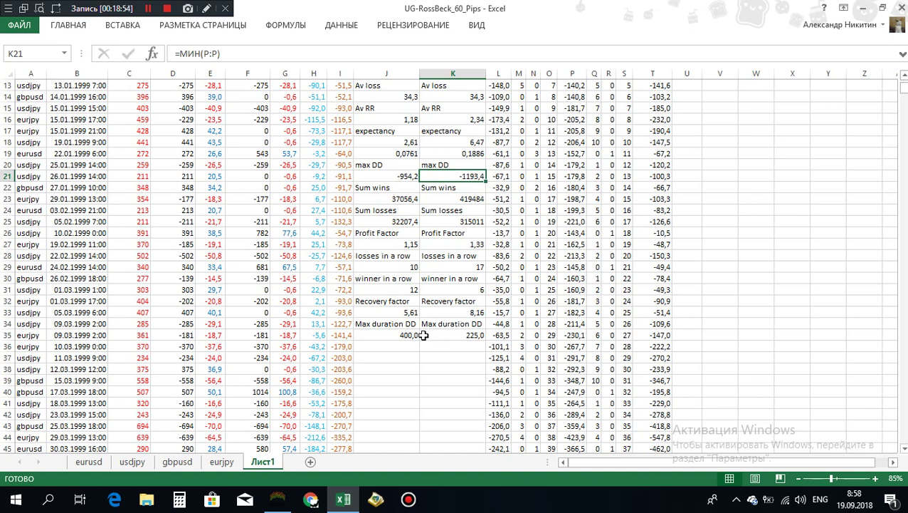
pyautogui.click(407, 176)
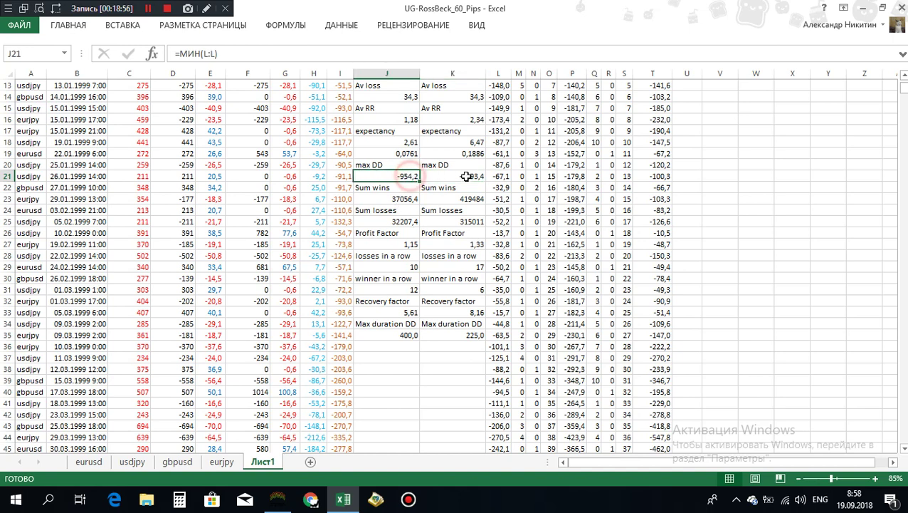
pyautogui.click(467, 176)
pyautogui.click(398, 177)
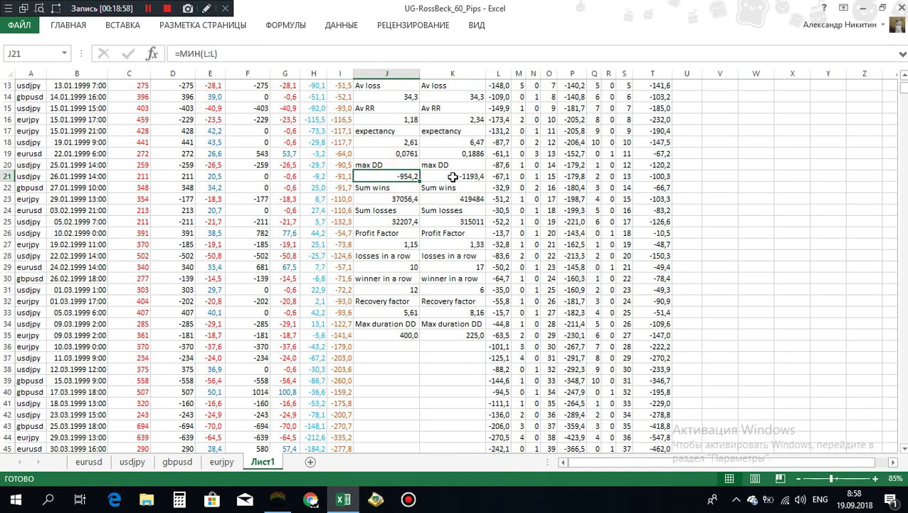
pyautogui.click(453, 176)
pyautogui.click(393, 175)
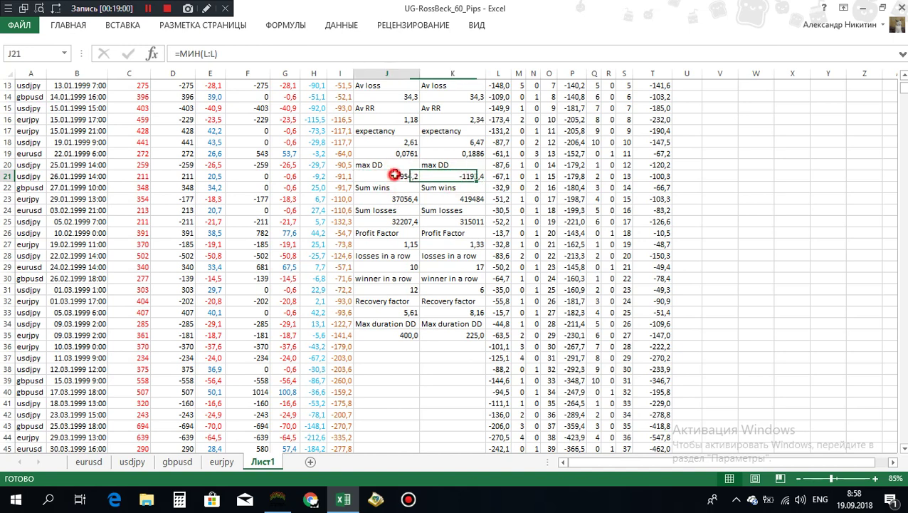
pyautogui.click(474, 176)
pyautogui.click(404, 177)
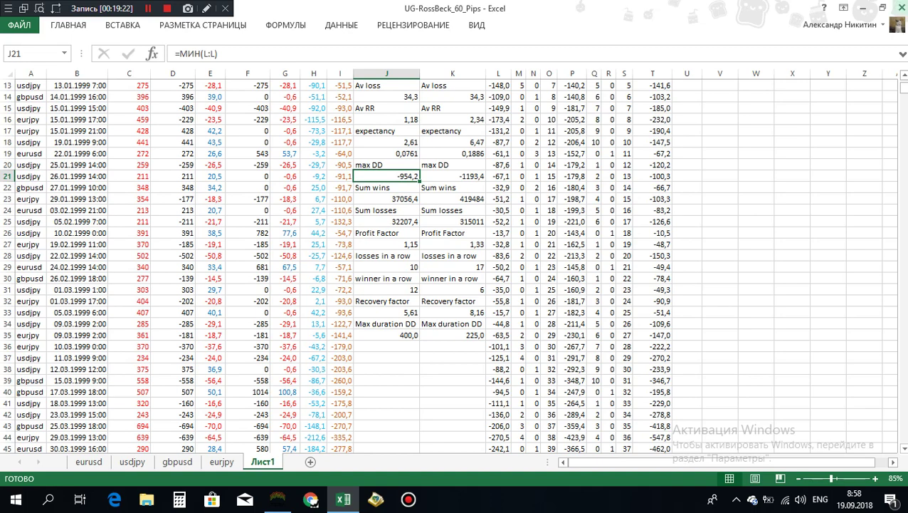
# - Enter 10000 in V1 and 0,3 in W1, beside the spread column header
pyautogui.moveTo(903, 87); pyautogui.dragTo(901, 79)
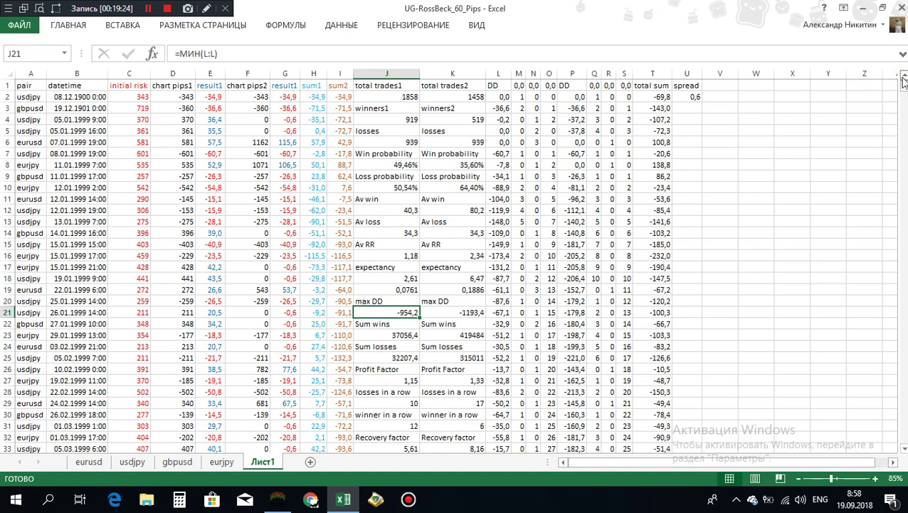
pyautogui.click(724, 85)
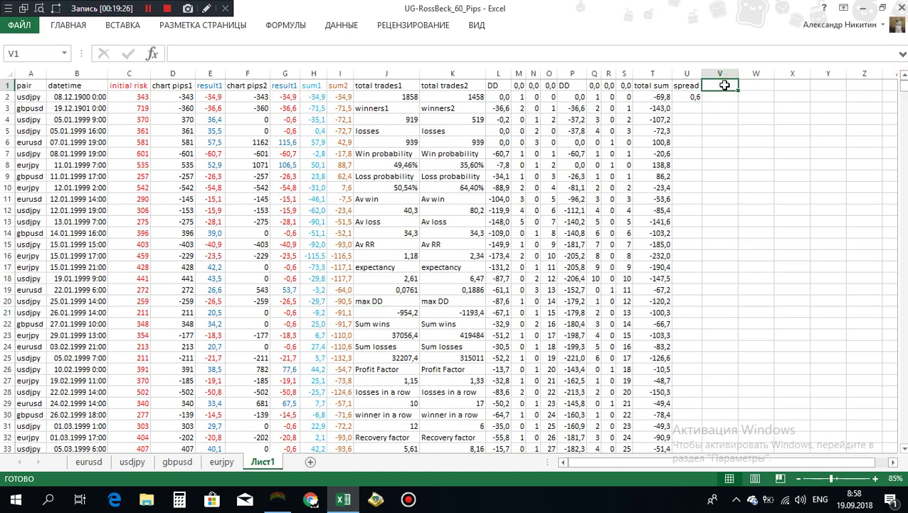
pyautogui.write('1')
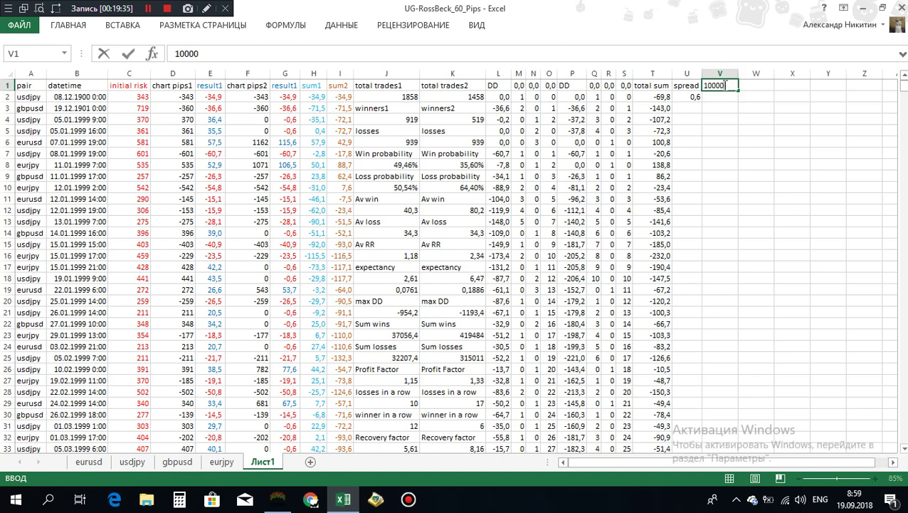
pyautogui.write('0000')
pyautogui.click(757, 84)
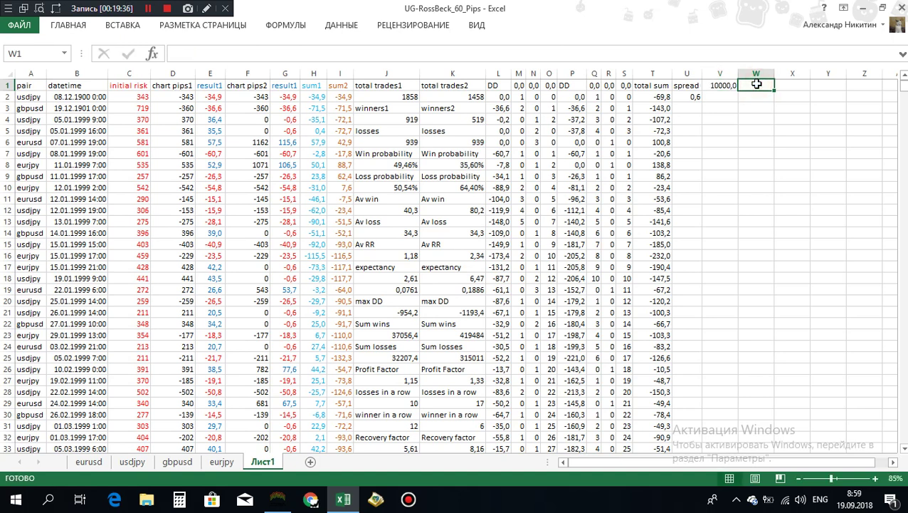
pyautogui.write('0,3')
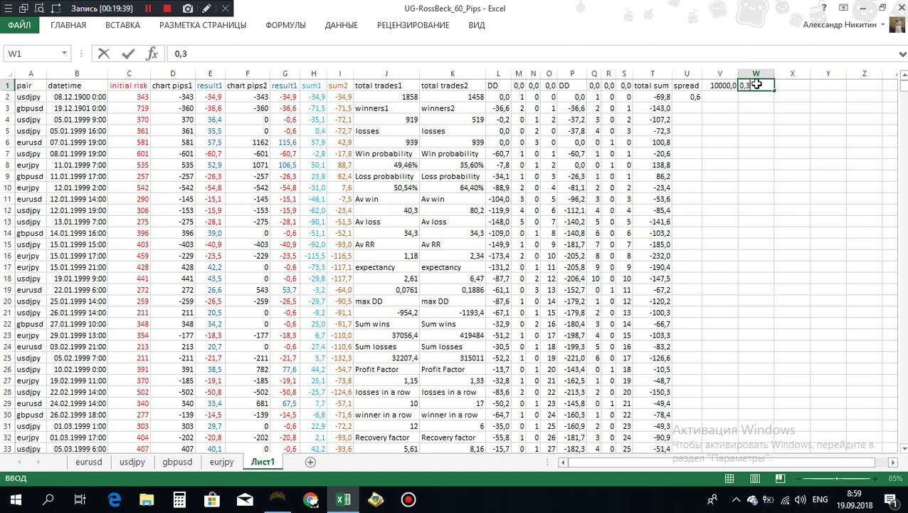
pyautogui.press('Return')
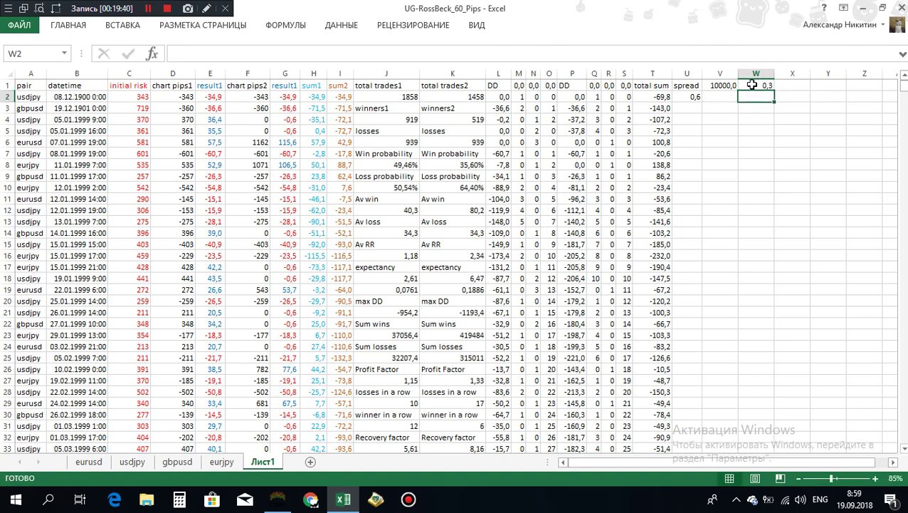
# - Multiply V1 by W1 in cell V2 with the formula =V1*W1
pyautogui.click(723, 96)
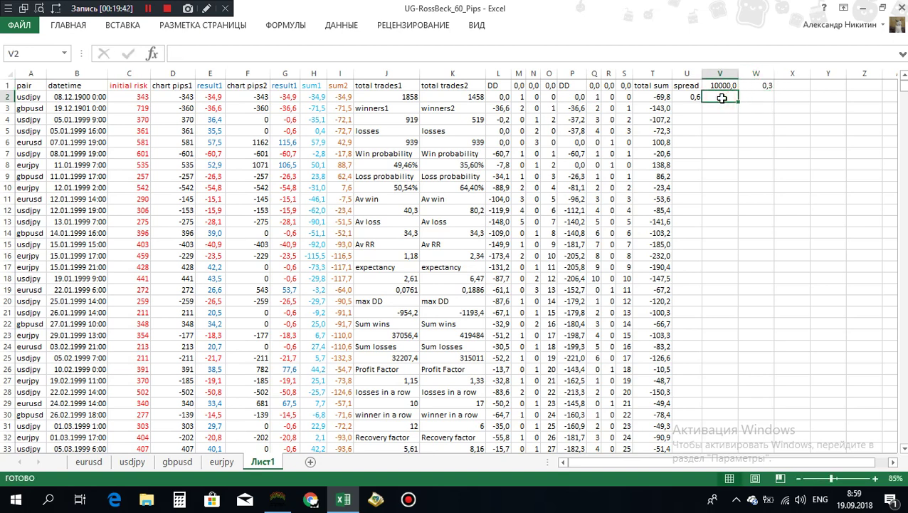
pyautogui.write('=')
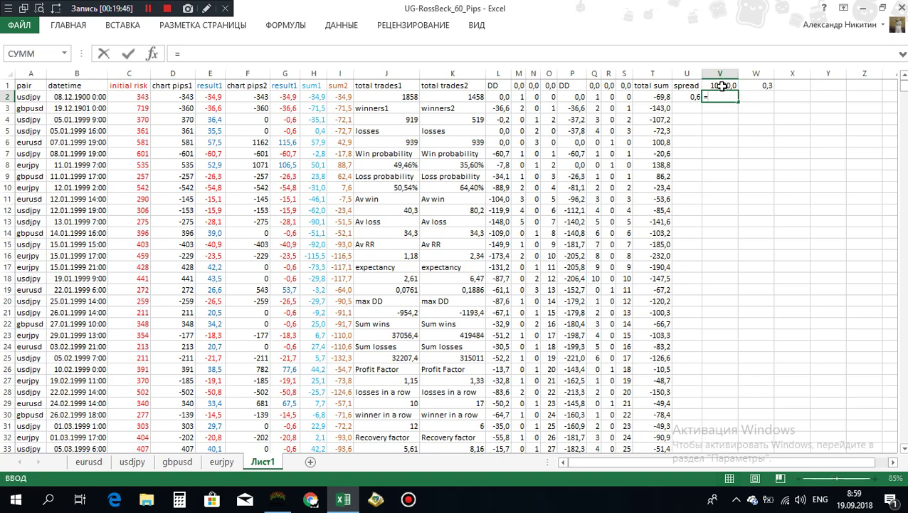
pyautogui.click(722, 86)
pyautogui.write('*')
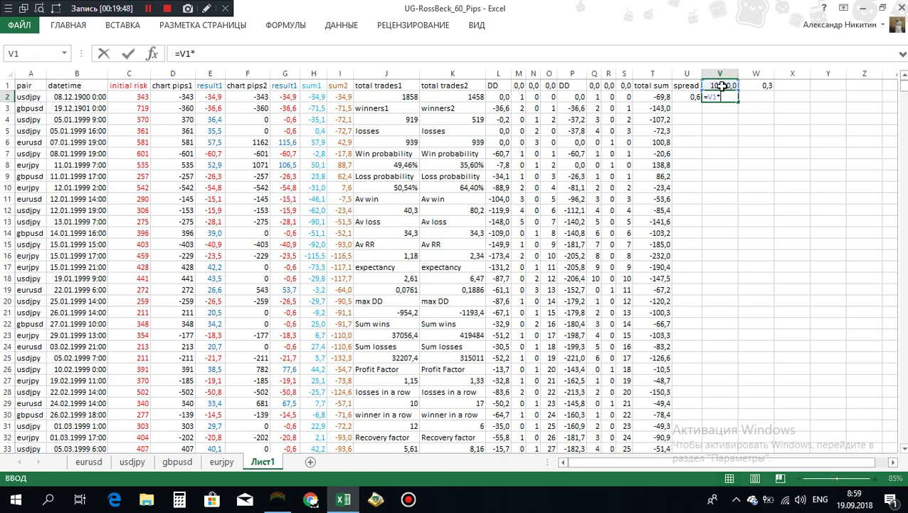
pyautogui.click(756, 85)
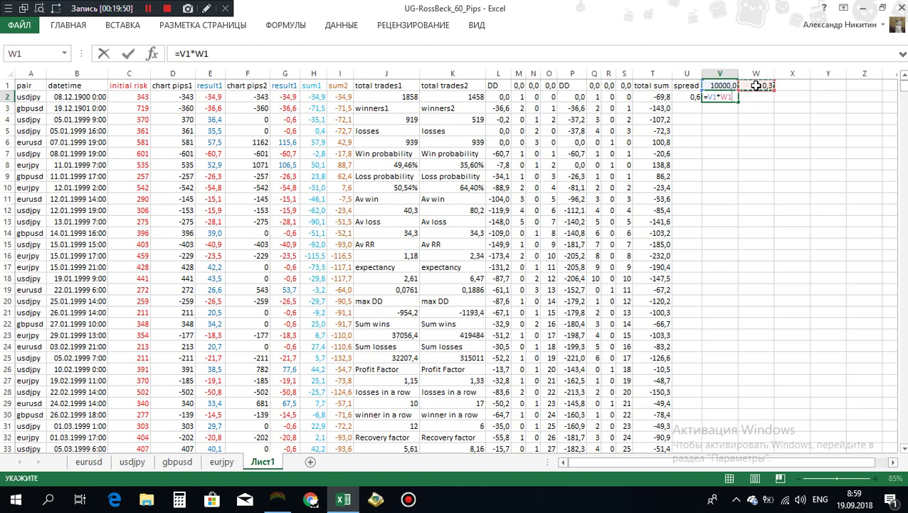
pyautogui.press('Return')
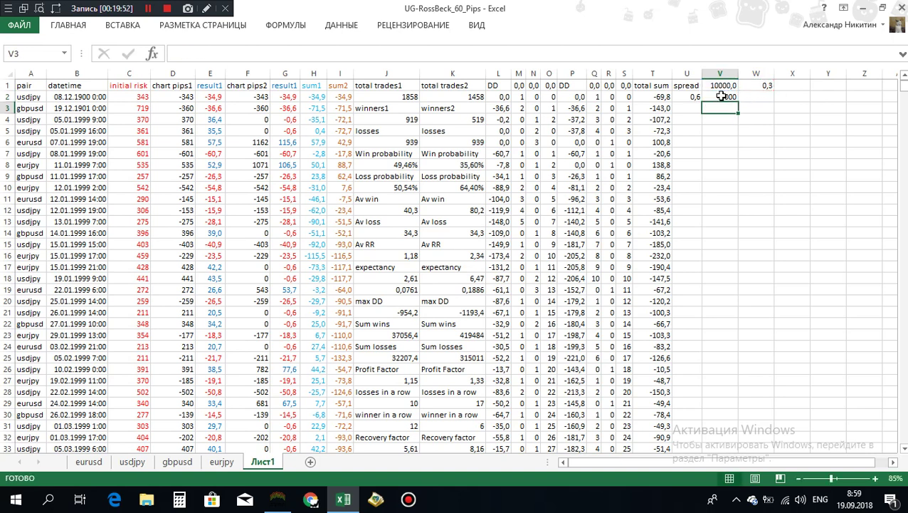
pyautogui.click(723, 96)
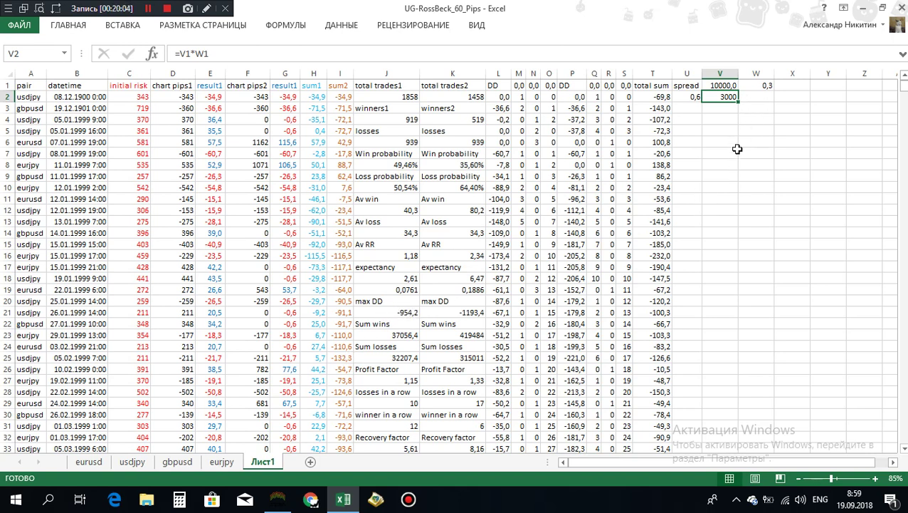
# - Divide V2 by the negated max DD of the first variant in W2 with the formula =V2/-J21
pyautogui.click(757, 95)
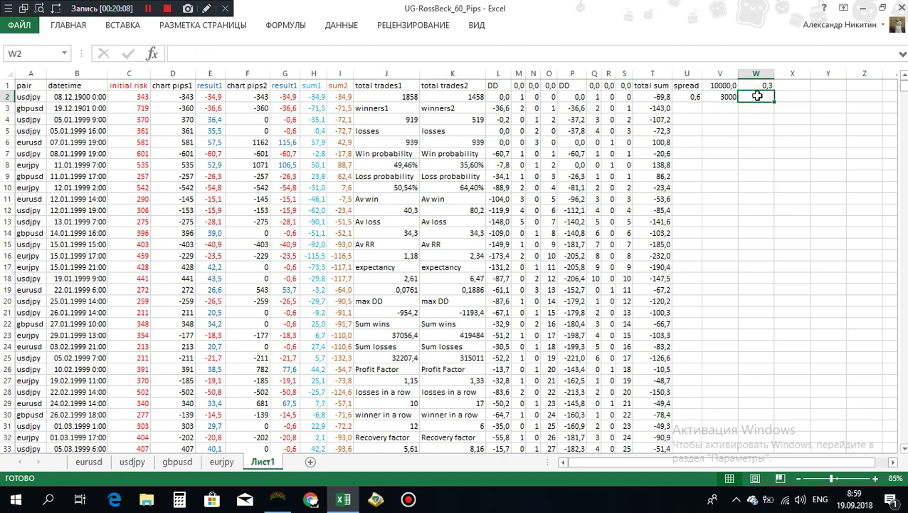
pyautogui.write('=')
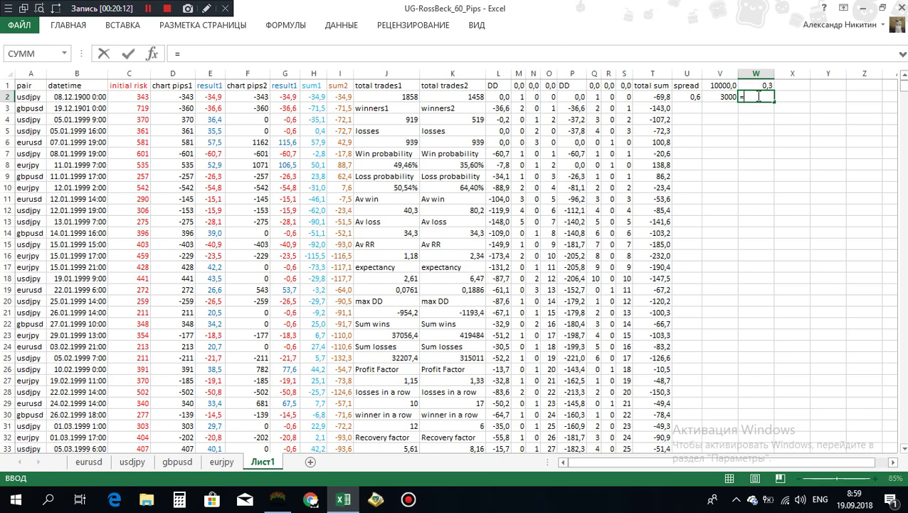
pyautogui.click(722, 96)
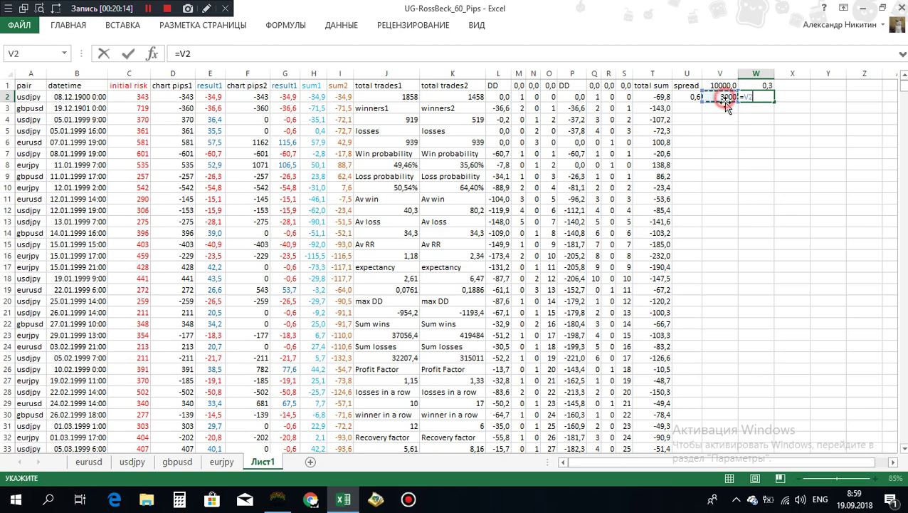
pyautogui.write('/-')
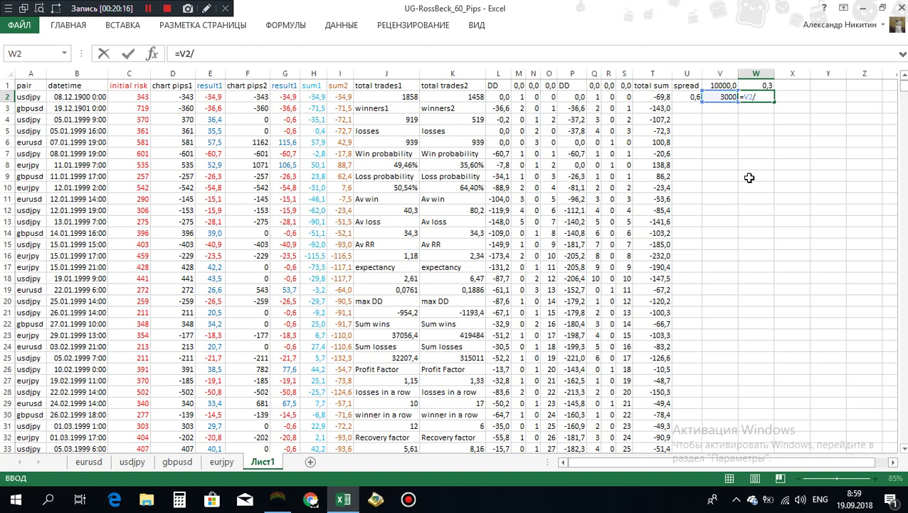
pyautogui.click(386, 313)
pyautogui.press('Return')
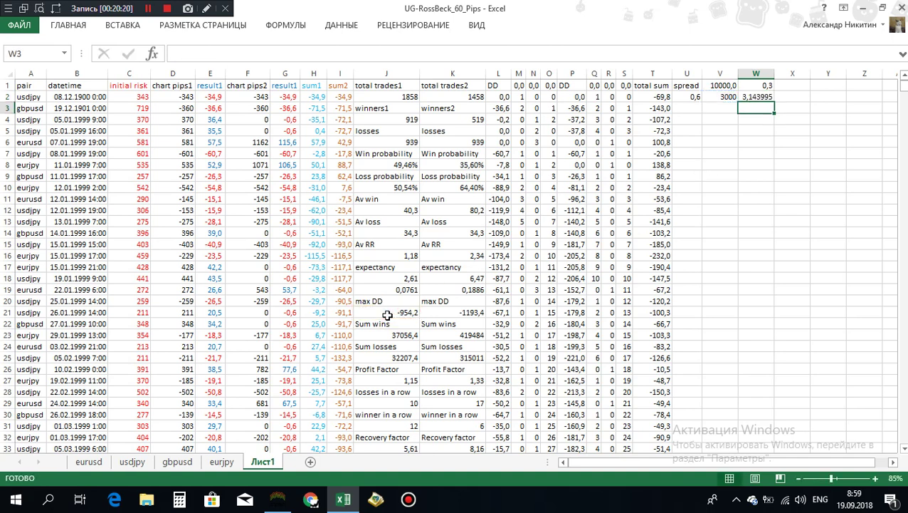
pyautogui.click(751, 97)
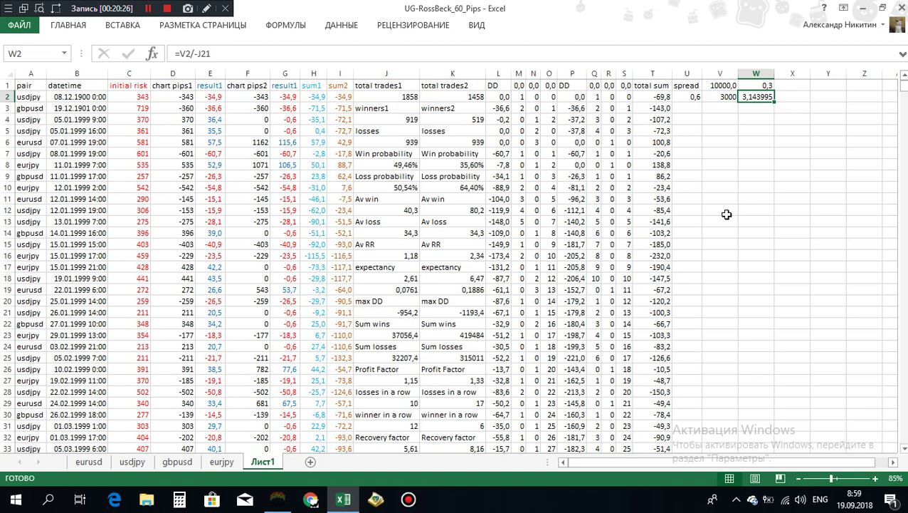
# - Divide the W2 result additionally by 10 with =V2/-J21/10 and check it against the max DD in J21
pyautogui.click(217, 53)
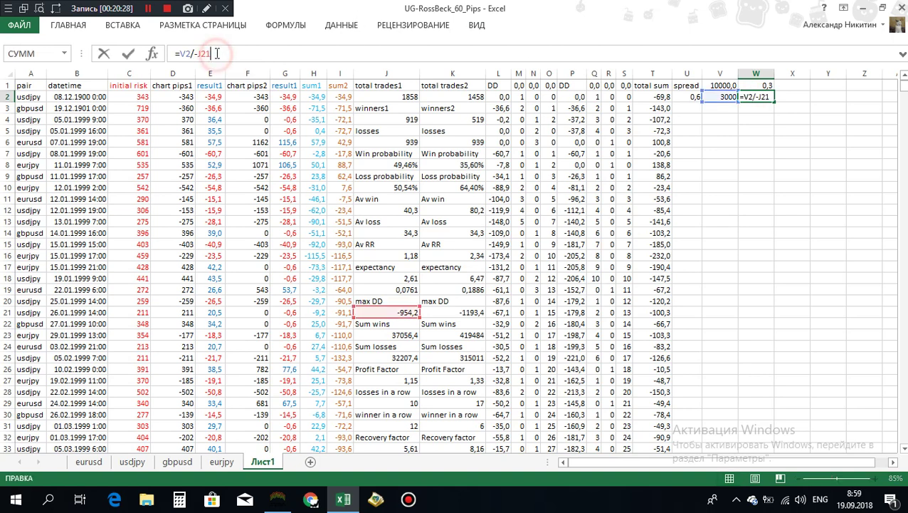
pyautogui.write('/')
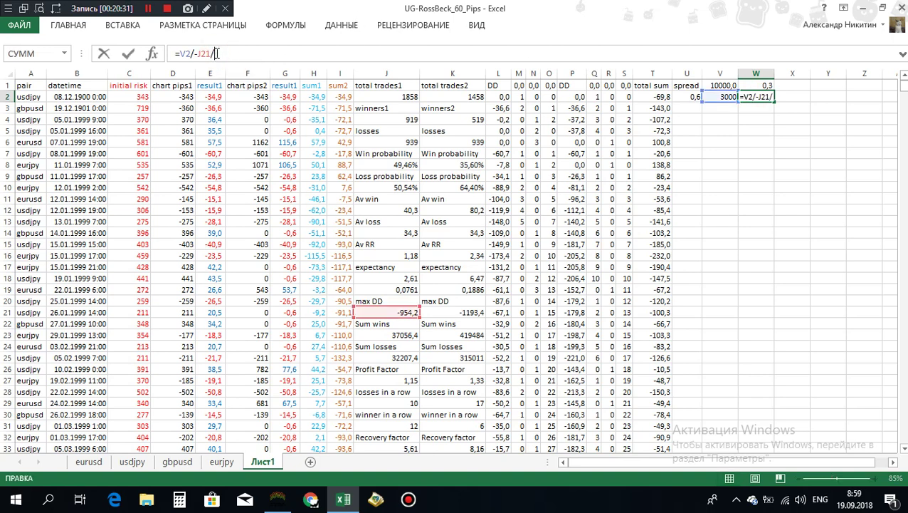
pyautogui.write('10')
pyautogui.press('Return')
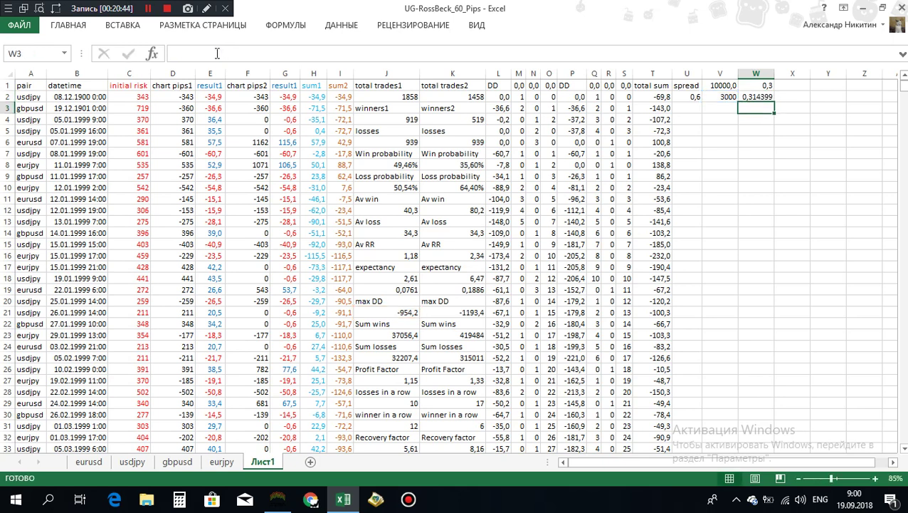
pyautogui.click(756, 97)
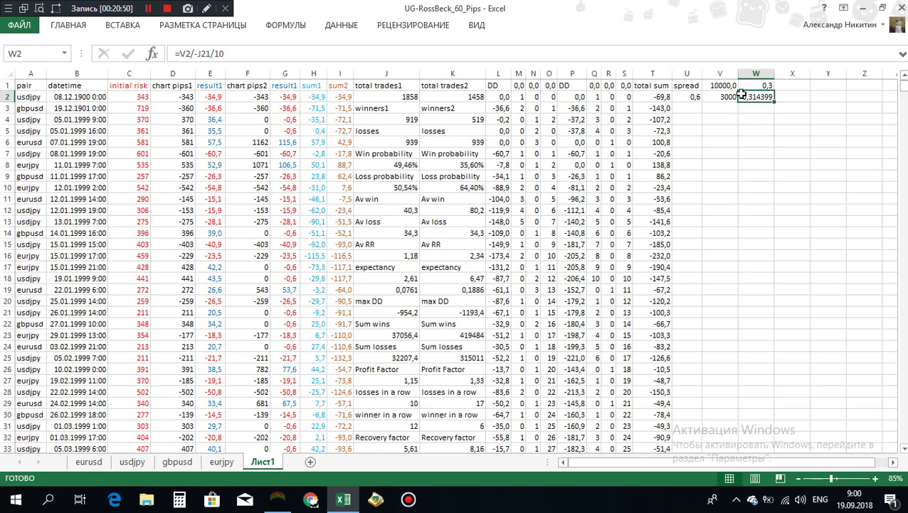
pyautogui.click(390, 312)
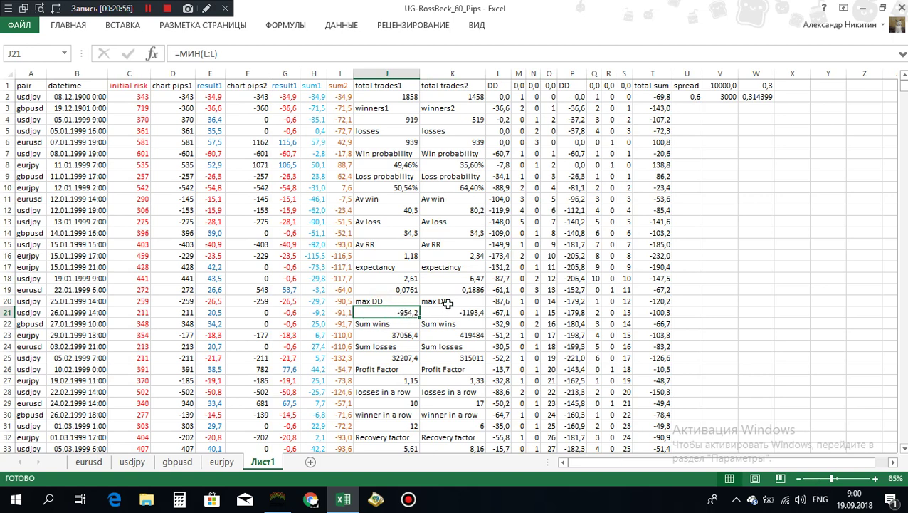
pyautogui.click(759, 96)
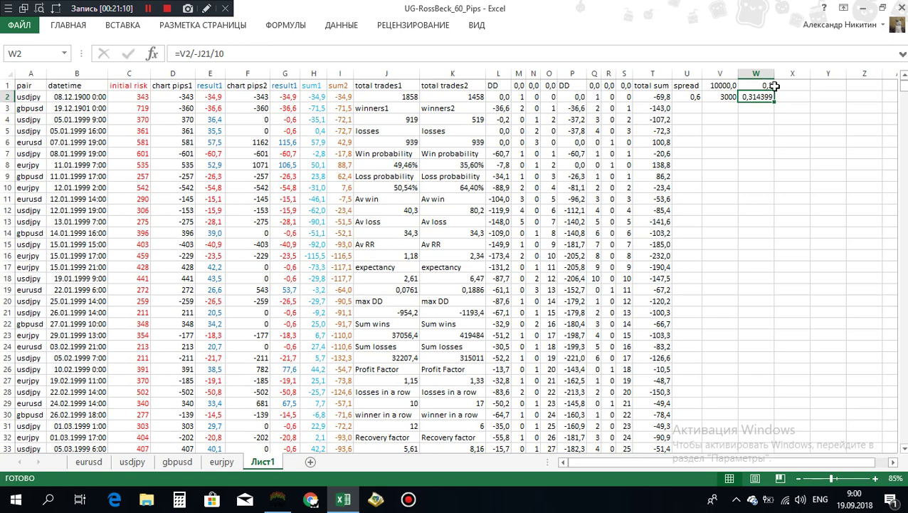
# - Clear the calculations in cells V2 and W2, keeping the deposit and risk share above them
pyautogui.moveTo(724, 96); pyautogui.dragTo(756, 96)
pyautogui.press('Delete')
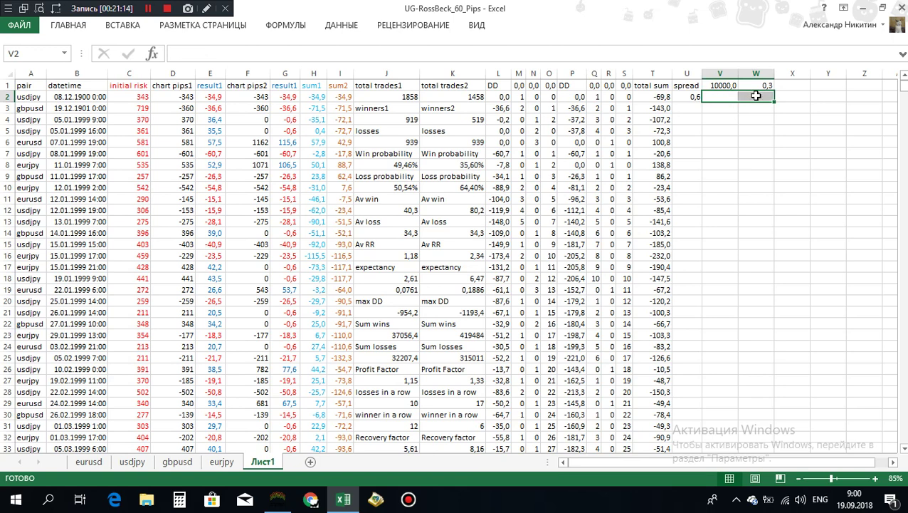
pyautogui.click(719, 97)
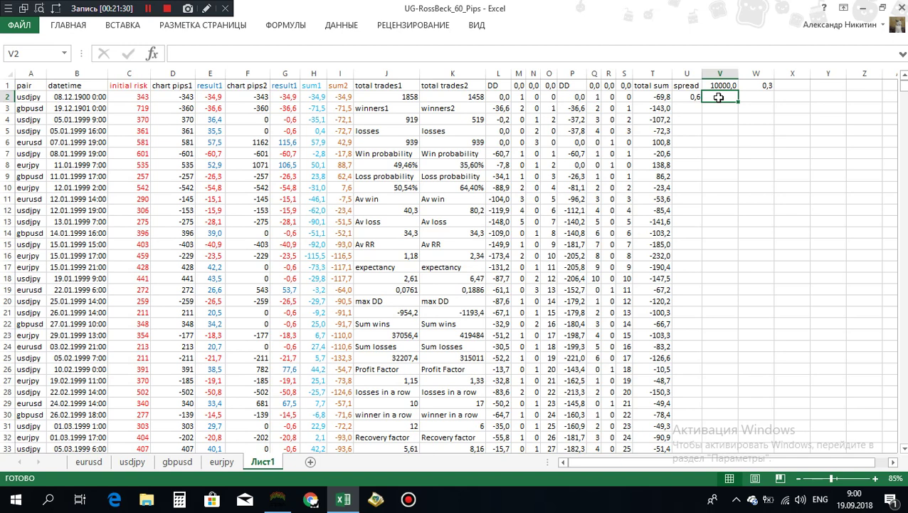
# - Enter a running balance in V2 that adds both results at 3 per pip to the deposit: =V1+E2*3+G2*3
pyautogui.click(656, 96)
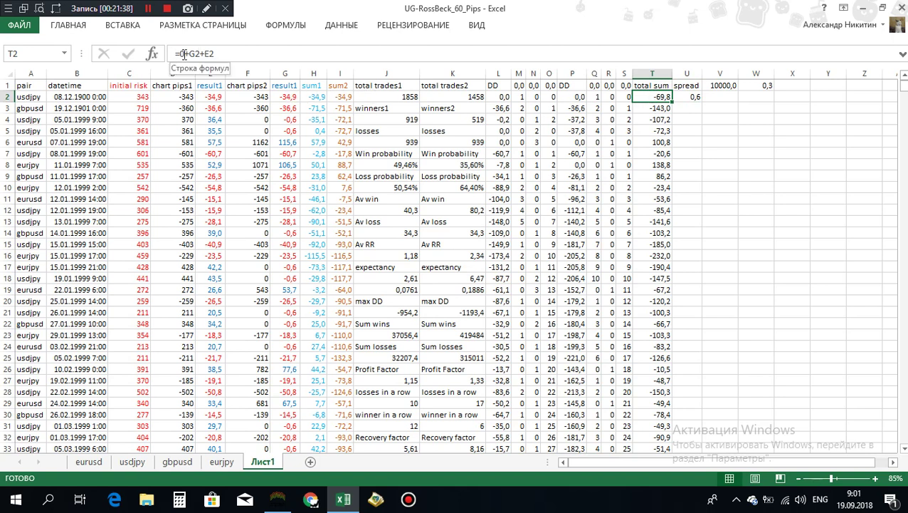
pyautogui.click(213, 96)
pyautogui.click(285, 97)
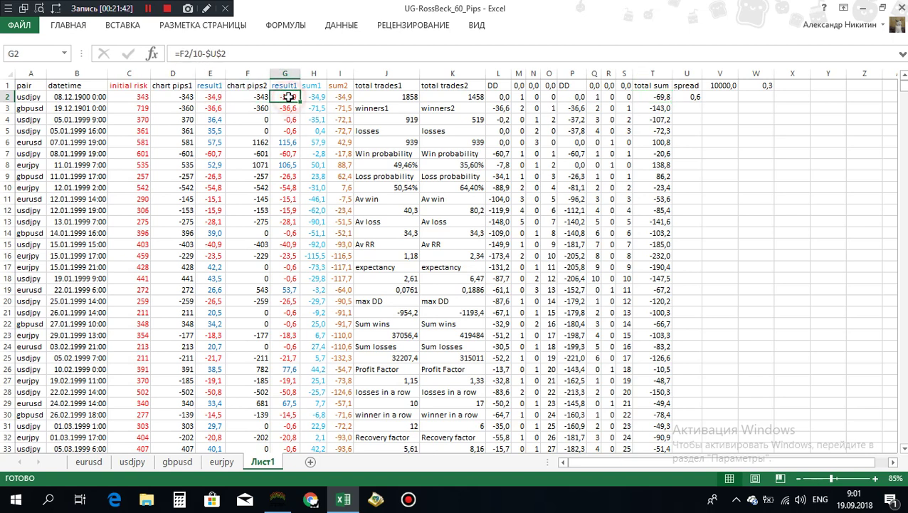
pyautogui.click(719, 99)
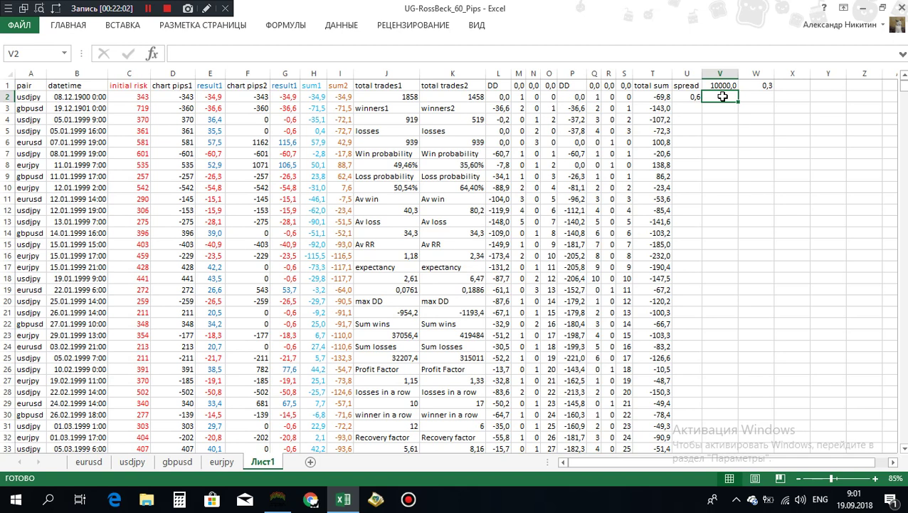
pyautogui.write('=')
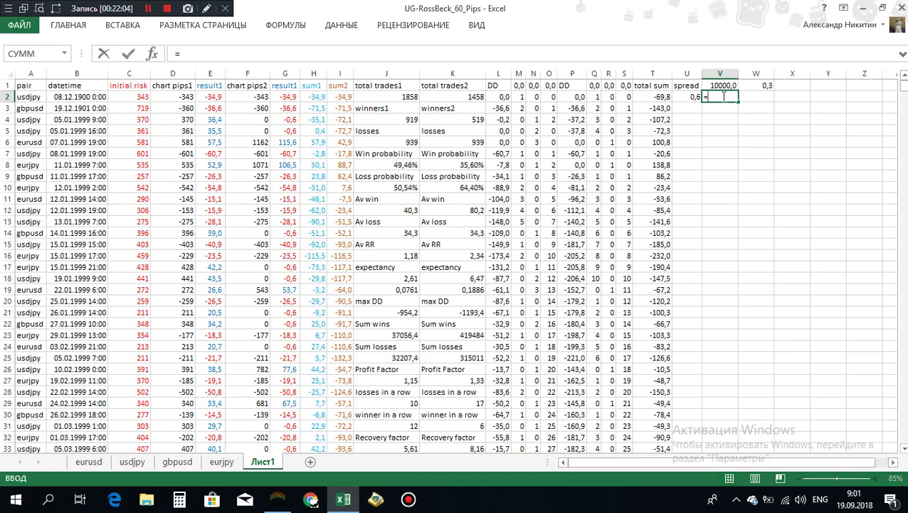
pyautogui.click(718, 85)
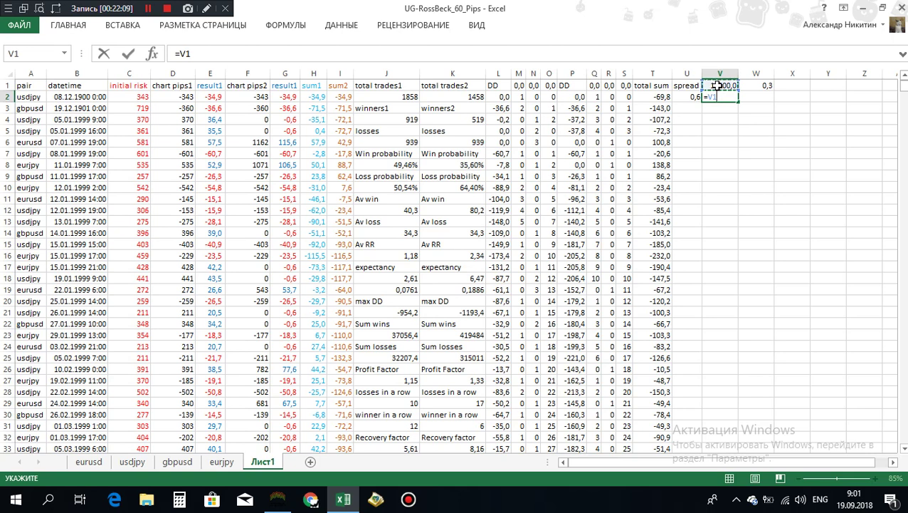
pyautogui.write('+')
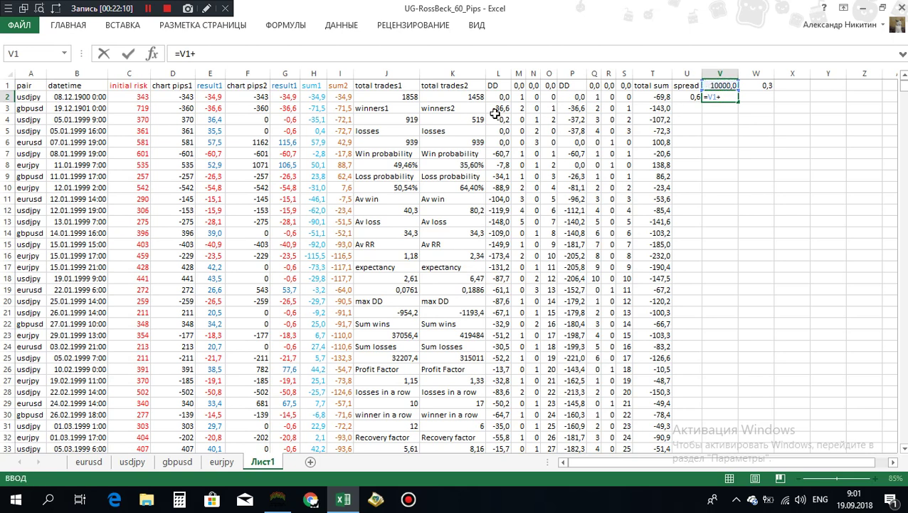
pyautogui.click(204, 98)
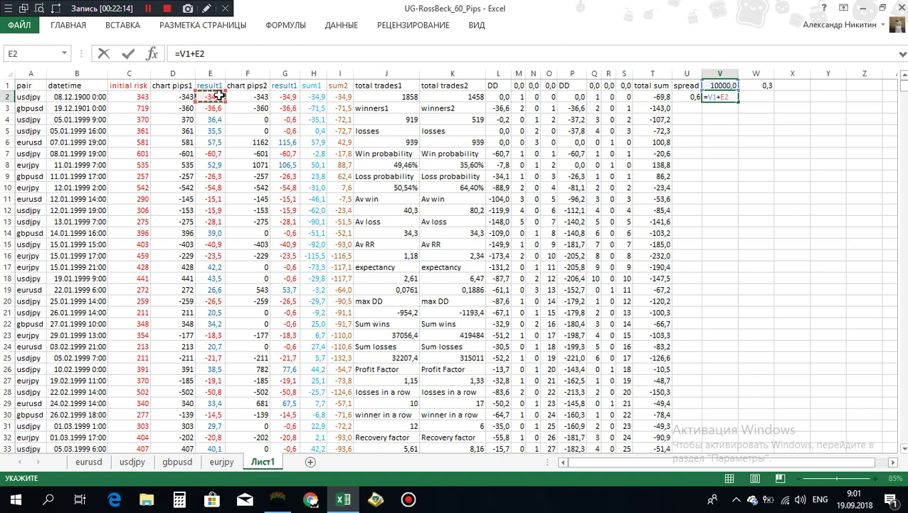
pyautogui.click(209, 53)
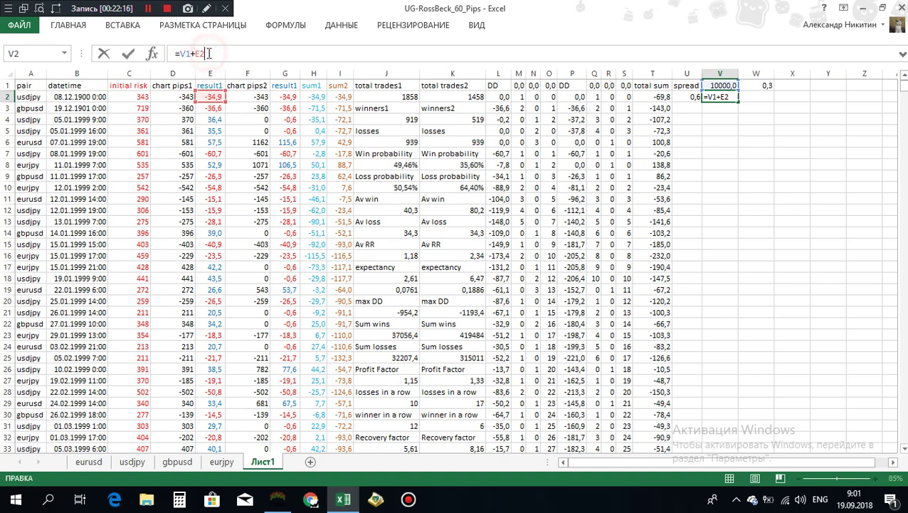
pyautogui.write('*3+')
pyautogui.click(284, 96)
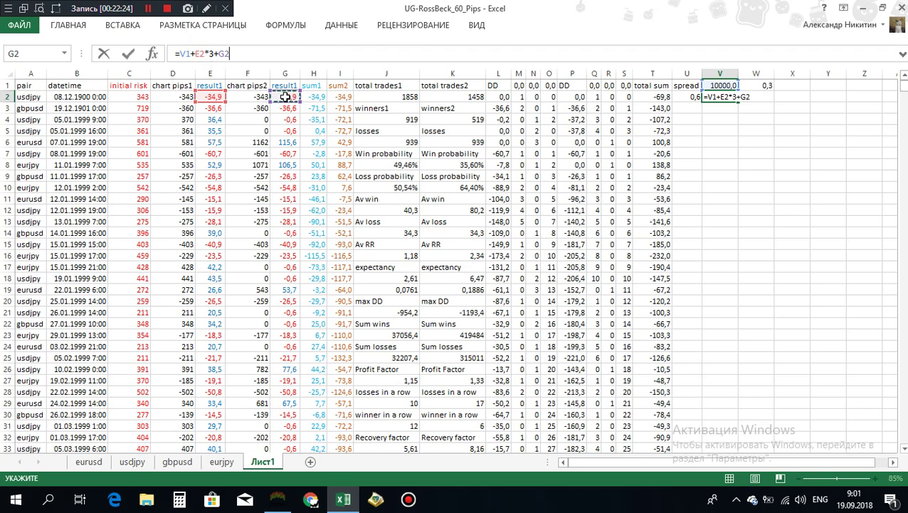
pyautogui.write('*3')
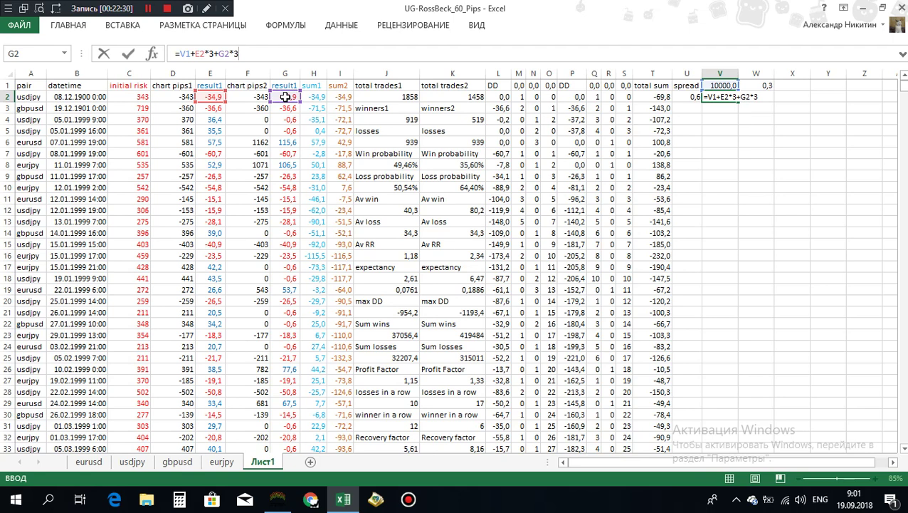
pyautogui.press('Return')
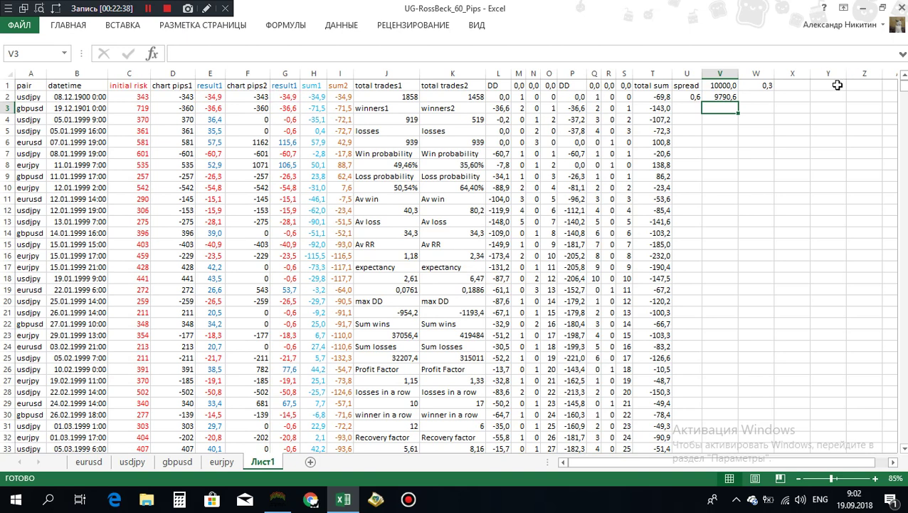
# - Fill the V2 balance formula down column V for all trades and locate the first balance above 20000
pyautogui.click(714, 97)
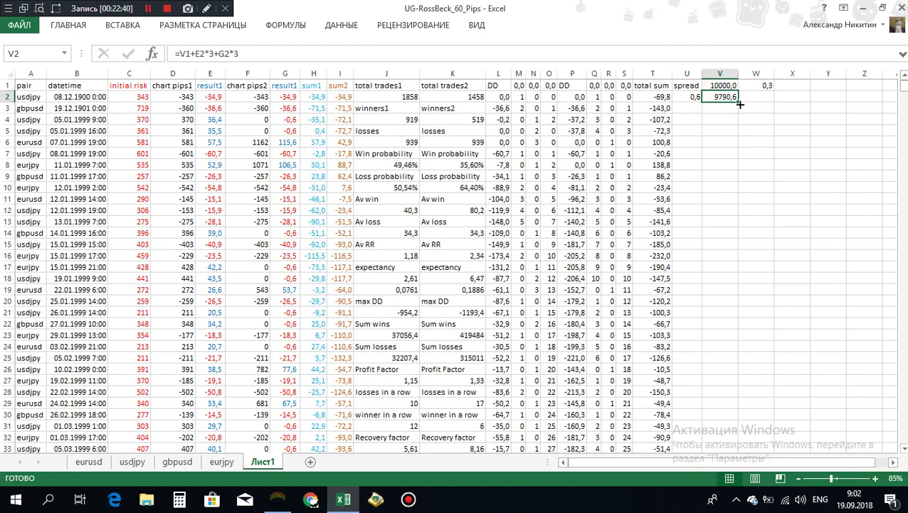
pyautogui.doubleClick(739, 104)
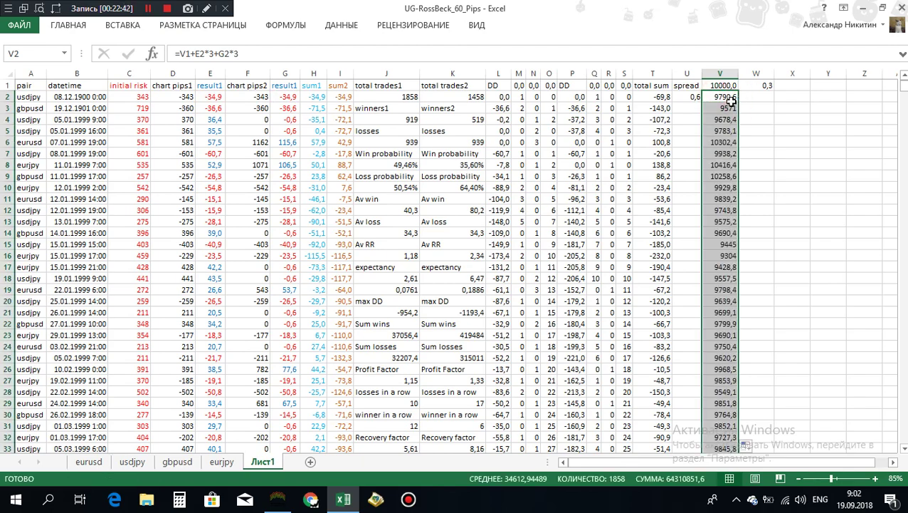
pyautogui.scroll(-19, 720, 213)
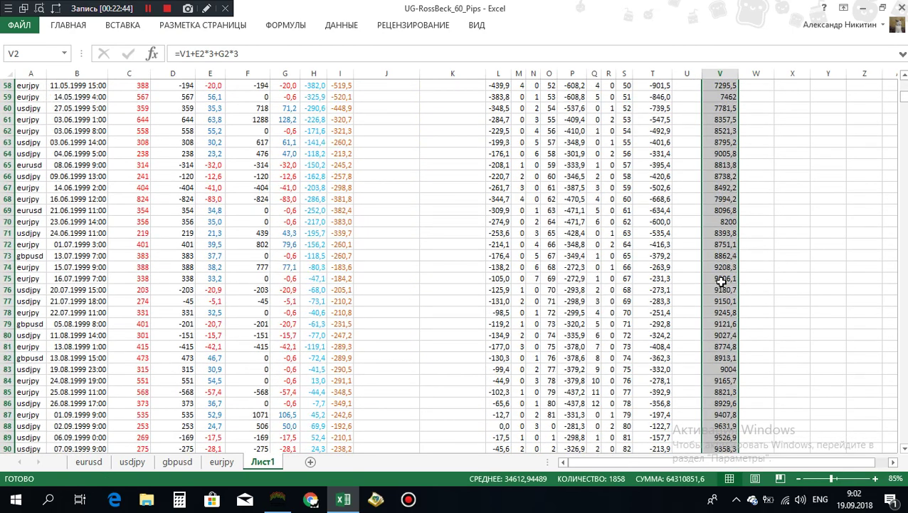
pyautogui.scroll(-20, 721, 280)
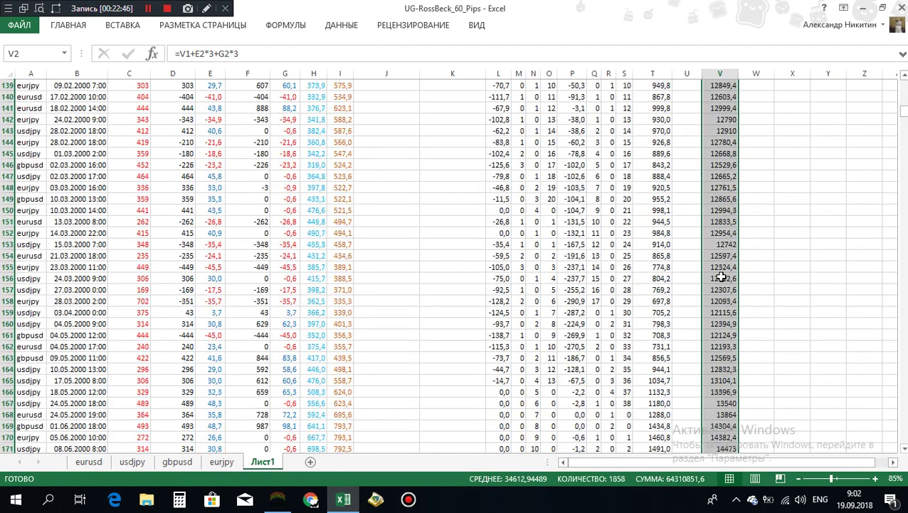
pyautogui.scroll(-20, 722, 277)
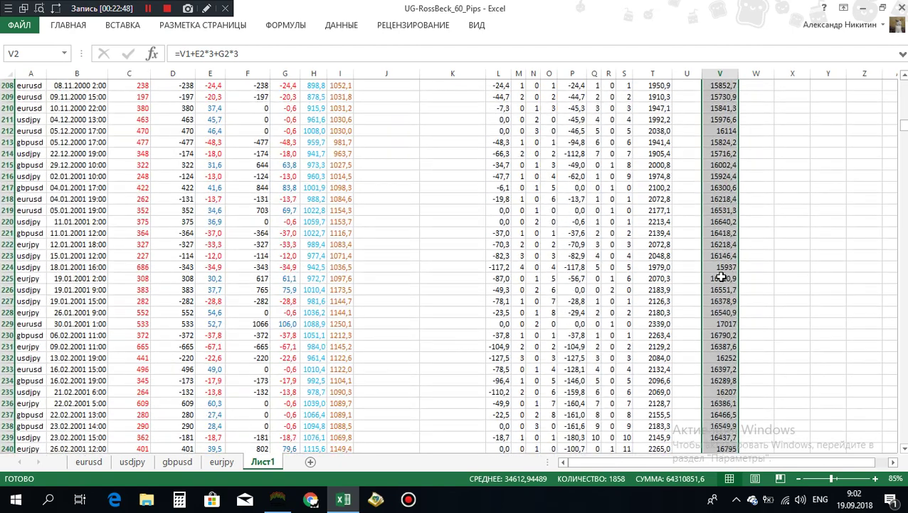
pyautogui.scroll(-19, 721, 277)
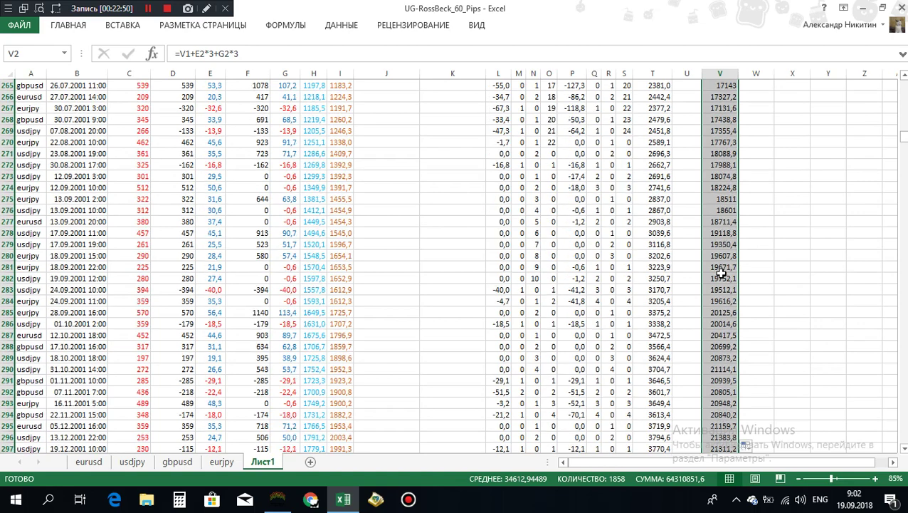
pyautogui.click(716, 312)
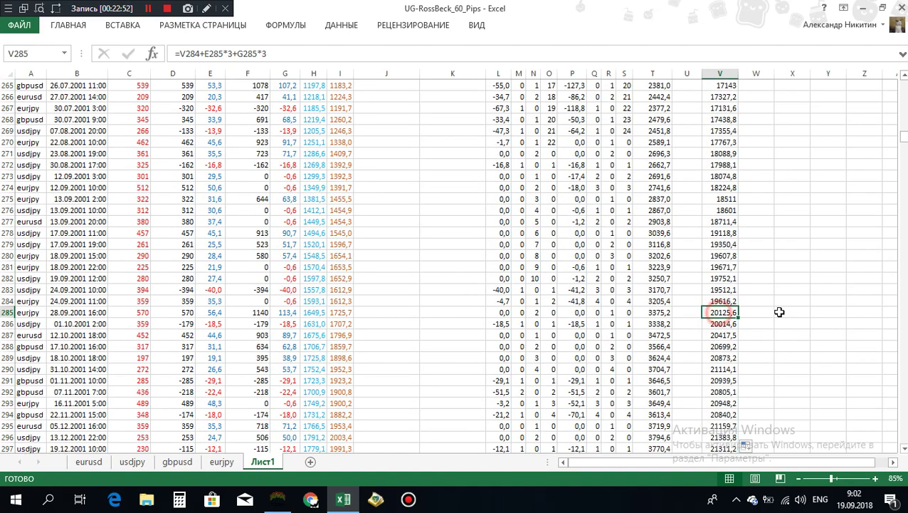
# - Raise both pip multipliers in V286 to 6, making the formula =V285+E286*6+G286*6
pyautogui.click(714, 324)
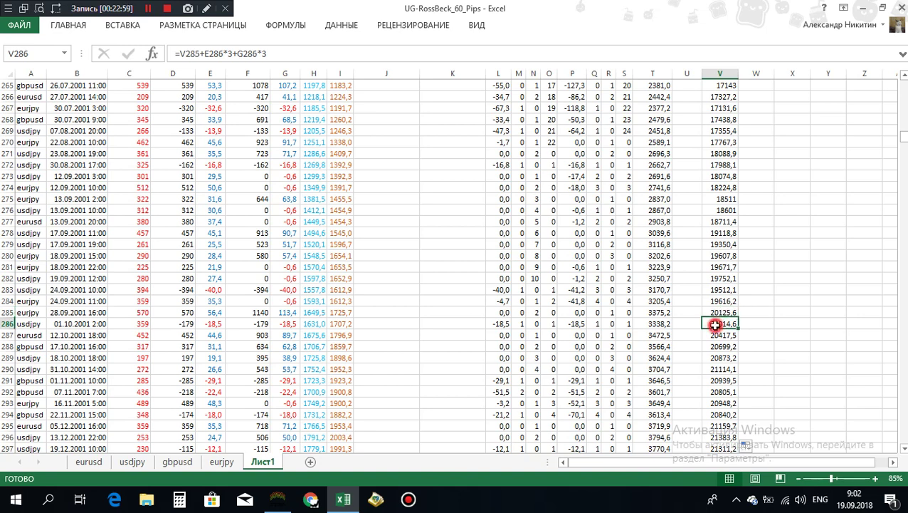
pyautogui.click(229, 53)
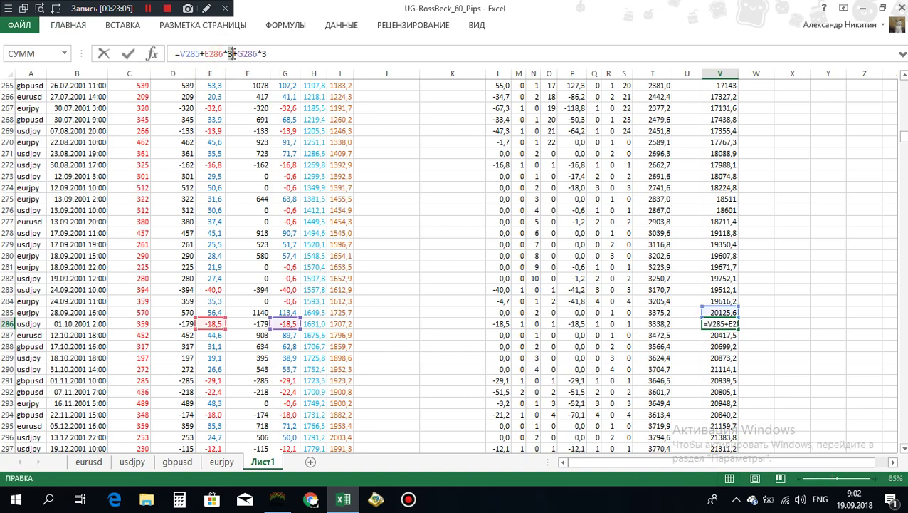
pyautogui.write('6')
pyautogui.click(266, 53)
pyautogui.press('BackSpace')
pyautogui.write('6')
pyautogui.press('Return')
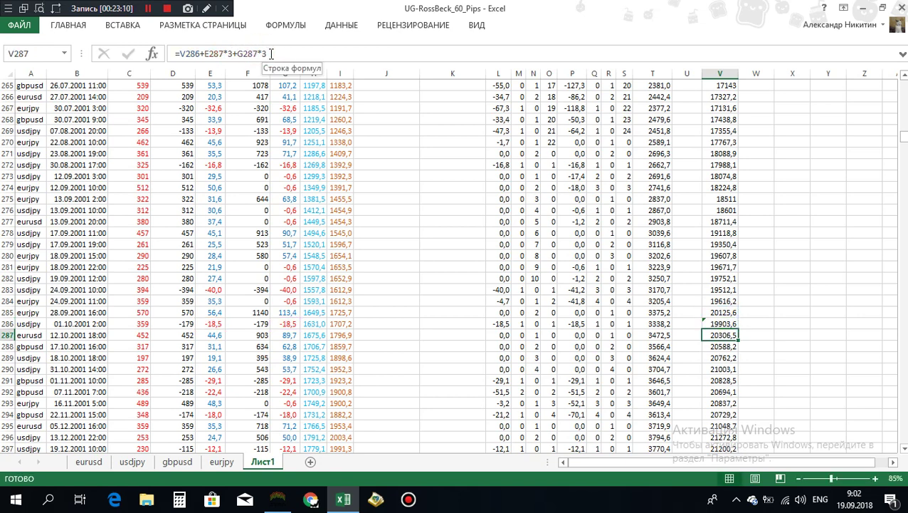
# - Fill the V286 balance formula down the rest of column V and locate the first balance above 40000
pyautogui.click(727, 324)
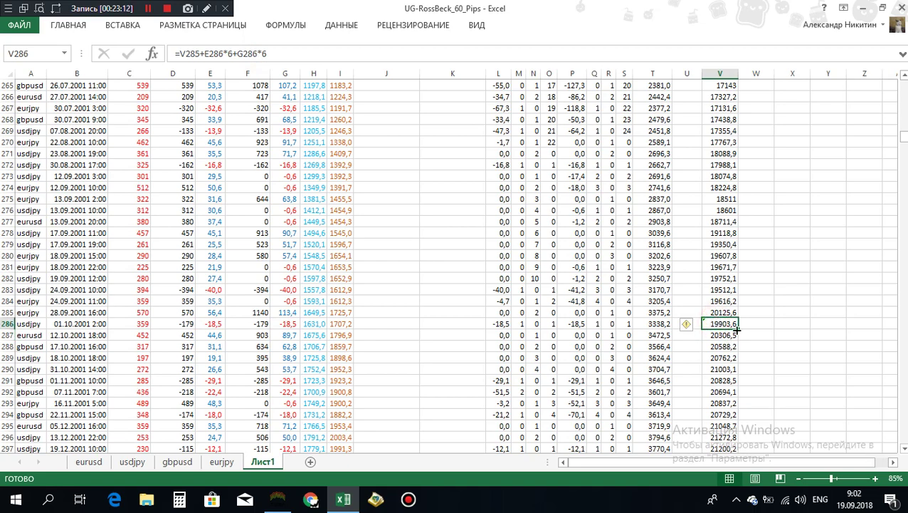
pyautogui.doubleClick(738, 327)
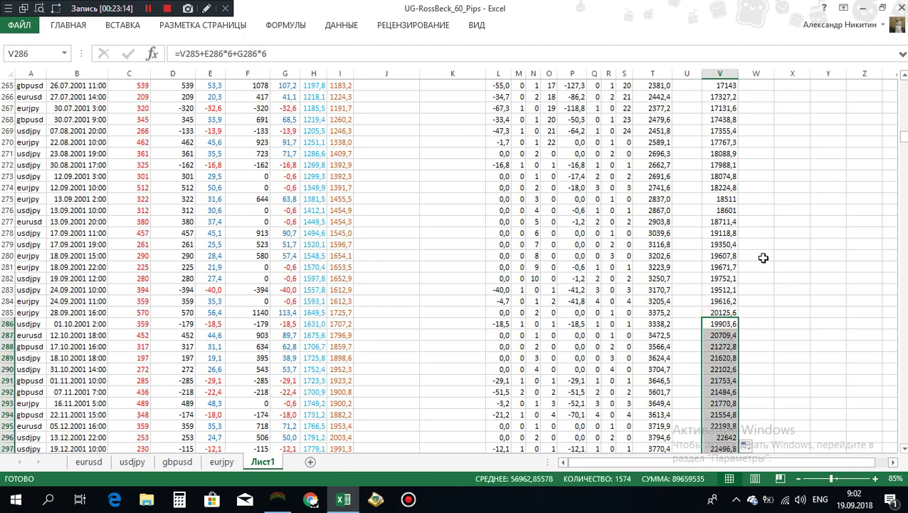
pyautogui.scroll(-8, 755, 264)
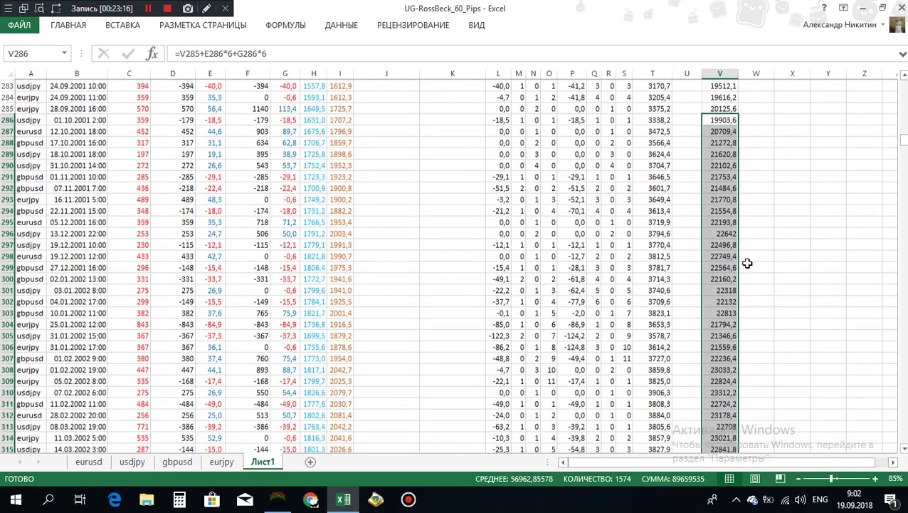
pyautogui.scroll(-15, 746, 265)
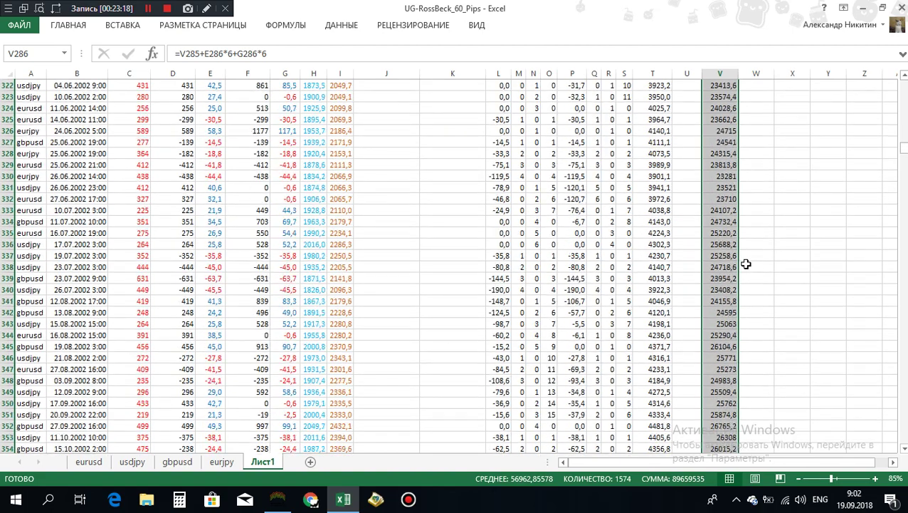
pyautogui.scroll(-11, 746, 264)
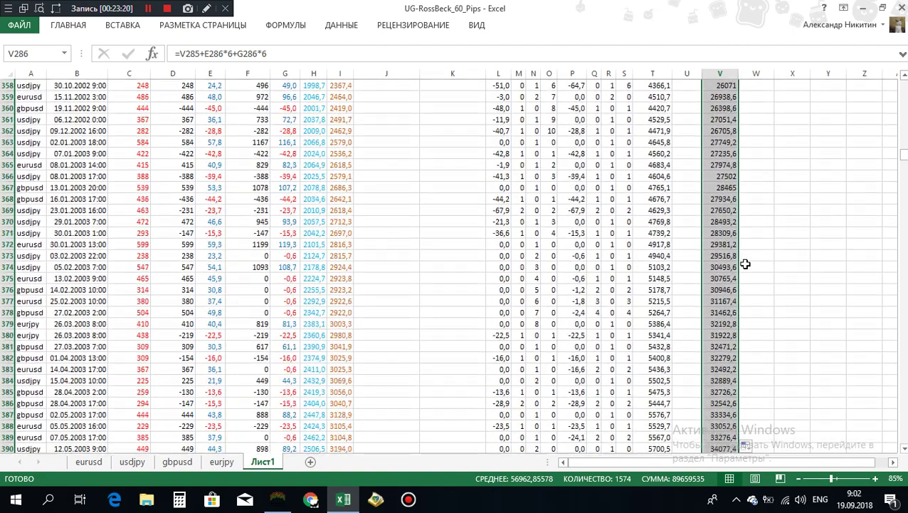
pyautogui.scroll(-8, 746, 265)
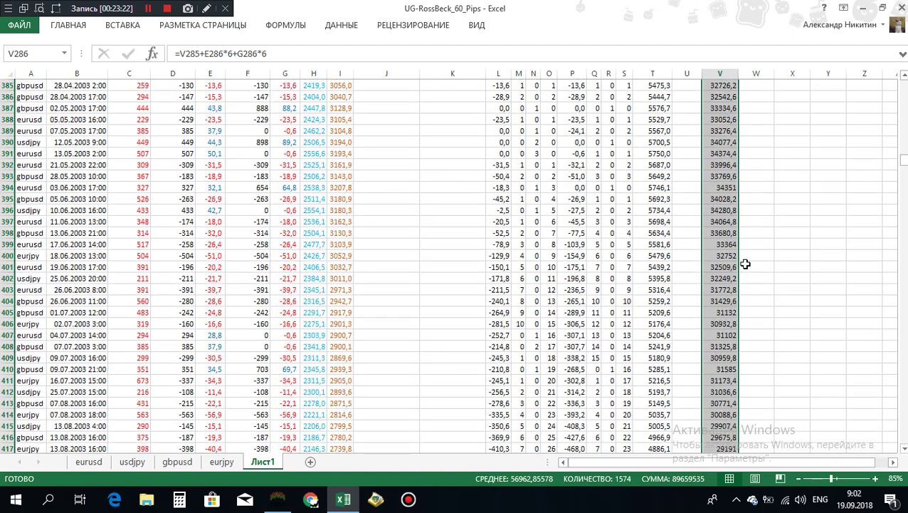
pyautogui.scroll(-4, 746, 264)
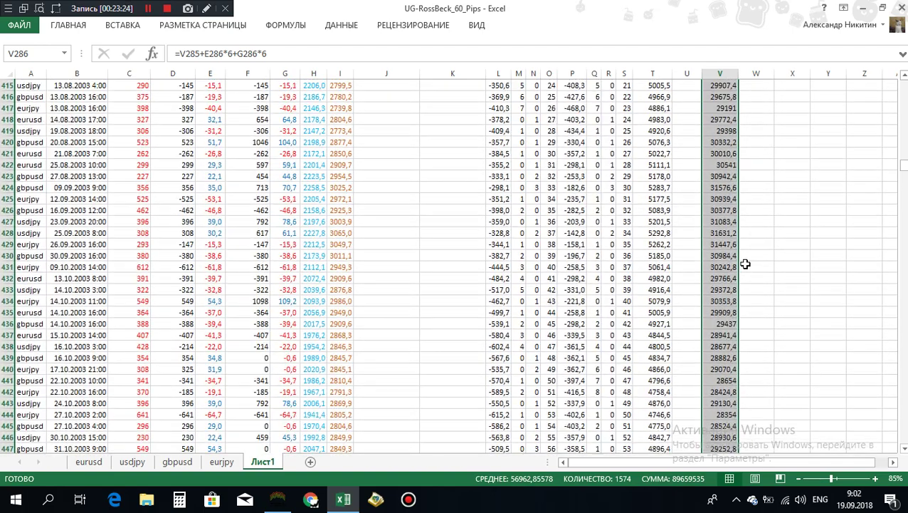
pyautogui.scroll(-2, 745, 264)
pyautogui.scroll(-4, 745, 264)
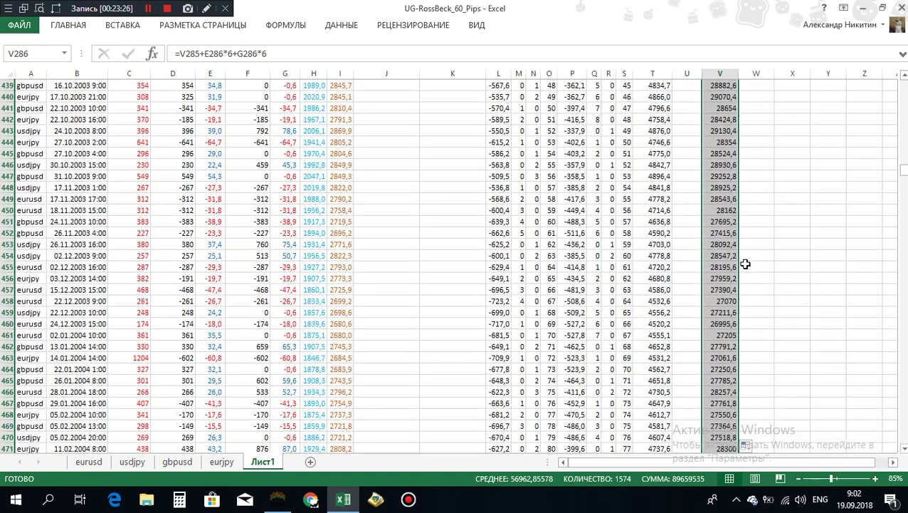
pyautogui.scroll(-7, 745, 264)
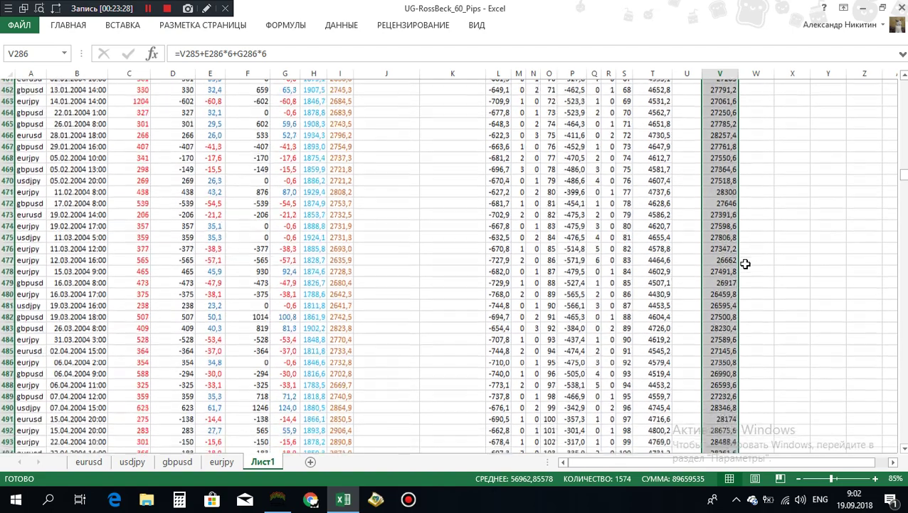
pyautogui.scroll(-9, 746, 265)
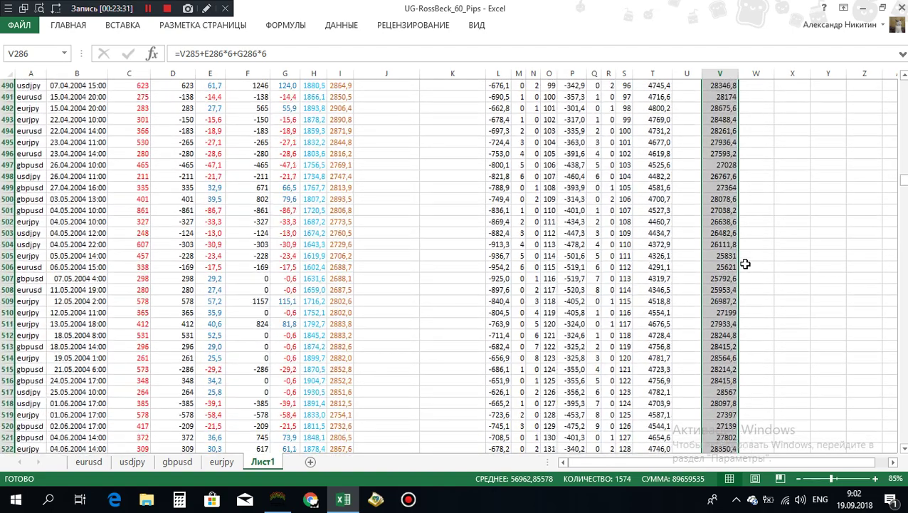
pyautogui.scroll(-11, 745, 264)
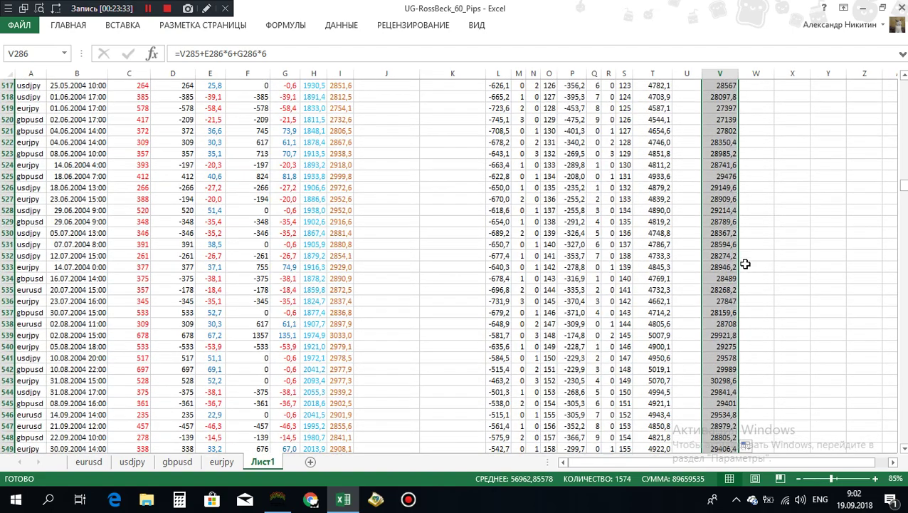
pyautogui.scroll(-10, 745, 265)
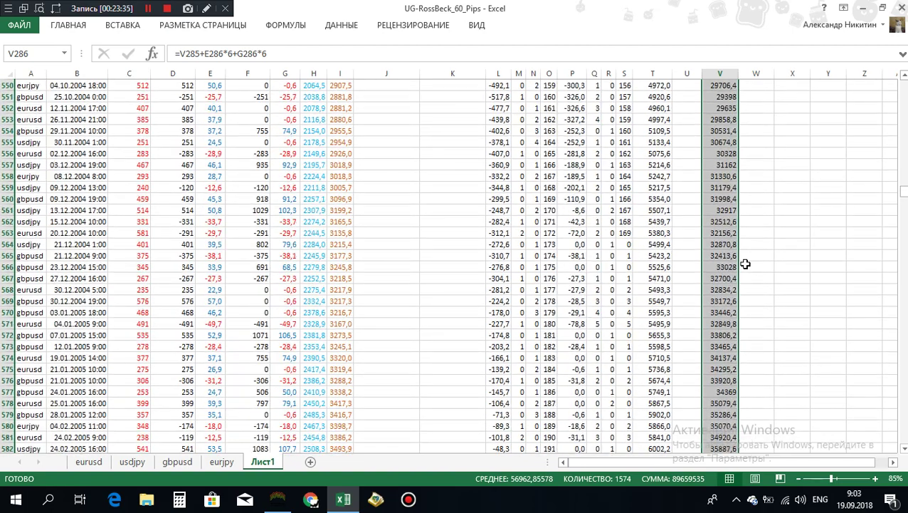
pyautogui.scroll(-6, 745, 264)
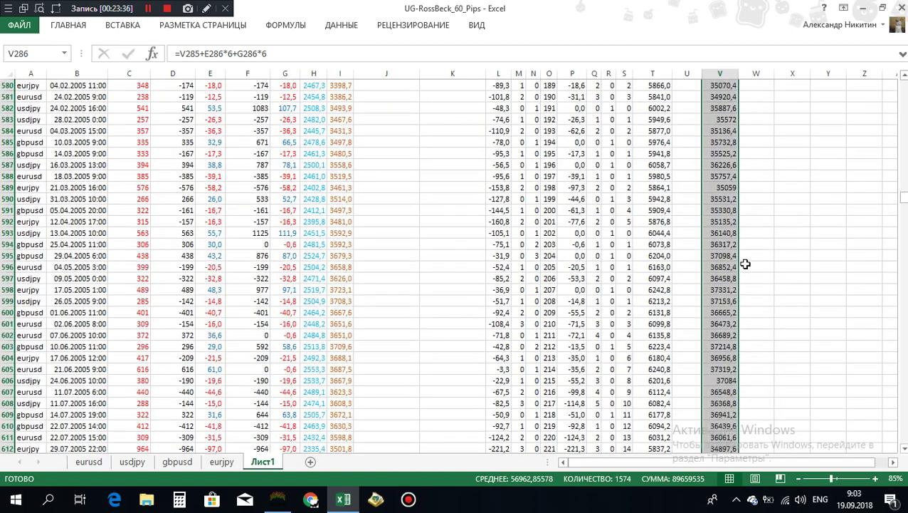
pyautogui.scroll(-2, 745, 264)
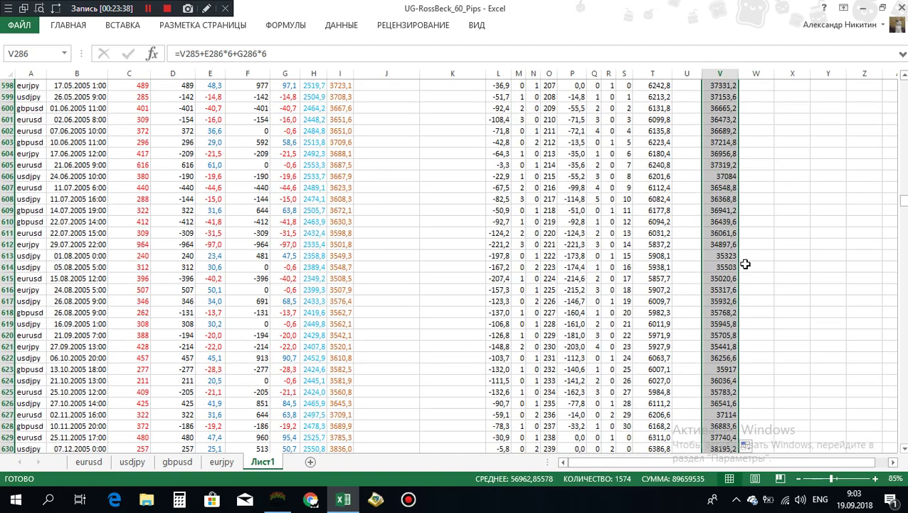
pyautogui.scroll(-7, 745, 264)
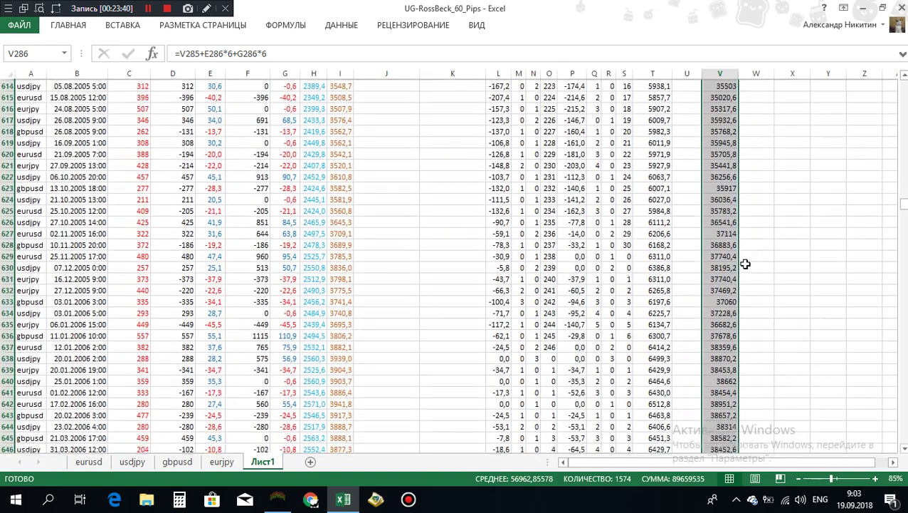
pyautogui.scroll(-6, 745, 265)
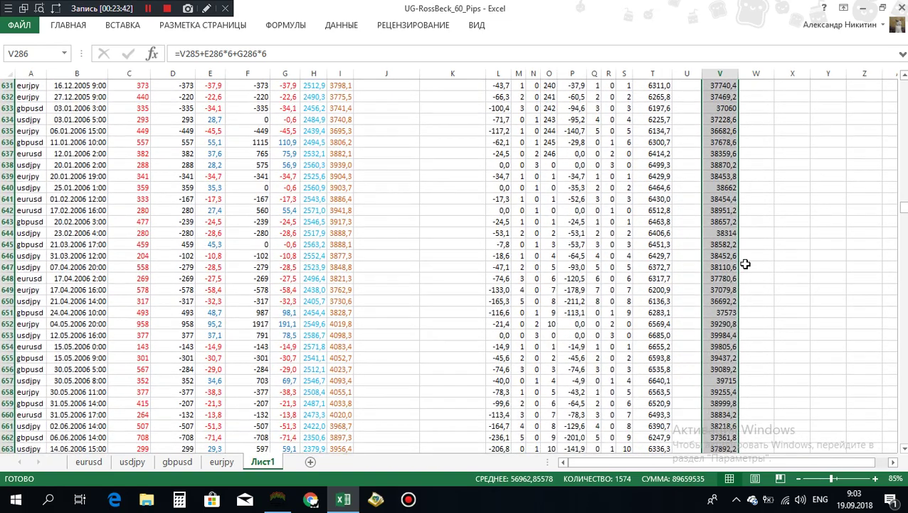
pyautogui.scroll(-2, 745, 265)
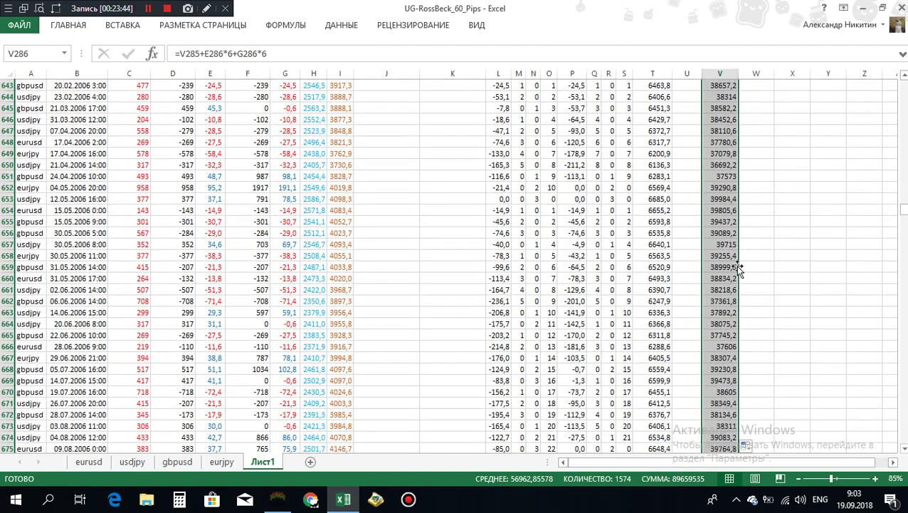
pyautogui.scroll(-2, 741, 257)
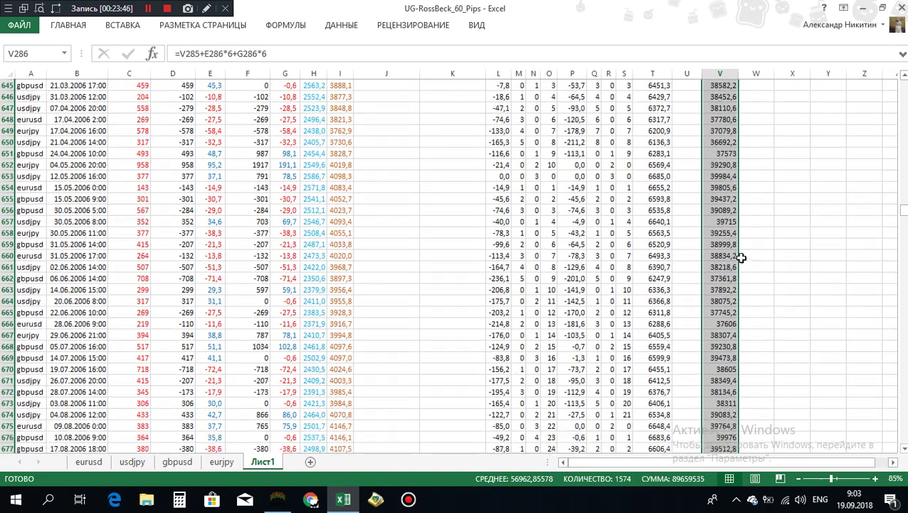
pyautogui.scroll(-4, 741, 257)
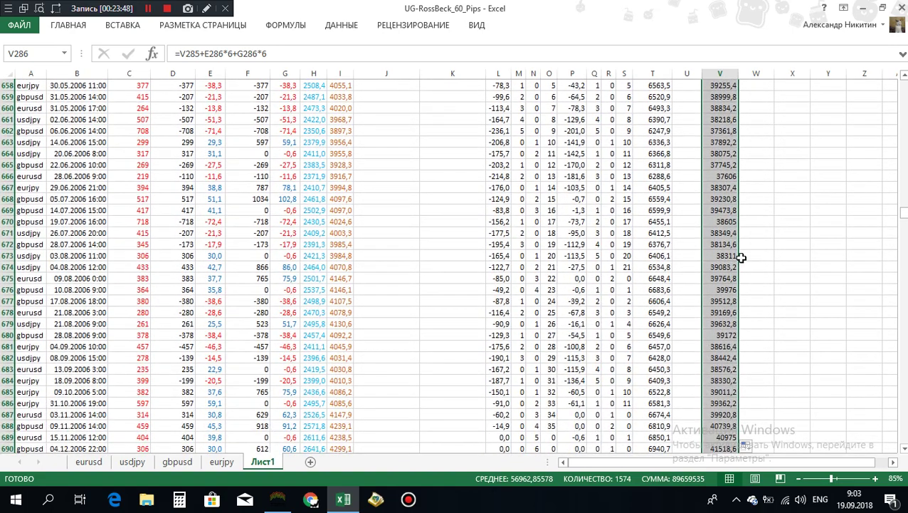
pyautogui.scroll(-4, 741, 257)
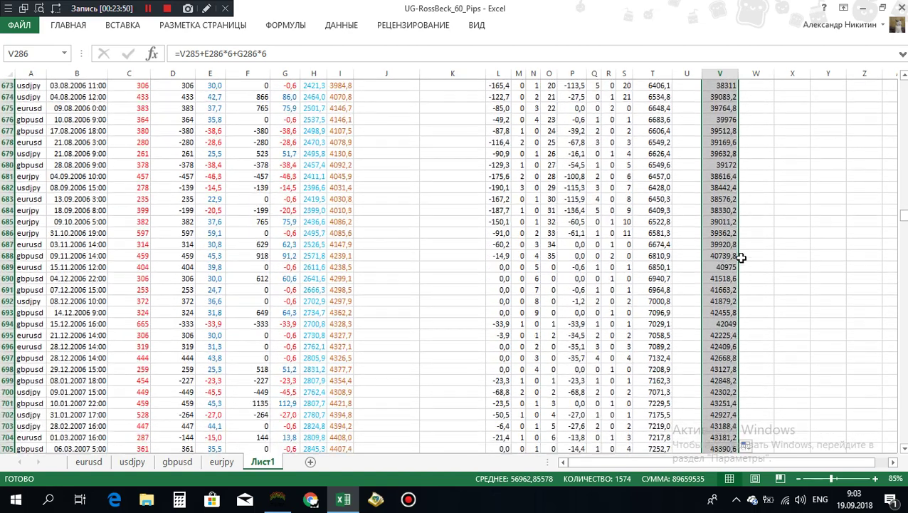
pyautogui.click(725, 254)
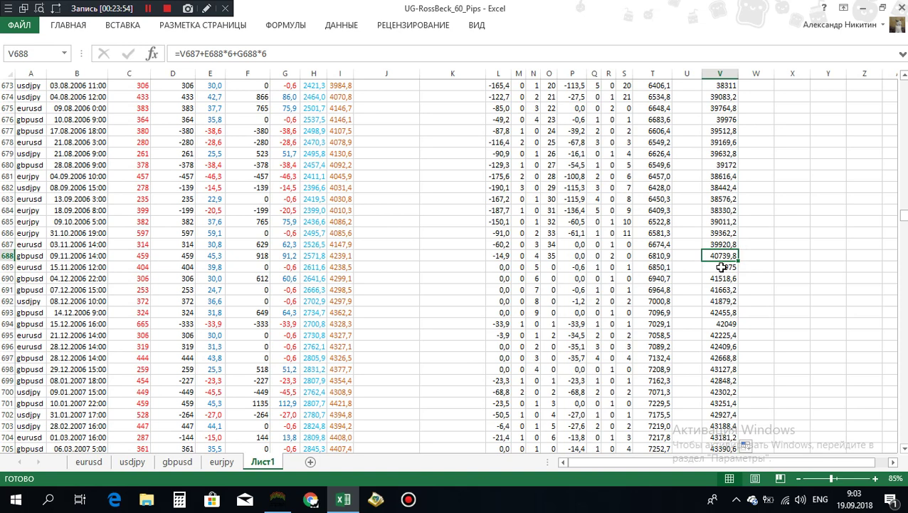
# - Raise both pip multipliers in V689 to 12, making the formula =V688+E689*12+G689*12
pyautogui.click(721, 266)
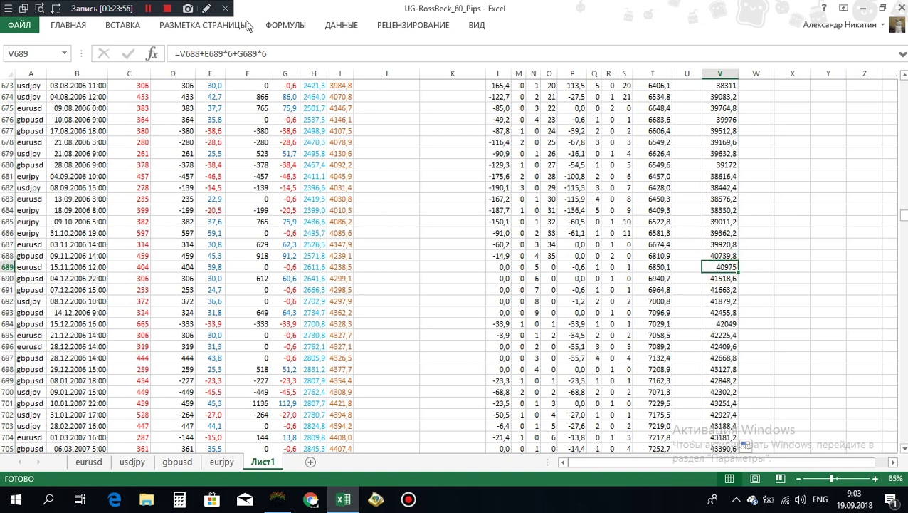
pyautogui.click(230, 53)
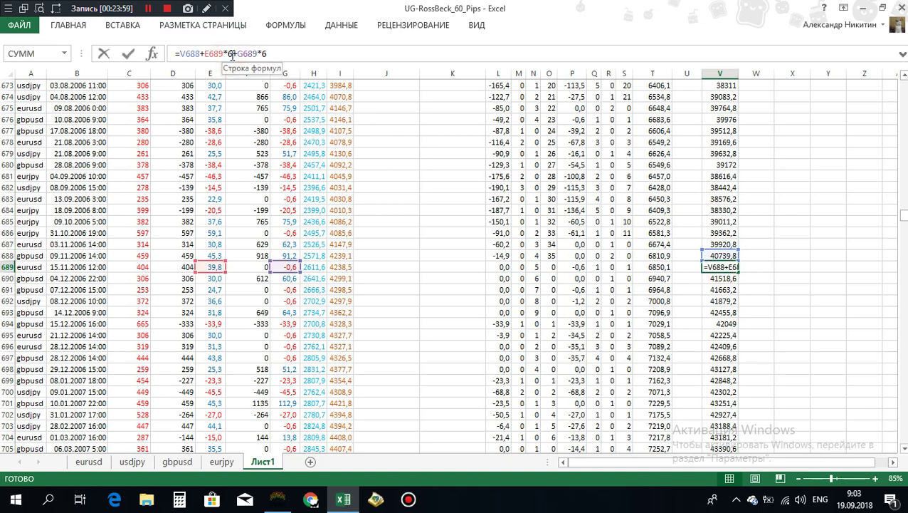
pyautogui.write('12')
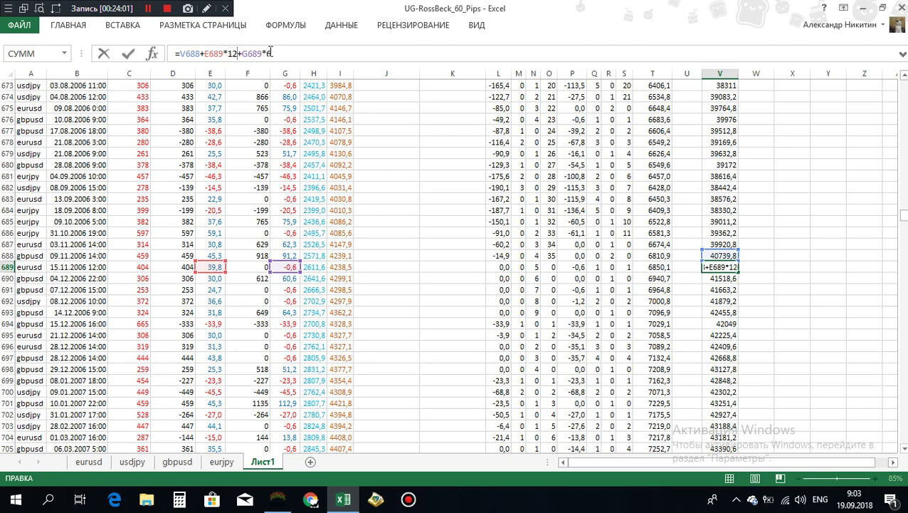
pyautogui.doubleClick(268, 54)
pyautogui.write('12')
pyautogui.press('Return')
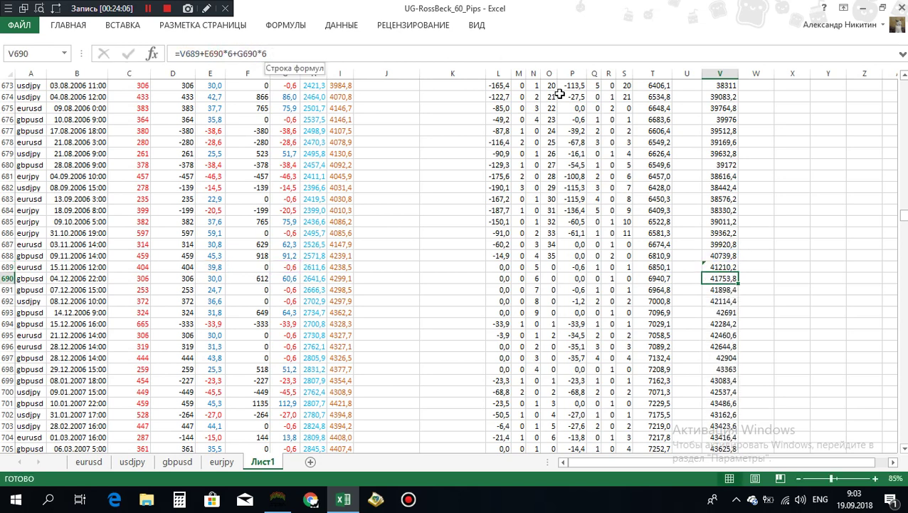
# - Fill the V689 balance formula down the rest of column V and locate the first balance above 80000
pyautogui.click(716, 267)
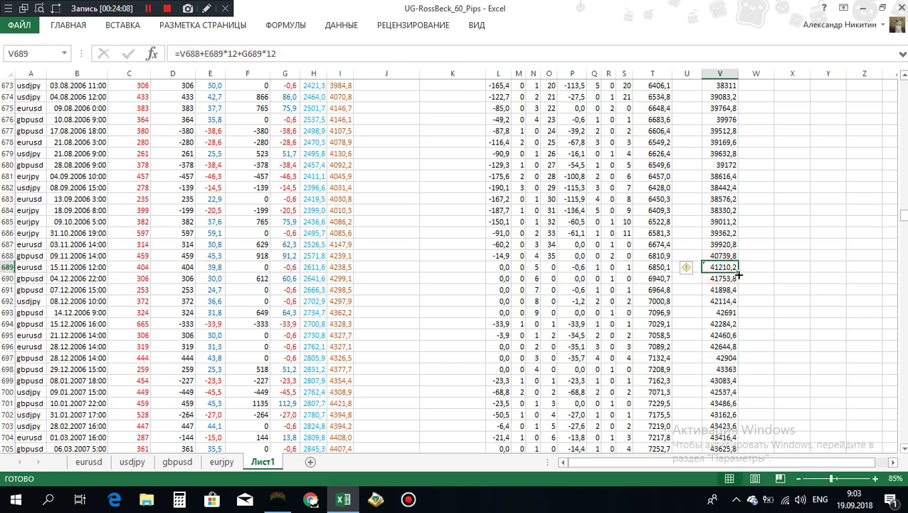
pyautogui.doubleClick(739, 274)
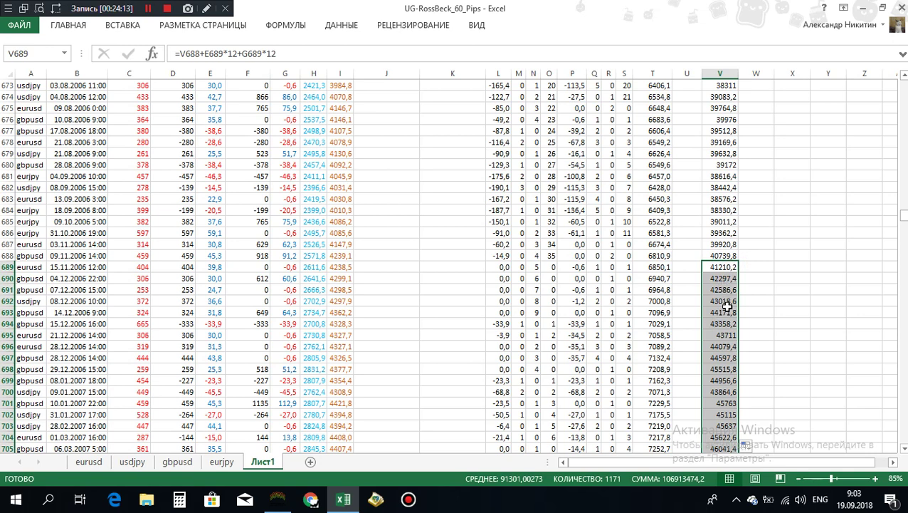
pyautogui.scroll(-16, 729, 304)
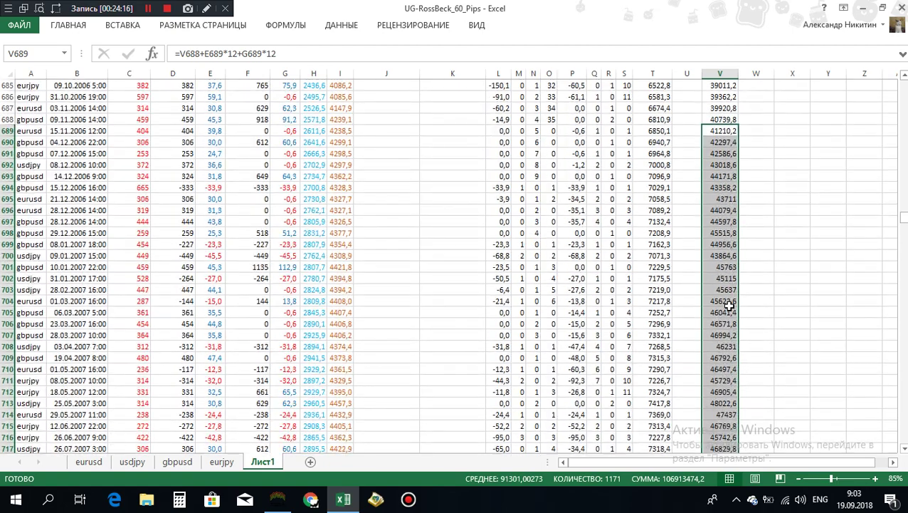
pyautogui.scroll(-18, 729, 306)
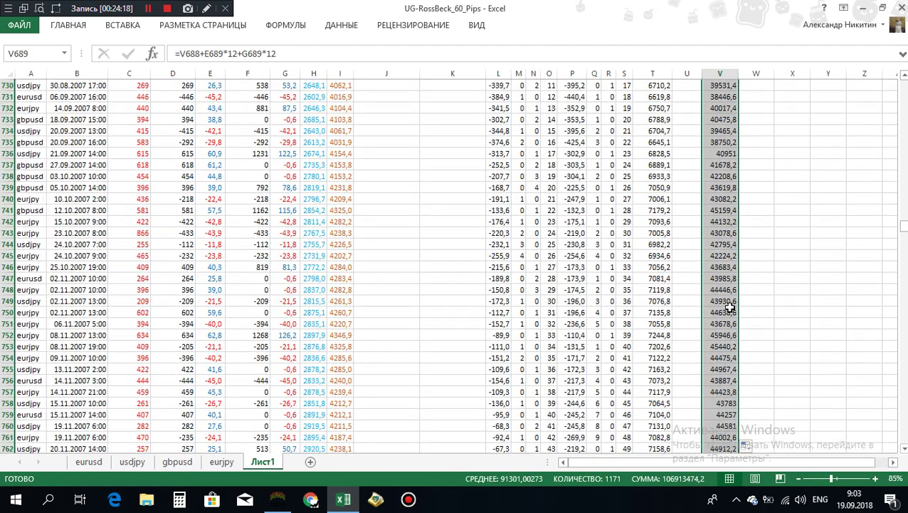
pyautogui.scroll(-16, 730, 308)
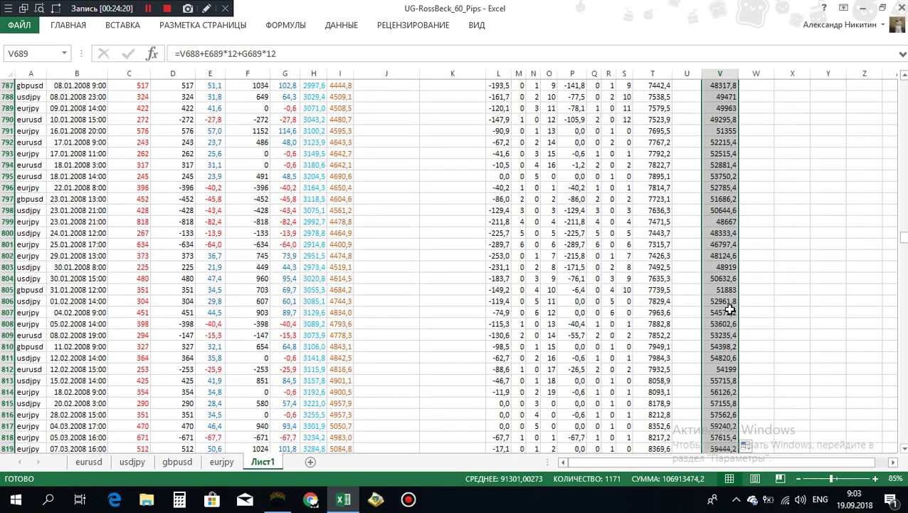
pyautogui.scroll(-18, 730, 309)
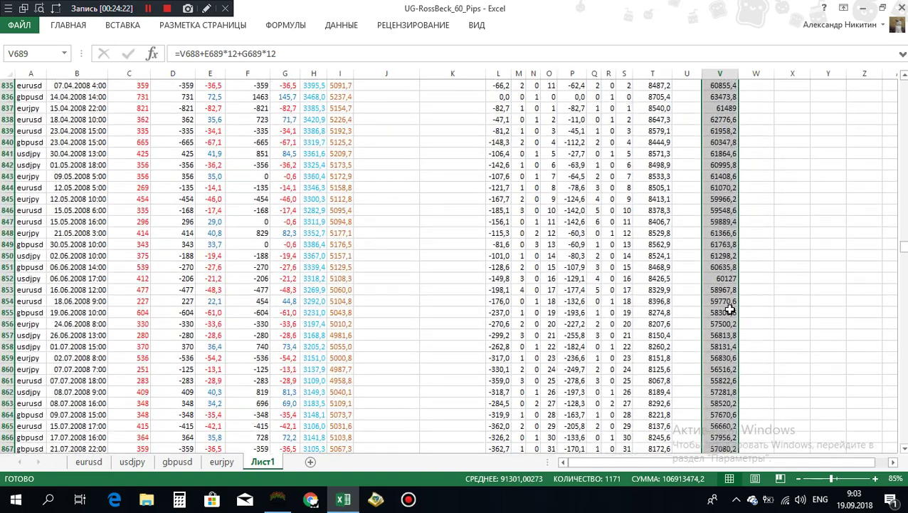
pyautogui.scroll(-19, 730, 311)
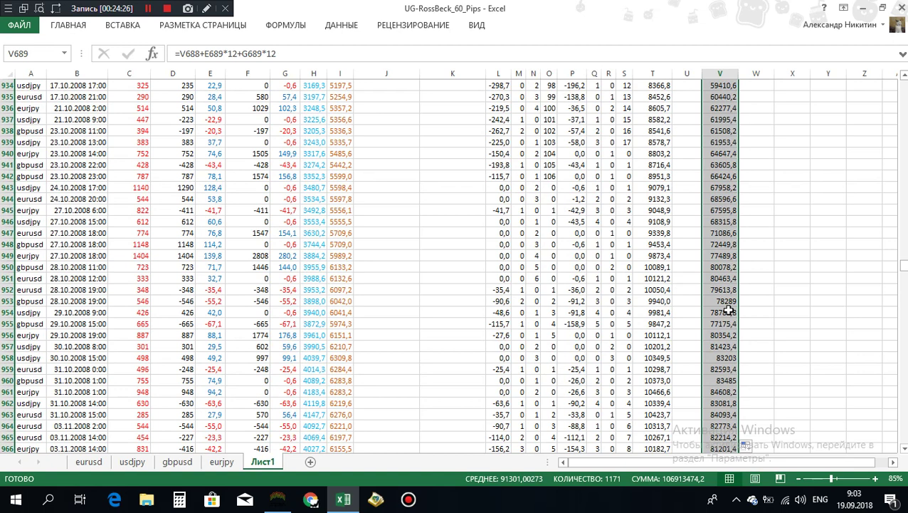
pyautogui.click(721, 266)
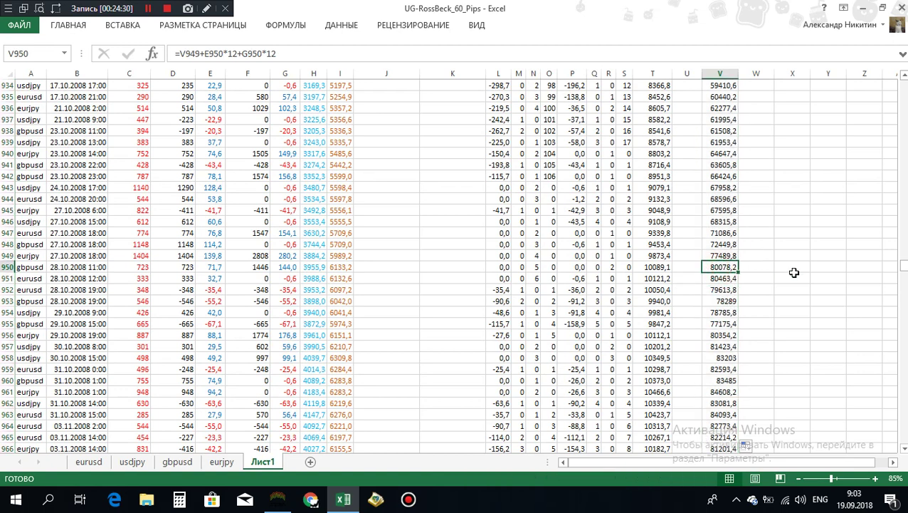
# - Raise both pip multipliers in V951 to 24, making the formula =V950+E951*24+G951*24
pyautogui.click(722, 278)
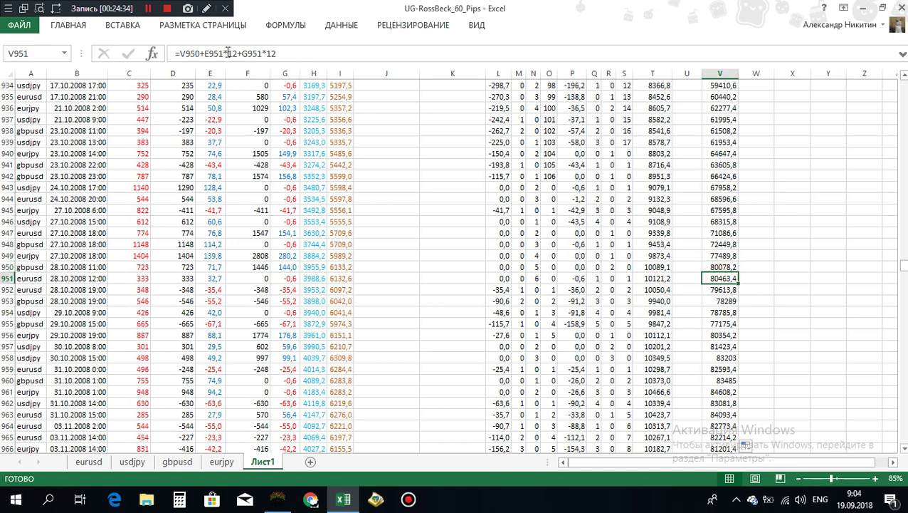
pyautogui.moveTo(227, 53); pyautogui.dragTo(238, 53)
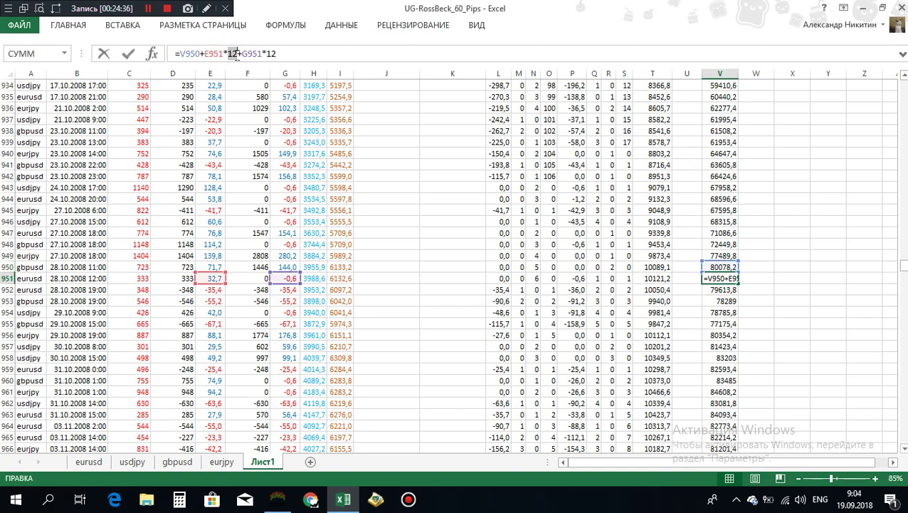
pyautogui.write('24')
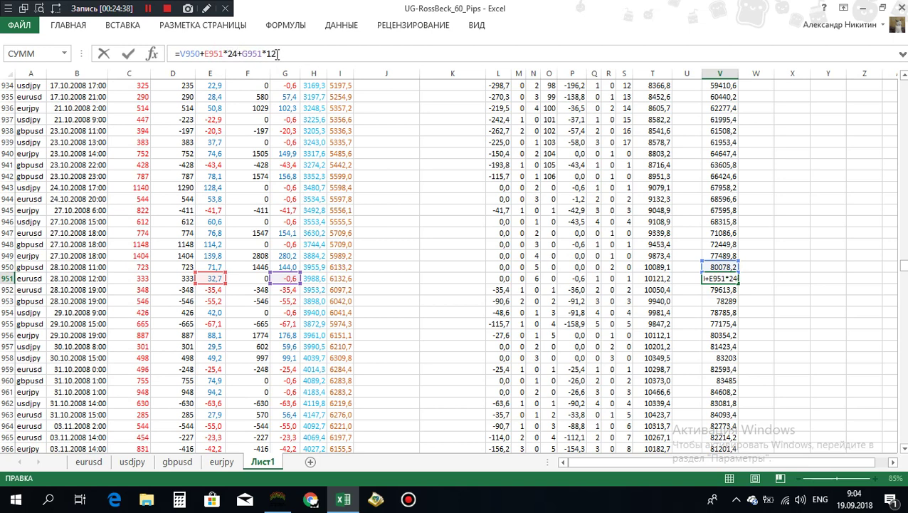
pyautogui.moveTo(268, 54); pyautogui.dragTo(280, 54)
pyautogui.write('24')
pyautogui.press('Return')
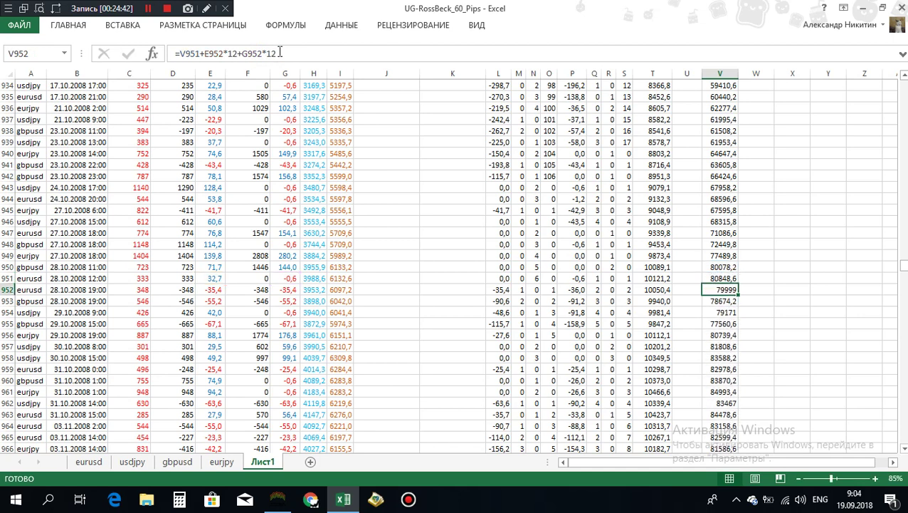
# - Fill the V951 balance formula down the rest of column V and find a balance above 160000, selecting V1577
pyautogui.click(720, 279)
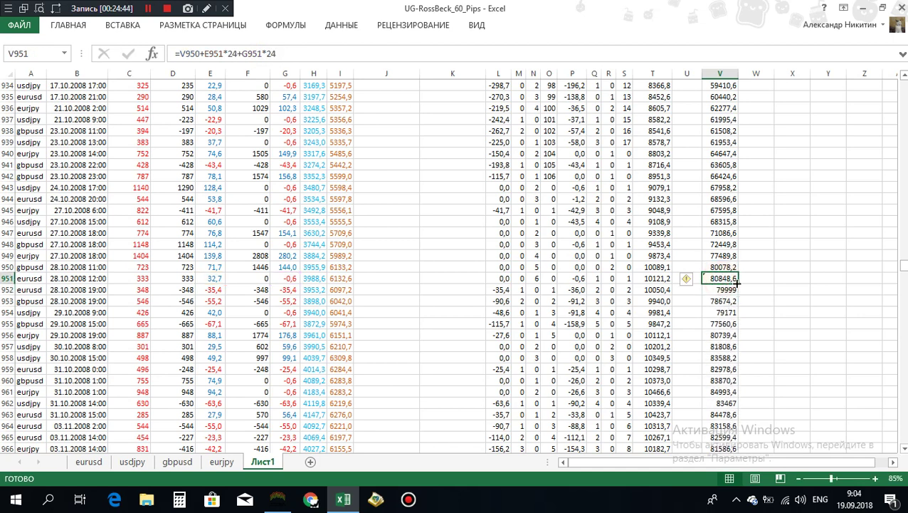
pyautogui.doubleClick(739, 284)
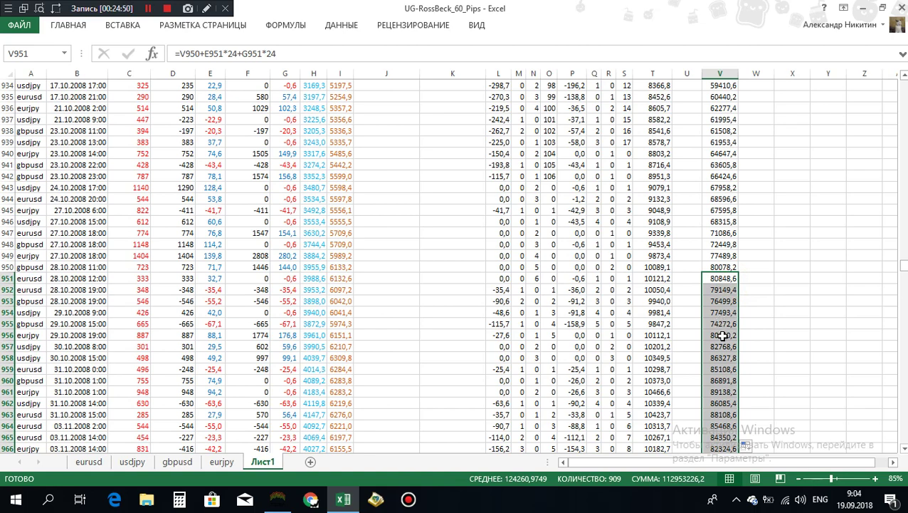
pyautogui.scroll(-9, 721, 331)
pyautogui.scroll(-11, 724, 344)
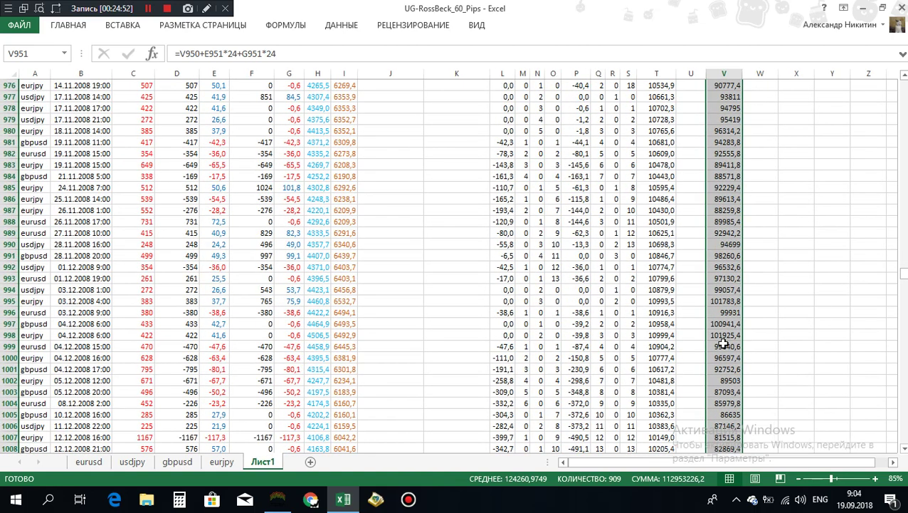
pyautogui.scroll(-19, 723, 343)
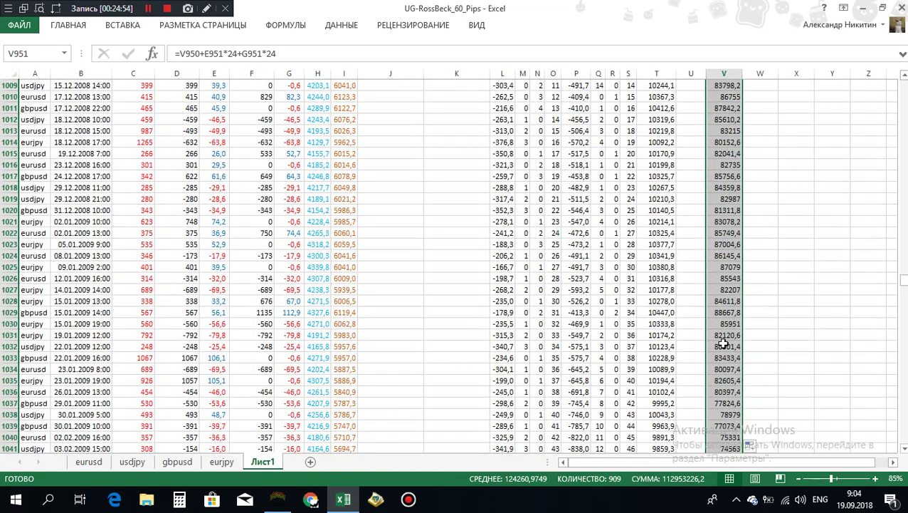
pyautogui.scroll(-6, 723, 344)
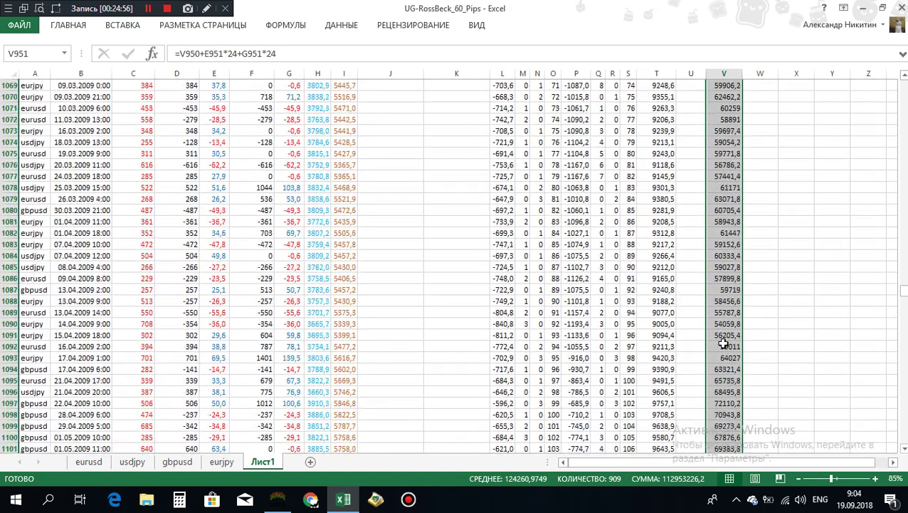
pyautogui.scroll(-9, 723, 344)
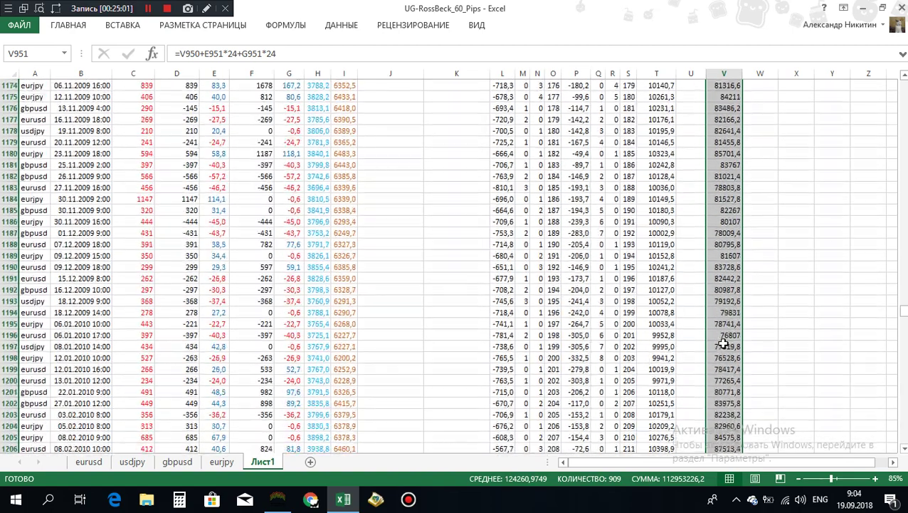
pyautogui.scroll(-14, 723, 344)
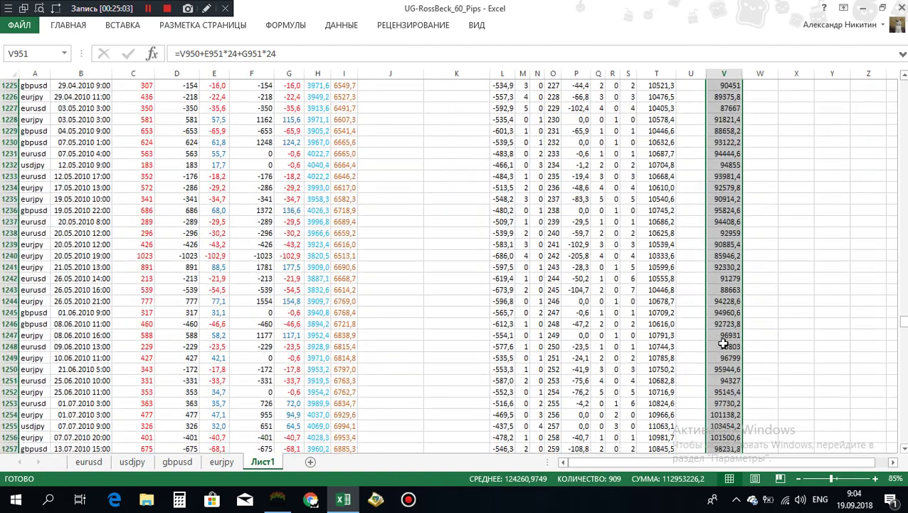
pyautogui.scroll(-4, 724, 344)
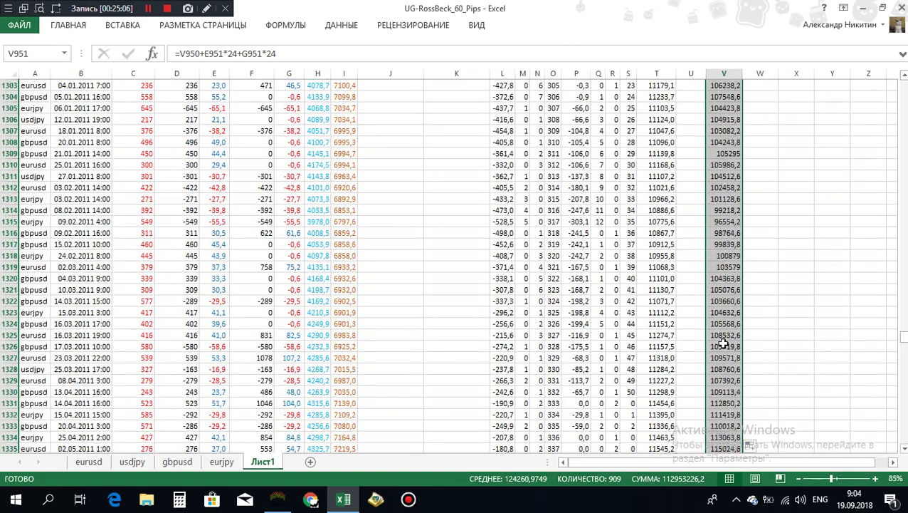
pyautogui.scroll(-10, 723, 343)
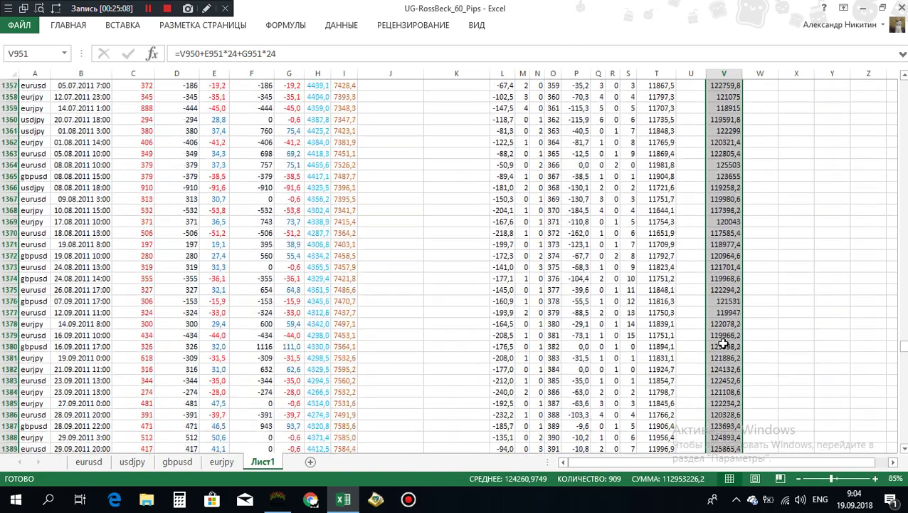
pyautogui.scroll(-8, 724, 344)
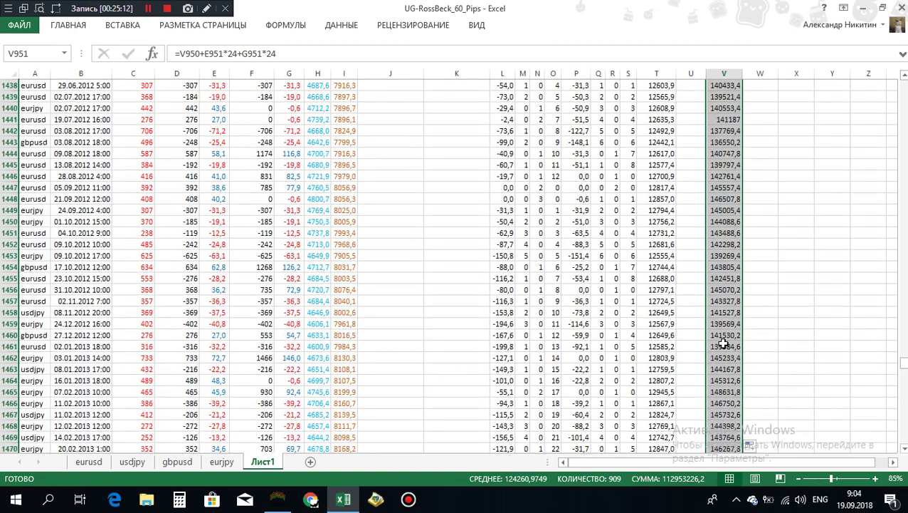
pyautogui.scroll(-12, 723, 344)
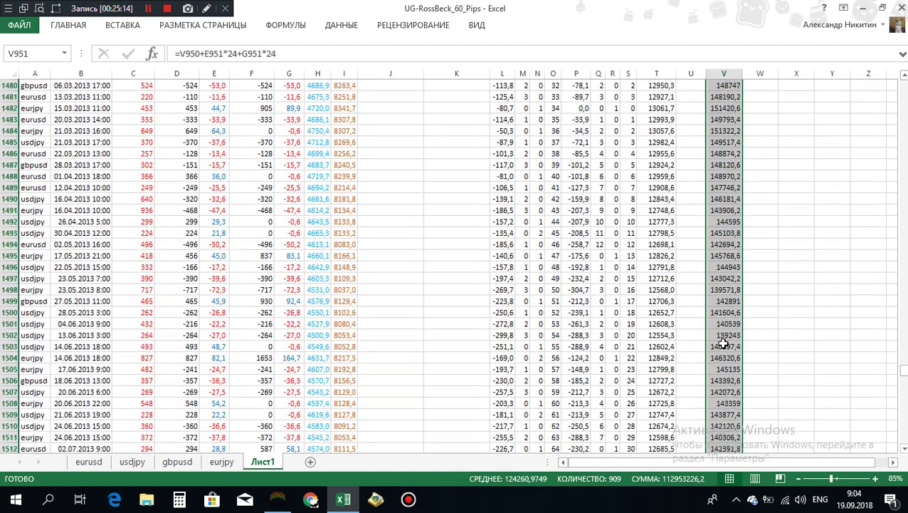
pyautogui.scroll(-12, 723, 344)
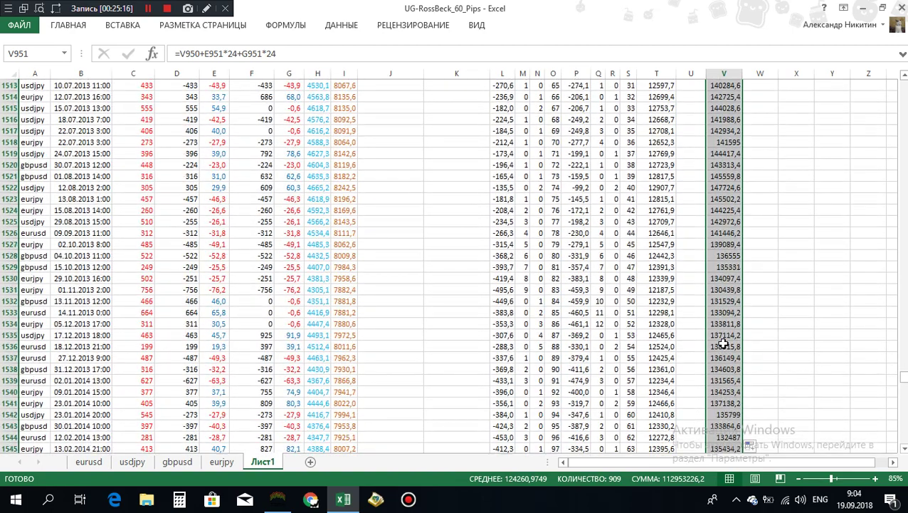
pyautogui.scroll(-10, 723, 344)
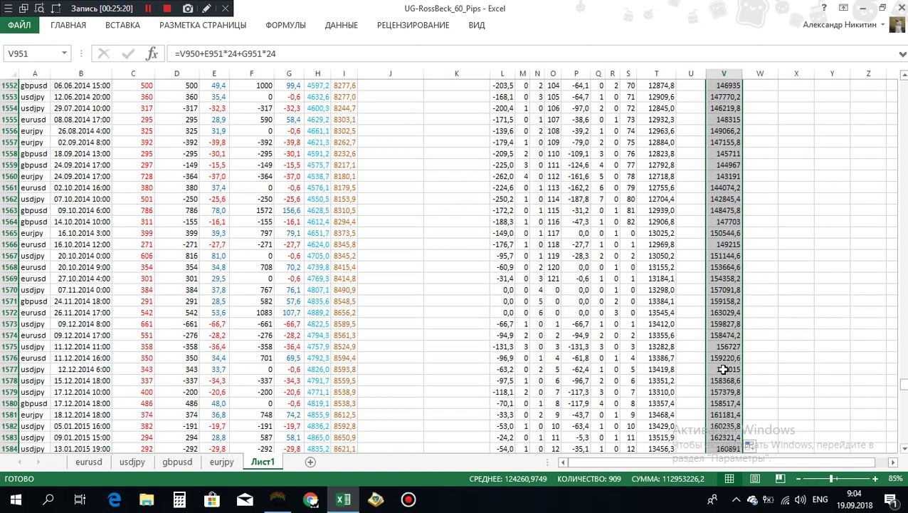
pyautogui.click(726, 369)
pyautogui.scroll(-3, 759, 227)
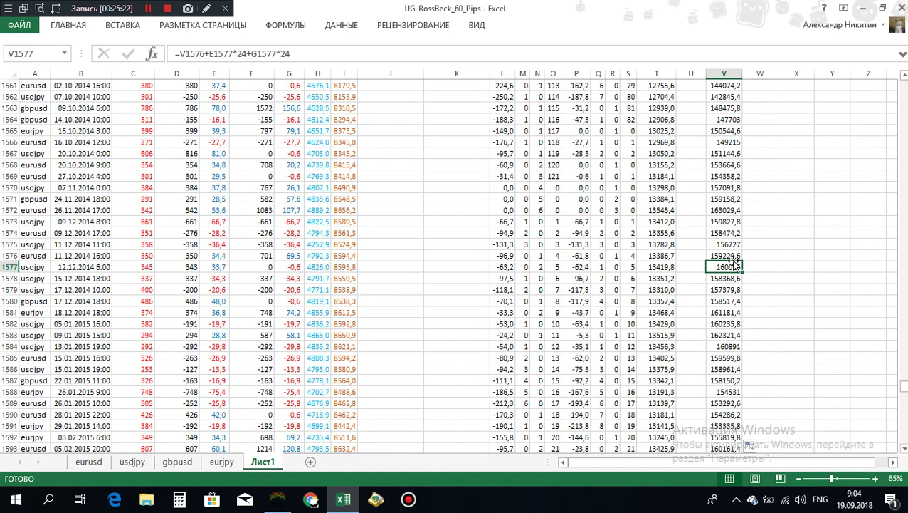
# - Raise both pip multipliers in V1578 to 48, making the formula =V1577+E1578*48+G1578*48
pyautogui.click(728, 279)
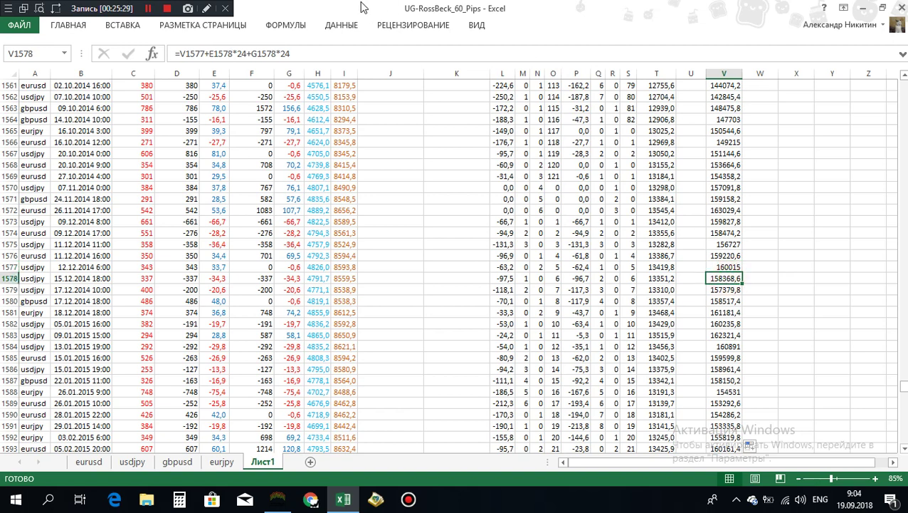
pyautogui.click(239, 54)
pyautogui.moveTo(239, 54); pyautogui.dragTo(247, 54)
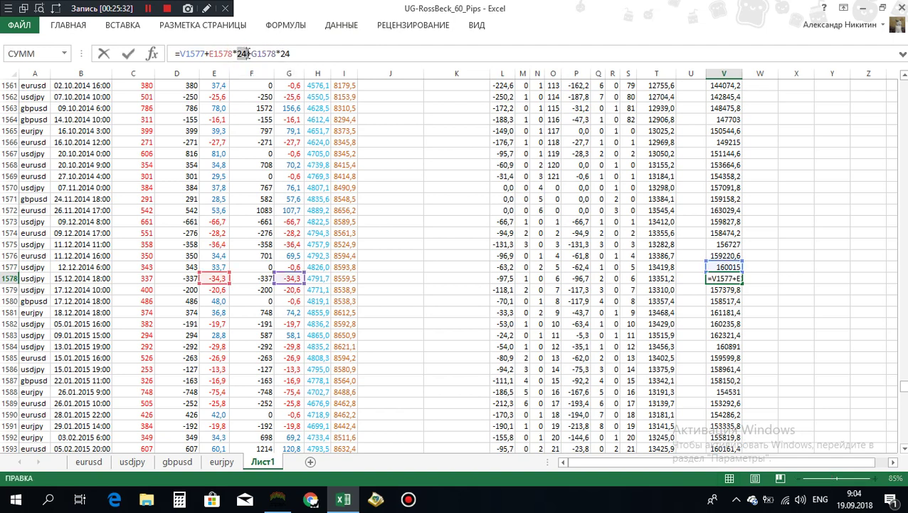
pyautogui.write('48')
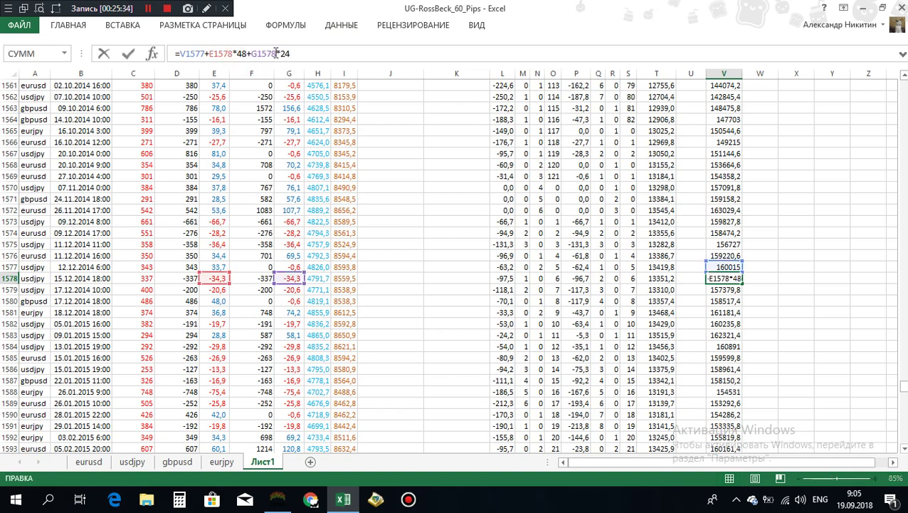
pyautogui.moveTo(282, 54); pyautogui.dragTo(293, 54)
pyautogui.write('4')
pyautogui.press('Return')
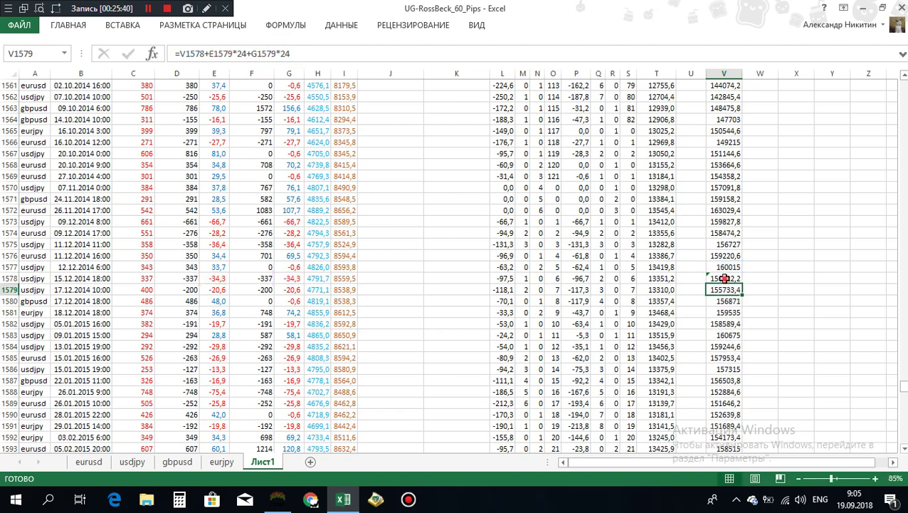
# - Fill the V1578 balance formula down the rest of column V and select the final balance in V1859
pyautogui.click(724, 278)
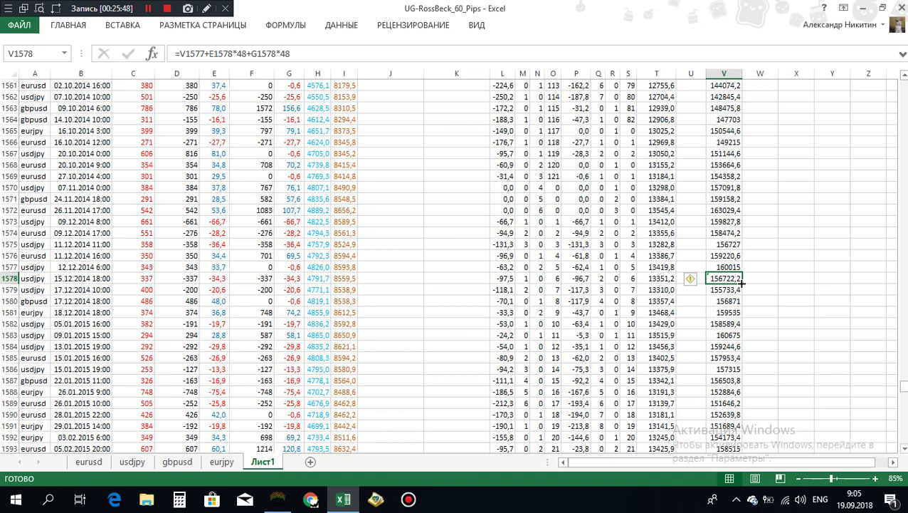
pyautogui.doubleClick(741, 282)
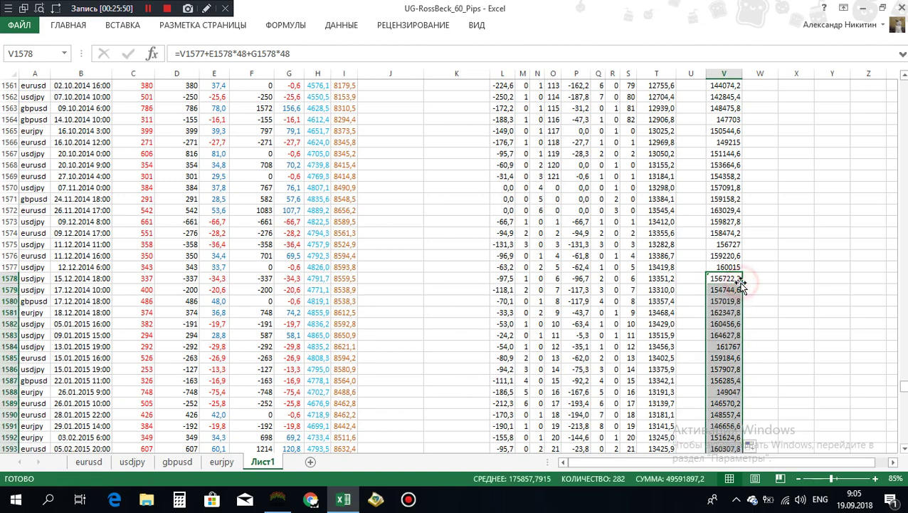
pyautogui.scroll(-9, 724, 303)
pyautogui.scroll(-20, 724, 303)
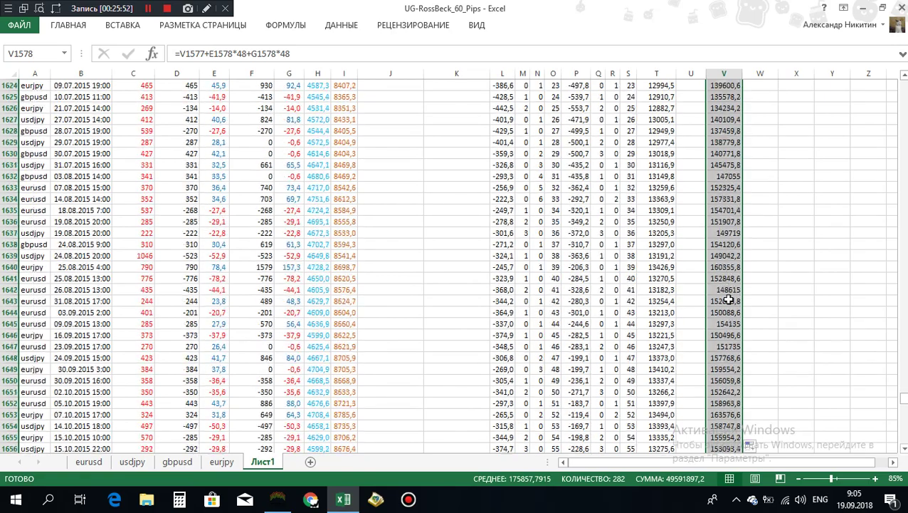
pyautogui.scroll(-20, 730, 297)
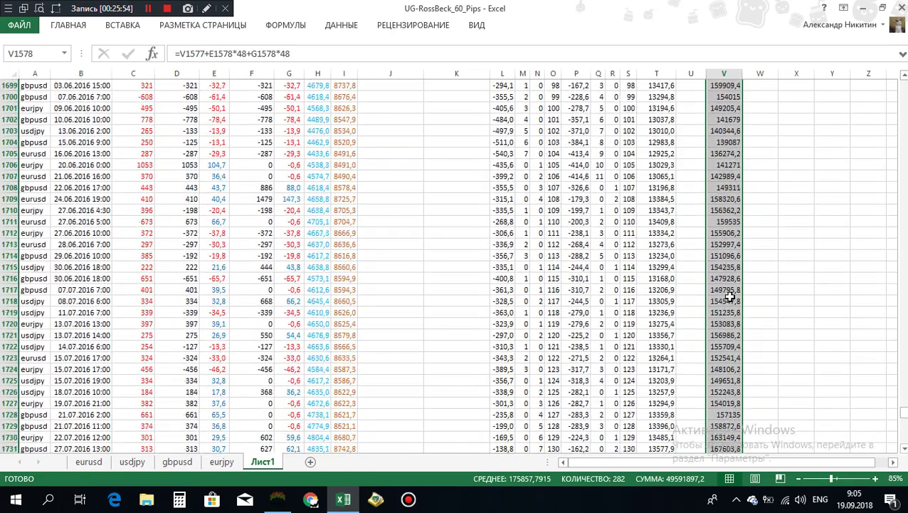
pyautogui.scroll(-20, 730, 297)
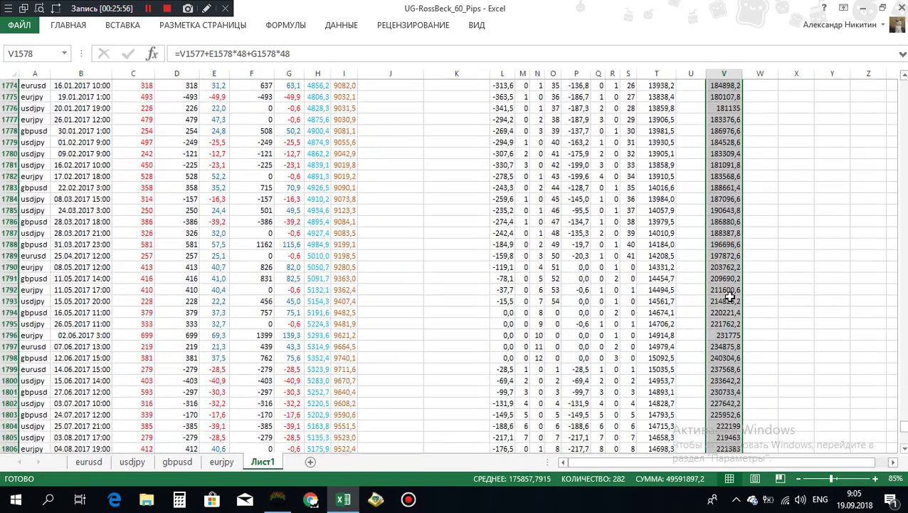
pyautogui.scroll(-12, 724, 296)
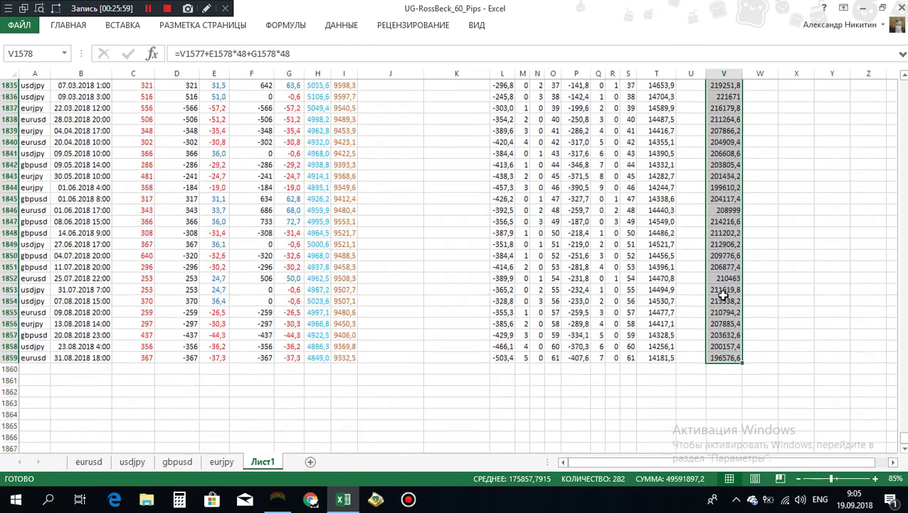
pyautogui.click(721, 335)
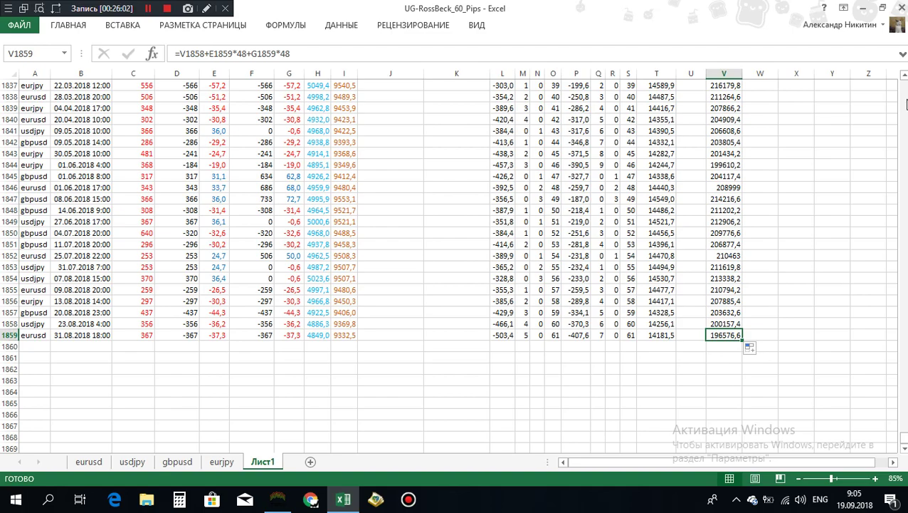
# - Insert a line chart of the balances in V1:V1859 and move it next to the upper rows of column V
pyautogui.moveTo(905, 443); pyautogui.dragTo(904, 82)
pyautogui.click(721, 85)
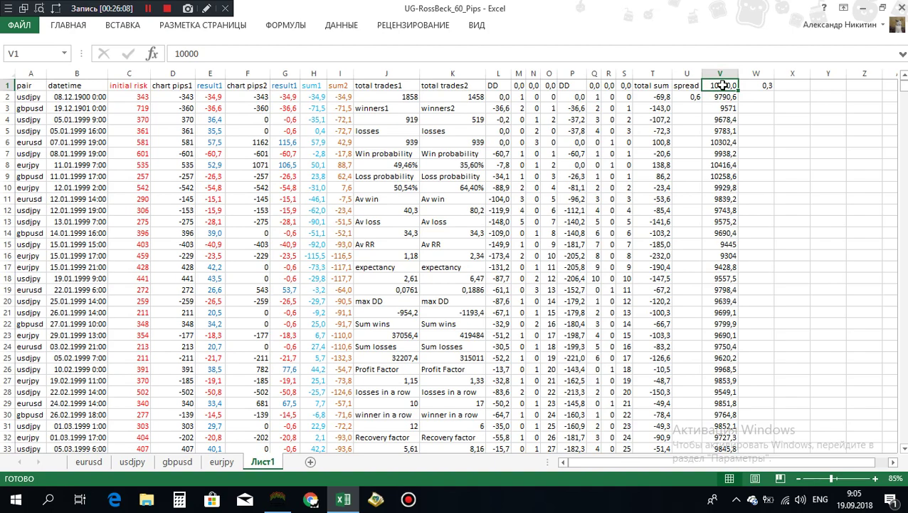
pyautogui.hotkey('ctrl', 'shift', 'Down')
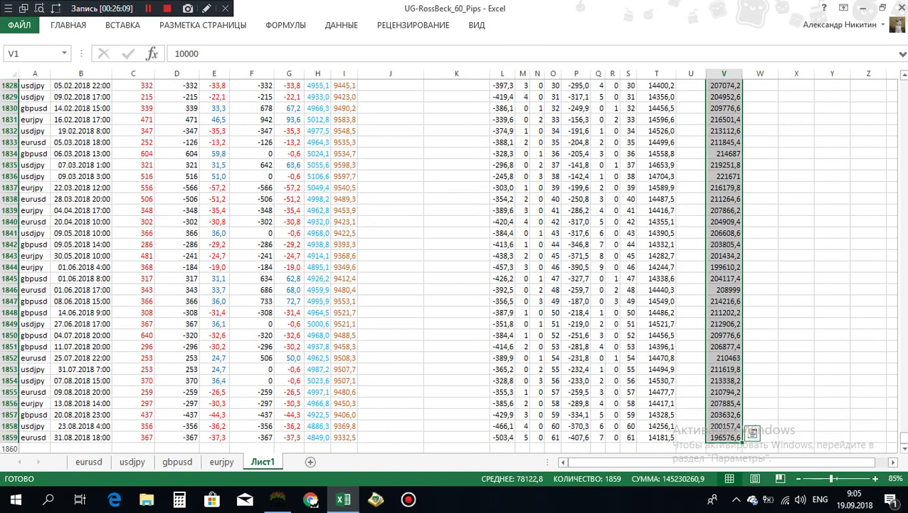
pyautogui.moveTo(905, 440); pyautogui.dragTo(894, 71)
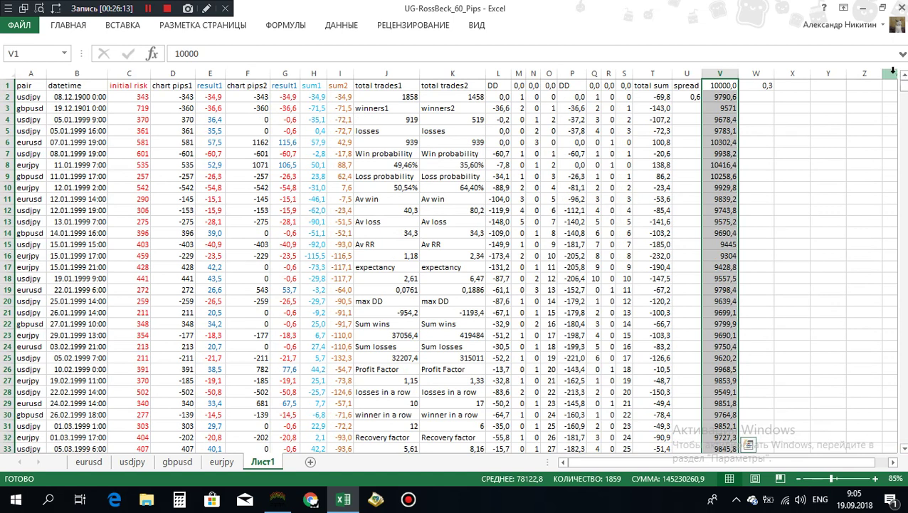
pyautogui.click(123, 26)
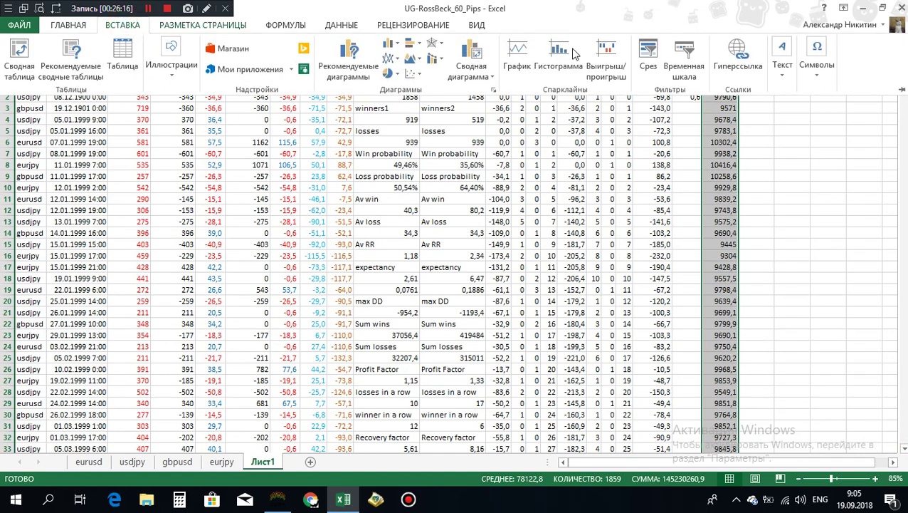
pyautogui.click(393, 59)
pyautogui.click(401, 102)
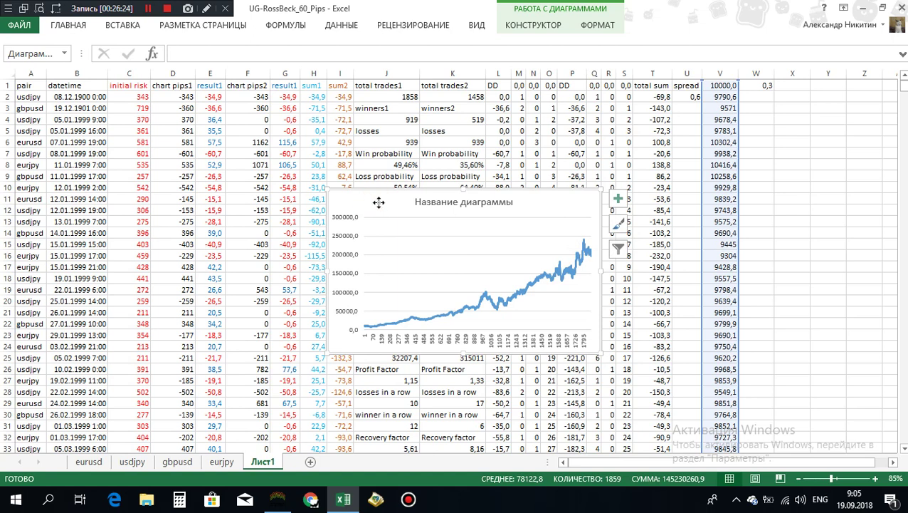
pyautogui.moveTo(379, 203)
pyautogui.mouseDown()
pyautogui.moveTo(455, 198)
pyautogui.moveTo(420, 115)
pyautogui.moveTo(455, 158)
pyautogui.moveTo(471, 216)
pyautogui.mouseUp()
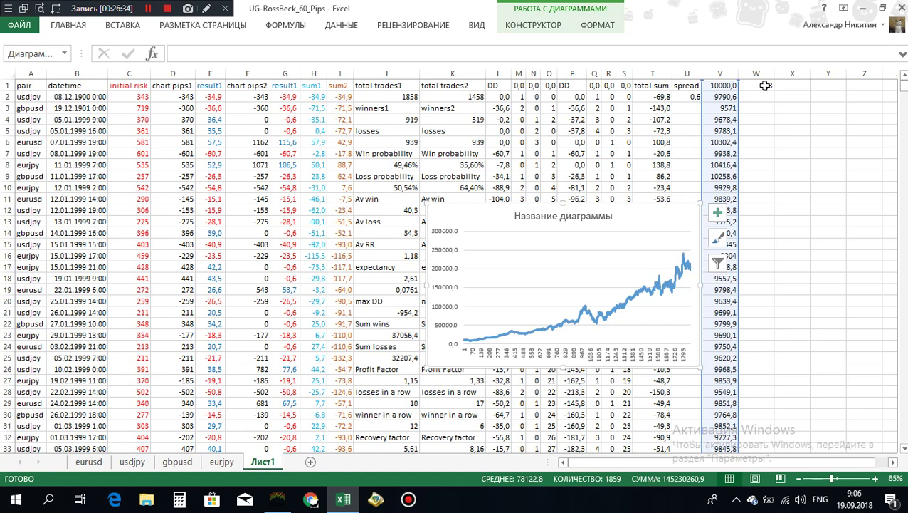
# - Move the balance line chart from Лист1 to its own separate sheet named Диаграмма1
pyautogui.click(765, 86)
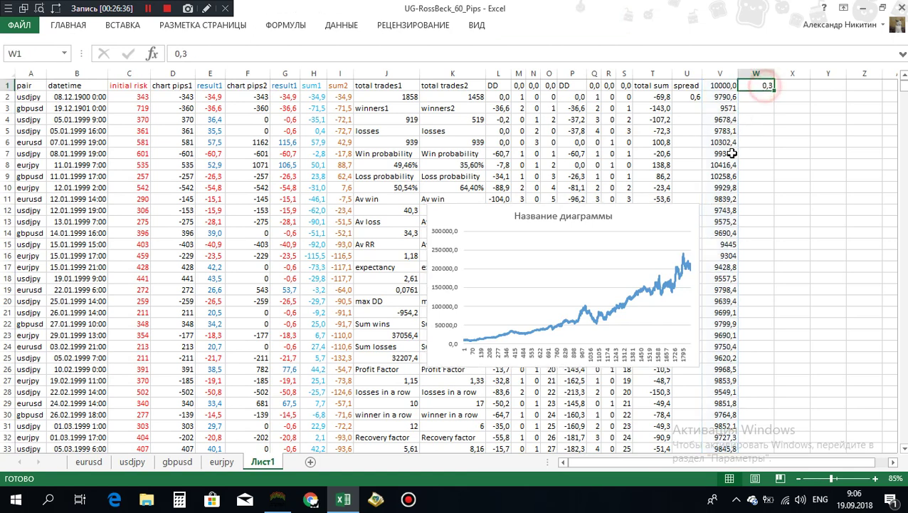
pyautogui.click(641, 223)
pyautogui.rightClick(643, 223)
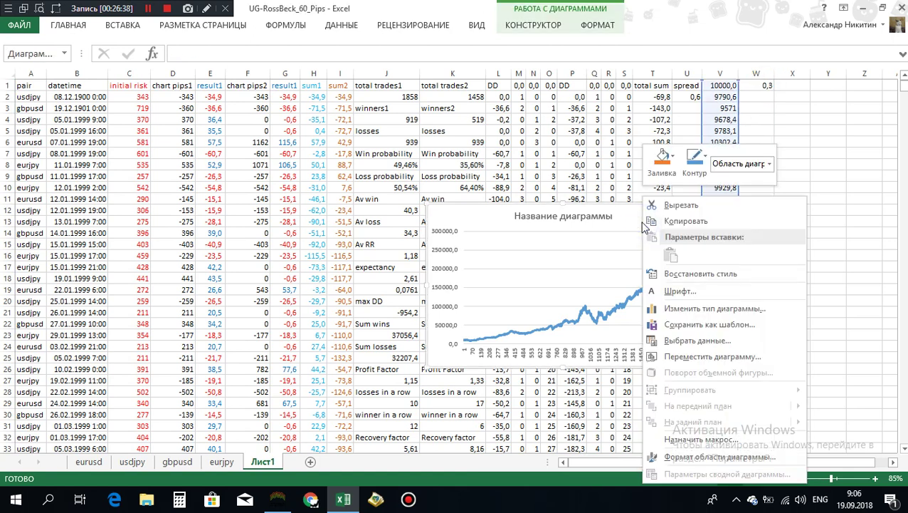
pyautogui.click(725, 356)
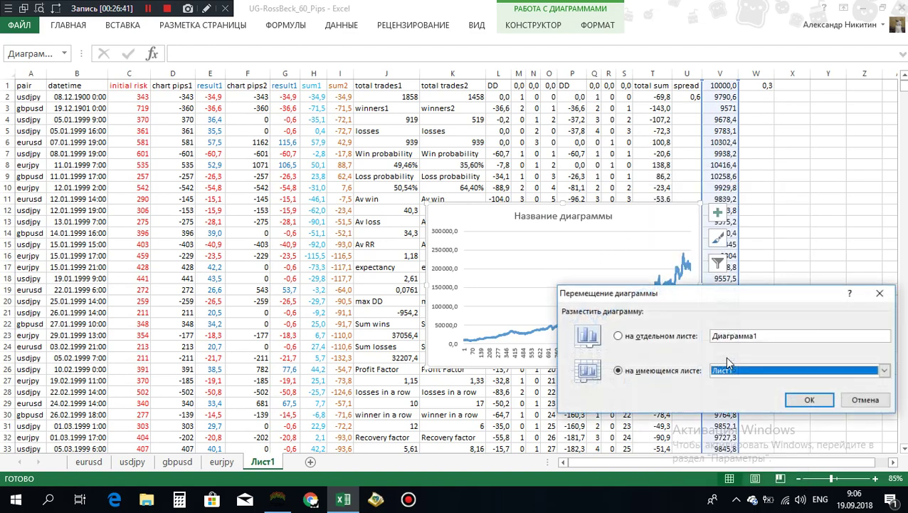
pyautogui.click(618, 336)
pyautogui.click(809, 399)
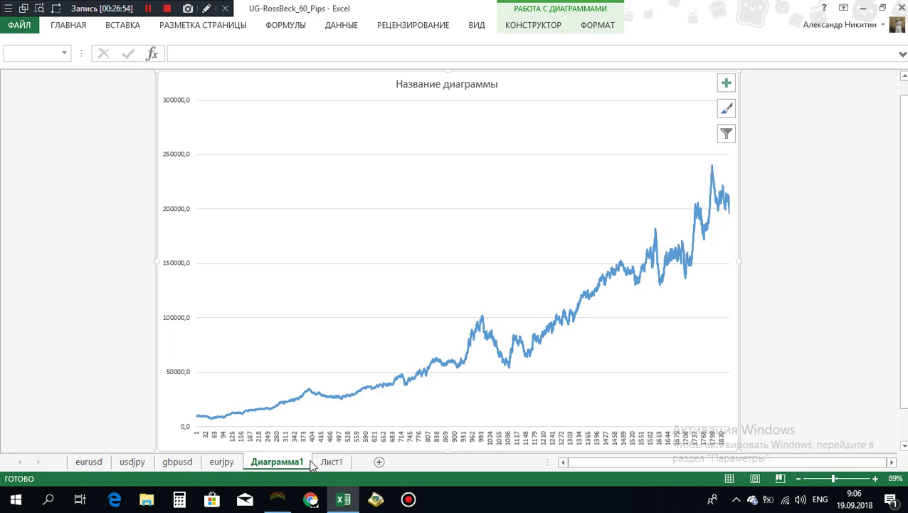
# - Return to Лист1 and check the final balance in V1859
pyautogui.click(332, 463)
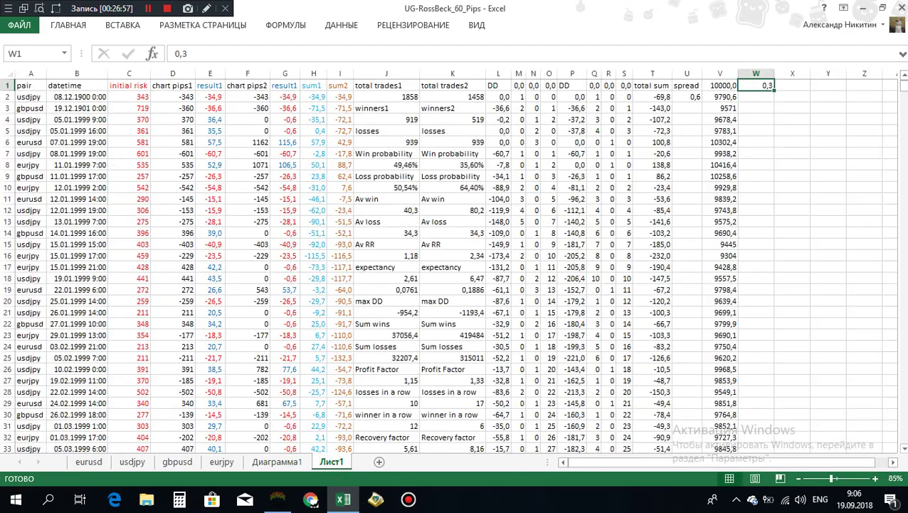
pyautogui.moveTo(905, 88); pyautogui.dragTo(904, 435)
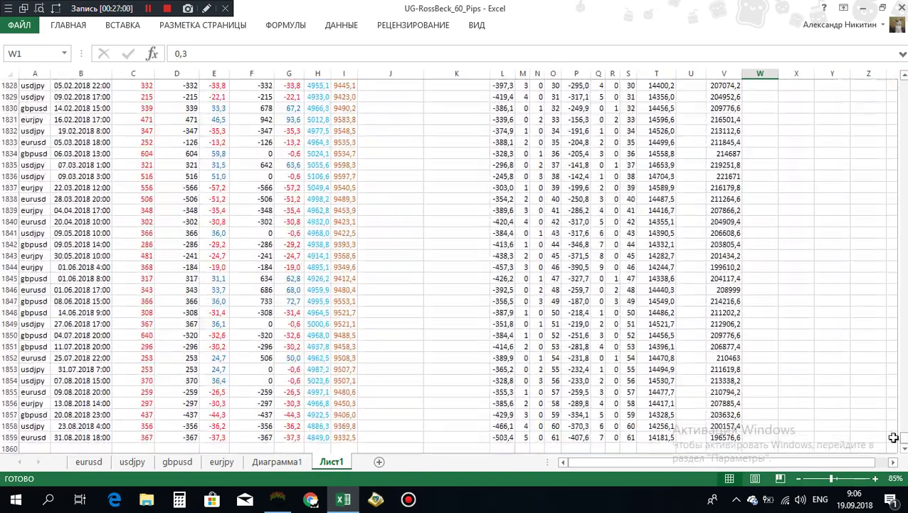
pyautogui.click(724, 437)
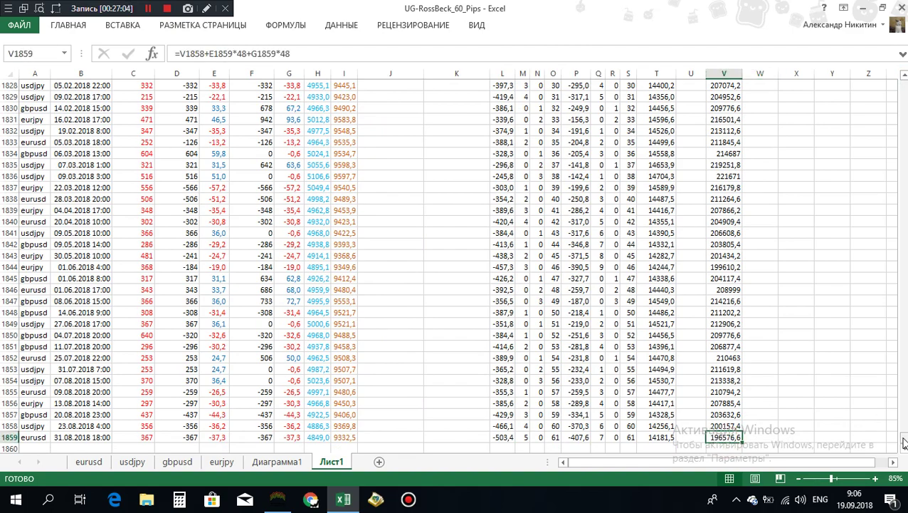
pyautogui.moveTo(904, 443); pyautogui.dragTo(904, 80)
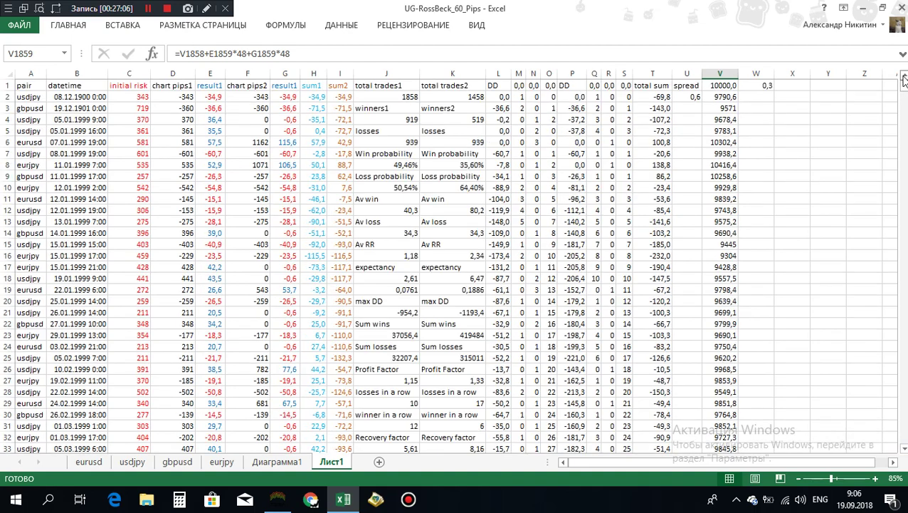
# - Enter the heading "net income" in X1 and widen column X to fit it
pyautogui.click(792, 84)
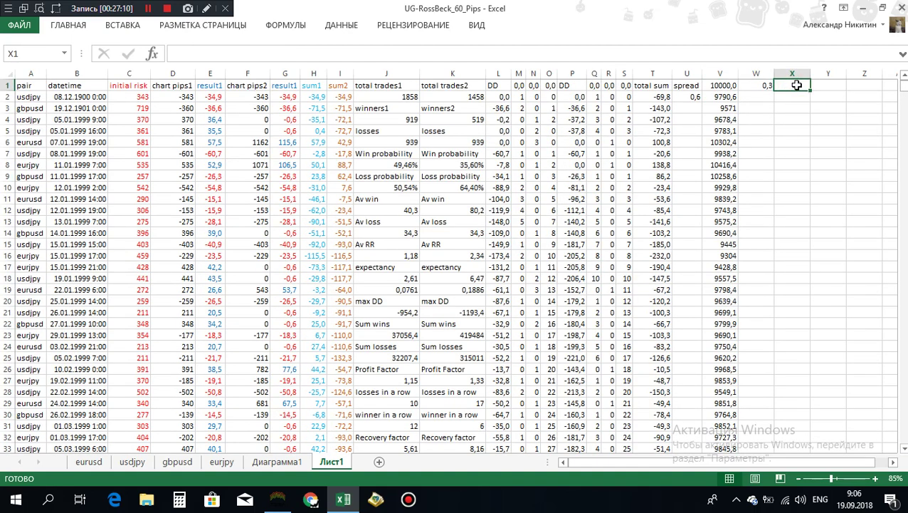
pyautogui.write('net income')
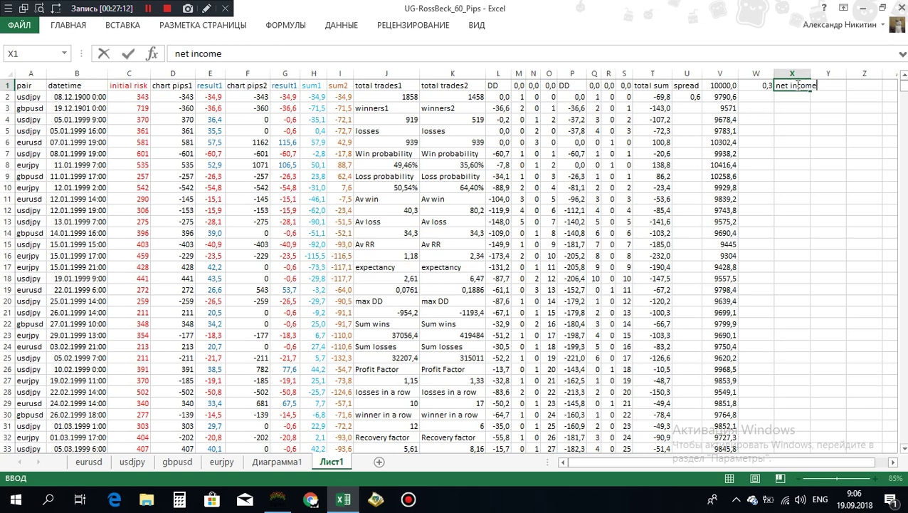
pyautogui.press('Return')
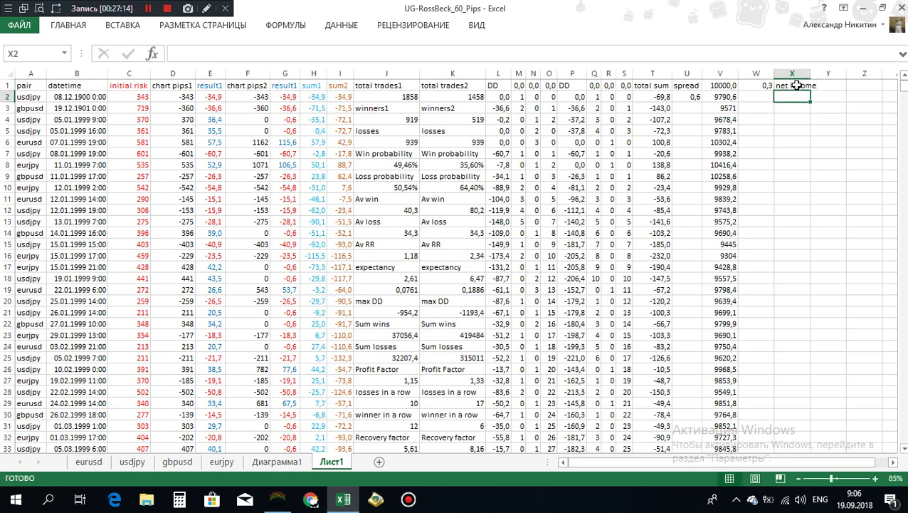
pyautogui.moveTo(810, 73); pyautogui.dragTo(819, 74)
pyautogui.click(793, 92)
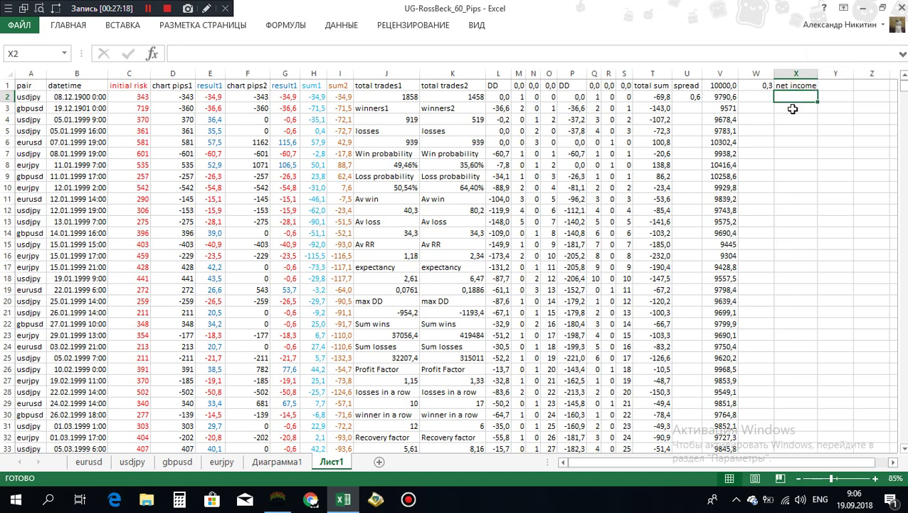
# - Calculate the net income in X2 as the final balance minus the deposit with =V1859-V1
pyautogui.click(791, 97)
pyautogui.write('=')
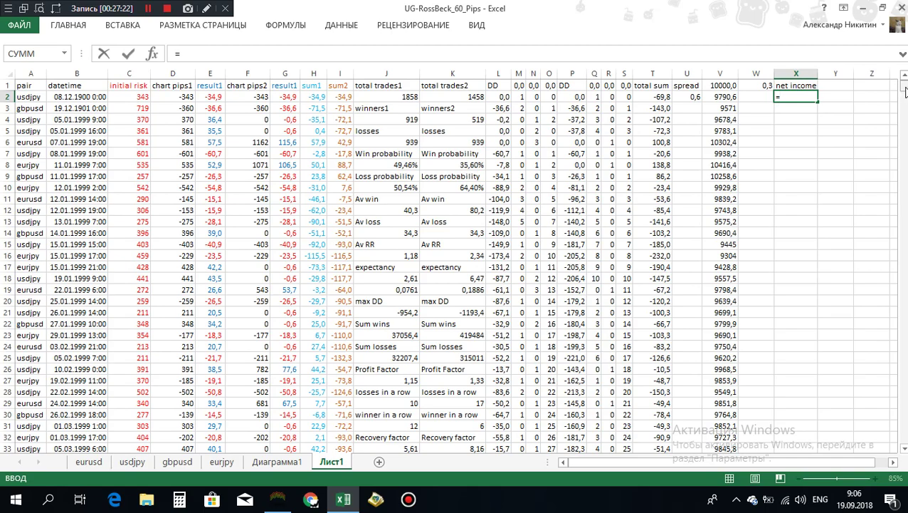
pyautogui.moveTo(903, 91); pyautogui.dragTo(907, 66)
pyautogui.click(716, 437)
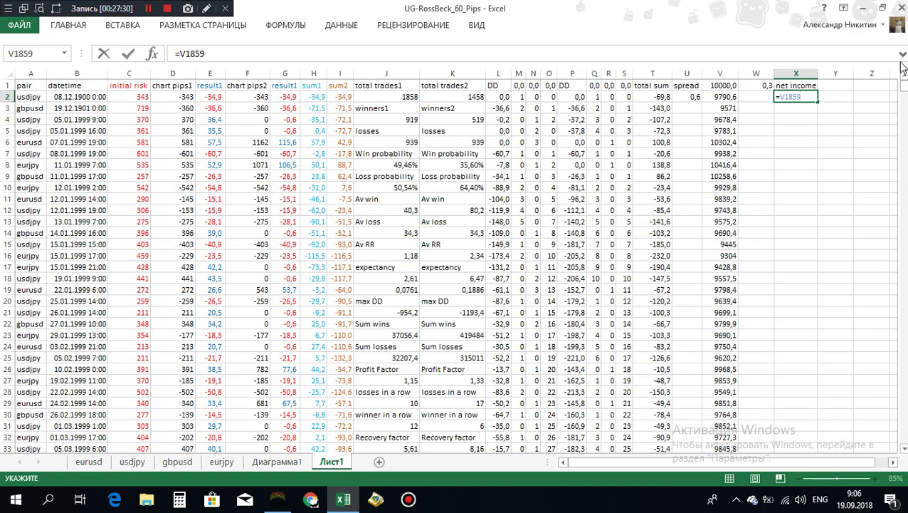
pyautogui.write('-')
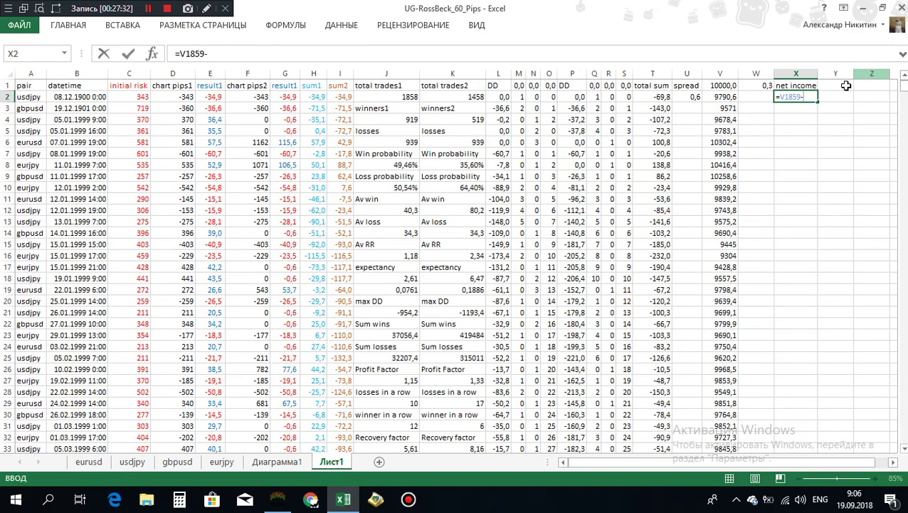
pyautogui.click(719, 85)
pyautogui.press('Return')
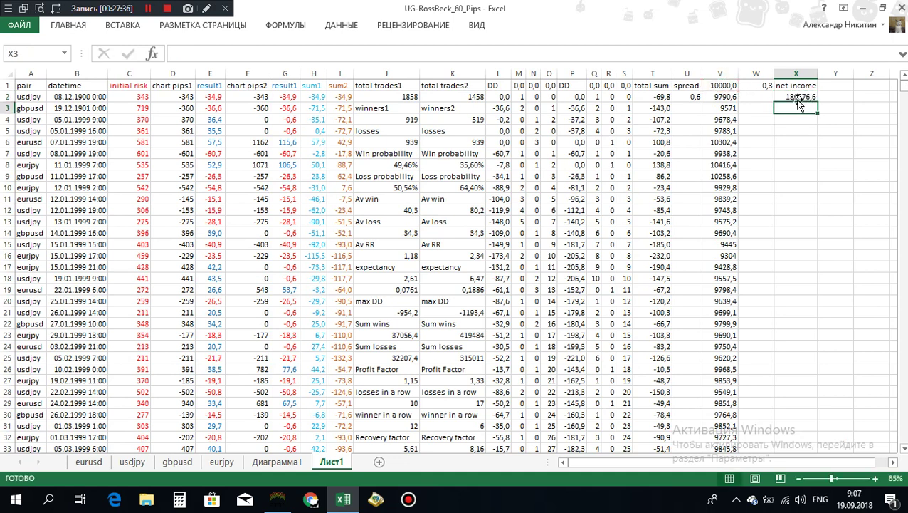
pyautogui.click(783, 95)
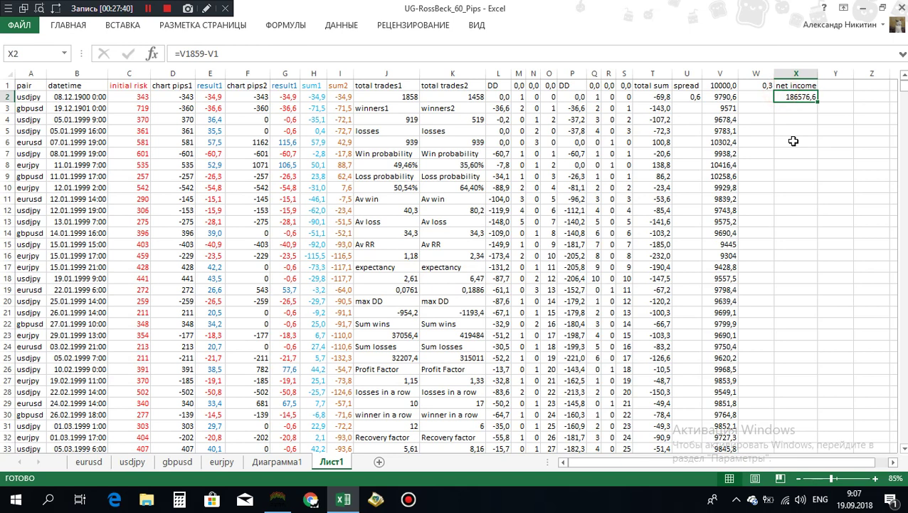
pyautogui.click(789, 108)
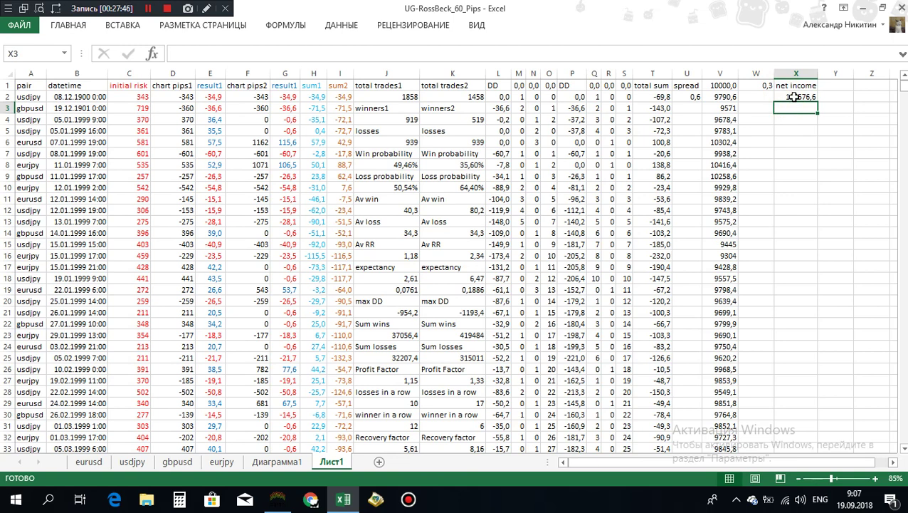
# - Divide the net income by the starting deposit in X3 with the formula =X2/V1
pyautogui.click(792, 97)
pyautogui.click(797, 110)
pyautogui.write('=')
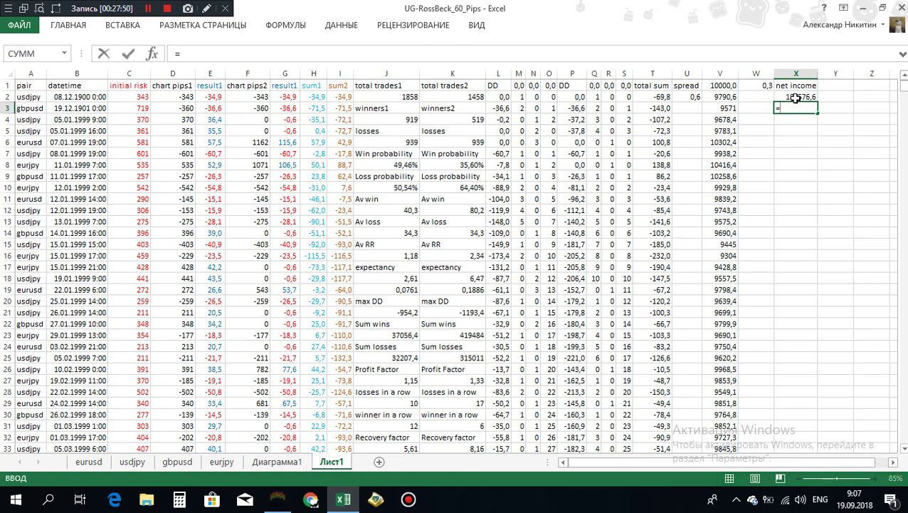
pyautogui.click(796, 97)
pyautogui.write('/')
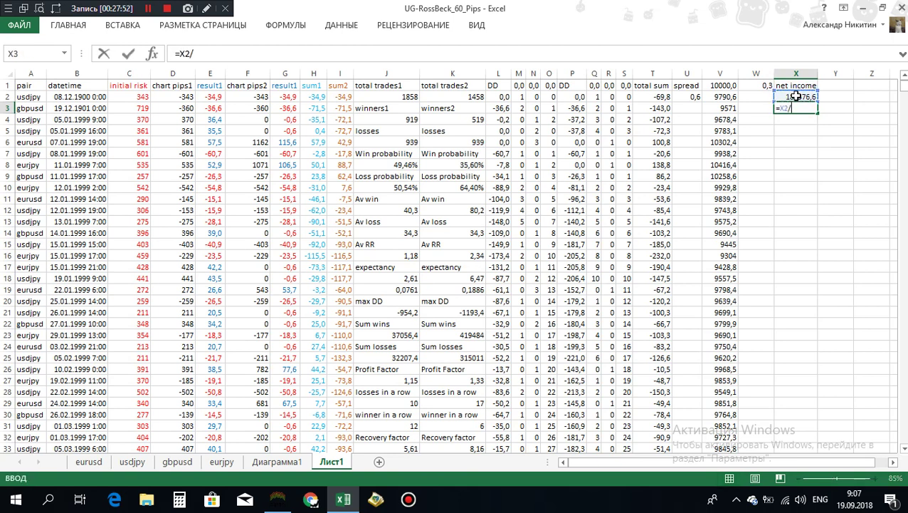
pyautogui.click(721, 86)
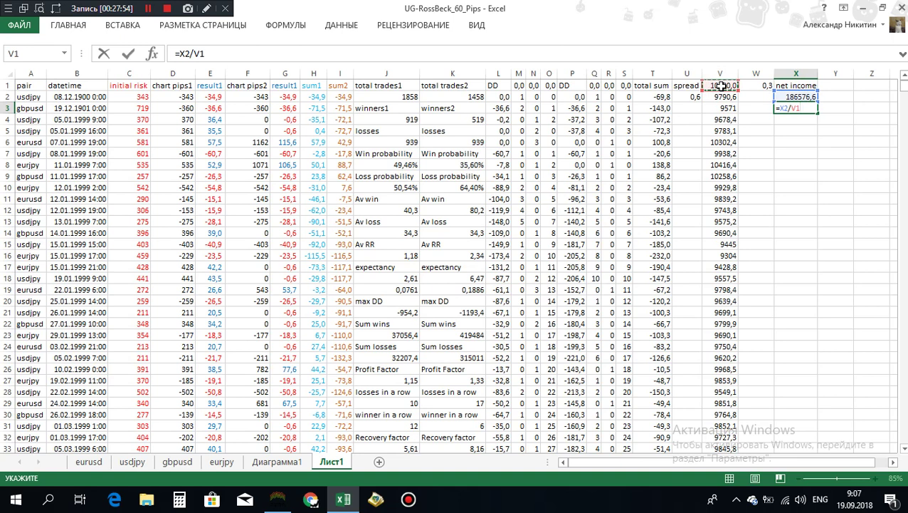
pyautogui.press('Return')
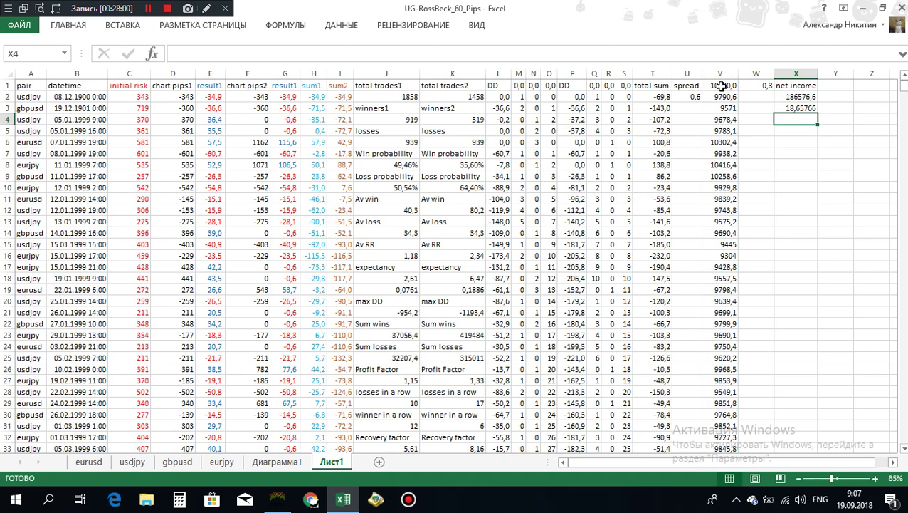
# - Format the return ratio in X3 as a percentage
pyautogui.click(796, 109)
pyautogui.rightClick(796, 109)
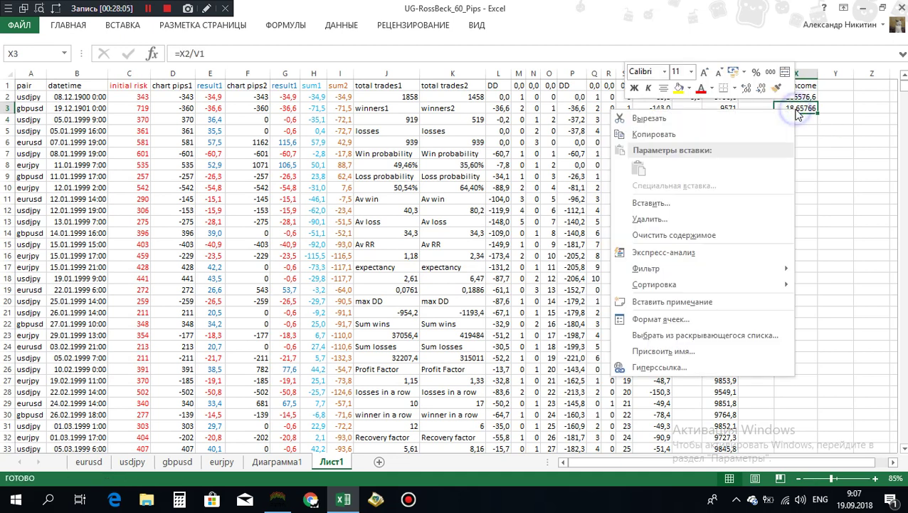
pyautogui.click(756, 74)
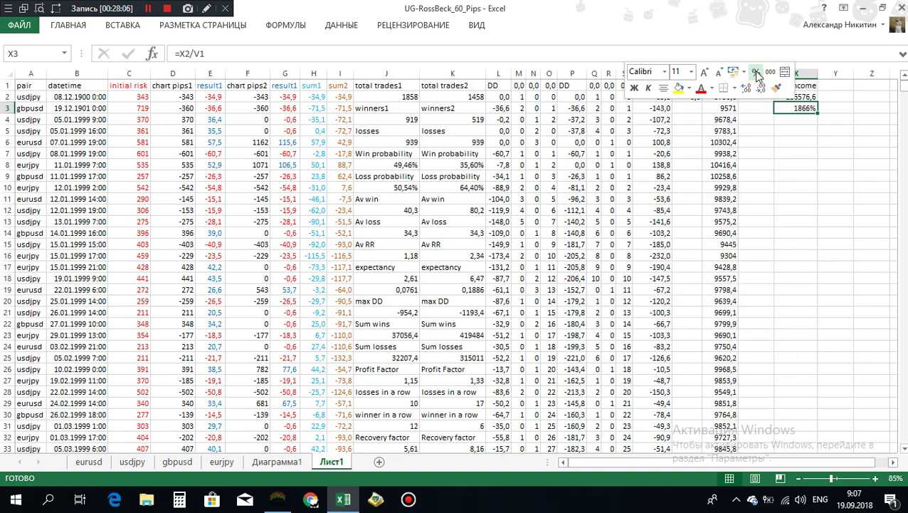
pyautogui.click(798, 119)
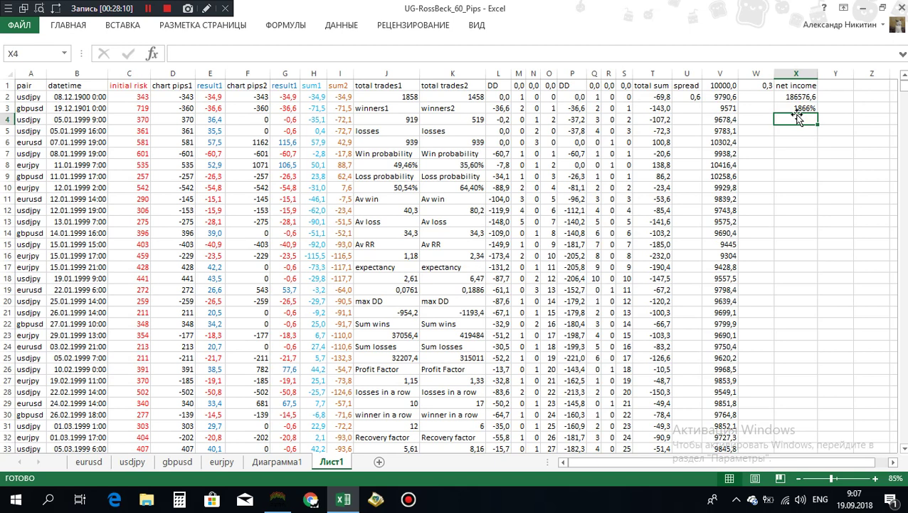
pyautogui.click(800, 107)
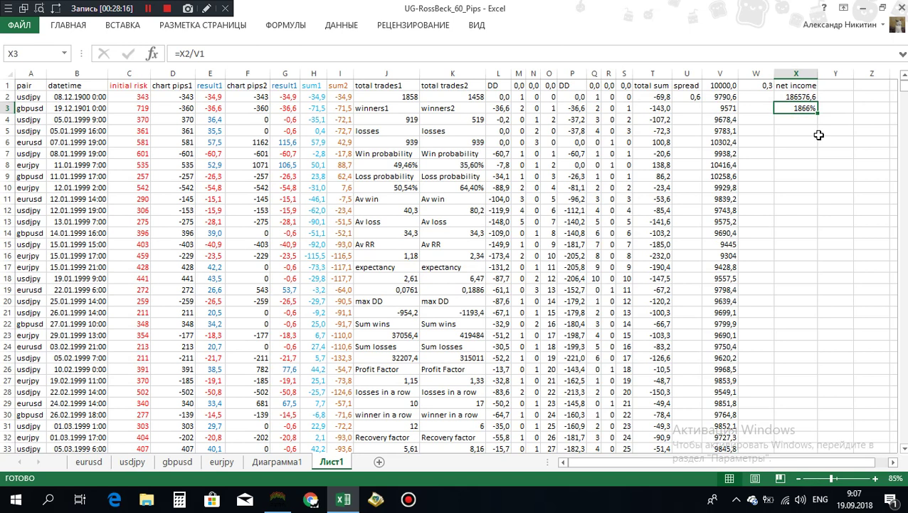
# - Check the first trade dates in column B and correct the year in B3 to 1999, making it 19.12.1999
pyautogui.click(80, 96)
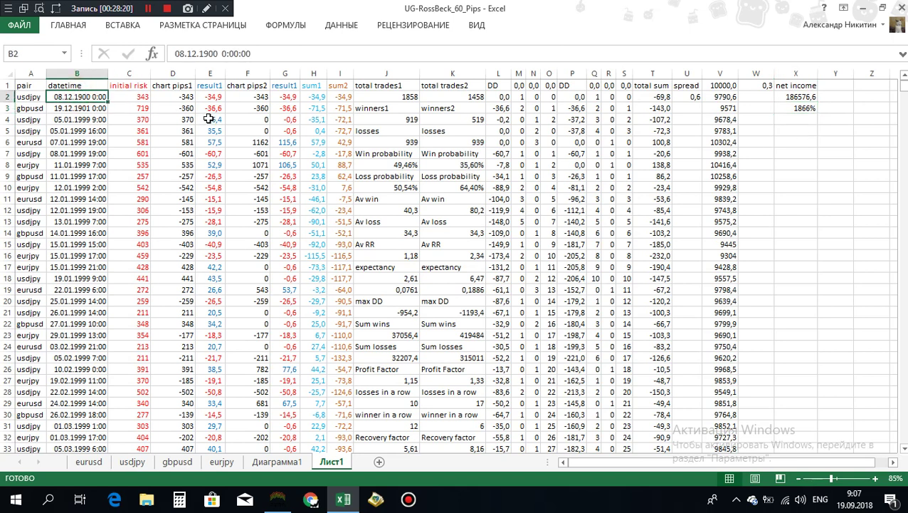
pyautogui.click(84, 110)
pyautogui.click(93, 97)
pyautogui.click(84, 121)
pyautogui.click(84, 108)
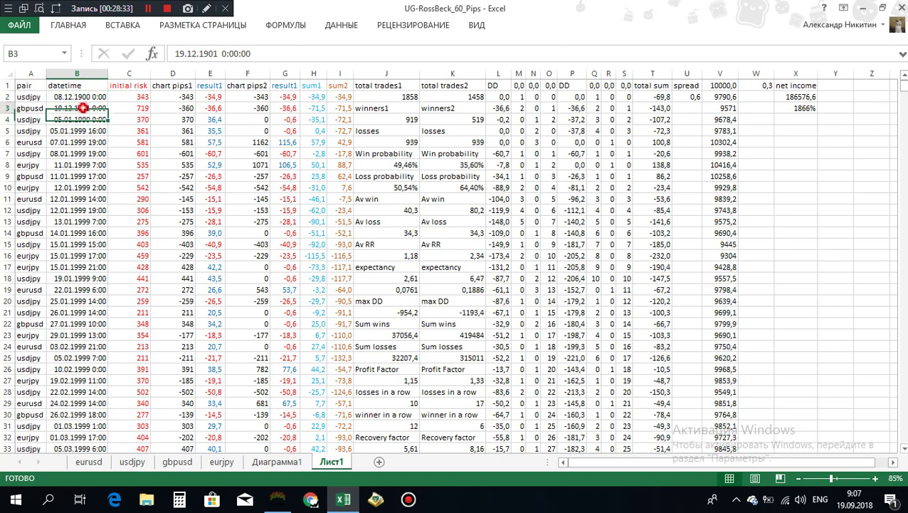
pyautogui.doubleClick(212, 54)
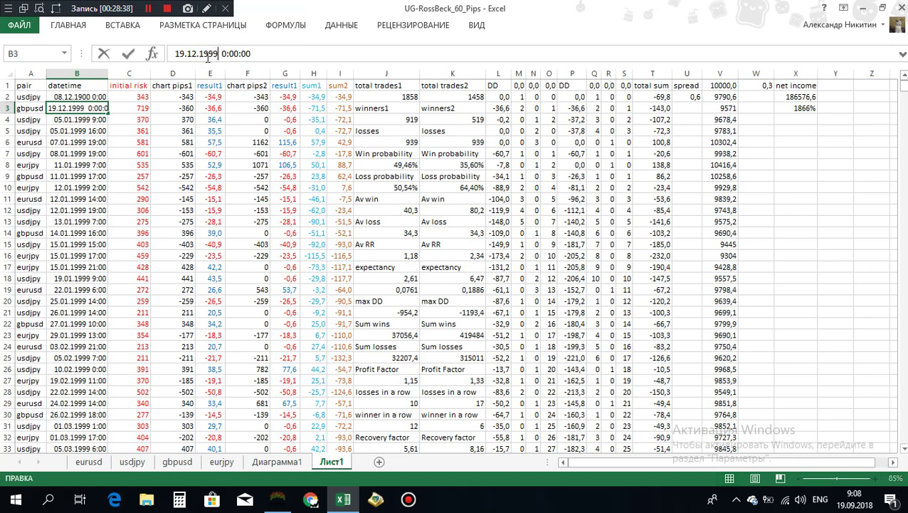
# - Correct the year of the first trade date in B2 to 1999, making it 08.12.1999
pyautogui.click(83, 96)
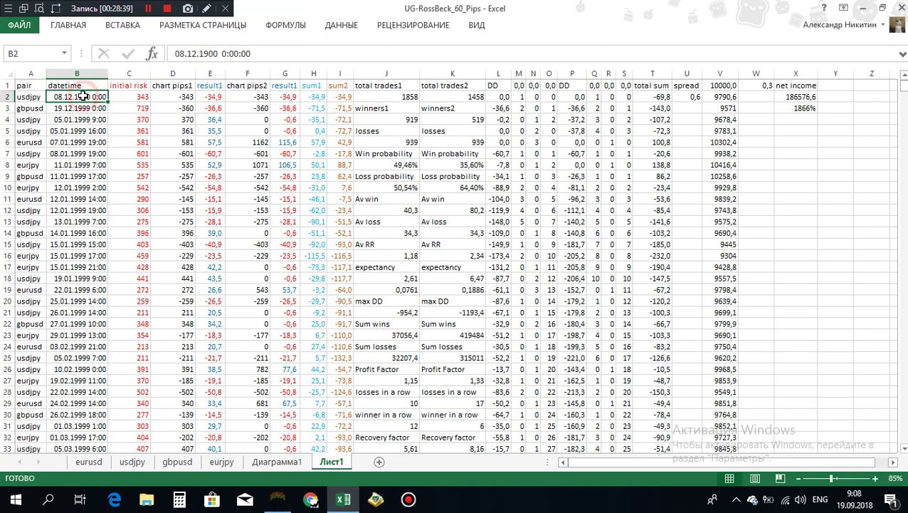
pyautogui.click(217, 55)
pyautogui.write('99')
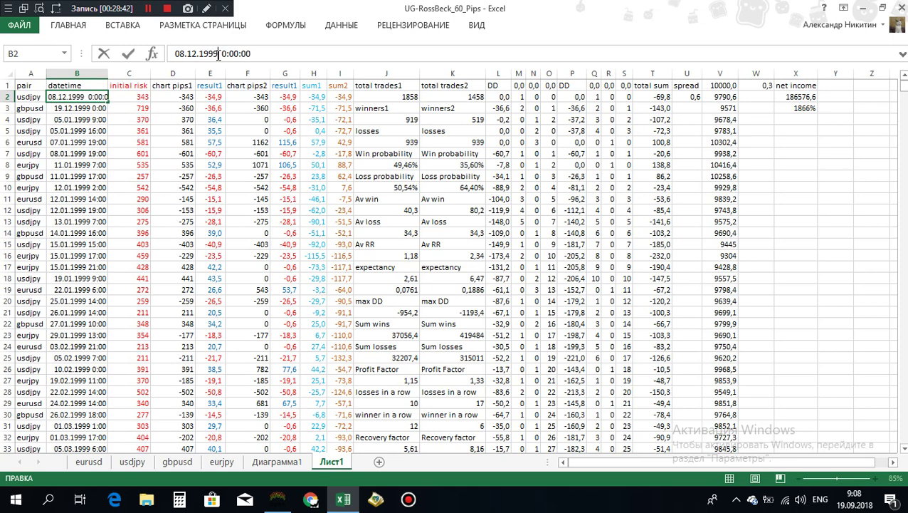
pyautogui.press('Return')
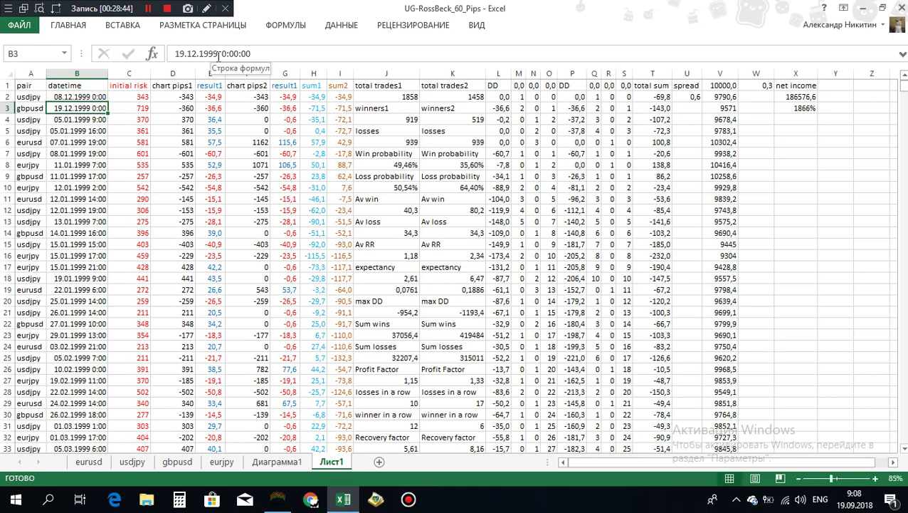
pyautogui.click(84, 96)
pyautogui.click(84, 108)
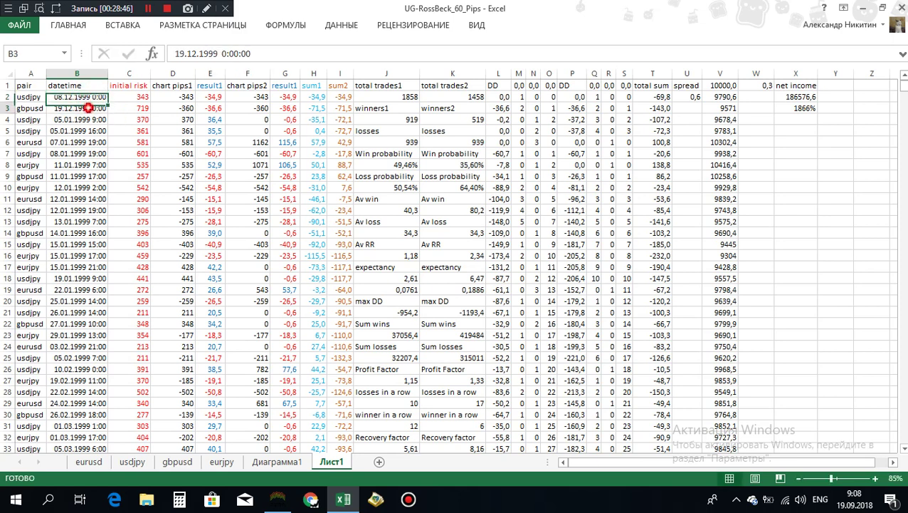
# - Enter the average yearly return formula =X3/20 in X4
pyautogui.click(796, 109)
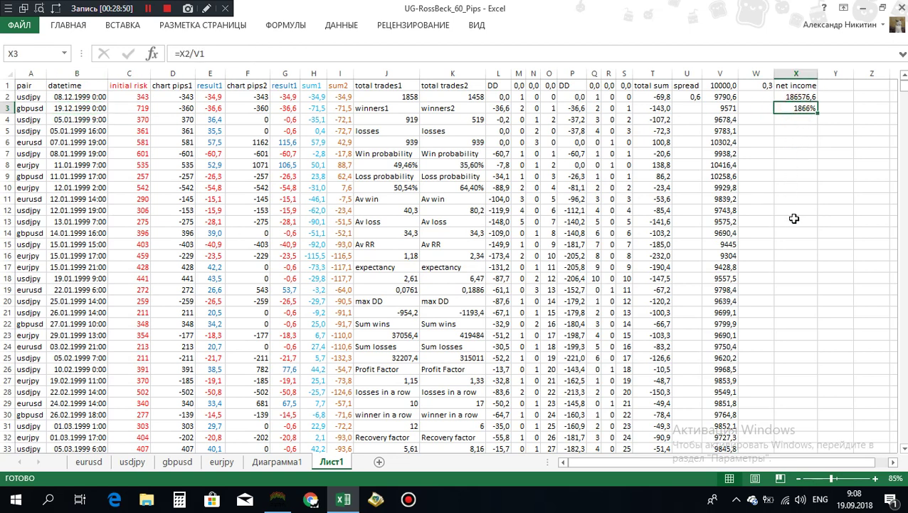
pyautogui.click(799, 109)
pyautogui.click(802, 121)
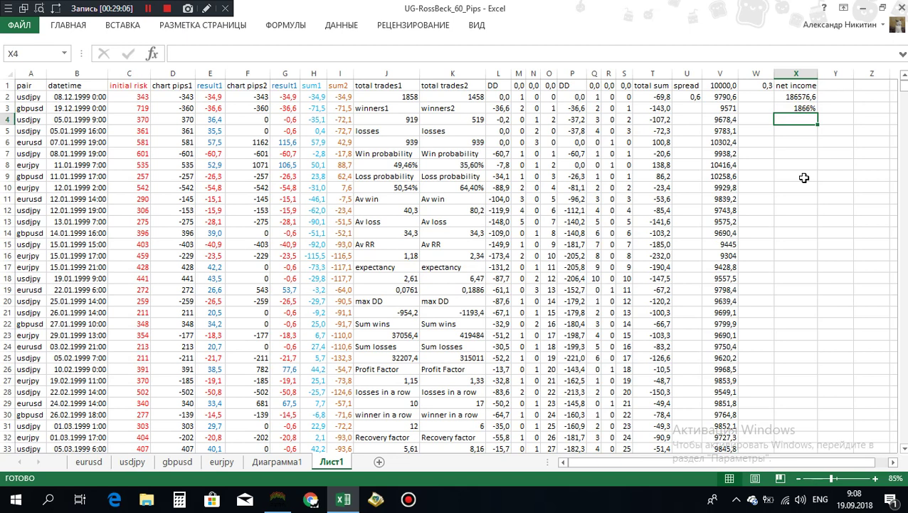
pyautogui.write('=')
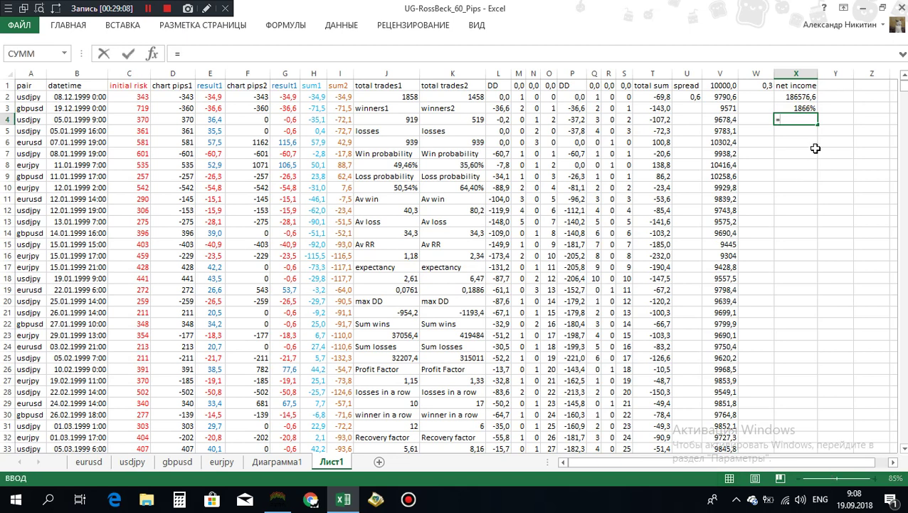
pyautogui.click(799, 107)
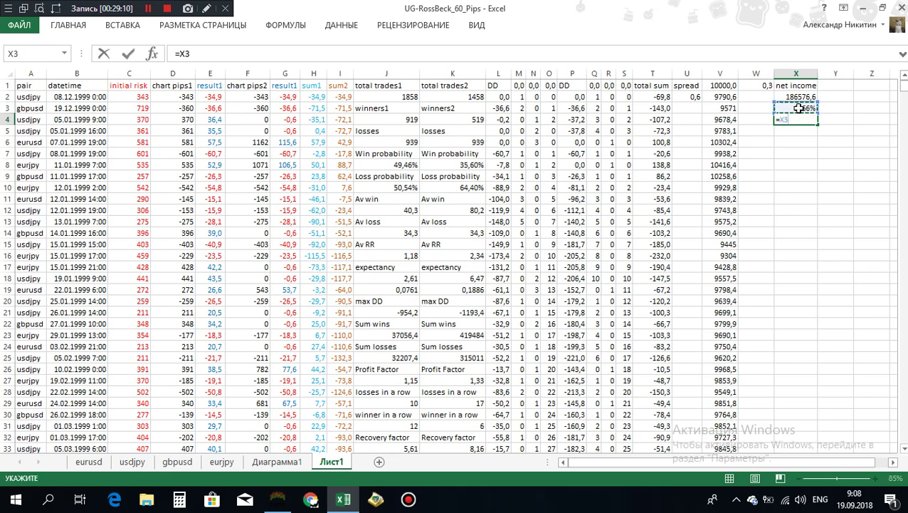
pyautogui.write('/20')
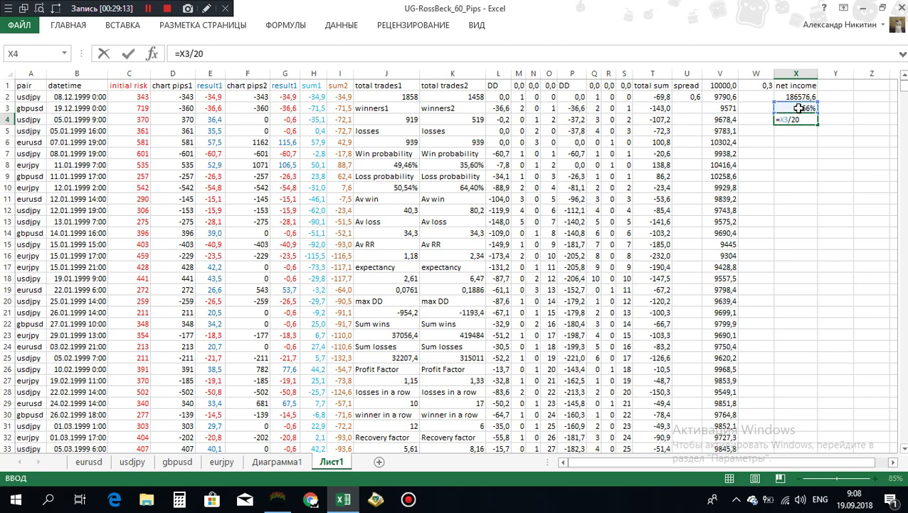
# - Calculate the net income percentage divided by 20 years in X4 with =X3/20 and format the cell as a percentage
pyautogui.press('Return')
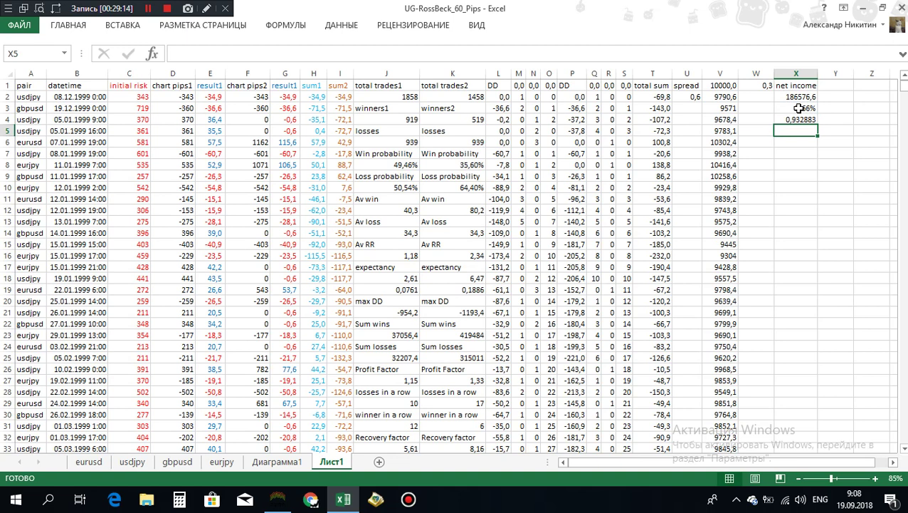
pyautogui.rightClick(800, 120)
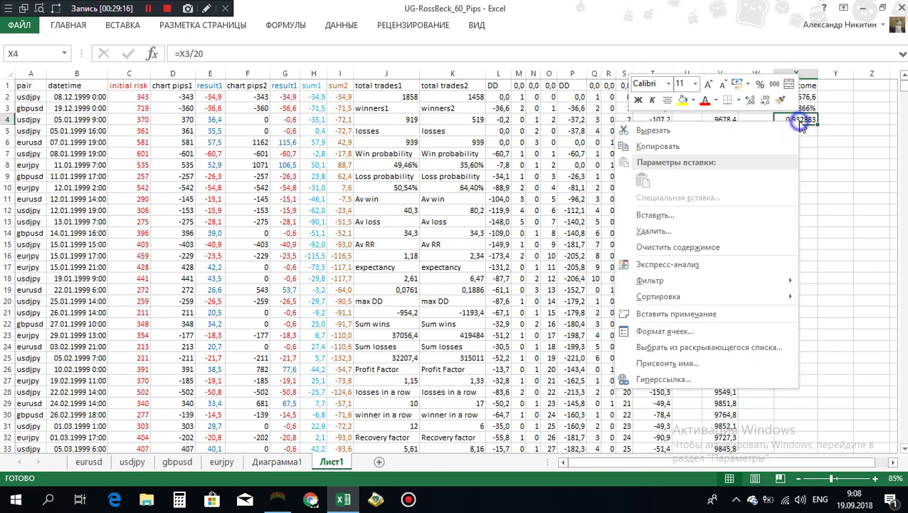
pyautogui.click(760, 88)
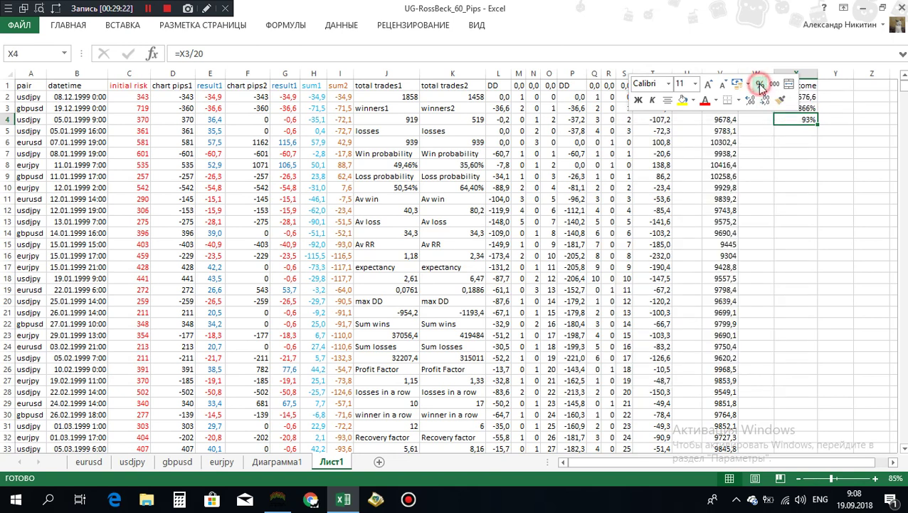
pyautogui.click(792, 119)
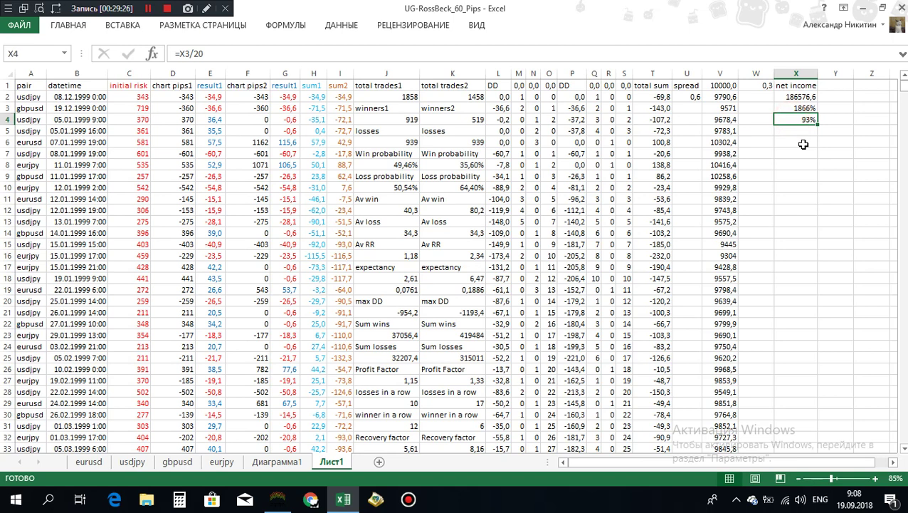
# - Examine the starting balance in V1 and the formulas behind the net income percentages in X3 and X4
pyautogui.click(716, 84)
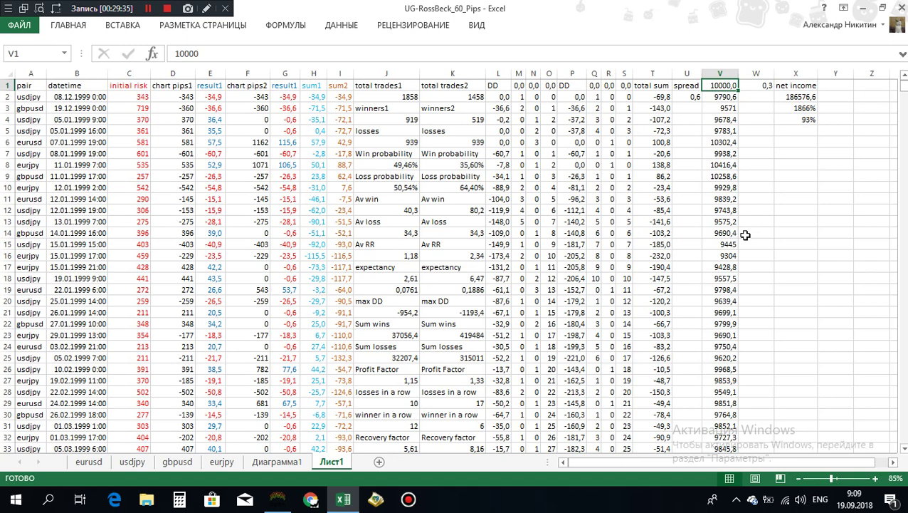
pyautogui.click(797, 121)
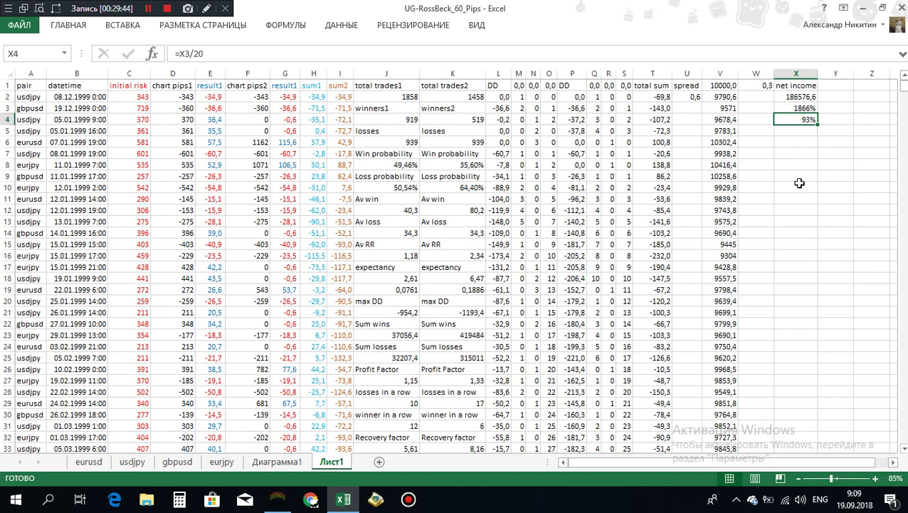
pyautogui.click(795, 120)
pyautogui.click(778, 119)
pyautogui.click(794, 119)
pyautogui.click(790, 119)
pyautogui.click(800, 108)
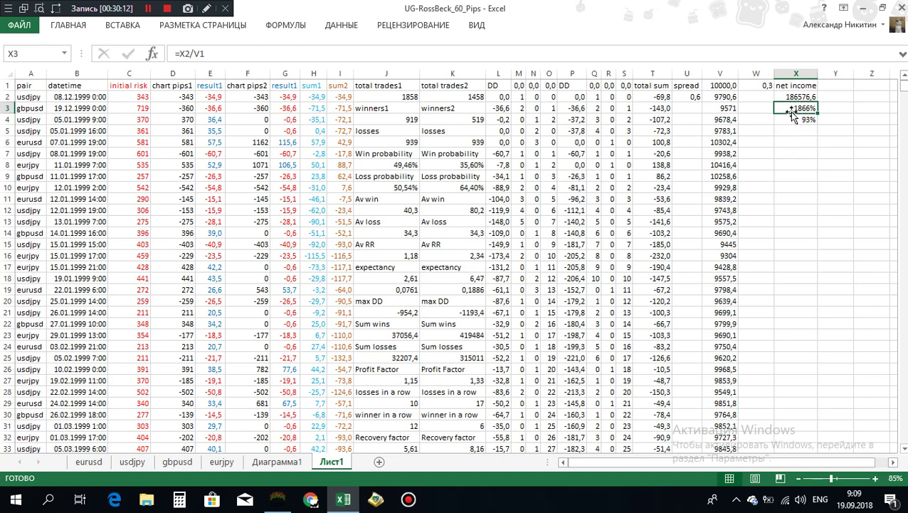
pyautogui.click(793, 121)
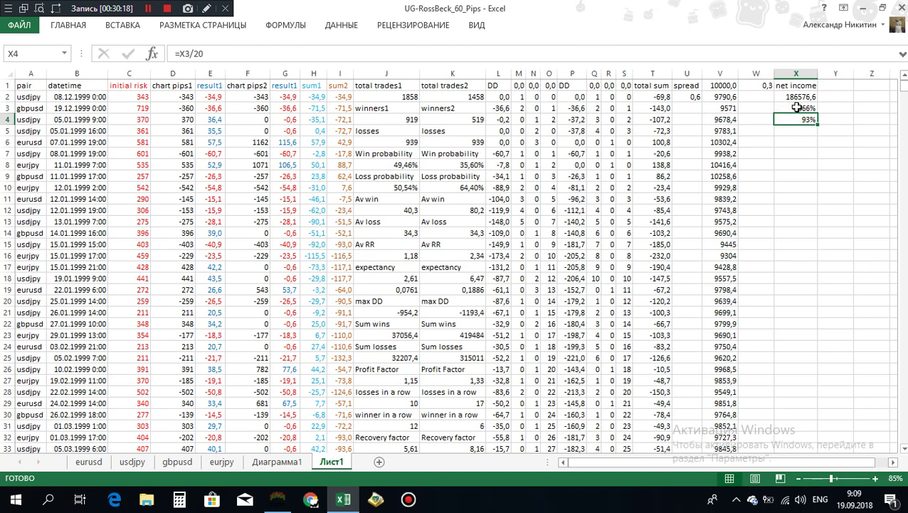
pyautogui.click(795, 108)
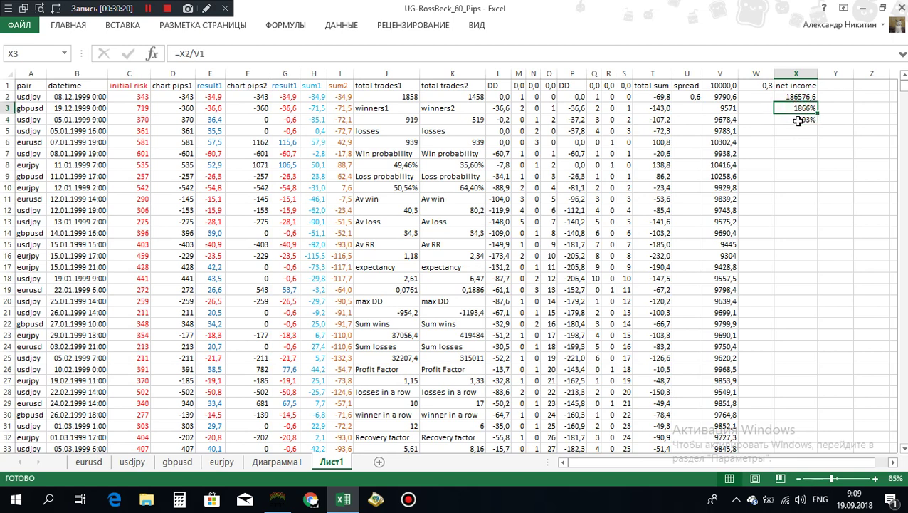
# - Clear the contents of cell X4 below the total net income percentage
pyautogui.click(798, 121)
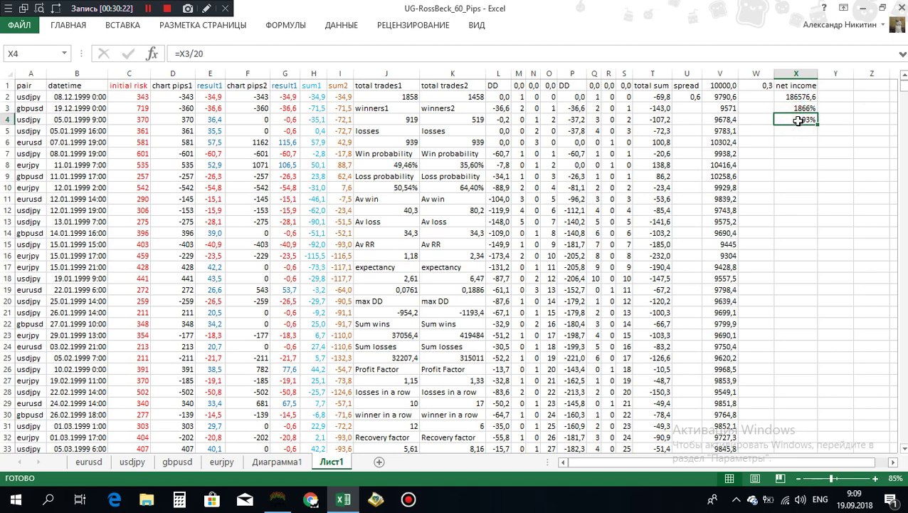
pyautogui.press('Delete')
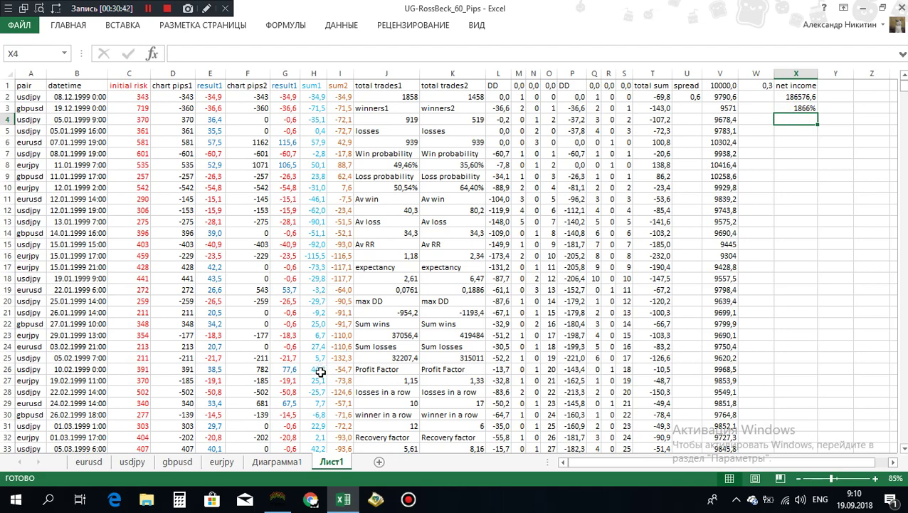
# - Switch to the Windows Calculator and multiply 10,000 by 2
pyautogui.click(179, 501)
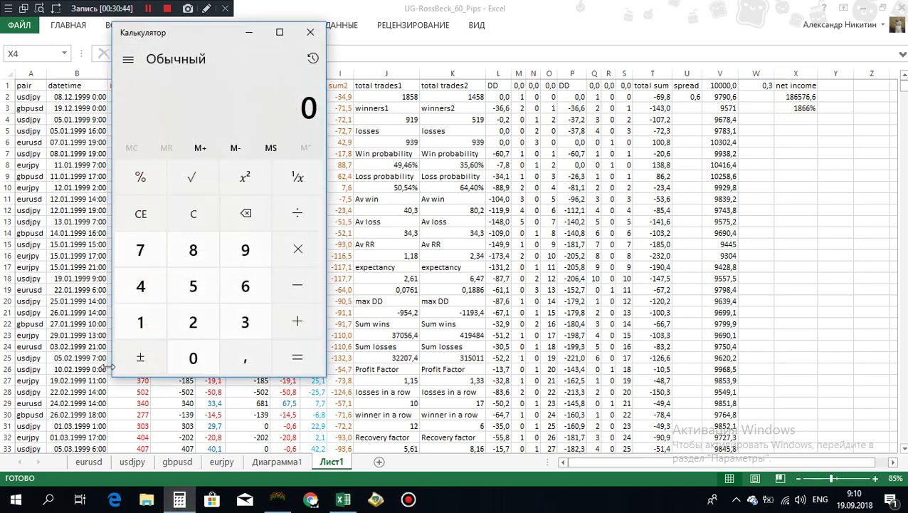
pyautogui.click(135, 324)
pyautogui.click(186, 354)
pyautogui.click(187, 353)
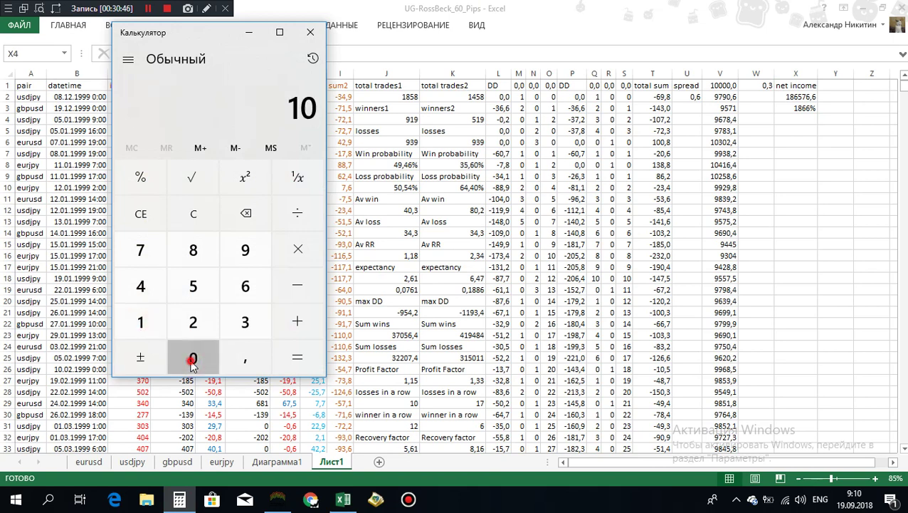
pyautogui.click(187, 354)
pyautogui.click(186, 354)
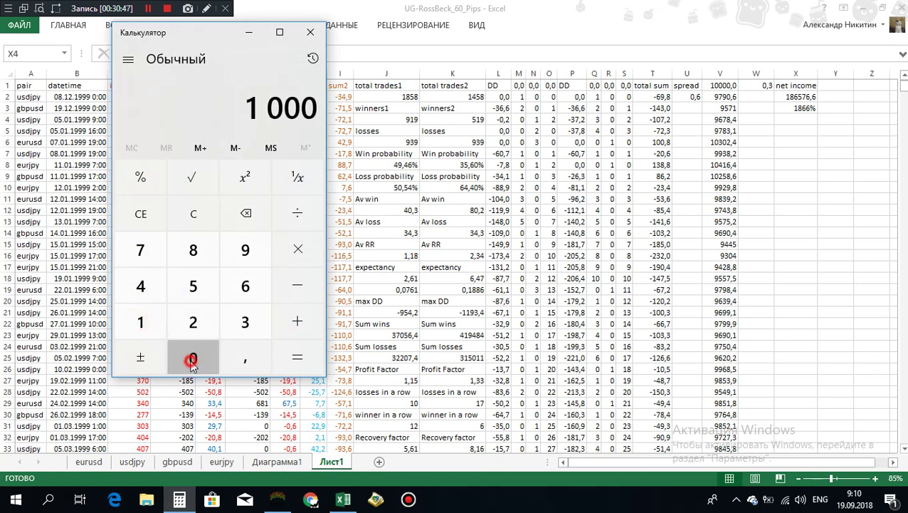
pyautogui.click(299, 248)
pyautogui.click(193, 324)
pyautogui.click(298, 361)
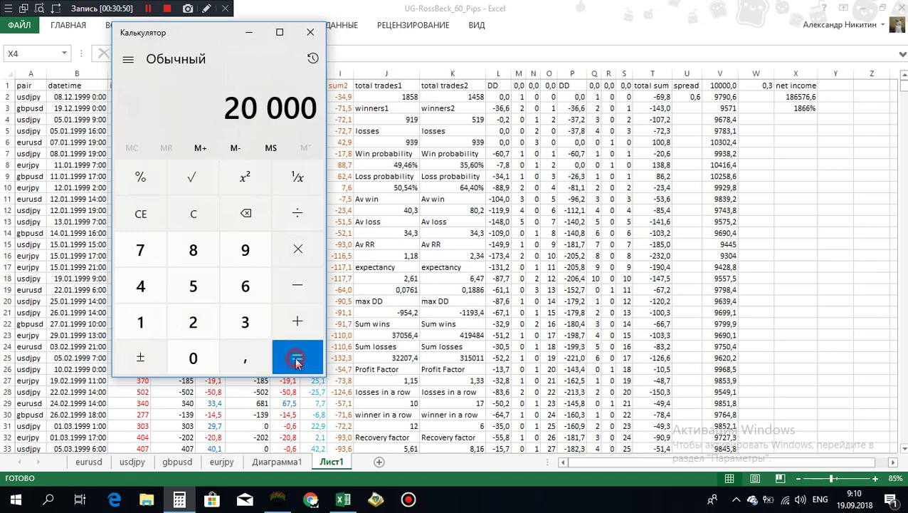
# - Double the calculated result four more times by repeating the multiplication by 2
pyautogui.click(298, 360)
pyautogui.click(296, 360)
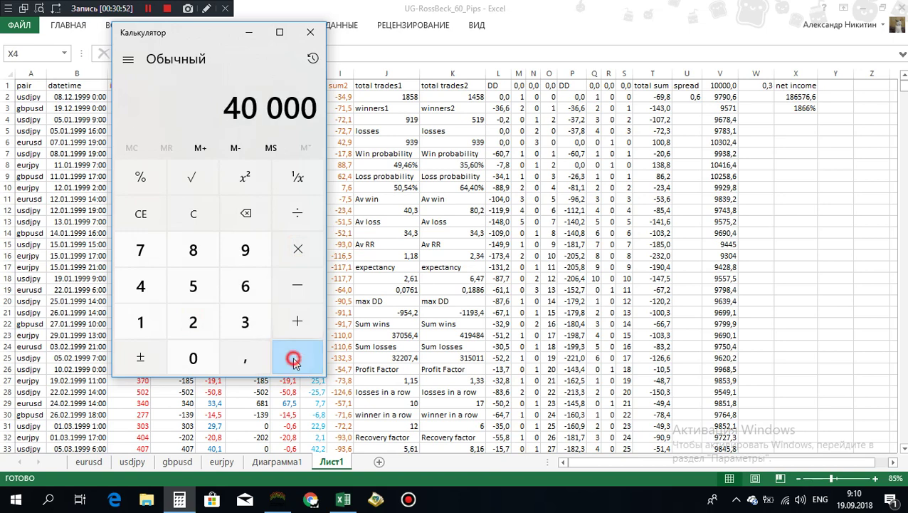
pyautogui.click(297, 360)
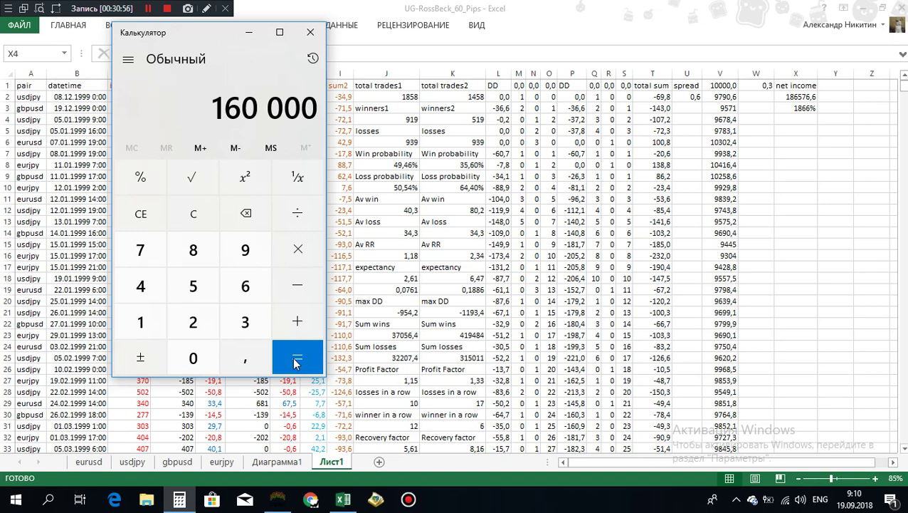
pyautogui.click(297, 361)
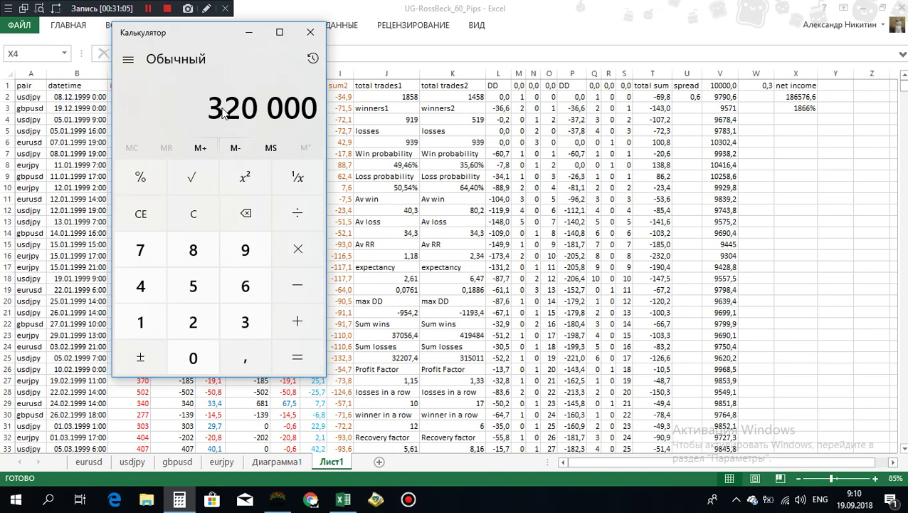
# - Try multiplying 10,000 by 0.25 and repeating the multiplication three more times, and clear the calculator
pyautogui.click(140, 321)
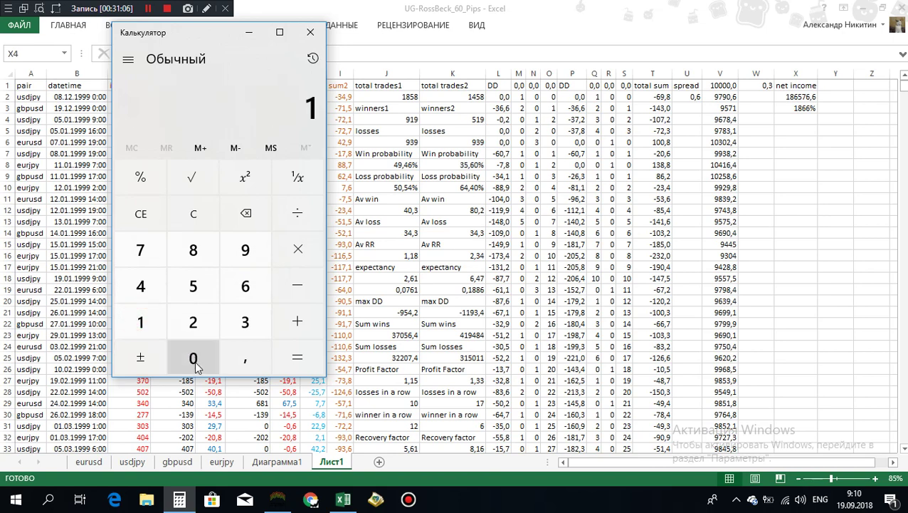
pyautogui.click(192, 357)
pyautogui.tripleClick(192, 357)
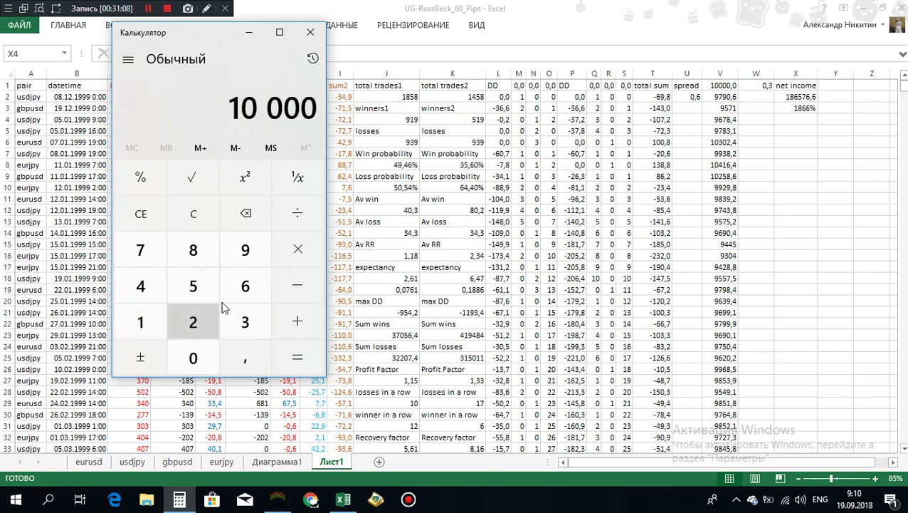
pyautogui.click(298, 255)
pyautogui.click(193, 358)
pyautogui.click(249, 356)
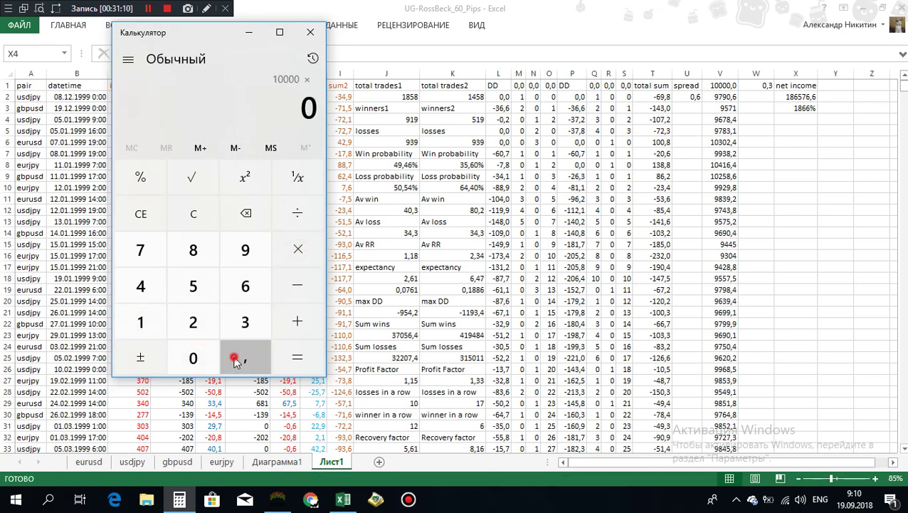
pyautogui.click(193, 321)
pyautogui.click(193, 286)
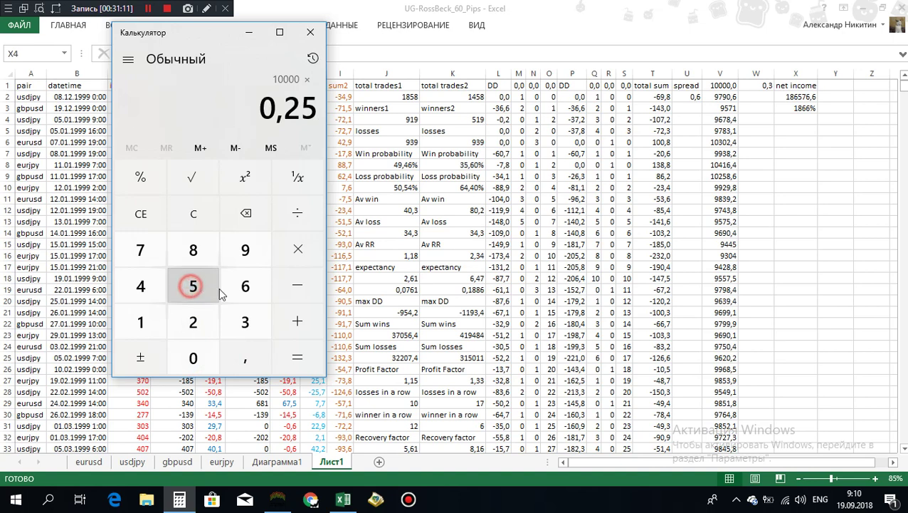
pyautogui.click(300, 361)
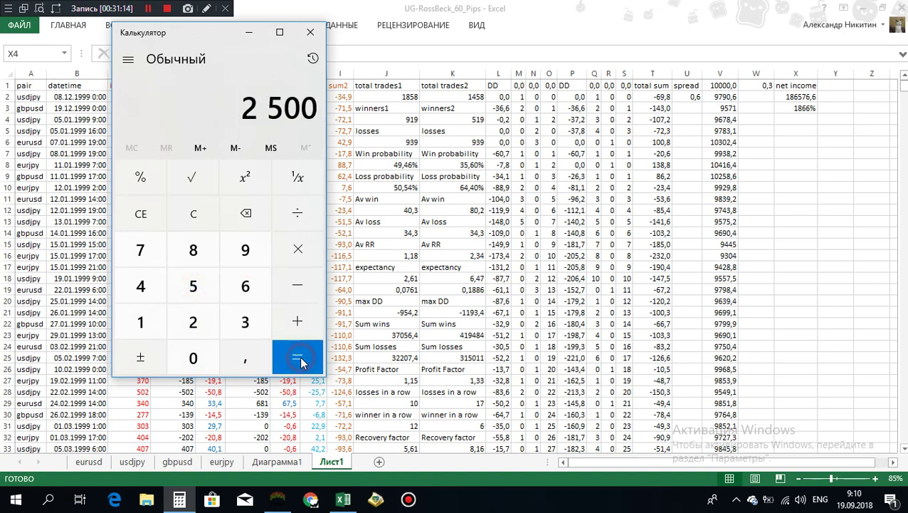
pyautogui.click(299, 360)
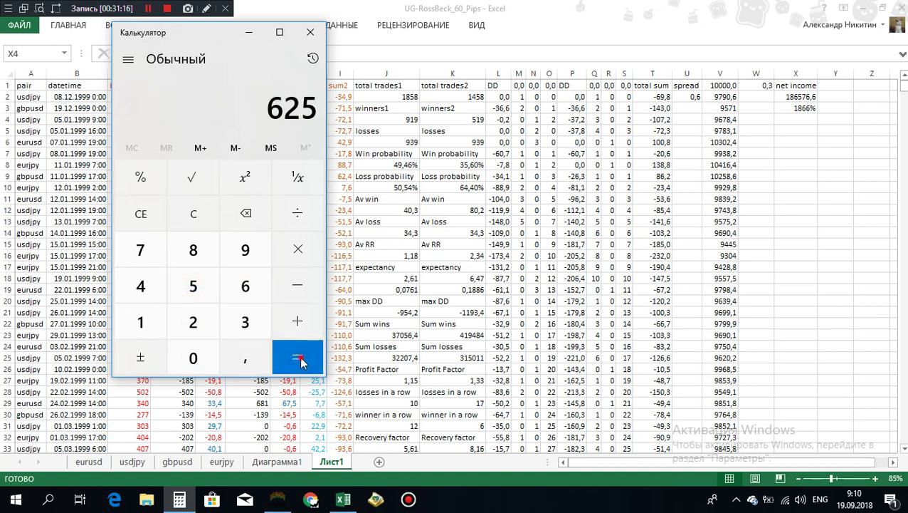
pyautogui.click(300, 360)
pyautogui.click(300, 361)
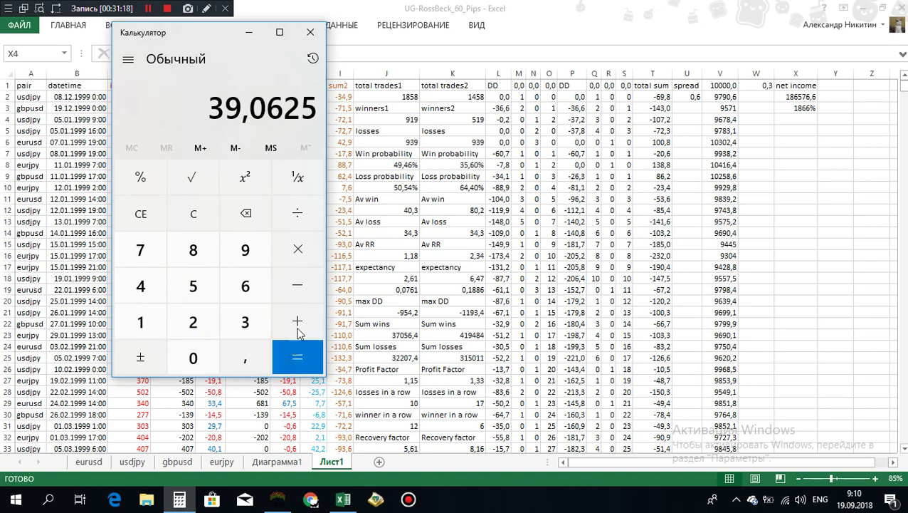
pyautogui.click(140, 215)
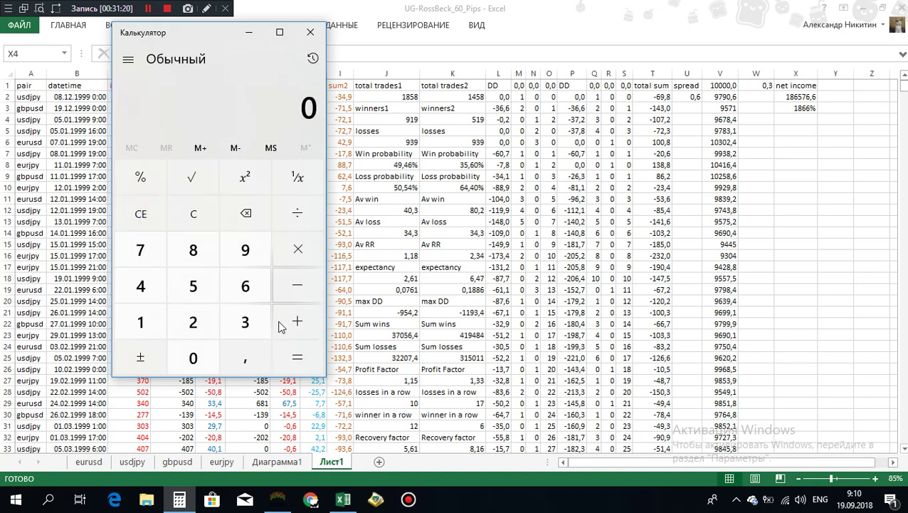
# - Calculate 10,000 plus 25% in the calculator
pyautogui.click(142, 324)
pyautogui.click(194, 358)
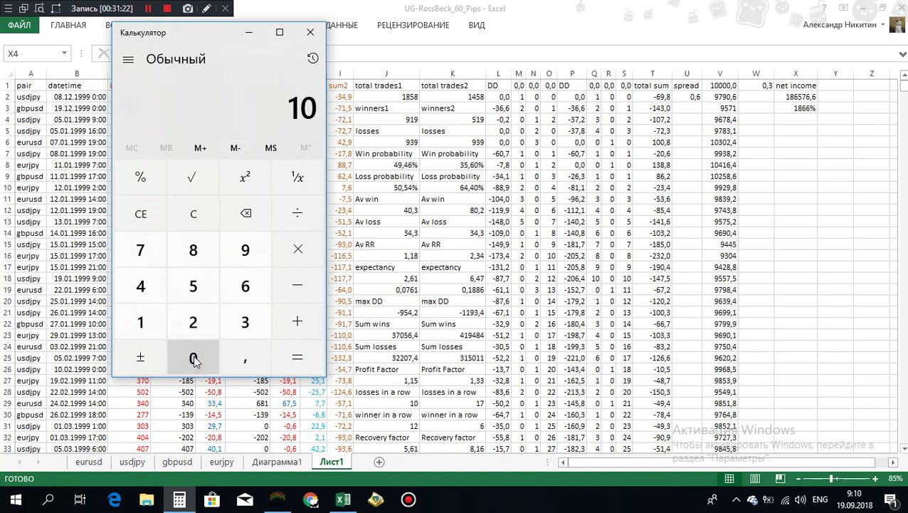
pyautogui.click(193, 358)
pyautogui.click(193, 358)
pyautogui.click(194, 358)
pyautogui.click(299, 324)
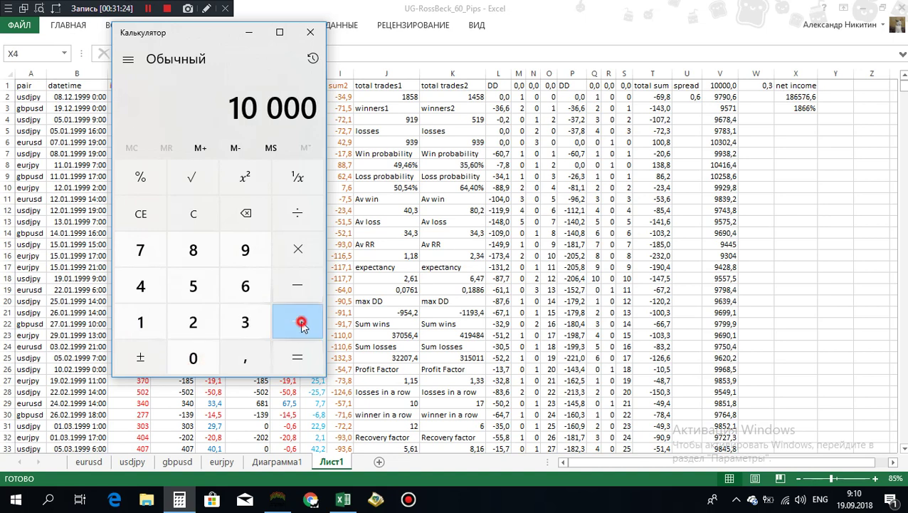
pyautogui.click(202, 323)
pyautogui.click(192, 285)
pyautogui.click(136, 174)
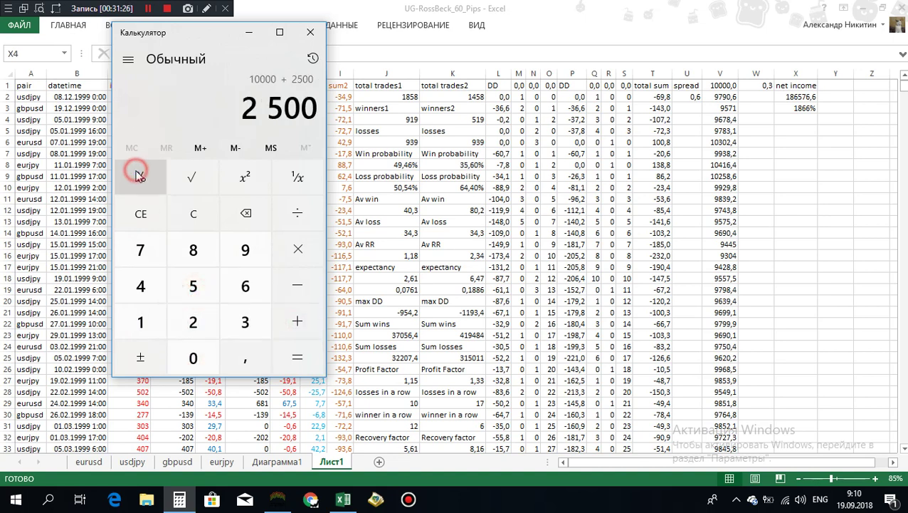
pyautogui.click(299, 359)
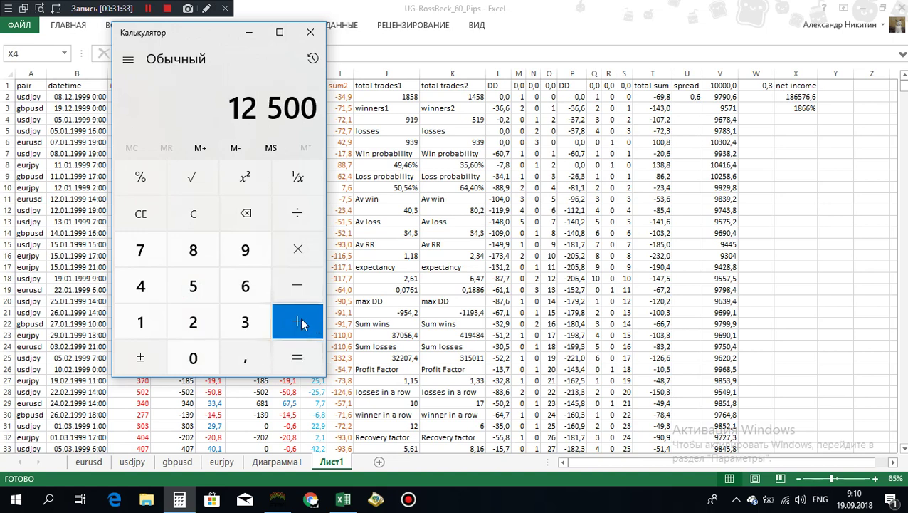
# - Compound the calculated balance by adding 25% to the running result two more times
pyautogui.click(299, 320)
pyautogui.click(198, 323)
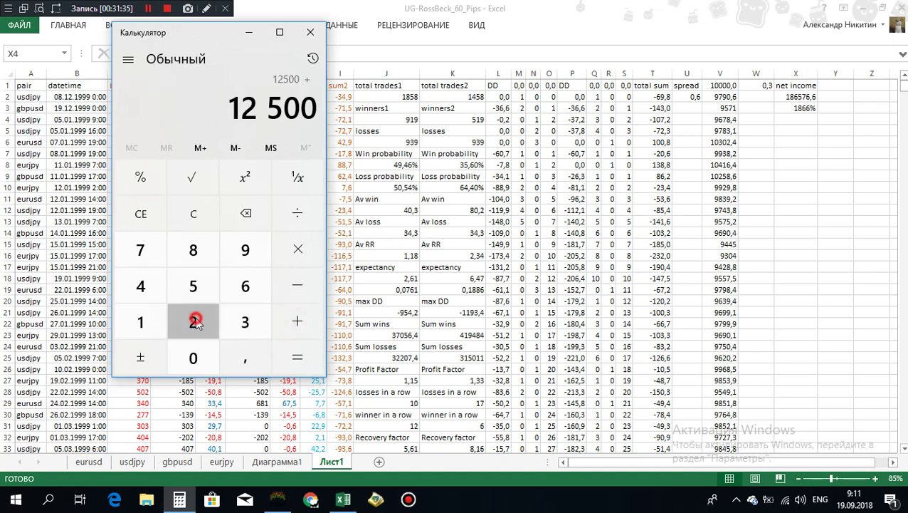
pyautogui.click(193, 286)
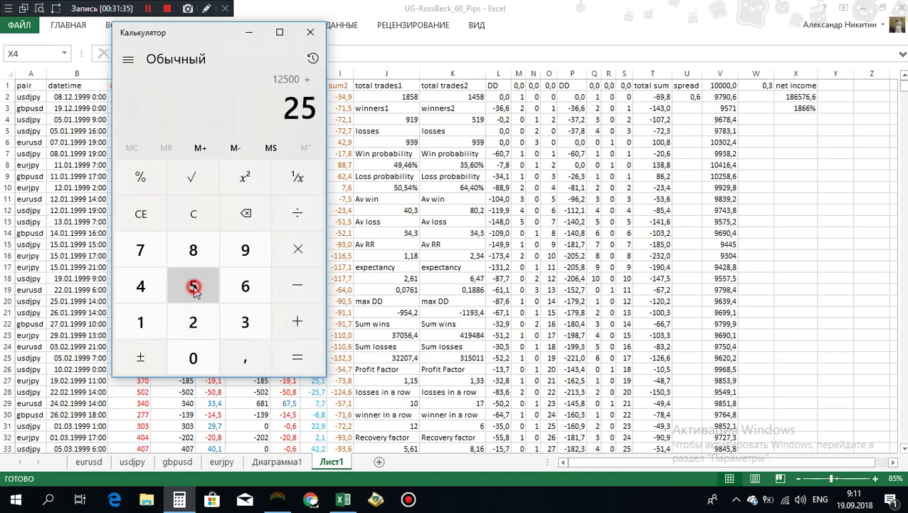
pyautogui.click(139, 181)
pyautogui.click(317, 362)
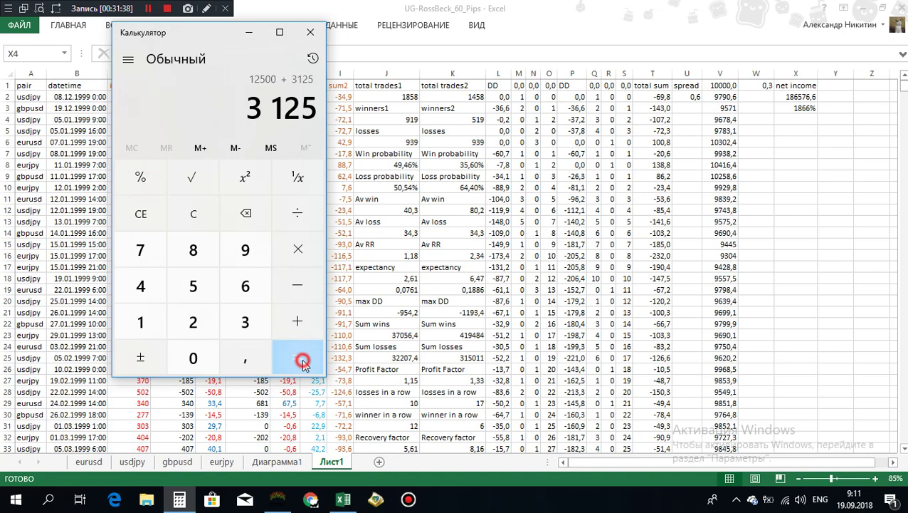
pyautogui.click(299, 322)
pyautogui.click(197, 322)
pyautogui.click(195, 286)
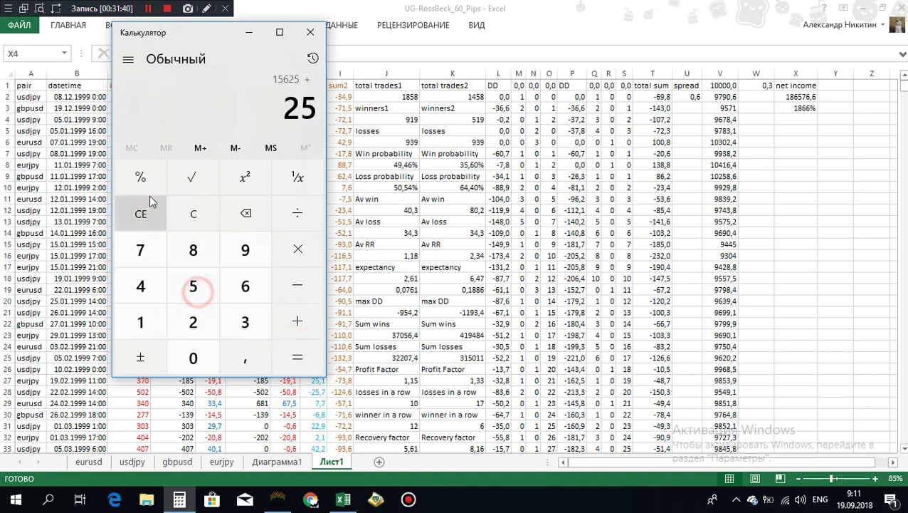
pyautogui.click(140, 180)
pyautogui.click(301, 359)
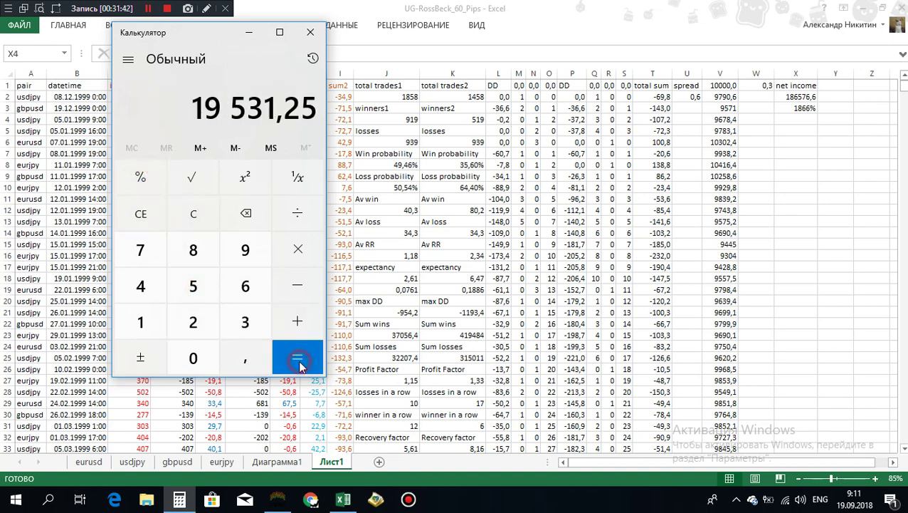
# - Compound the running balance by adding 25% to each new result eleven more times
pyautogui.click(296, 319)
pyautogui.click(193, 321)
pyautogui.click(192, 286)
pyautogui.click(141, 178)
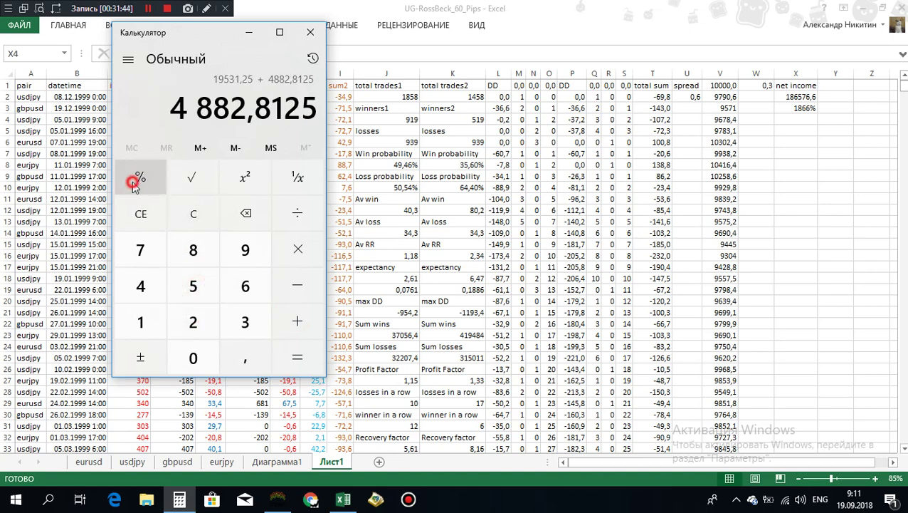
pyautogui.click(291, 358)
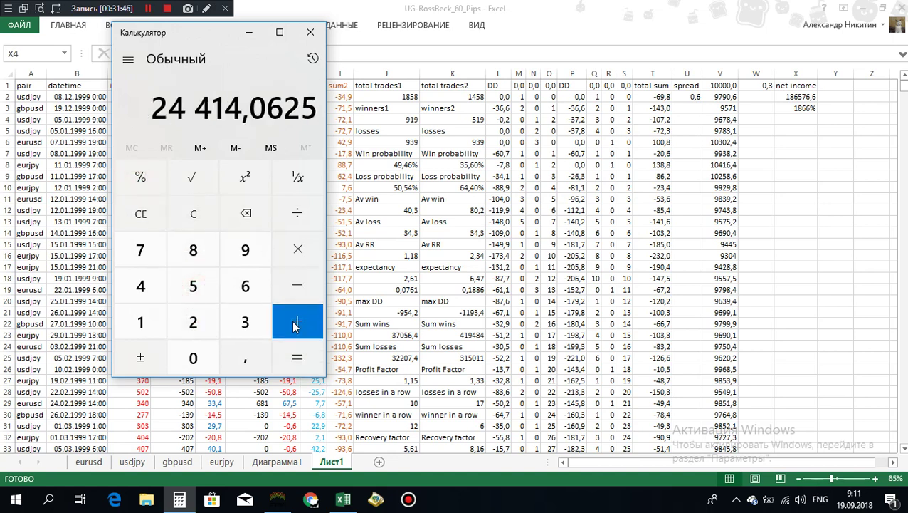
pyautogui.click(297, 321)
pyautogui.click(193, 322)
pyautogui.click(193, 286)
pyautogui.click(140, 178)
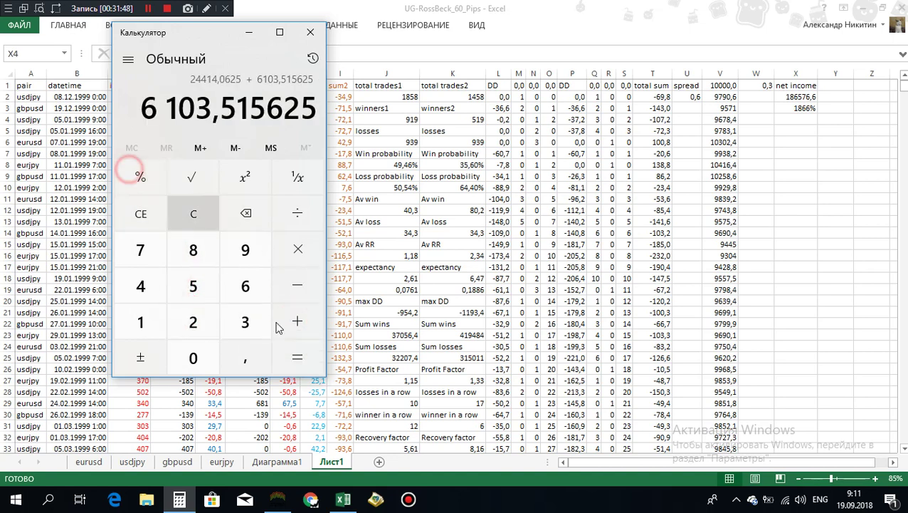
pyautogui.click(297, 360)
pyautogui.click(297, 321)
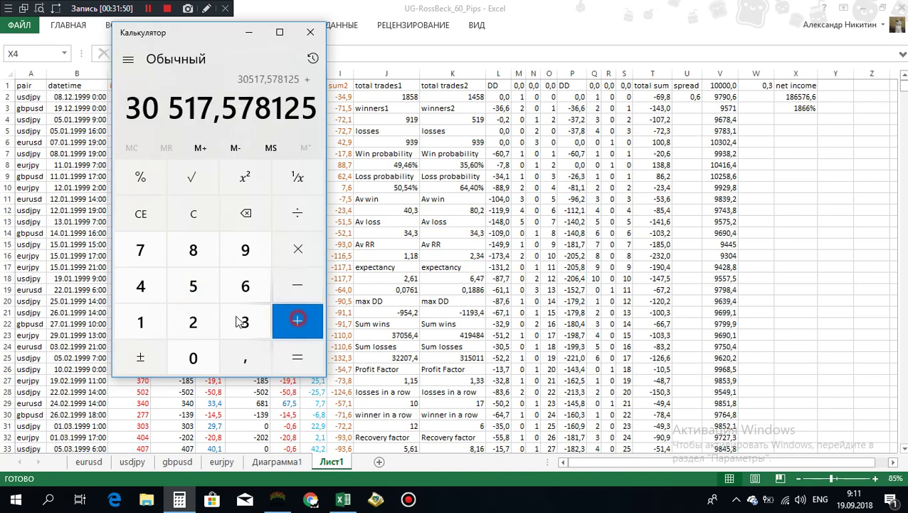
pyautogui.click(194, 317)
pyautogui.click(193, 286)
pyautogui.click(140, 178)
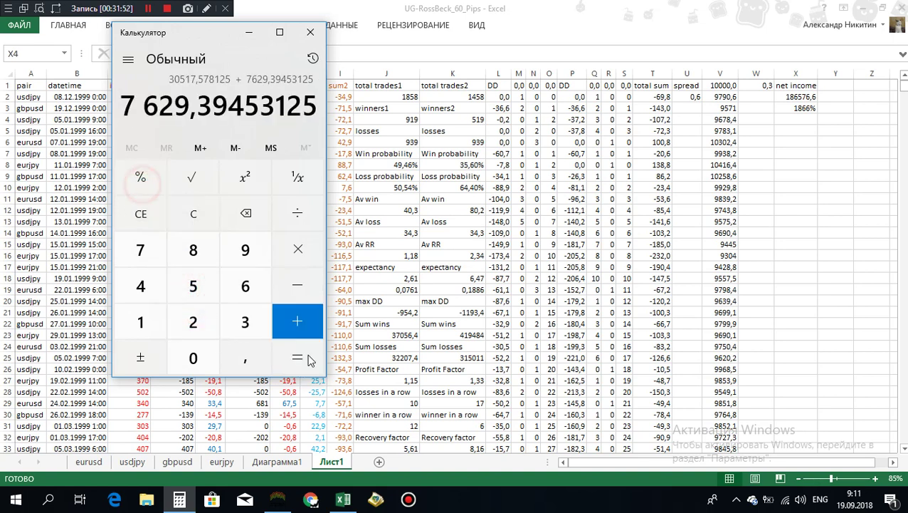
pyautogui.click(288, 363)
pyautogui.click(297, 322)
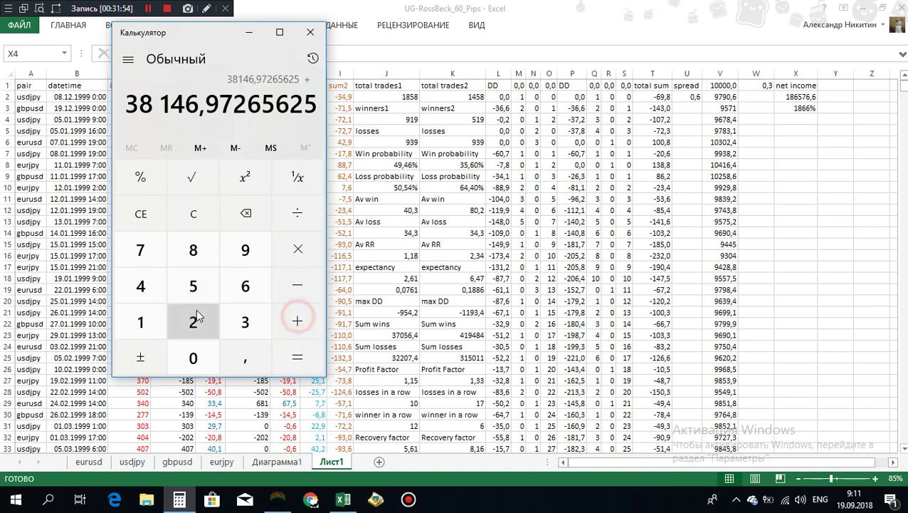
pyautogui.click(193, 322)
pyautogui.click(193, 289)
pyautogui.click(140, 178)
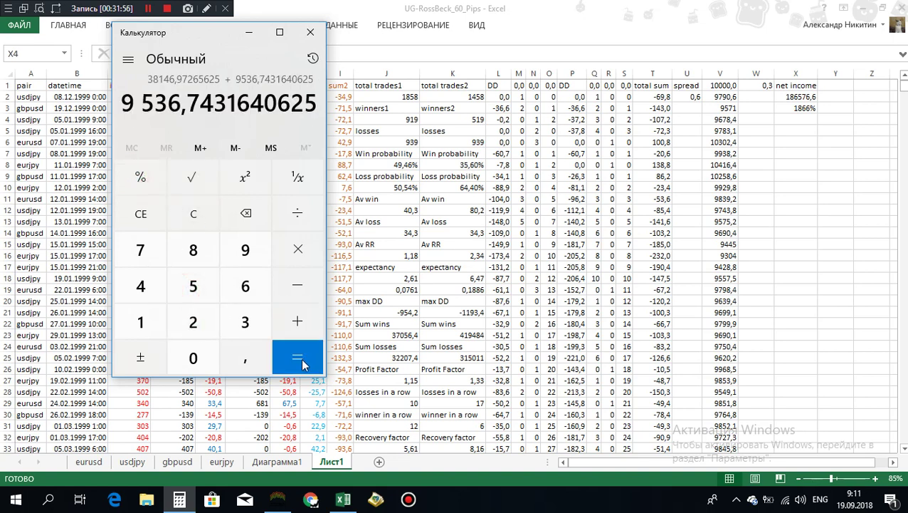
pyautogui.click(297, 358)
pyautogui.click(298, 322)
pyautogui.click(192, 322)
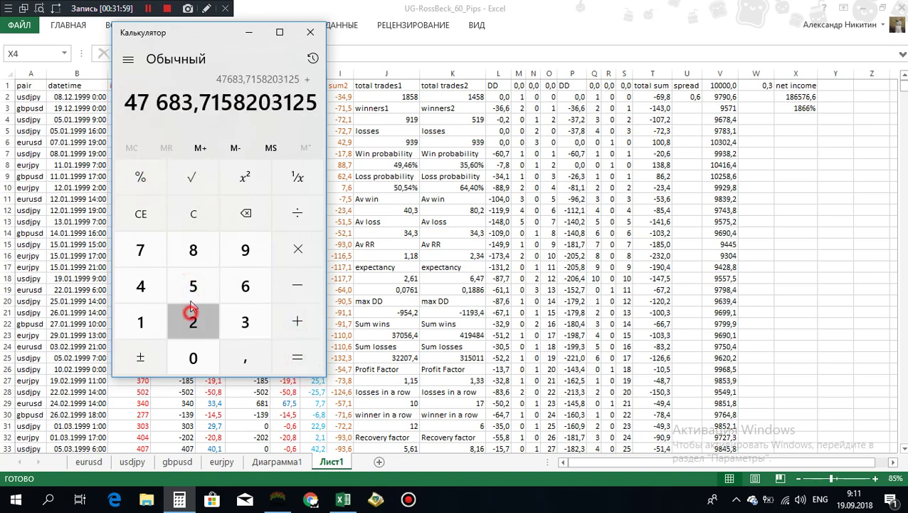
pyautogui.click(191, 288)
pyautogui.click(135, 178)
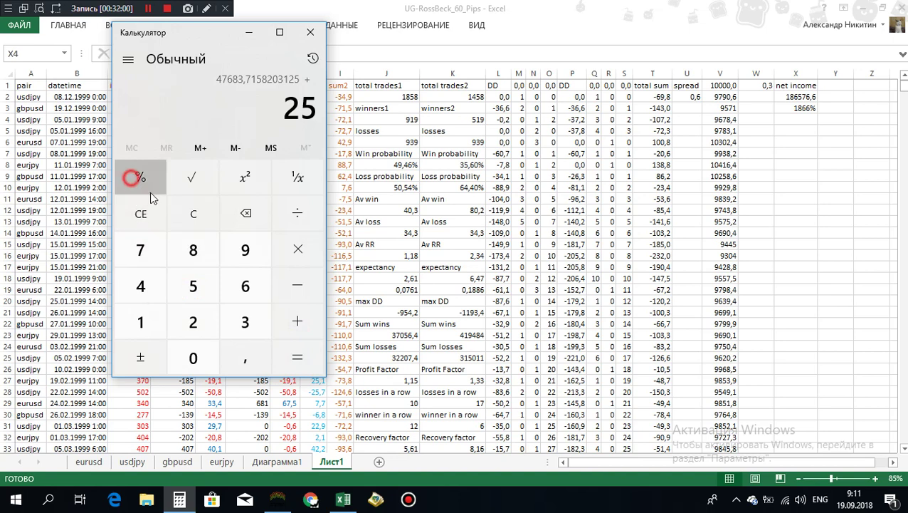
pyautogui.click(296, 358)
pyautogui.click(298, 321)
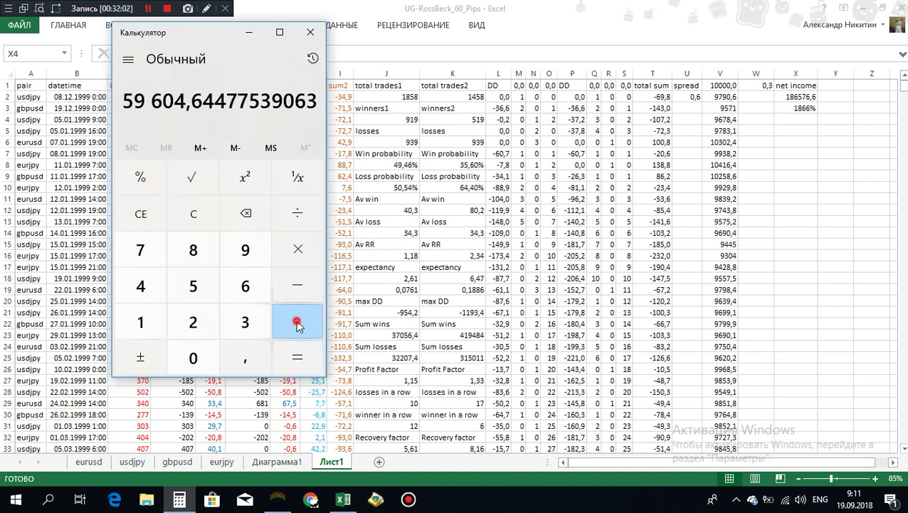
pyautogui.click(193, 322)
pyautogui.click(193, 287)
pyautogui.click(141, 178)
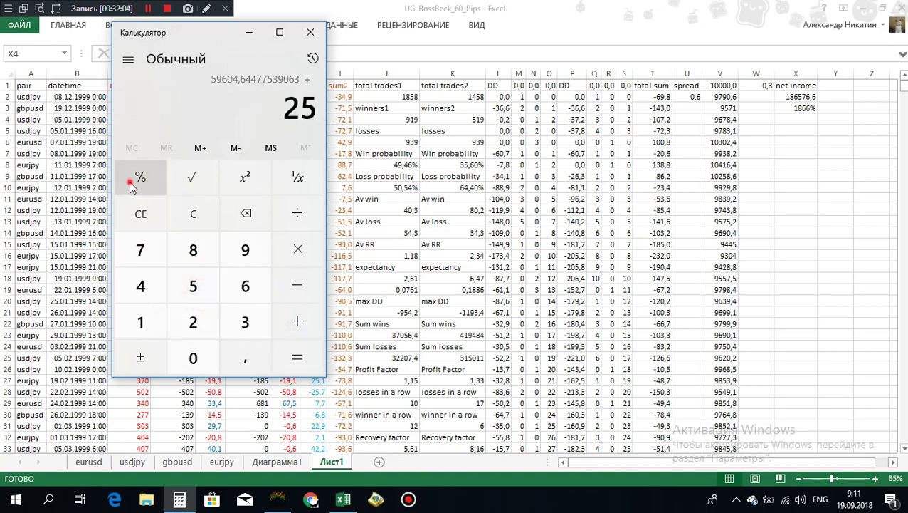
pyautogui.click(298, 357)
pyautogui.click(298, 321)
pyautogui.click(193, 321)
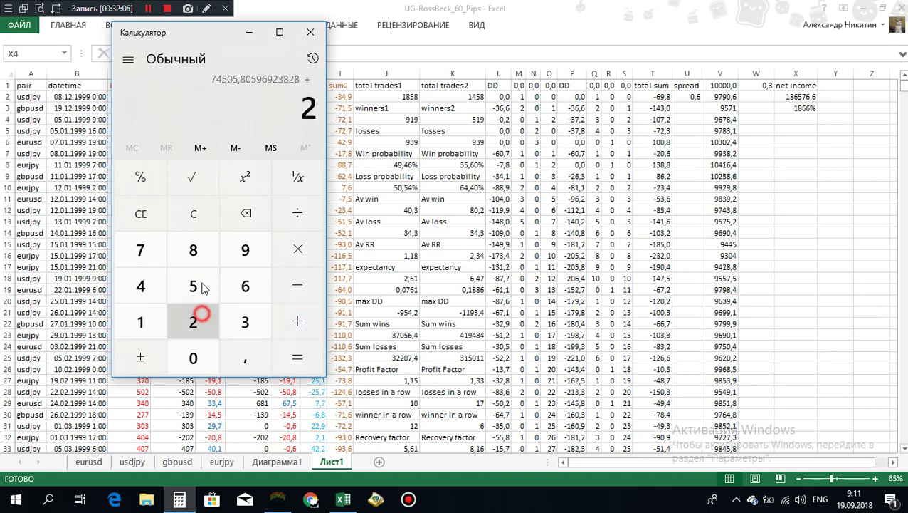
pyautogui.click(193, 285)
pyautogui.click(141, 187)
pyautogui.click(298, 360)
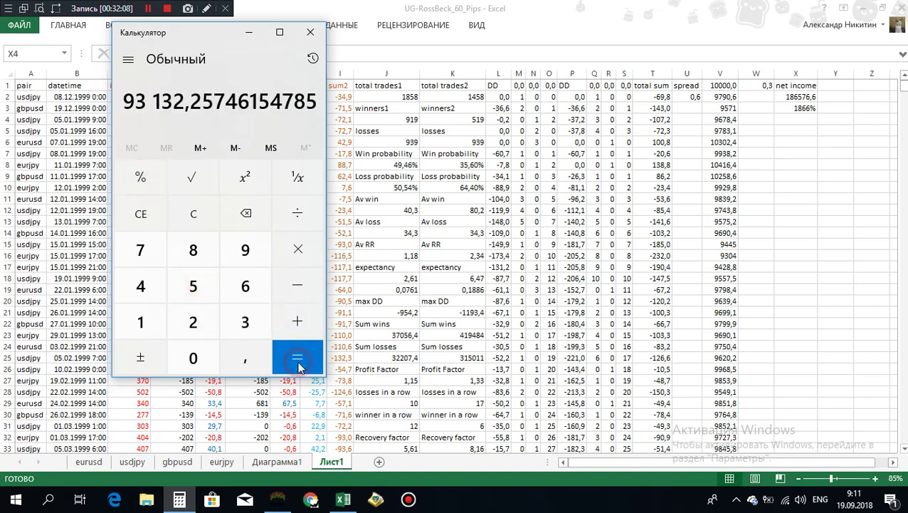
pyautogui.click(297, 321)
pyautogui.click(193, 322)
pyautogui.click(192, 285)
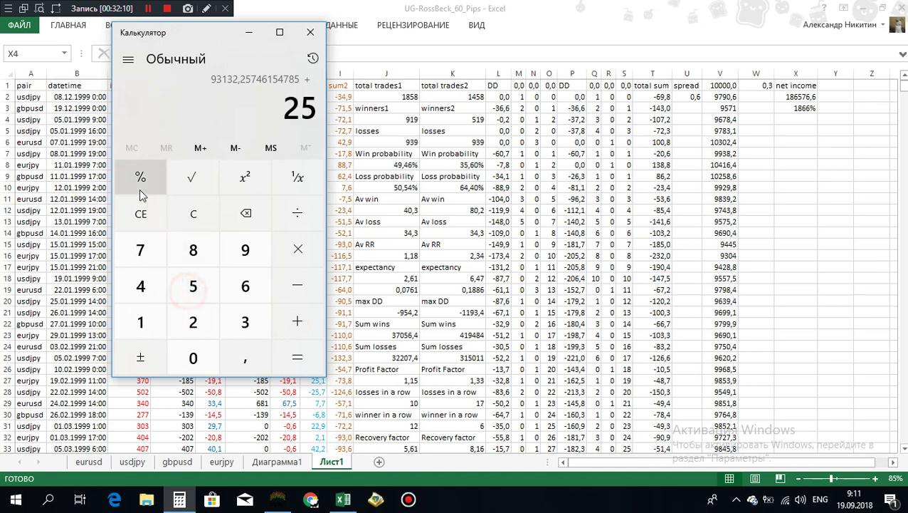
pyautogui.click(141, 177)
pyautogui.click(299, 356)
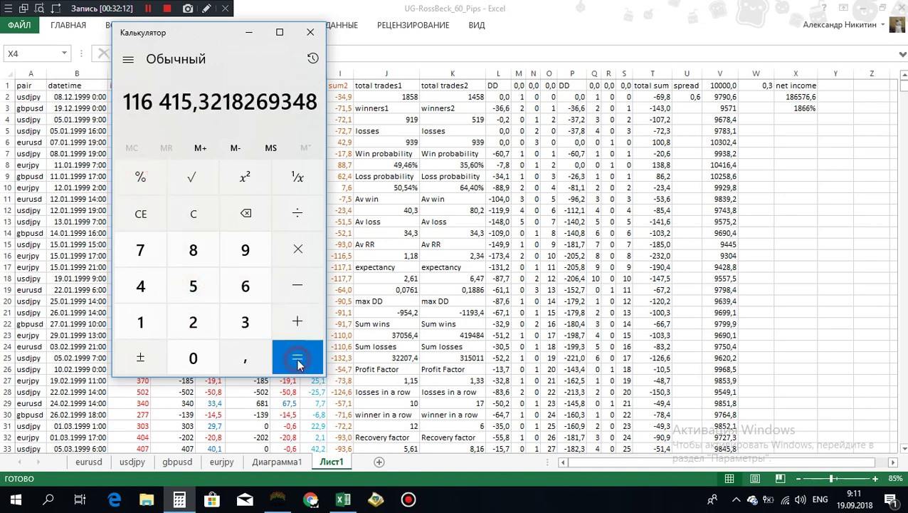
pyautogui.click(298, 322)
pyautogui.click(193, 322)
pyautogui.click(193, 286)
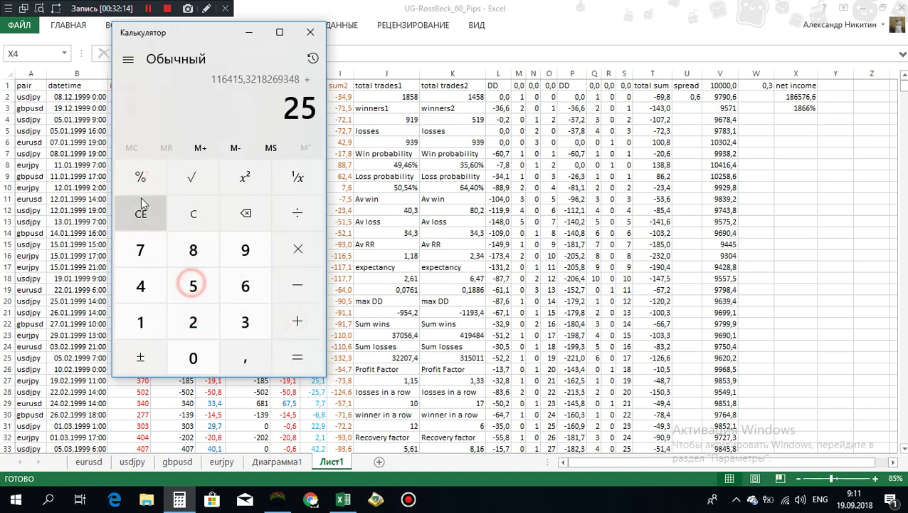
pyautogui.click(140, 178)
pyautogui.click(298, 356)
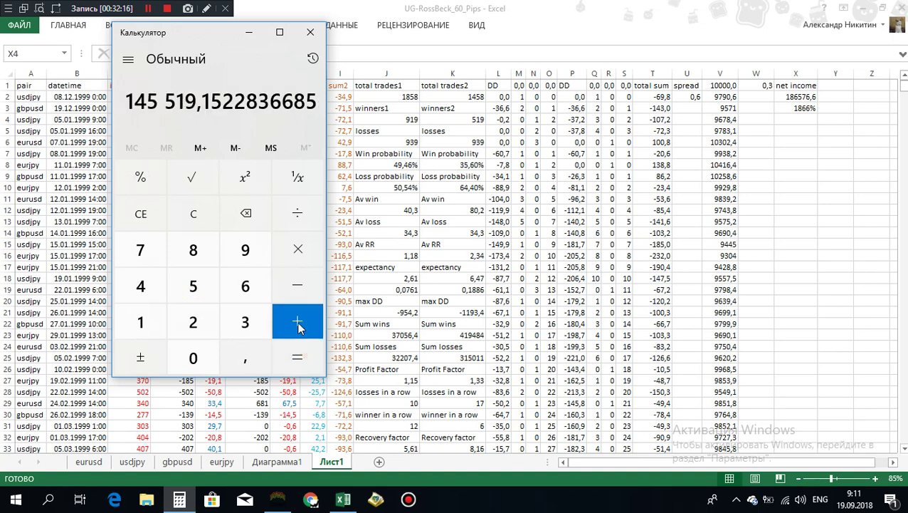
pyautogui.click(298, 322)
pyautogui.click(193, 322)
pyautogui.click(193, 285)
pyautogui.click(141, 177)
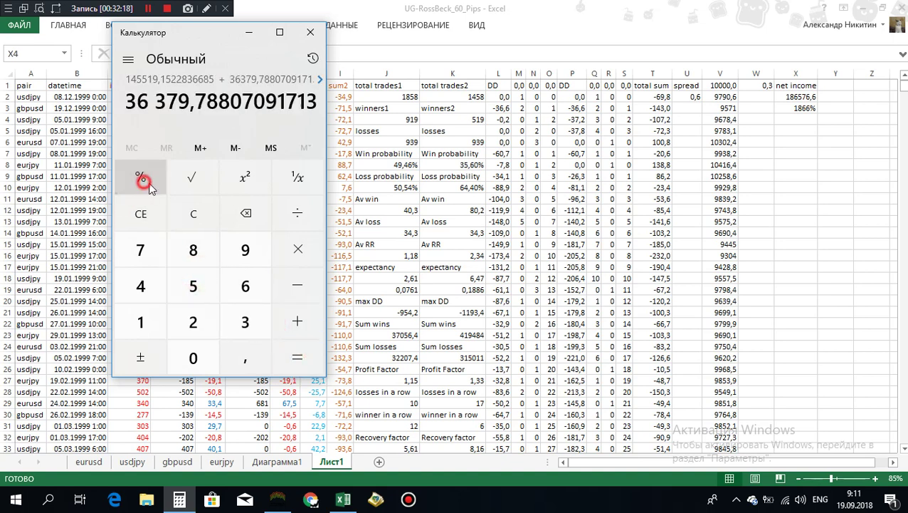
pyautogui.click(309, 364)
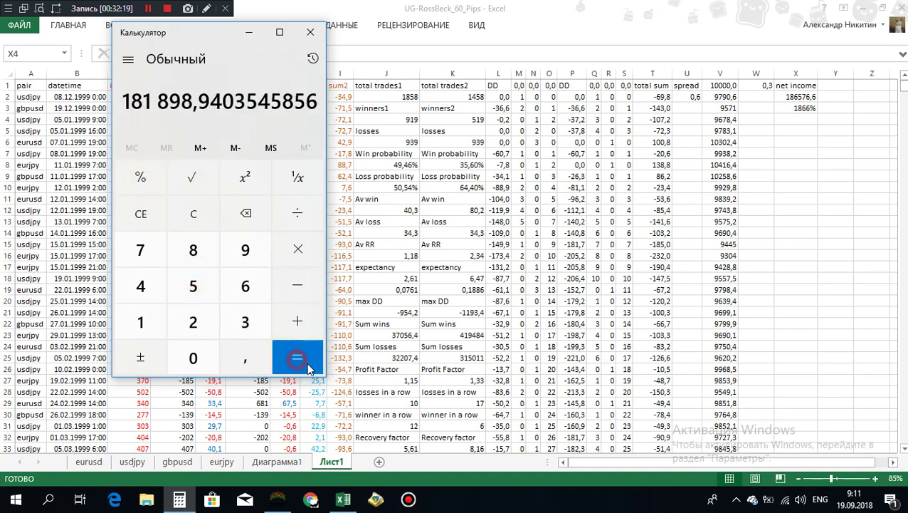
pyautogui.click(297, 322)
pyautogui.click(192, 322)
pyautogui.click(193, 285)
pyautogui.click(139, 177)
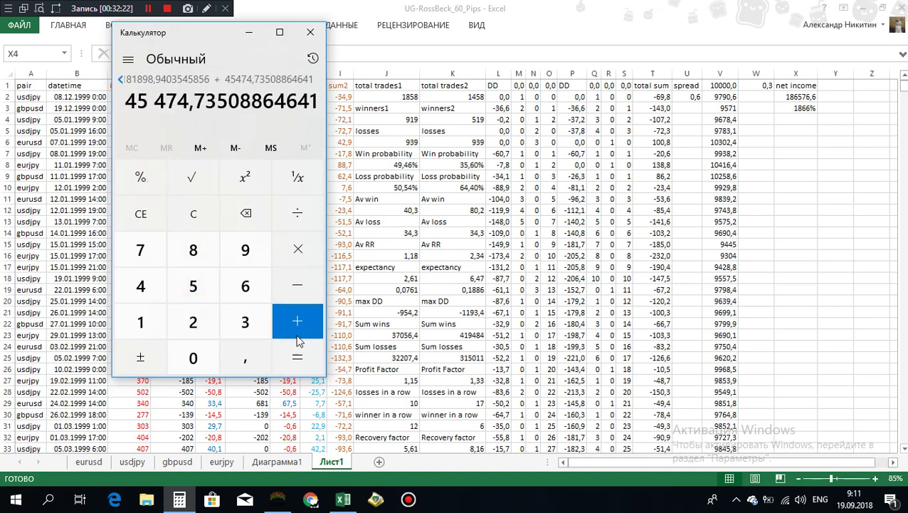
pyautogui.click(301, 361)
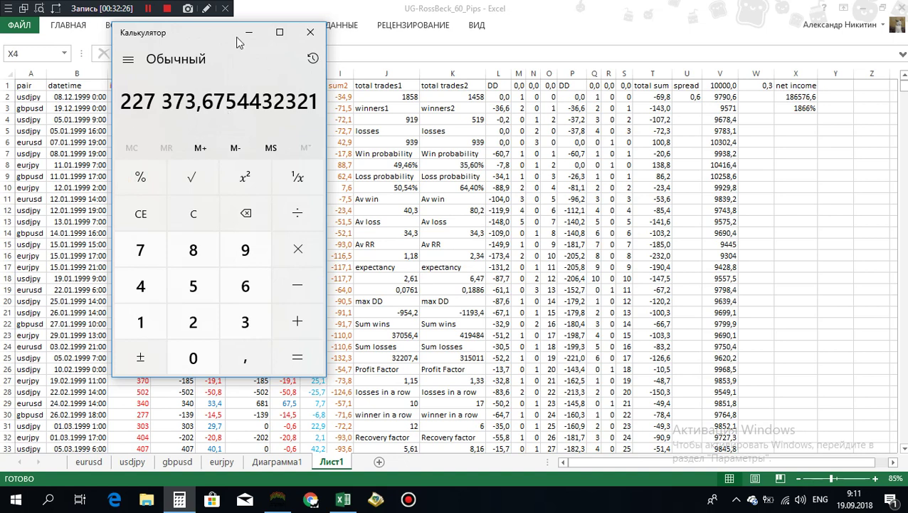
# - Close the calculator and select the net income percentage in X3 to check its formula
pyautogui.click(307, 32)
pyautogui.click(804, 118)
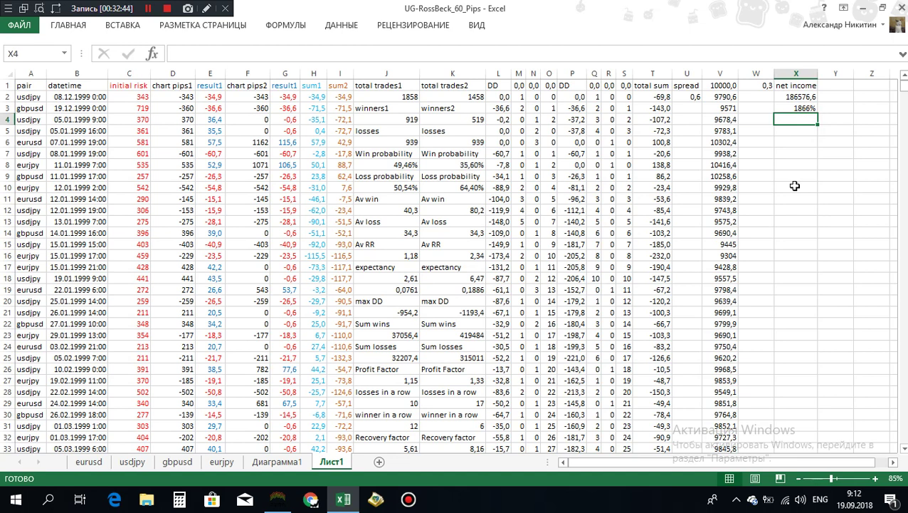
pyautogui.click(785, 106)
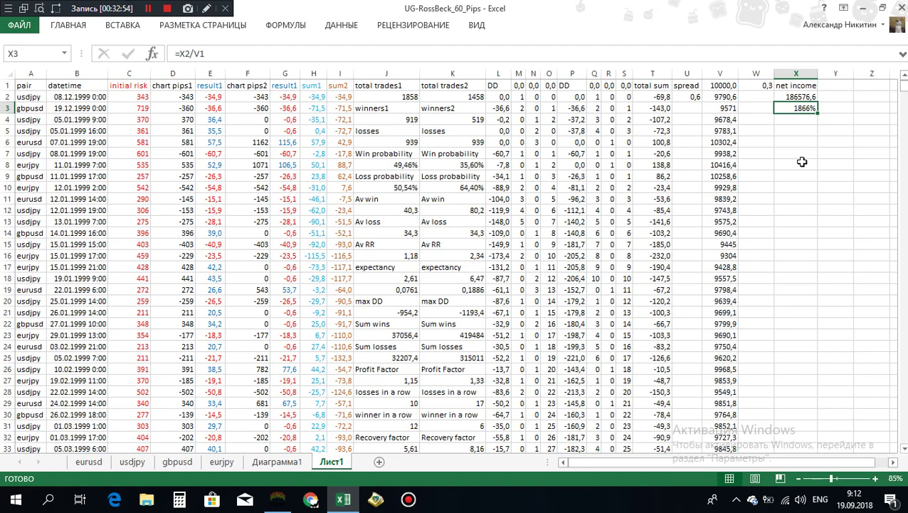
# - Widen column Y slightly and enter 10000 in cell Y1 beside the net income heading
pyautogui.click(895, 462)
pyautogui.click(895, 462)
pyautogui.click(895, 462)
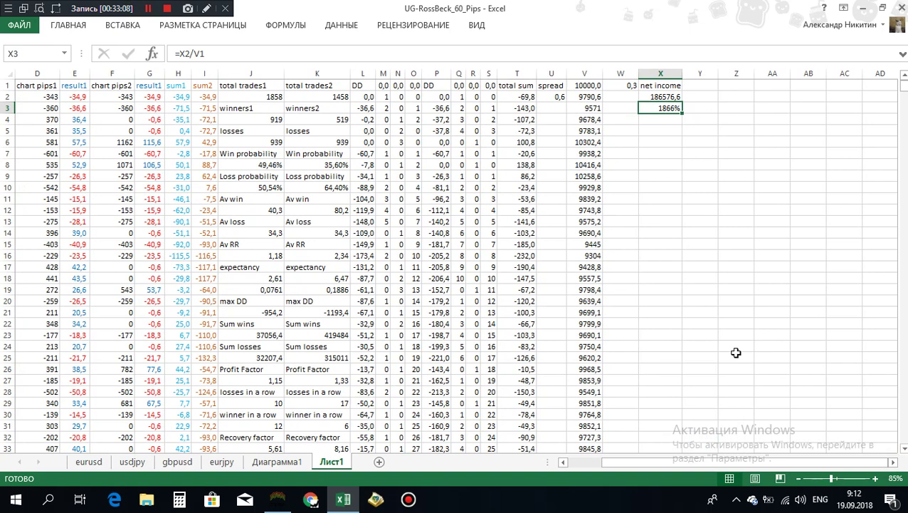
pyautogui.click(623, 86)
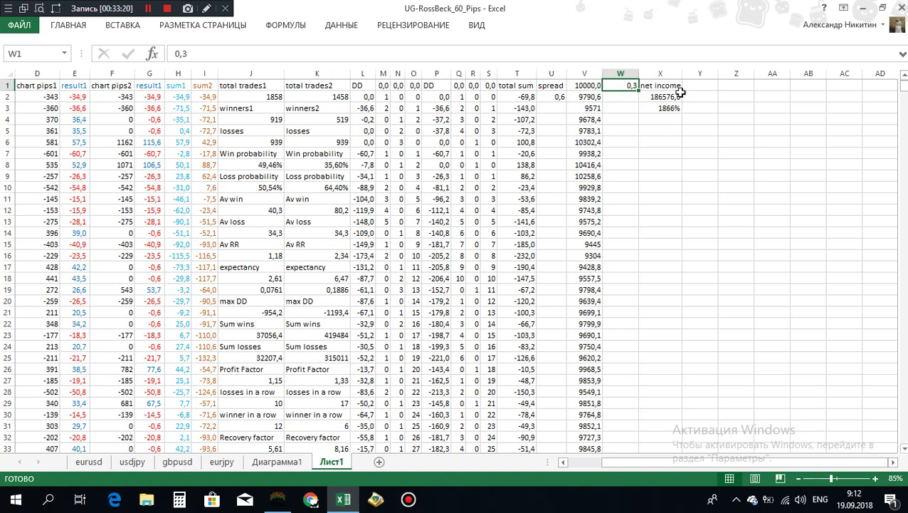
pyautogui.click(707, 86)
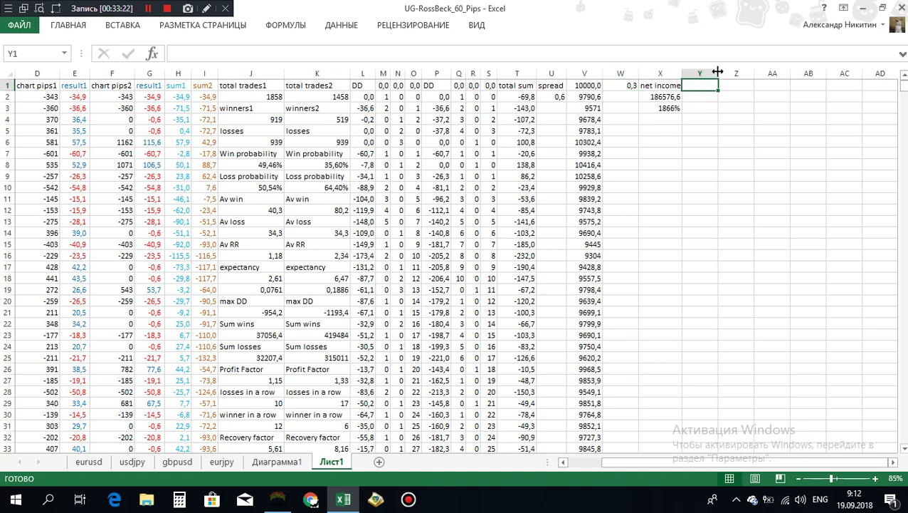
pyautogui.moveTo(717, 74); pyautogui.dragTo(722, 68)
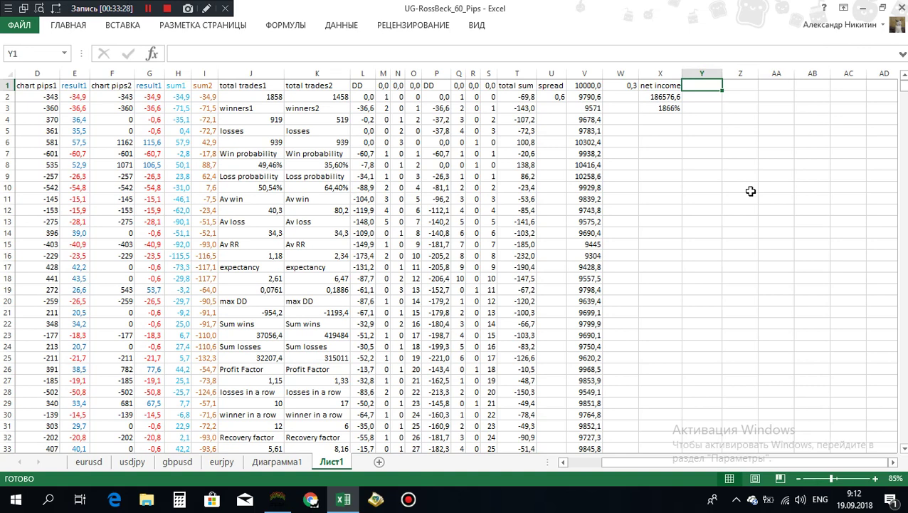
pyautogui.write('10')
pyautogui.write('000')
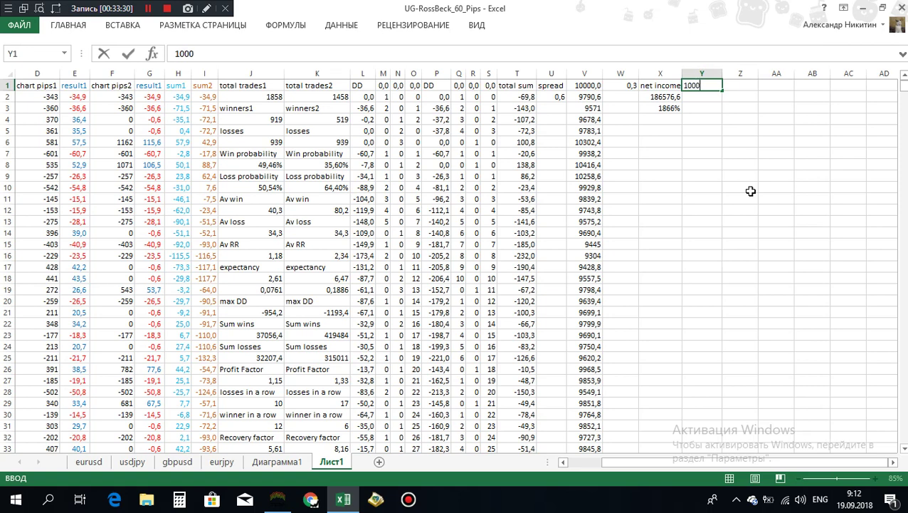
pyautogui.press('Return')
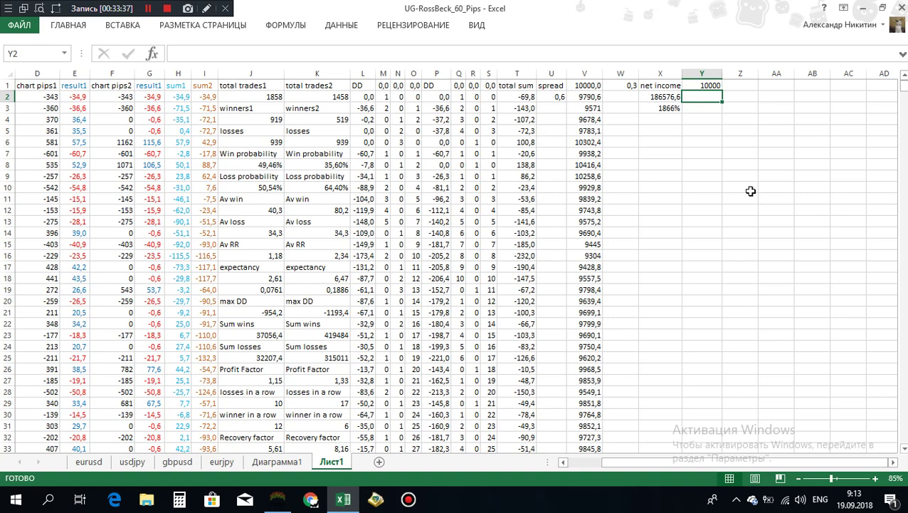
pyautogui.click(748, 85)
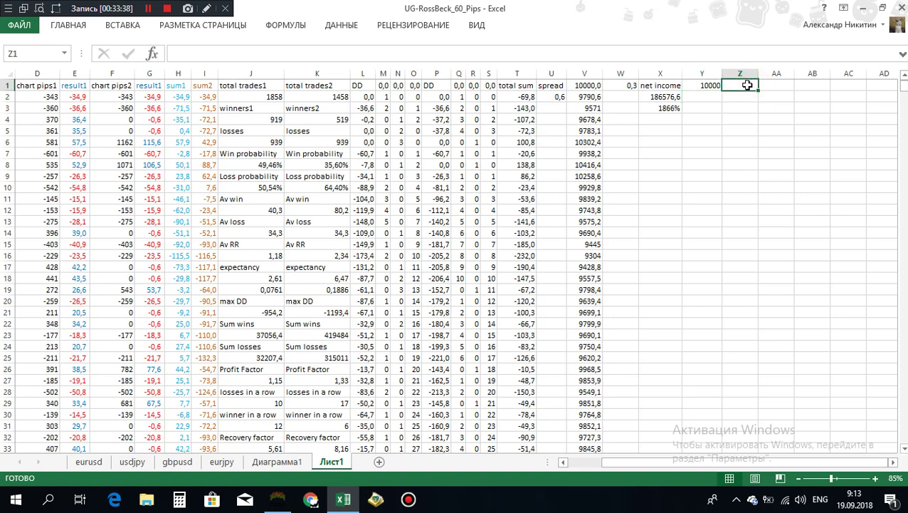
pyautogui.write('0,')
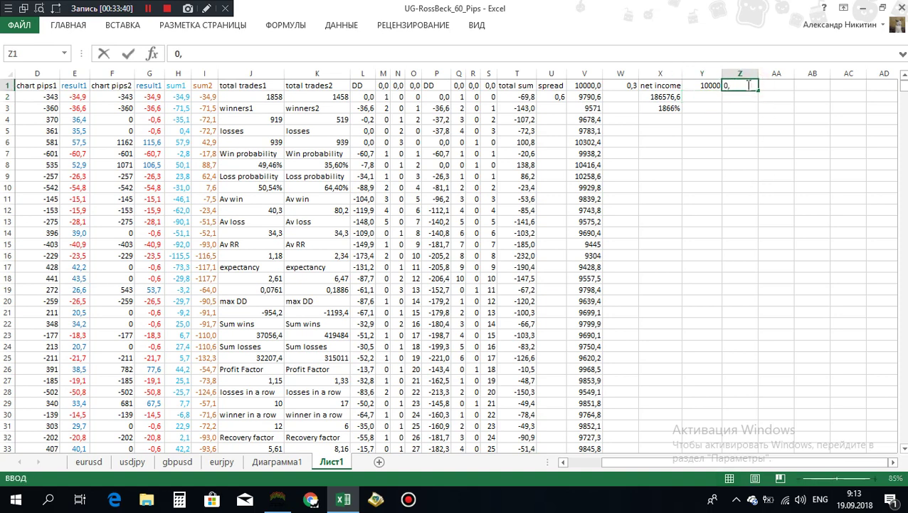
pyautogui.write('01')
pyautogui.press('BackSpace')
pyautogui.press('BackSpace')
pyautogui.press('BackSpace')
pyautogui.press('BackSpace')
pyautogui.press('Return')
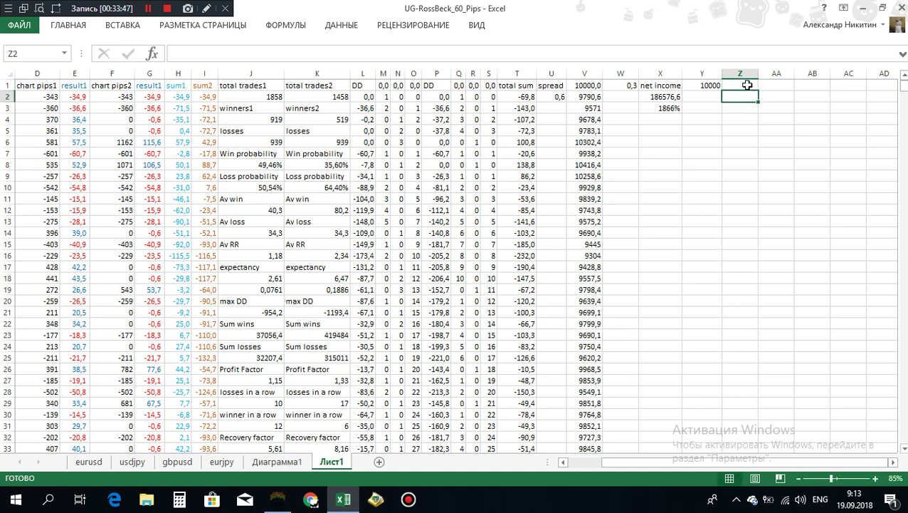
# - Go back along row 2 to cell A2 to view the pair of the first trade
pyautogui.click(702, 102)
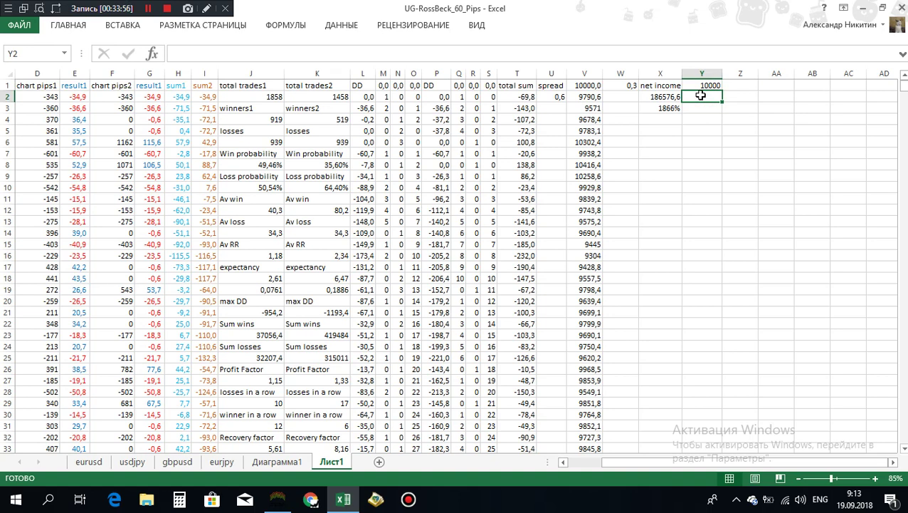
pyautogui.press('Left')
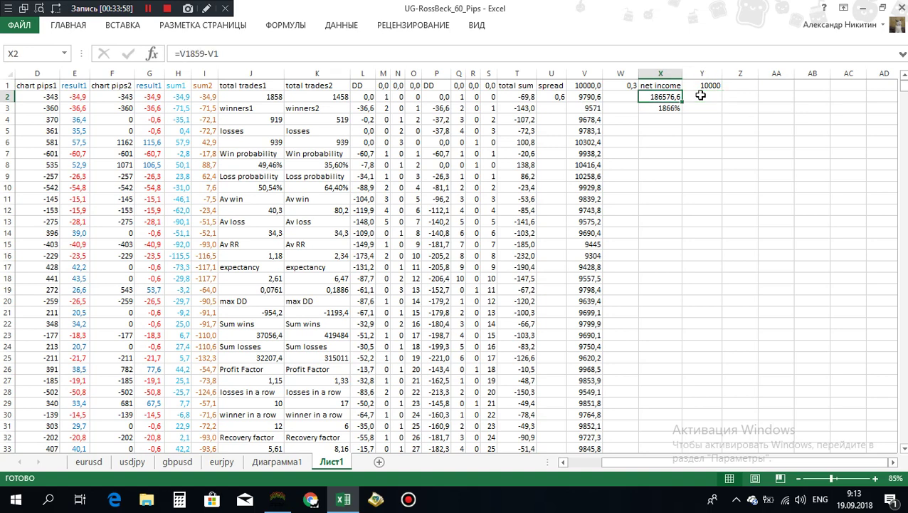
pyautogui.press('Left')
pyautogui.press('Left')
pyautogui.press('Left')
pyautogui.press('Left')
pyautogui.press('Left')
pyautogui.press('Left')
pyautogui.press('Left')
pyautogui.press('Left')
pyautogui.press('Left')
pyautogui.press('Left')
pyautogui.press('Left')
pyautogui.press('Left')
pyautogui.press('Left')
pyautogui.press('Left')
pyautogui.press('Left')
pyautogui.press('Left')
pyautogui.press('Left')
pyautogui.press('Left')
pyautogui.press('Left')
pyautogui.press('Left')
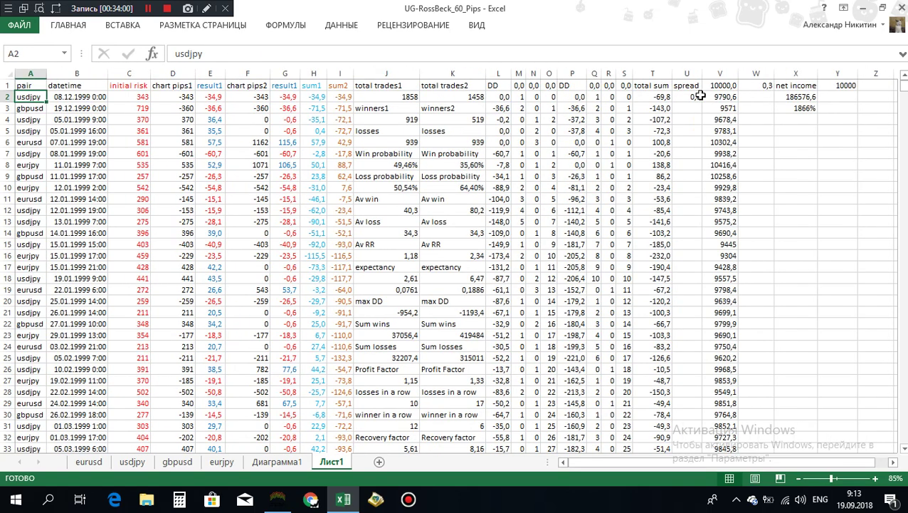
# - Examine the initial risk column, the chart pips1 values in D2 and D3, and the result1 formula in E2
pyautogui.click(132, 96)
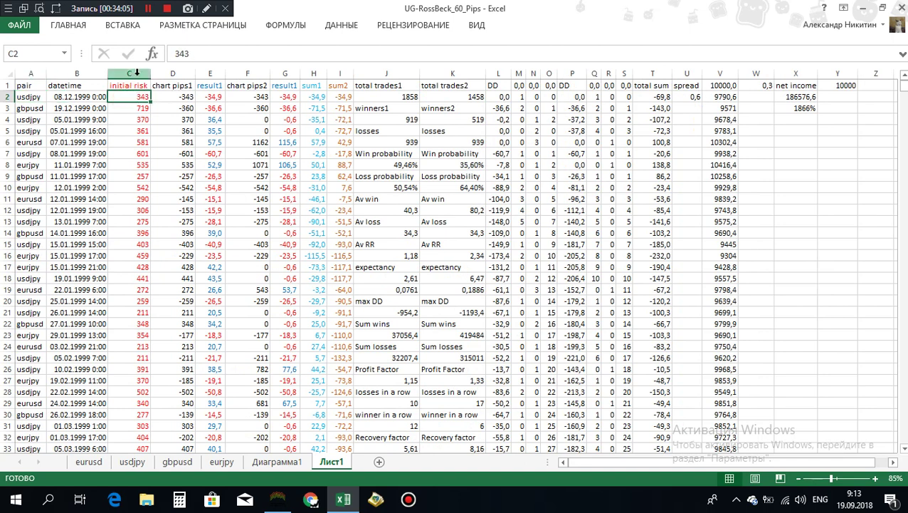
pyautogui.click(136, 73)
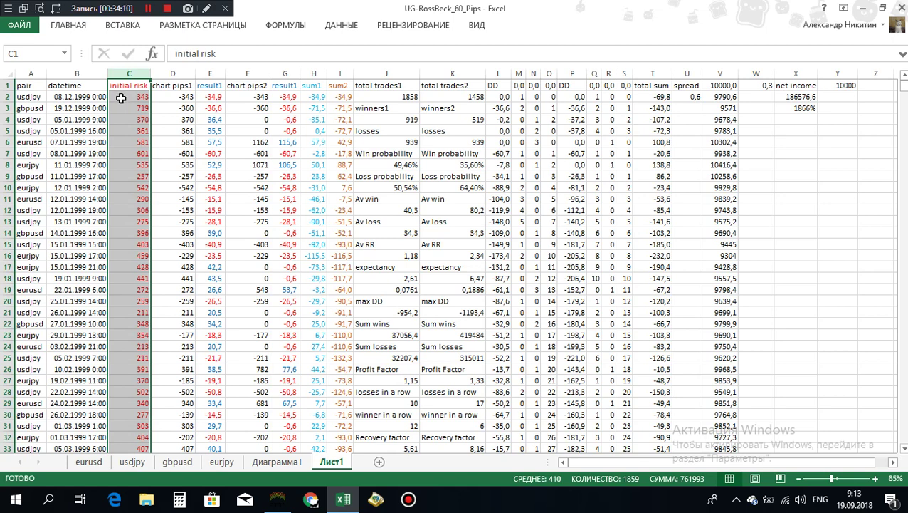
pyautogui.click(121, 99)
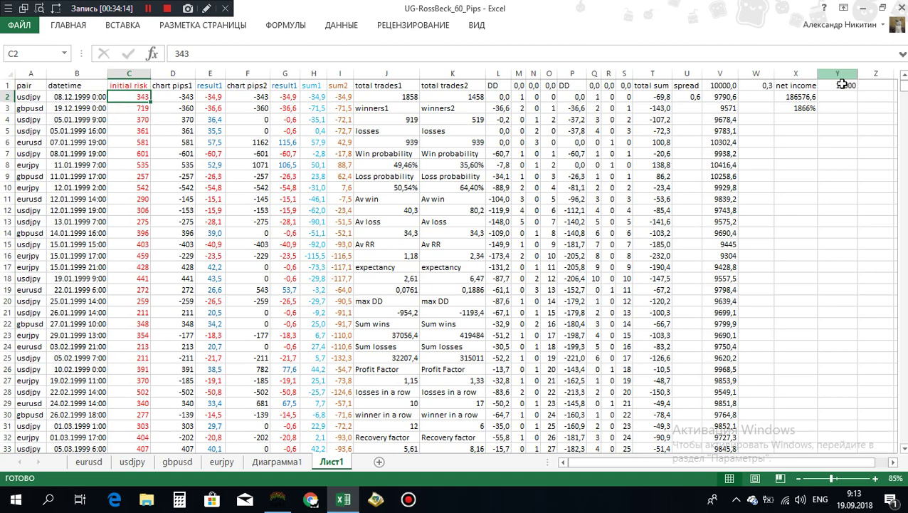
pyautogui.click(175, 97)
pyautogui.click(172, 109)
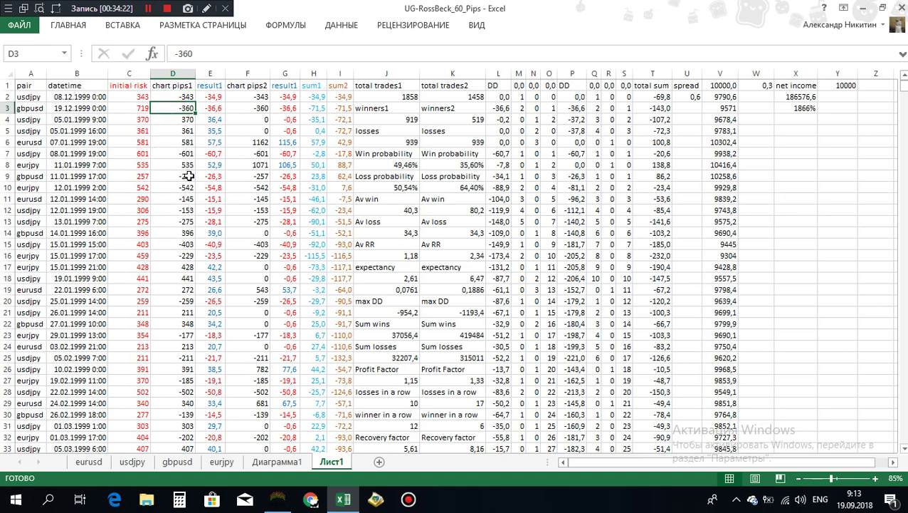
pyautogui.click(211, 96)
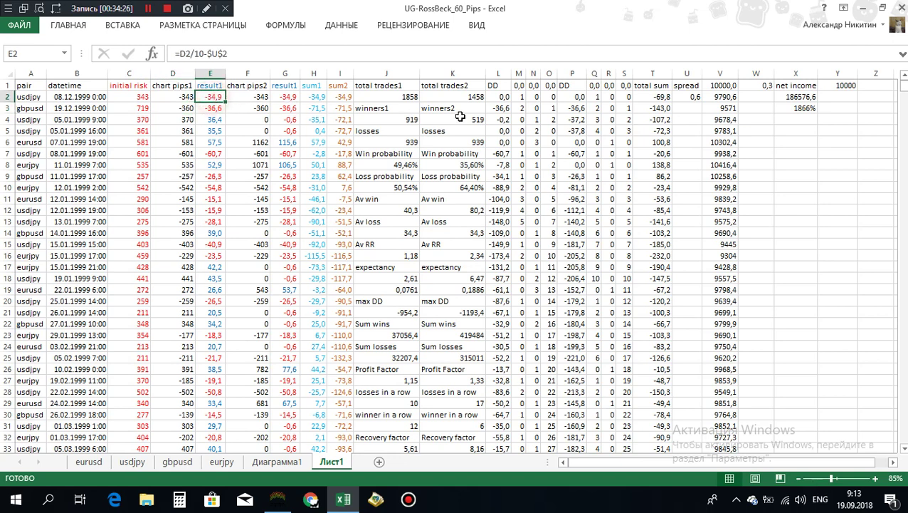
# - Set the spread in U2 to 1 and check the net income percentage in X3
pyautogui.click(690, 97)
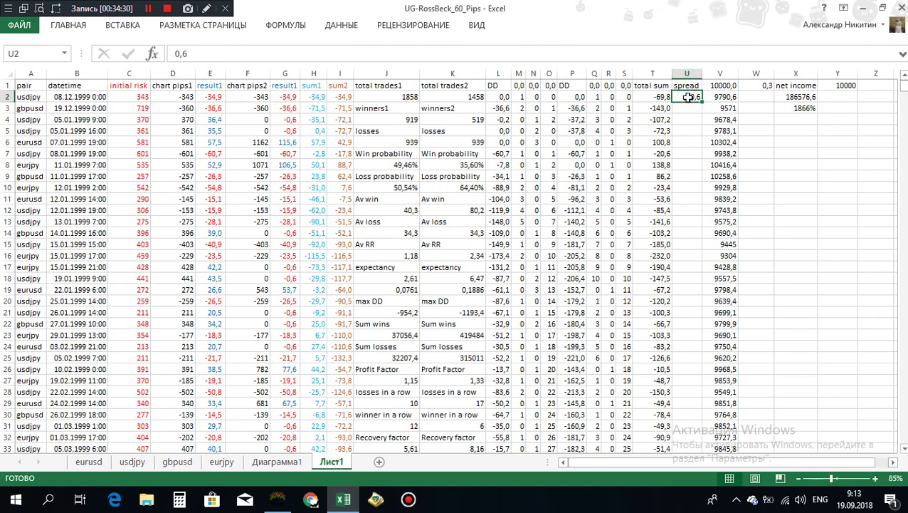
pyautogui.write('1')
pyautogui.click(688, 97)
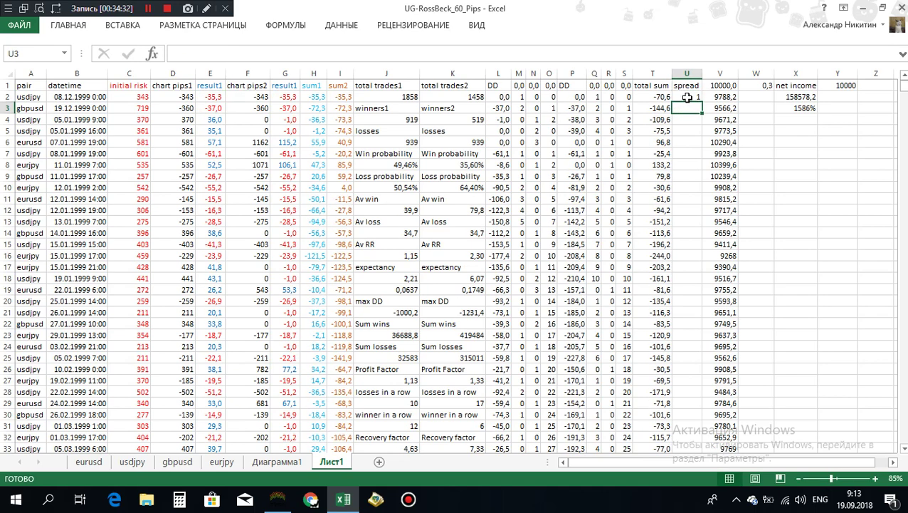
pyautogui.click(797, 108)
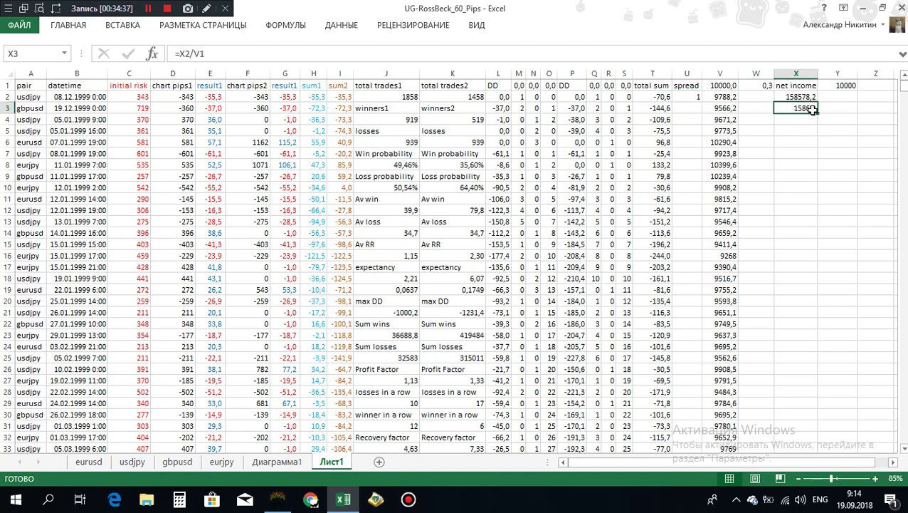
# - Set the spread in U2 to 0 to compare the net income, and return it to 1
pyautogui.click(693, 97)
pyautogui.write('0')
pyautogui.press('Return')
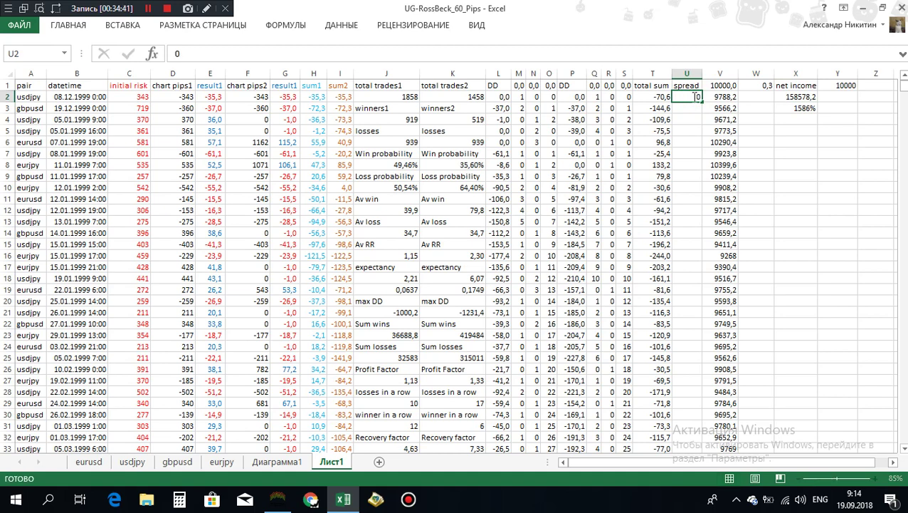
pyautogui.click(695, 96)
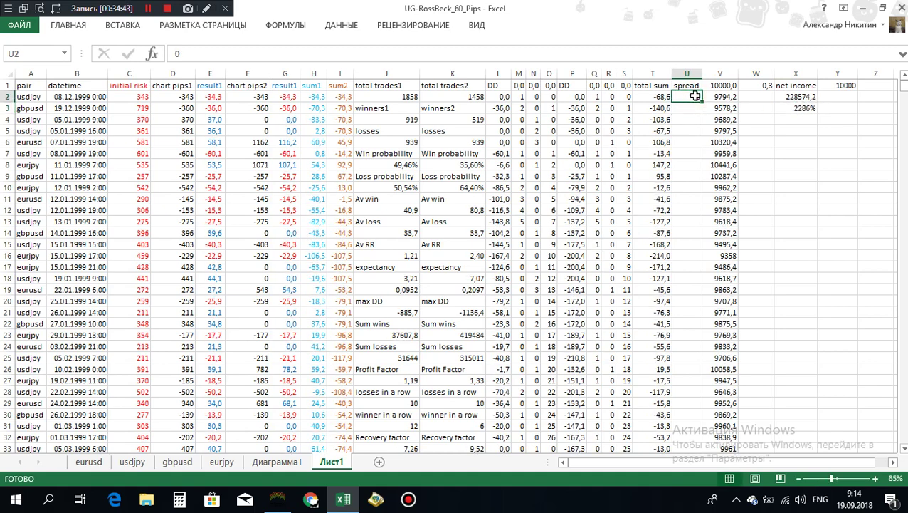
pyautogui.write('1')
pyautogui.press('Return')
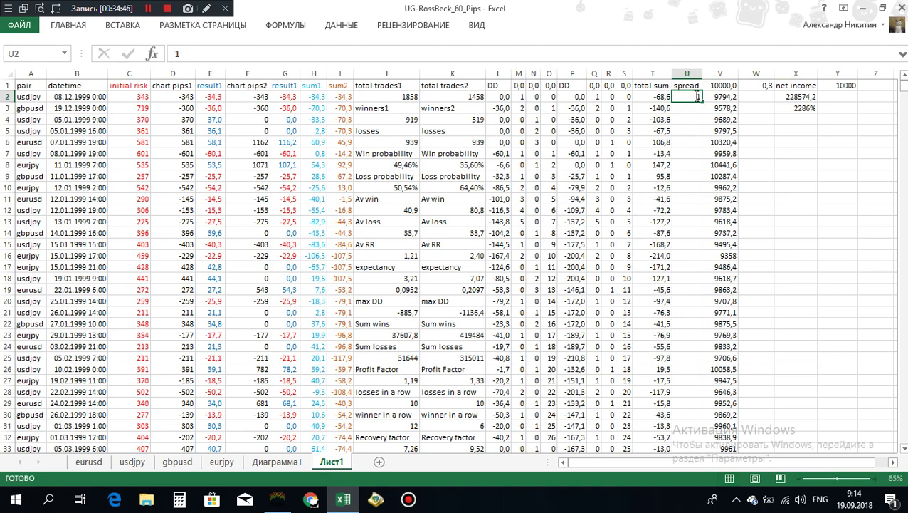
# - Enter the formula =Y1+0,01 in cell Y2 below the starting 10000
pyautogui.click(841, 97)
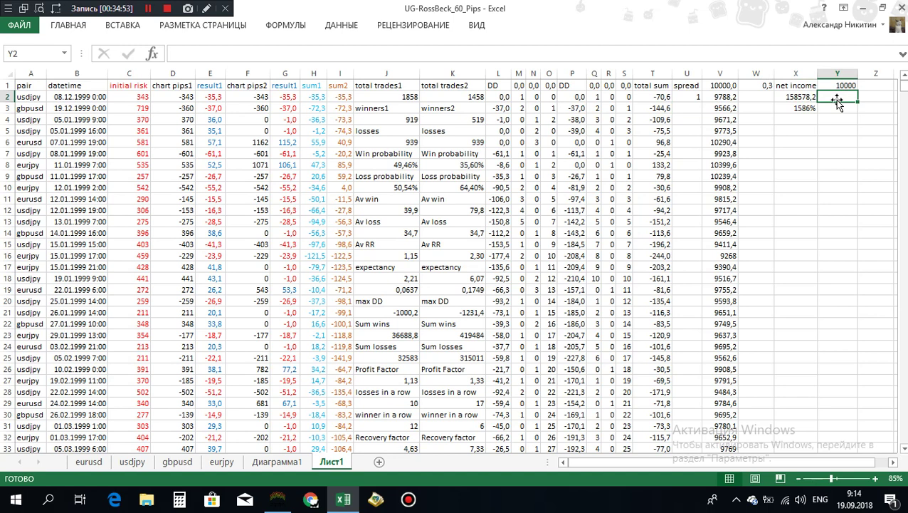
pyautogui.click(835, 95)
pyautogui.click(893, 462)
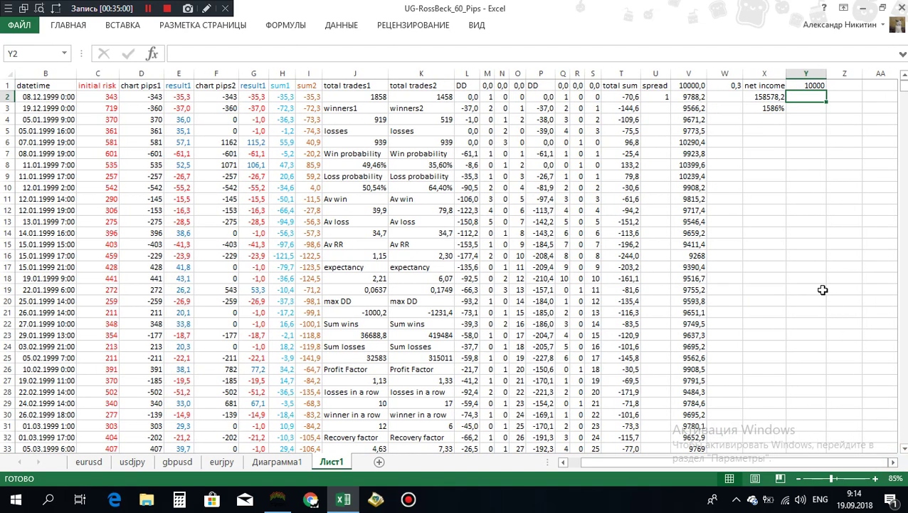
pyautogui.click(801, 95)
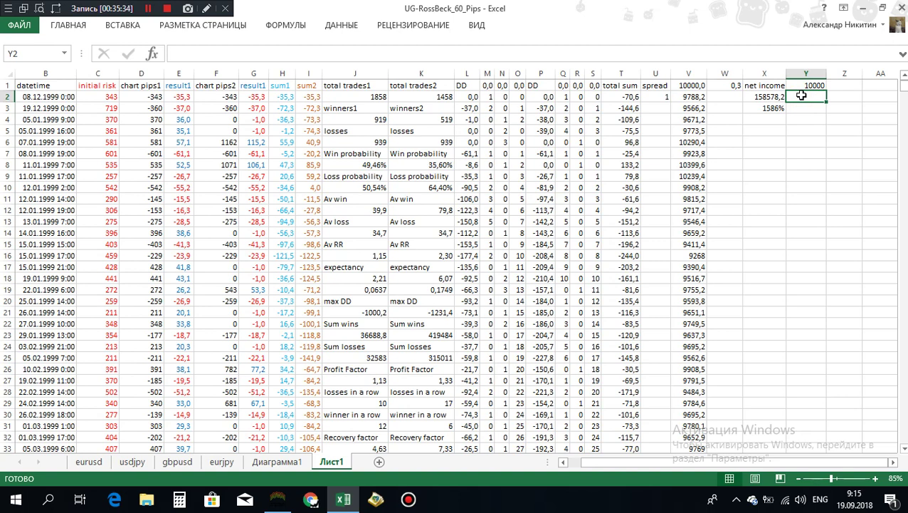
pyautogui.write('=')
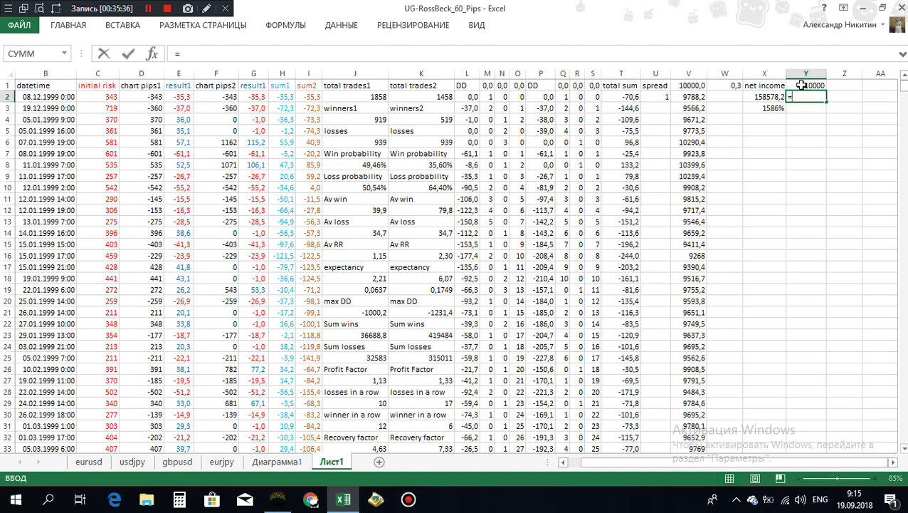
pyautogui.click(805, 84)
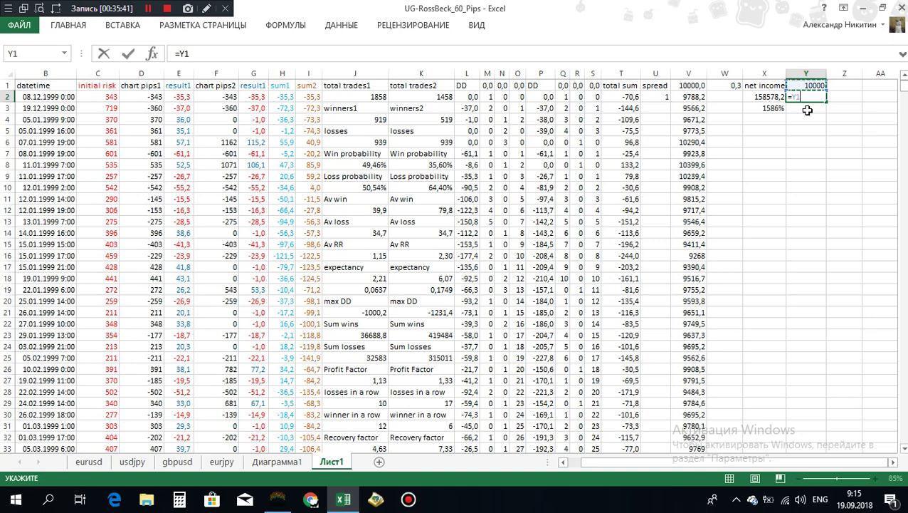
pyautogui.write('+0')
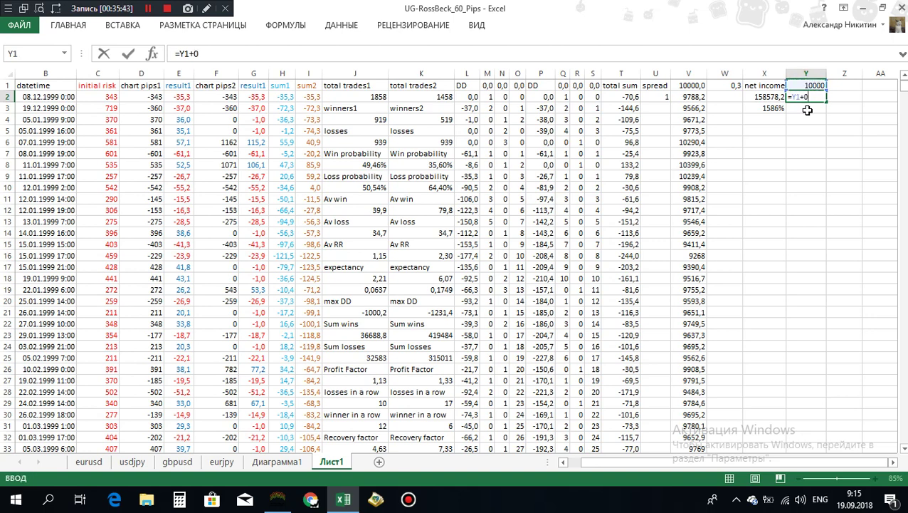
pyautogui.write(',01')
pyautogui.press('Return')
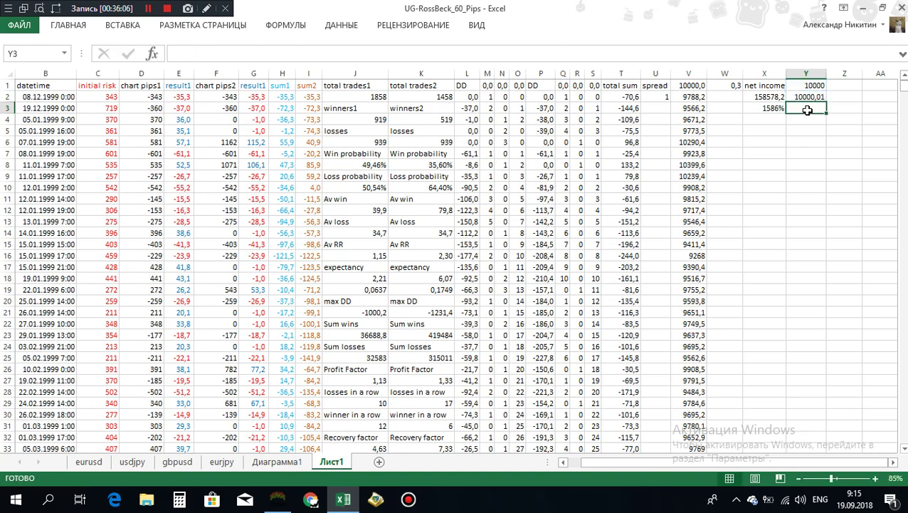
# - Enter an empty =if() formula in cell Z2
pyautogui.click(843, 82)
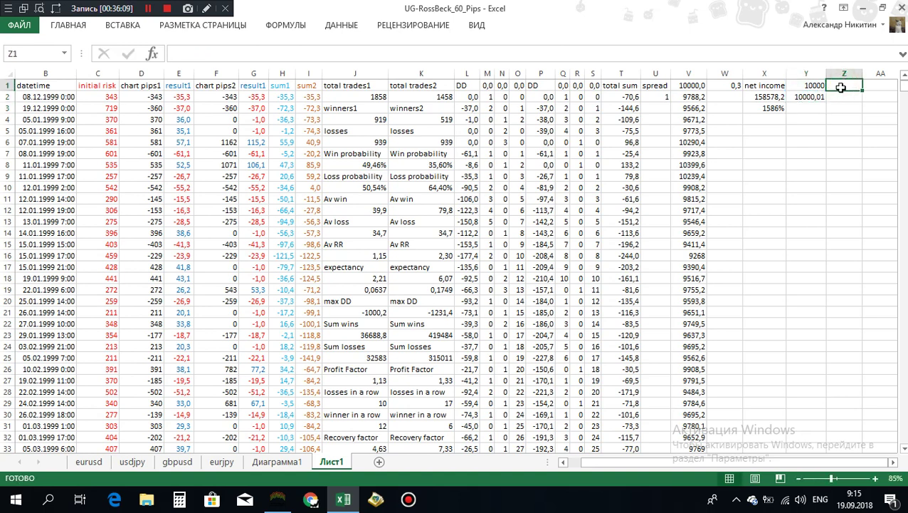
pyautogui.click(843, 98)
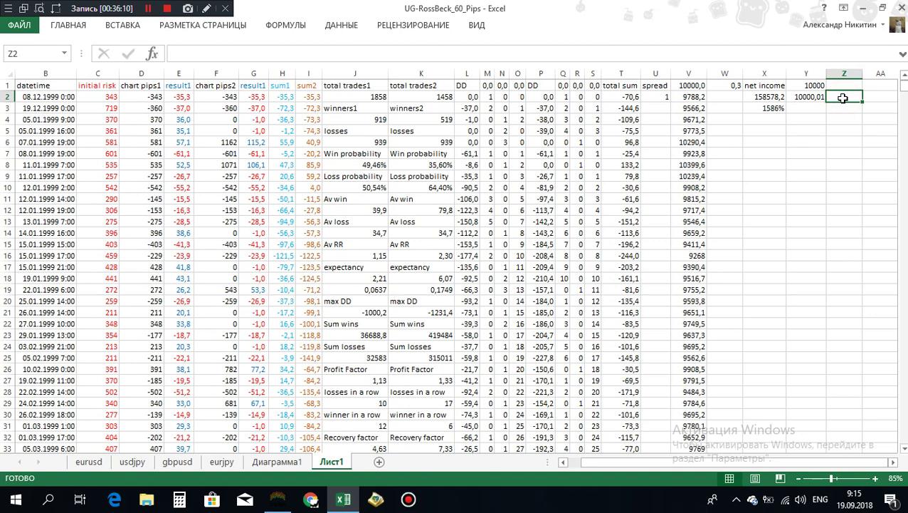
pyautogui.write('=if')
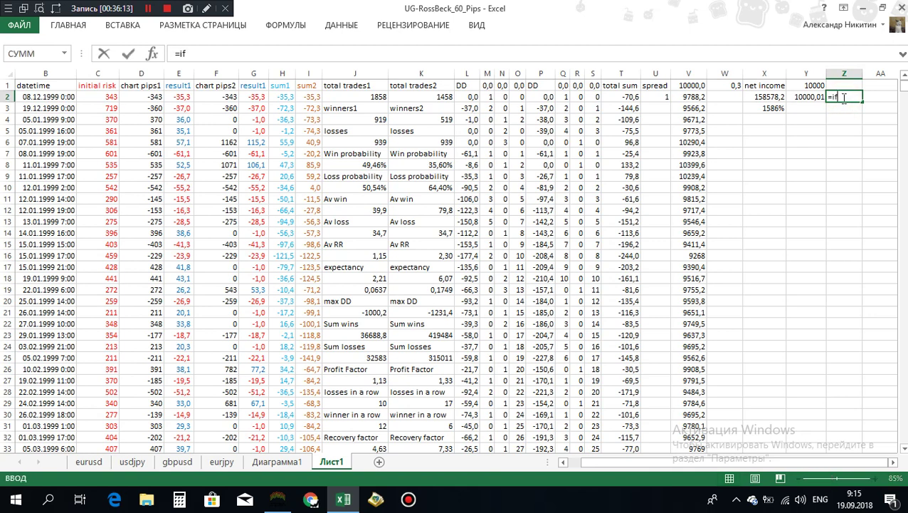
pyautogui.write('()')
pyautogui.press('Return')
pyautogui.press('Left')
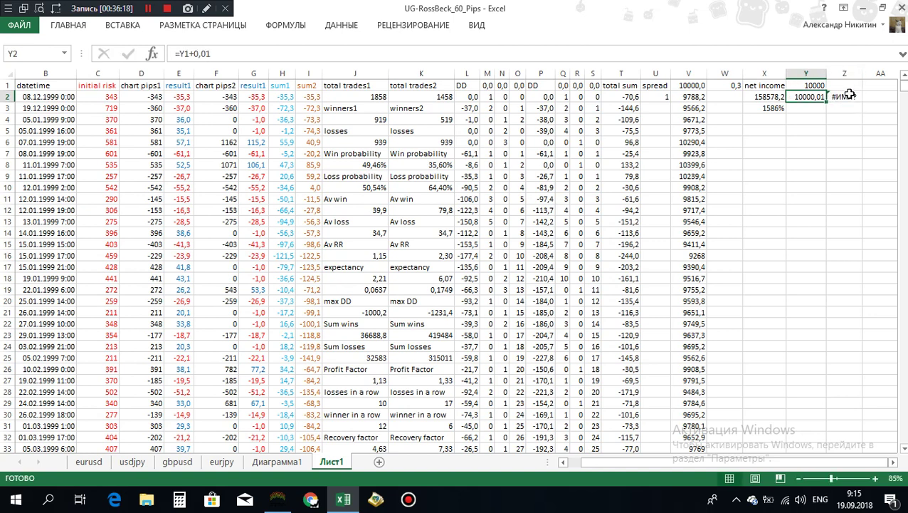
# - Complete the formula in Z2 as =if(E2/0,1*C2), using the first trade's result1 and initial risk
pyautogui.click(844, 98)
pyautogui.click(191, 54)
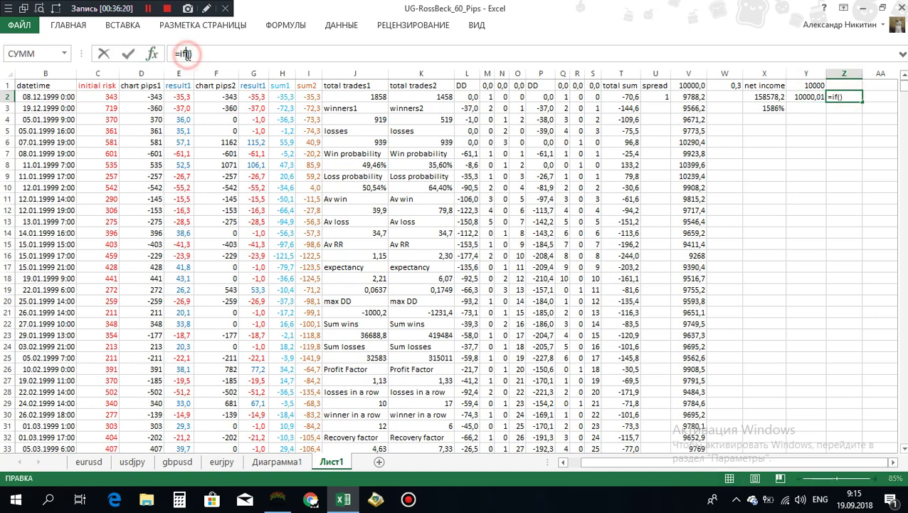
pyautogui.click(191, 54)
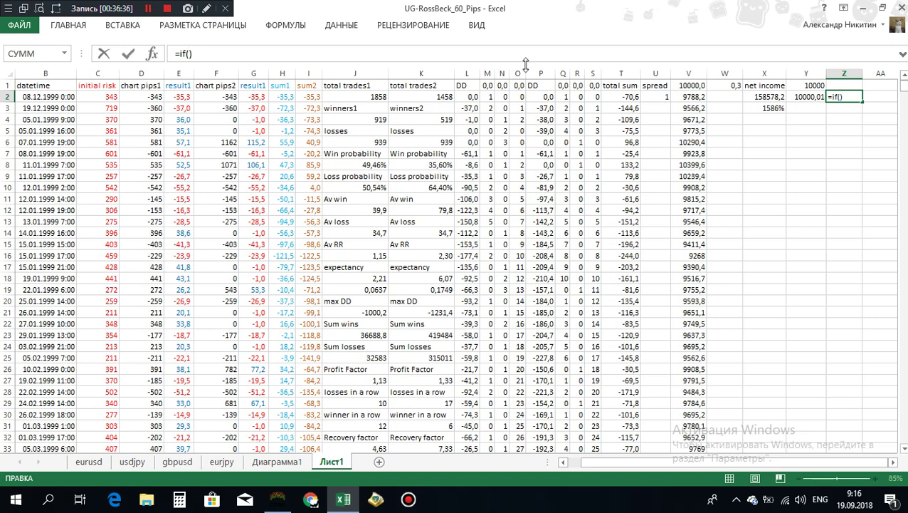
pyautogui.click(893, 462)
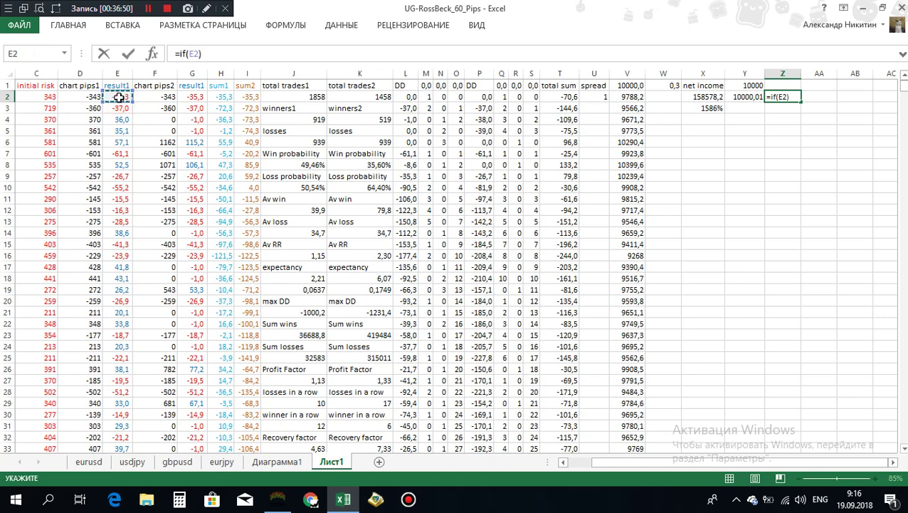
pyautogui.write('/')
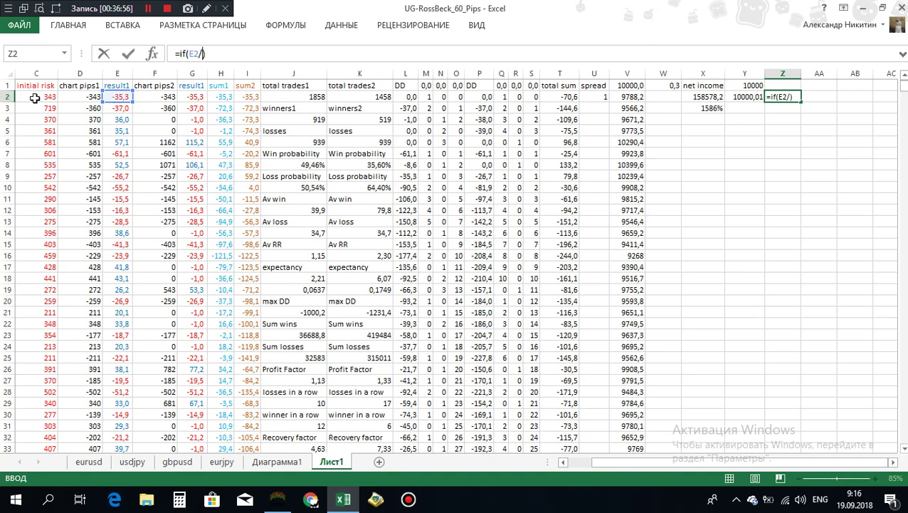
pyautogui.write('0,0')
pyautogui.write('*')
pyautogui.click(35, 97)
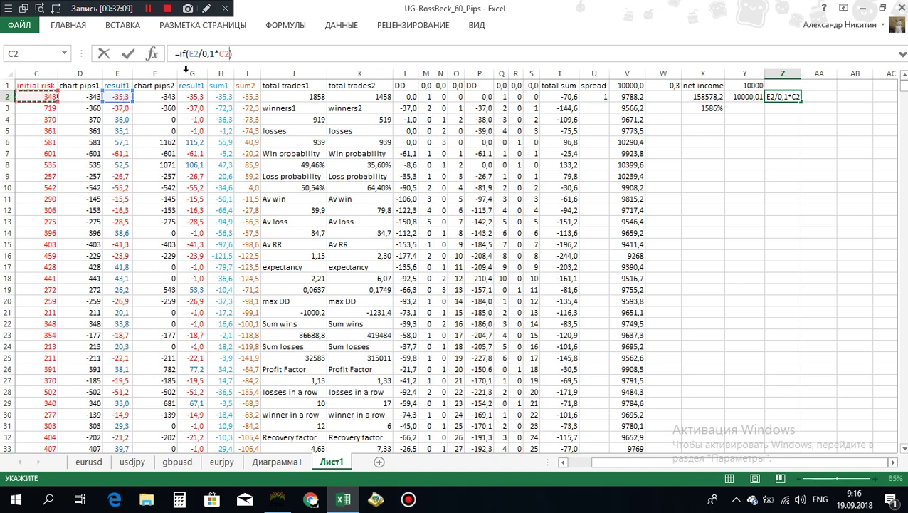
pyautogui.write(')')
pyautogui.click(235, 54)
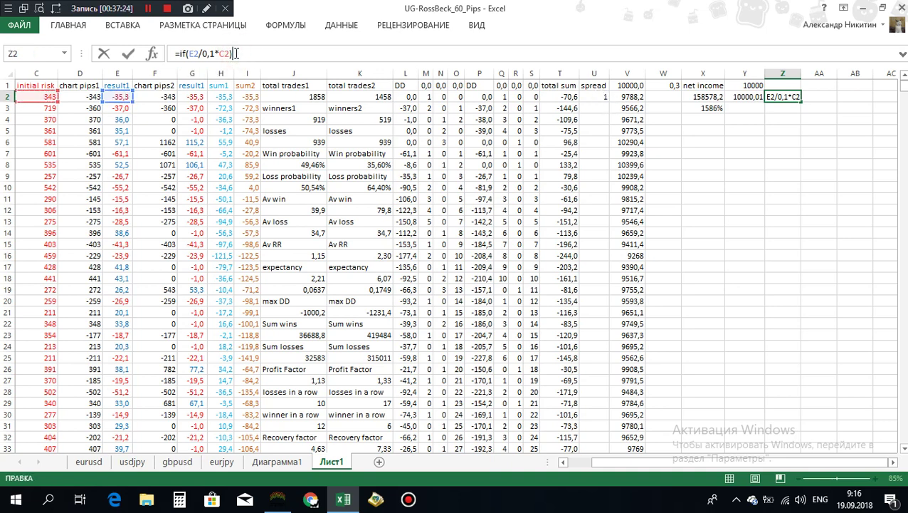
pyautogui.press('Return')
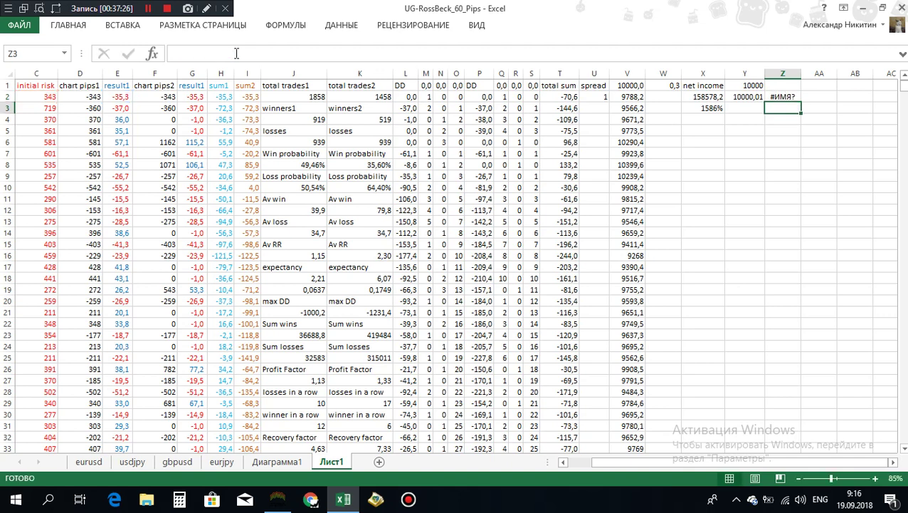
# - Remove the if function and its brackets from the Z2 formula, leaving =E2/0,1*C2
pyautogui.click(789, 96)
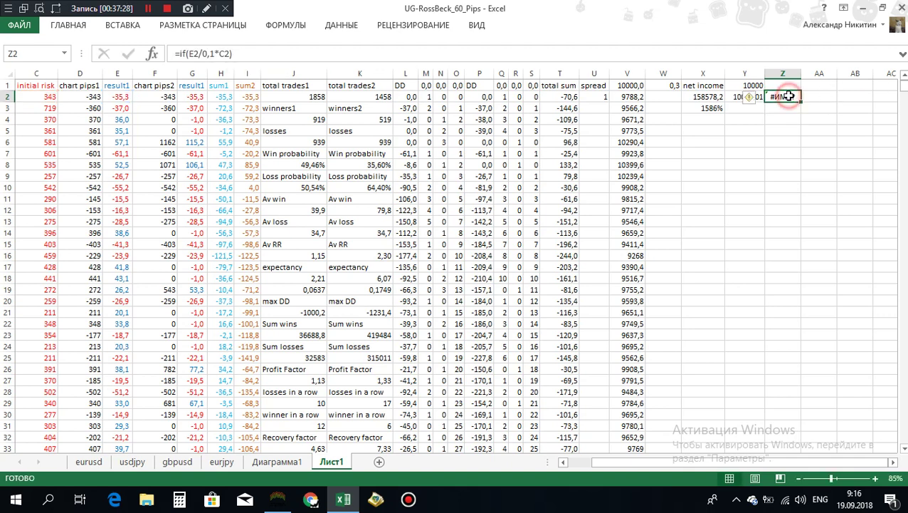
pyautogui.click(189, 54)
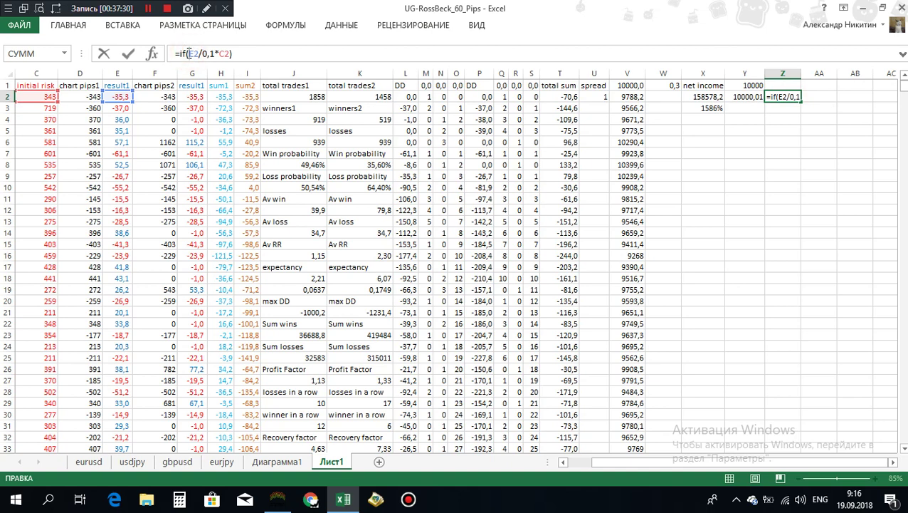
pyautogui.press('BackSpace')
pyautogui.press('BackSpace')
pyautogui.press('BackSpace')
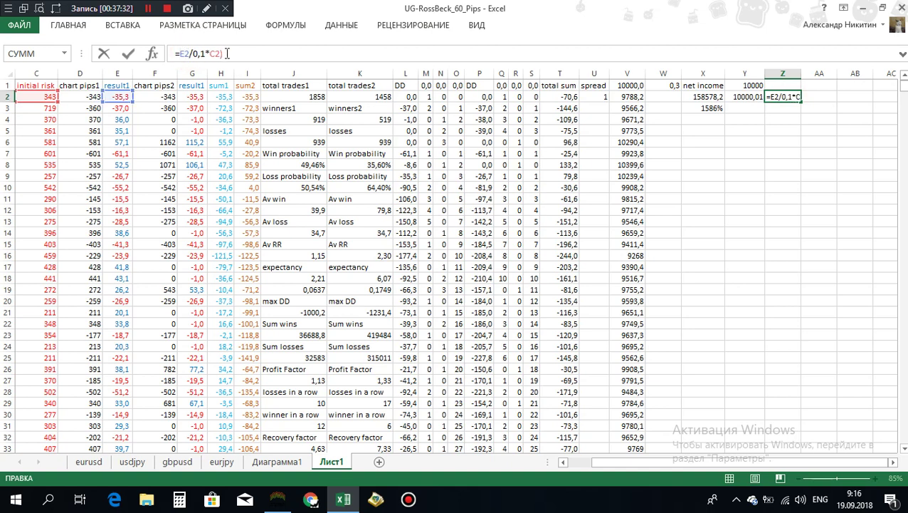
pyautogui.click(227, 53)
pyautogui.press('BackSpace')
pyautogui.press('Return')
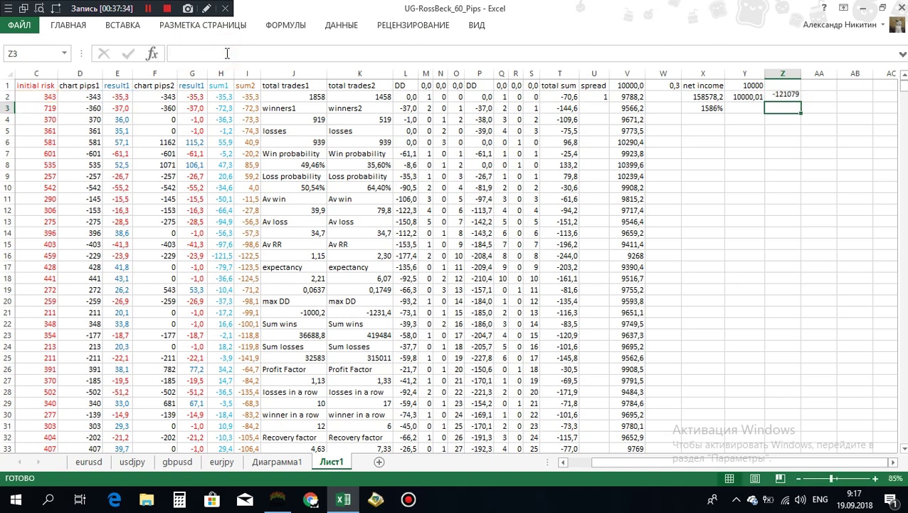
# - Bracket the divisor in the Z2 formula so it reads =E2/(0,1*C2)
pyautogui.click(785, 96)
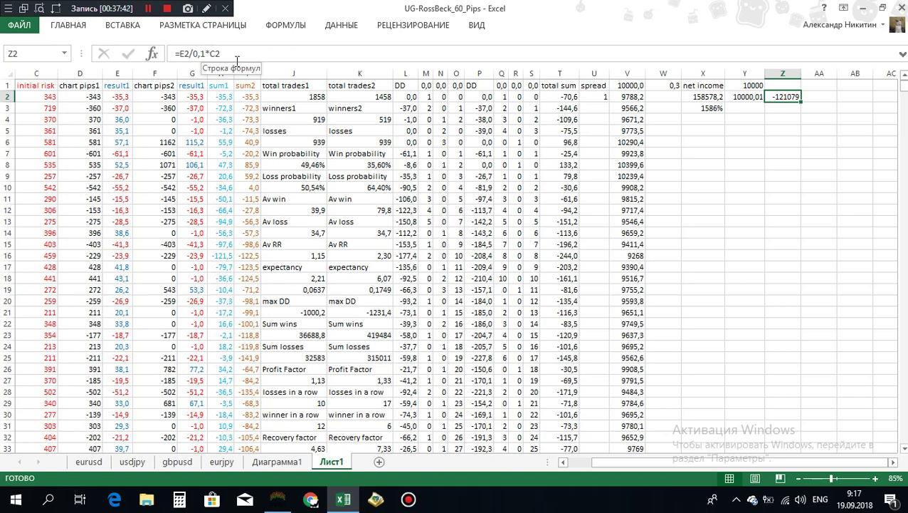
pyautogui.click(192, 54)
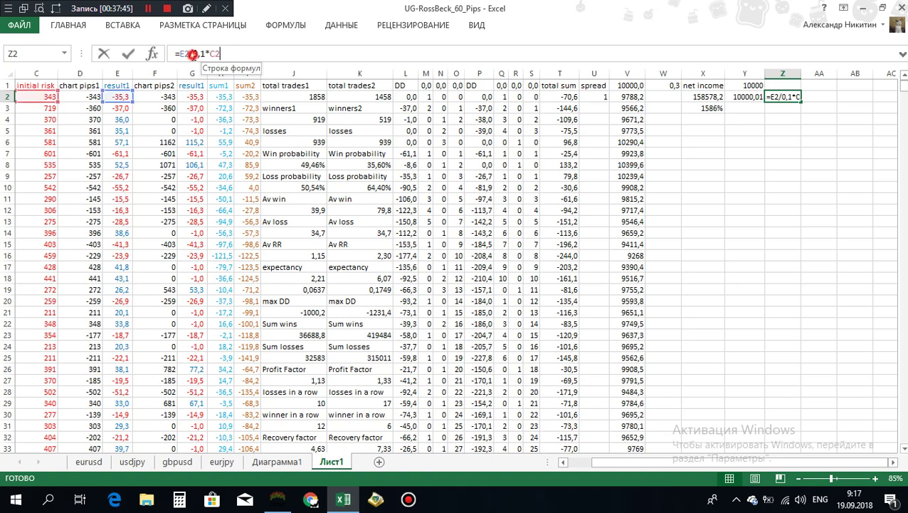
pyautogui.write('(')
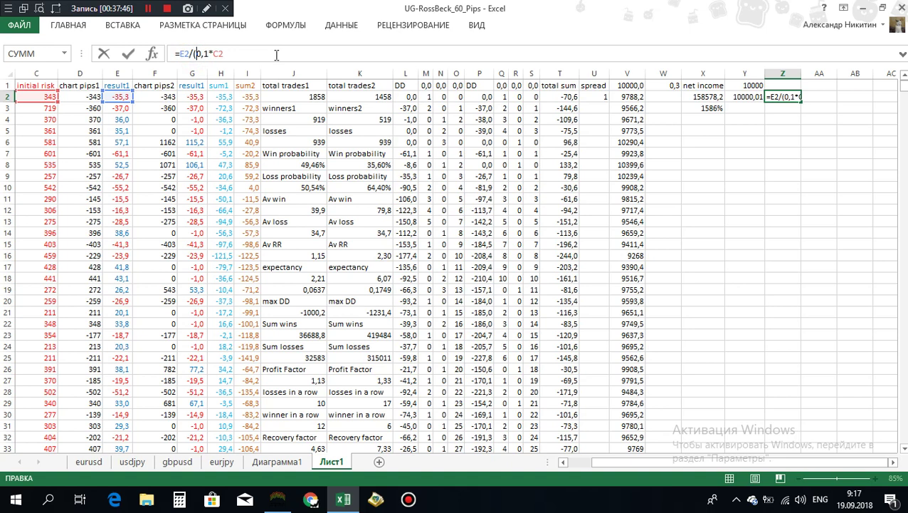
pyautogui.click(226, 55)
pyautogui.write(')')
pyautogui.press('Return')
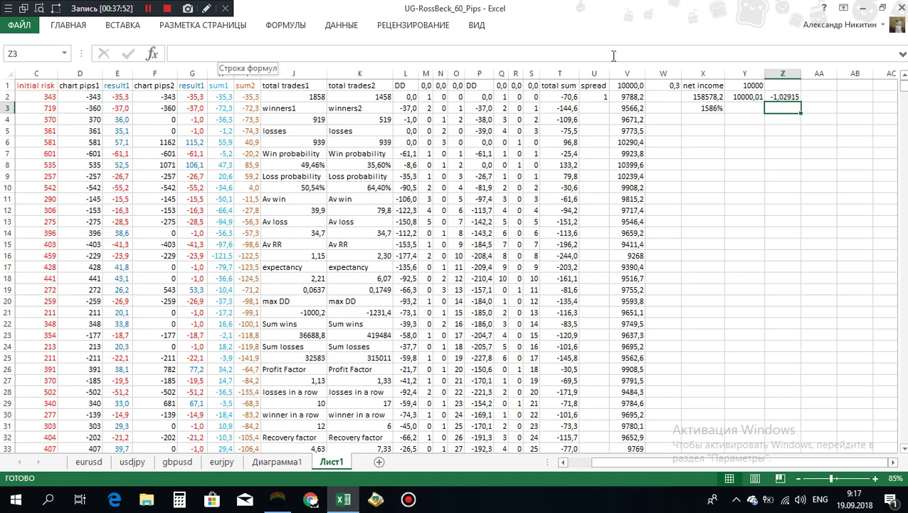
pyautogui.click(782, 97)
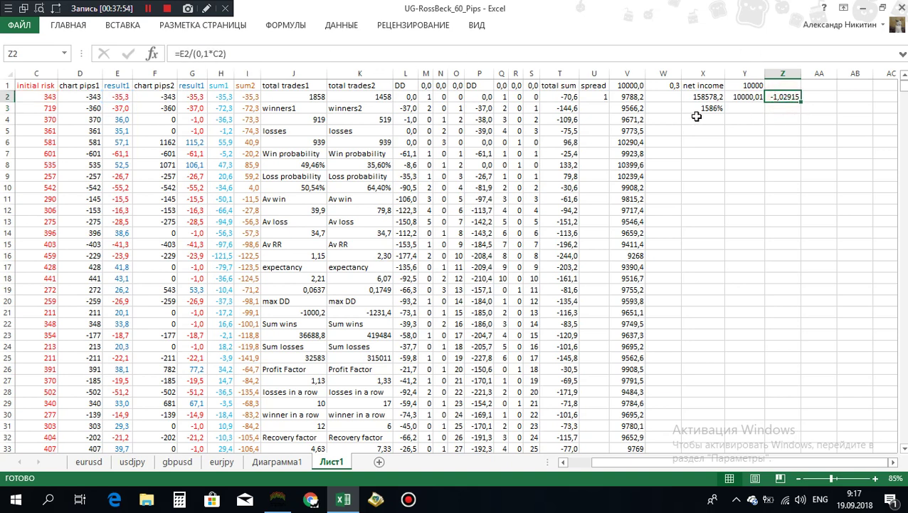
# - Test the Z2 formula with a spread of 0 in U2, and restore the spread to 1
pyautogui.click(599, 96)
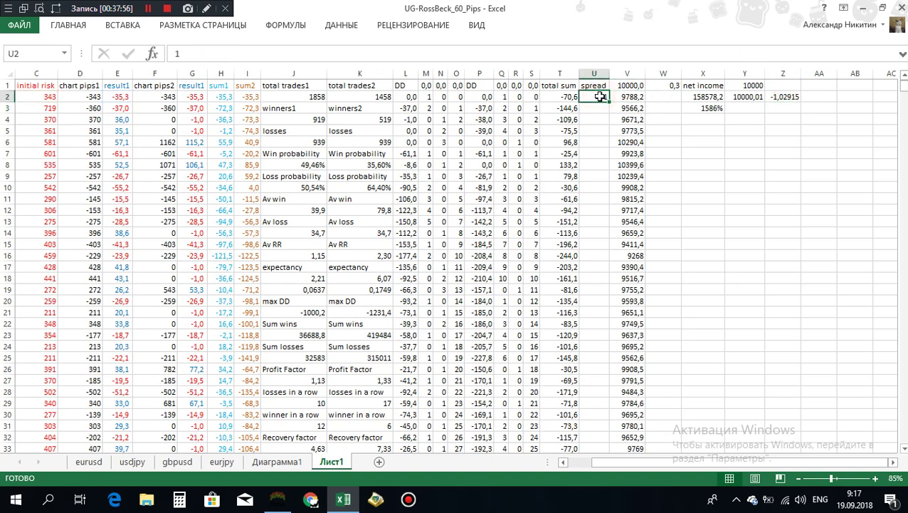
pyautogui.write('0')
pyautogui.press('Return')
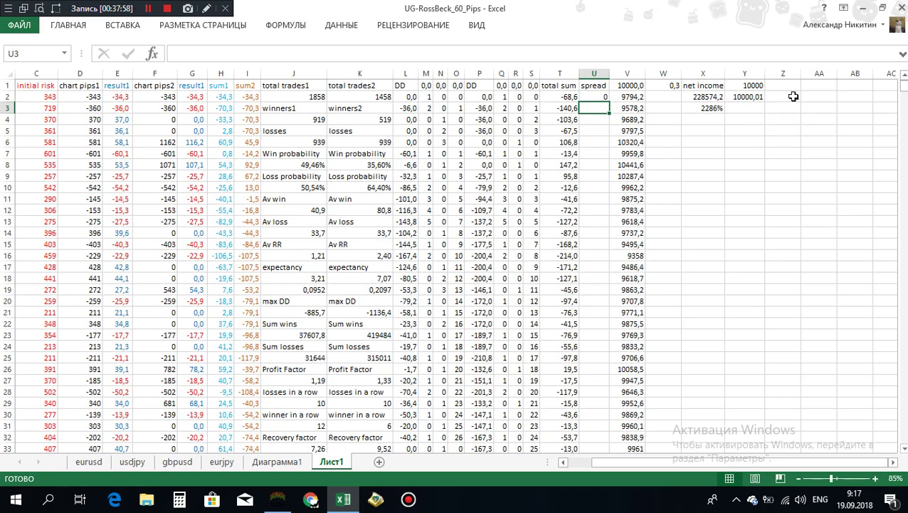
pyautogui.click(602, 96)
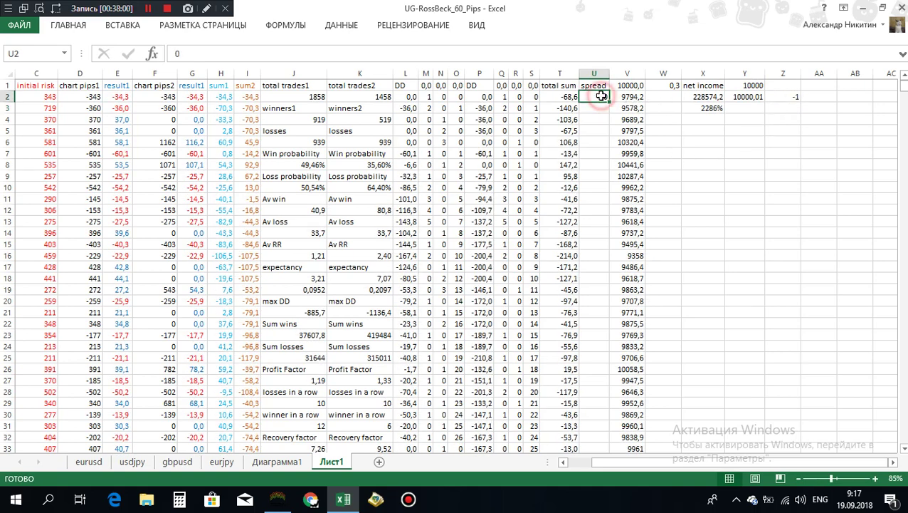
pyautogui.write('1')
pyautogui.press('Return')
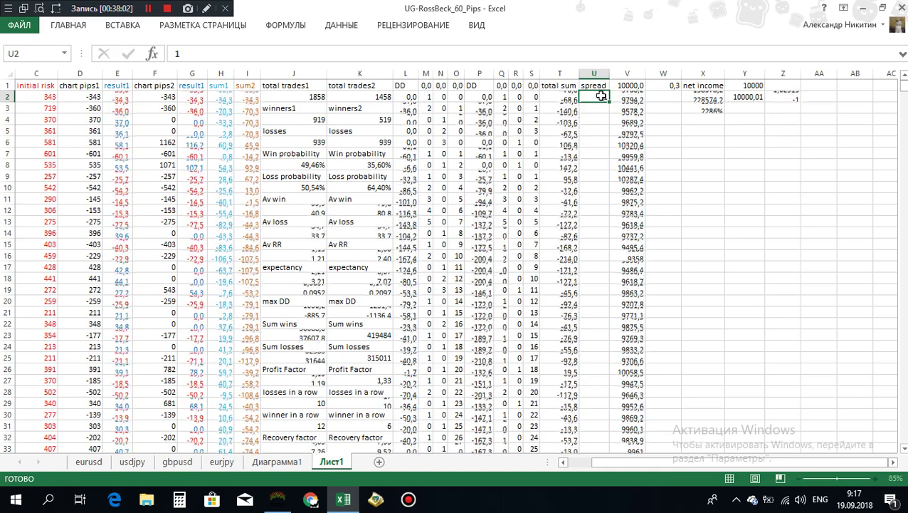
# - Fill the Z2 formula down column Z for all trades and head the column result1
pyautogui.click(789, 97)
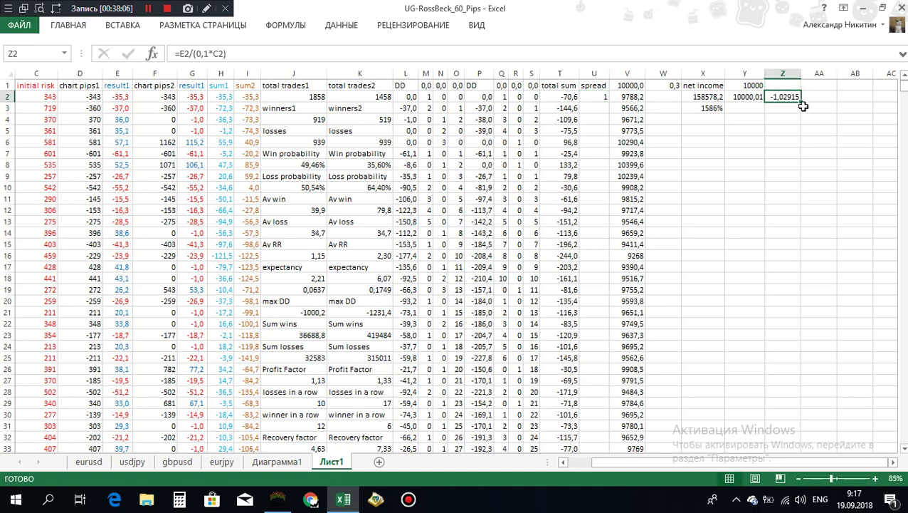
pyautogui.doubleClick(802, 102)
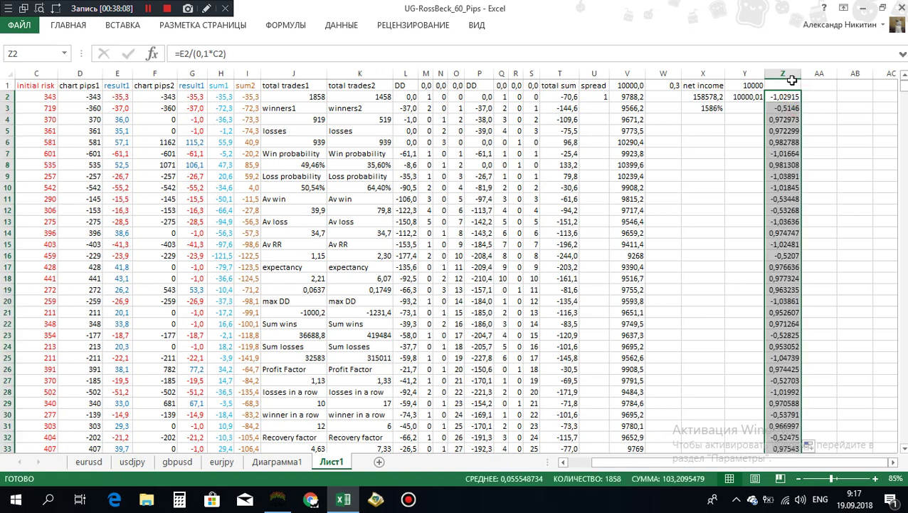
pyautogui.click(781, 83)
pyautogui.write('result1')
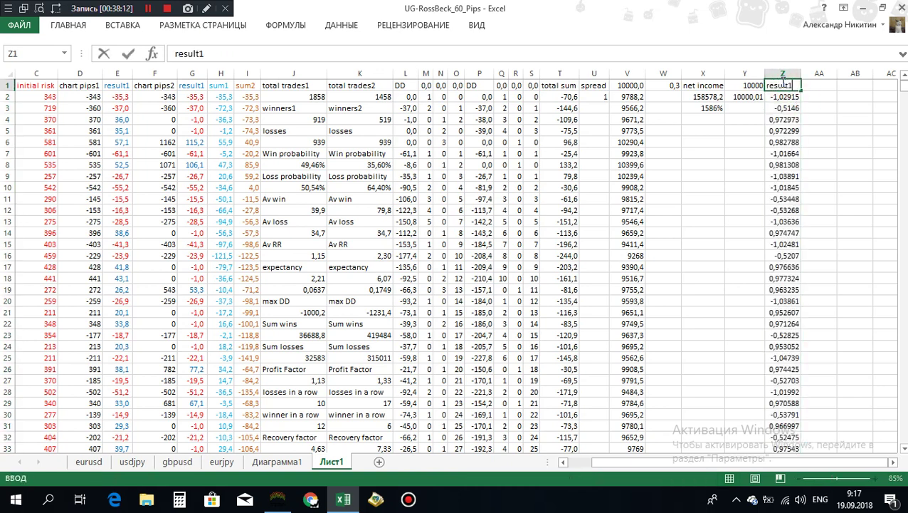
pyautogui.press('Return')
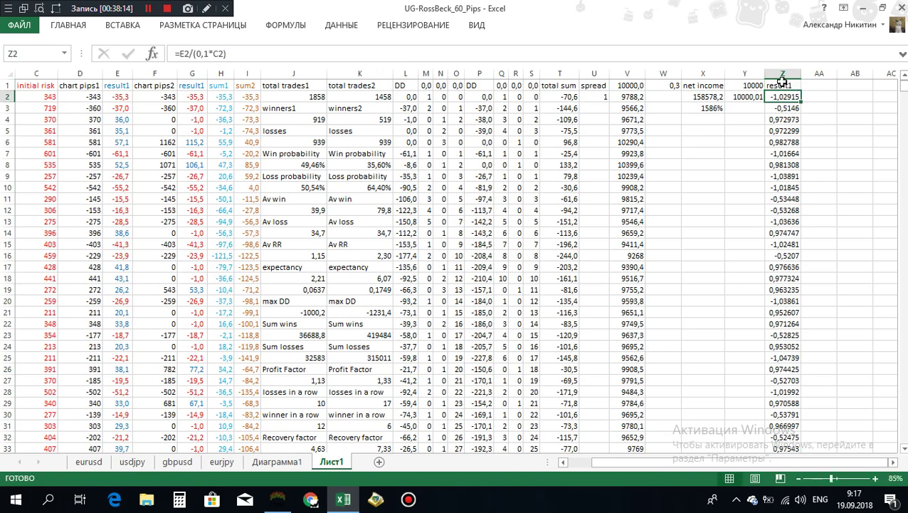
# - Apply the number format (Числовой) to the whole of column Z
pyautogui.click(782, 76)
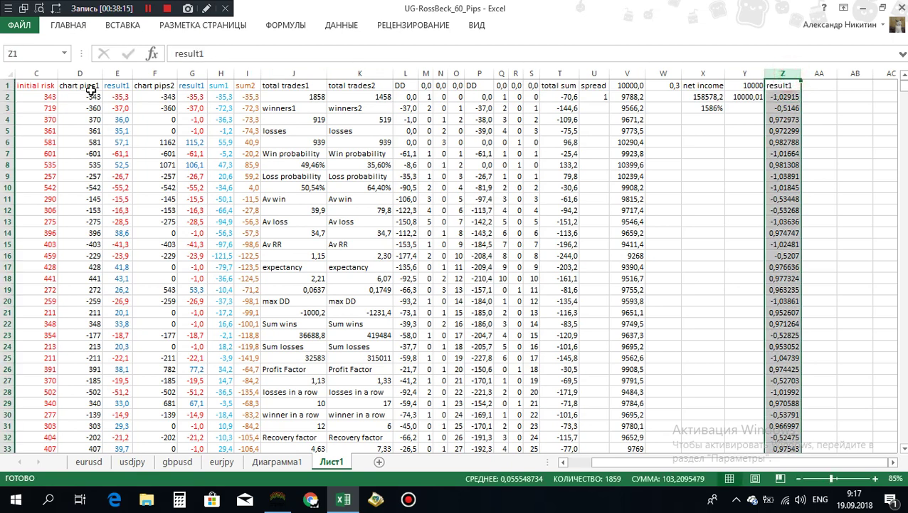
pyautogui.click(76, 25)
pyautogui.click(401, 47)
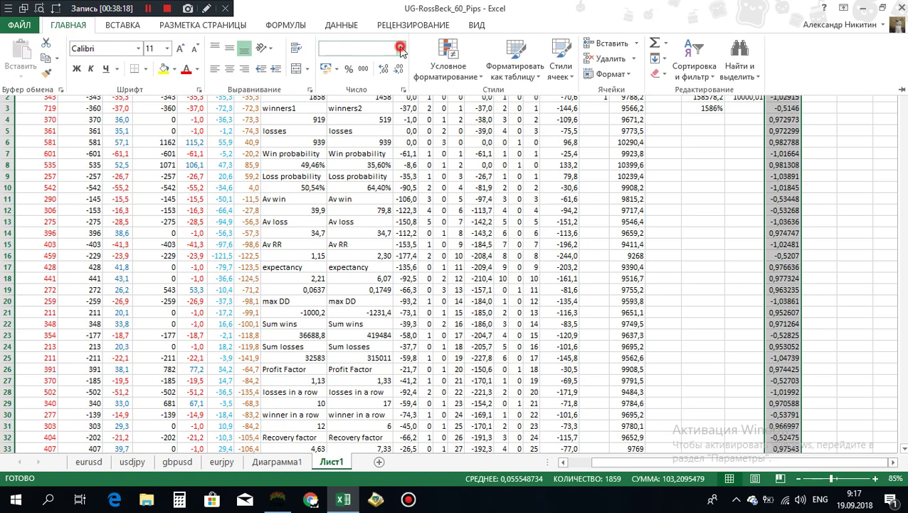
pyautogui.click(383, 107)
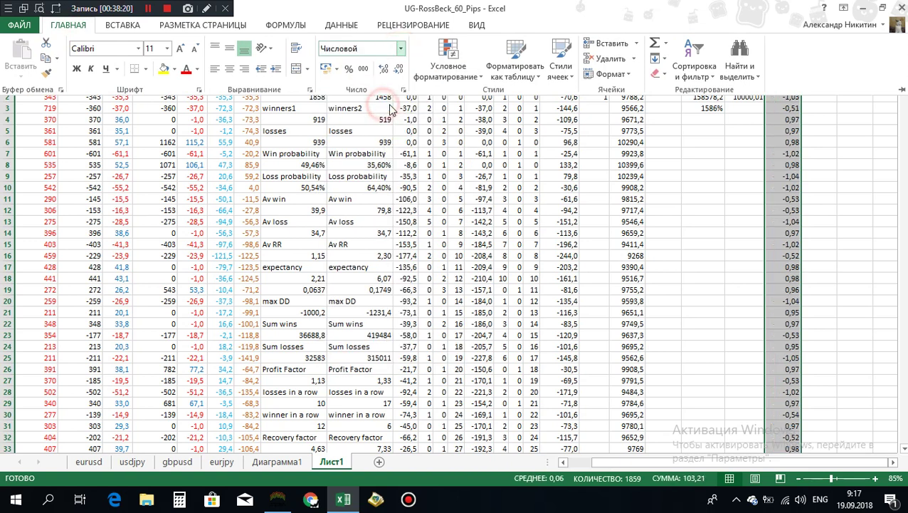
# - Examine the risk-relative results and their formulas in column Z, trade by trade
pyautogui.click(784, 107)
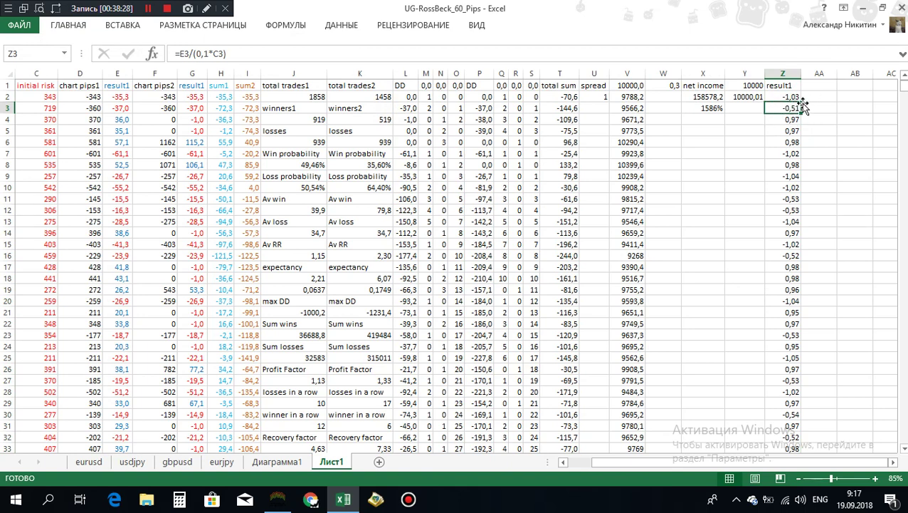
pyautogui.click(787, 119)
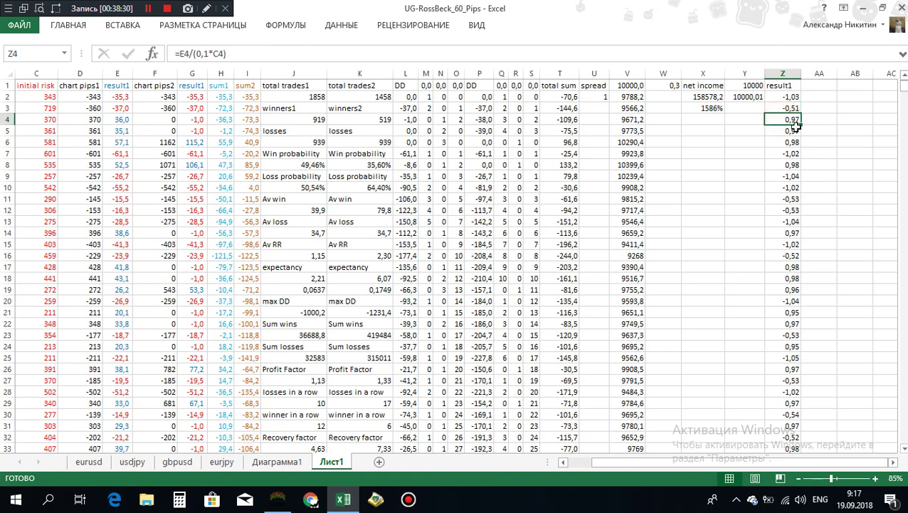
pyautogui.click(789, 131)
pyautogui.click(787, 119)
pyautogui.click(792, 142)
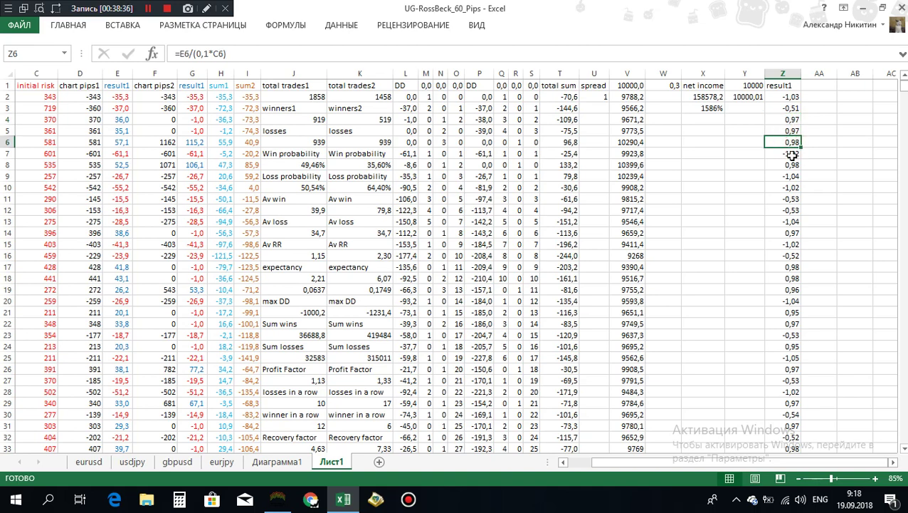
pyautogui.click(790, 153)
pyautogui.click(785, 167)
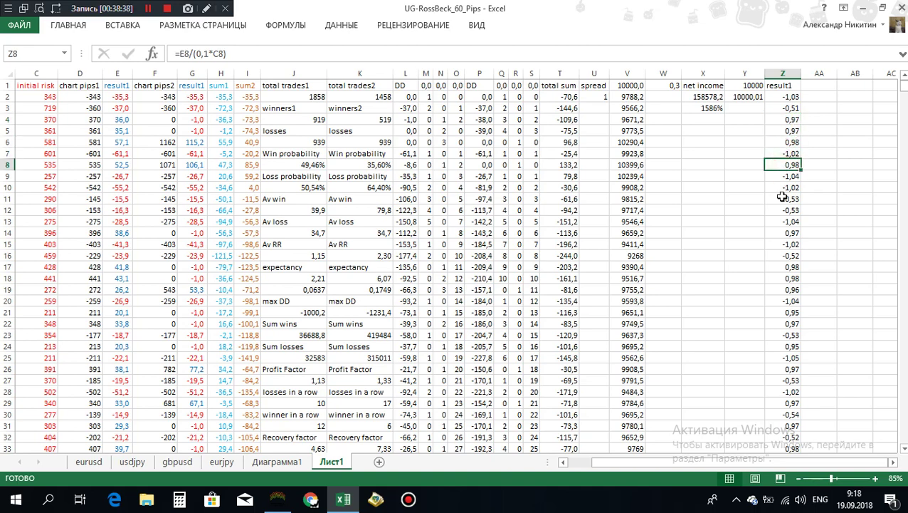
pyautogui.scroll(-2, 782, 196)
pyautogui.scroll(-5, 782, 197)
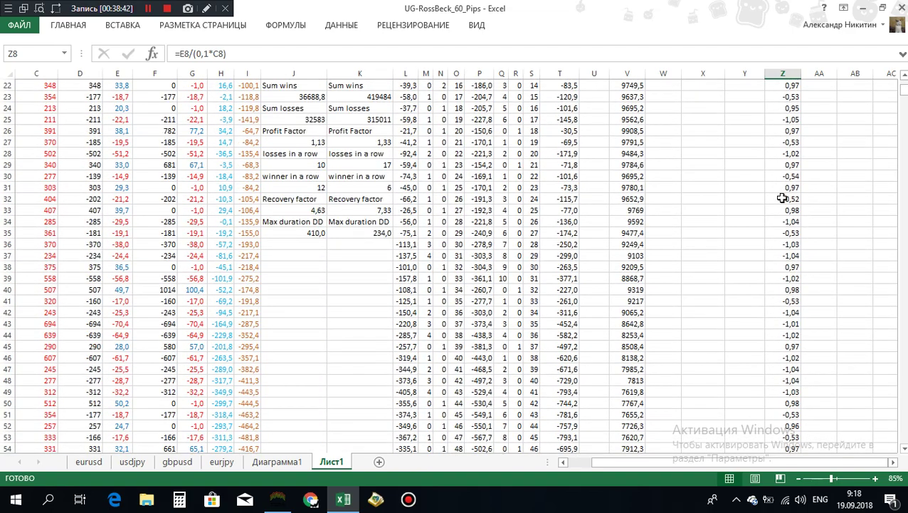
pyautogui.scroll(7, 782, 198)
# - Enter the heading result2 in cell AA1
pyautogui.click(817, 86)
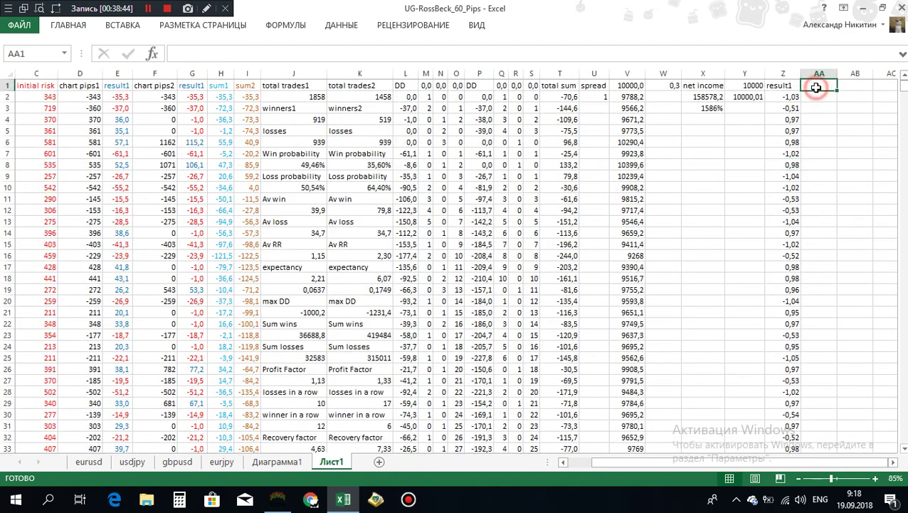
pyautogui.write('resul')
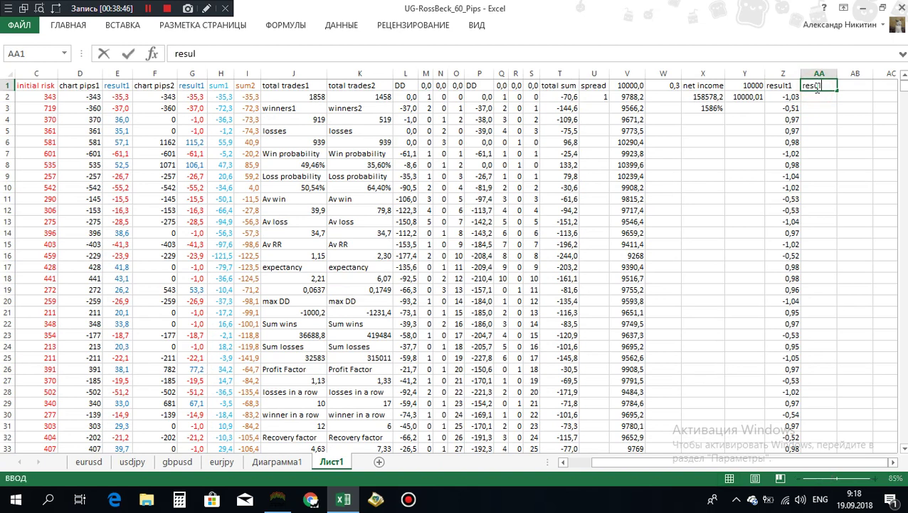
pyautogui.write('t2')
pyautogui.press('Return')
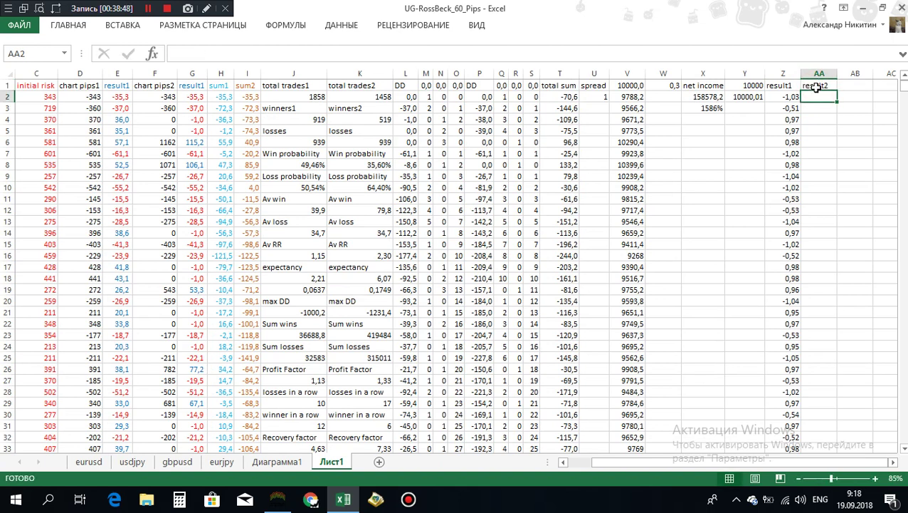
# - Copy the formula text =E2/(0,1*C2) from Z2 into cell AA2 below the result2 heading
pyautogui.click(811, 97)
pyautogui.click(780, 97)
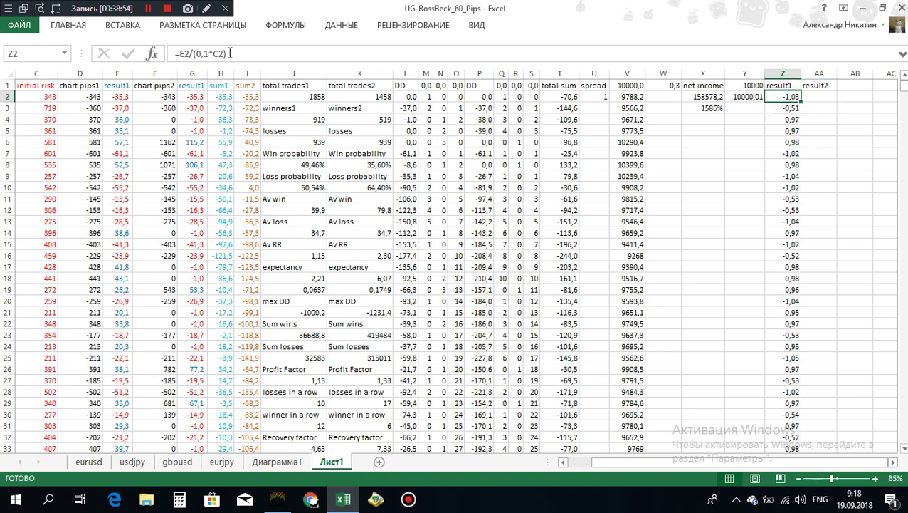
pyautogui.moveTo(229, 53); pyautogui.dragTo(175, 54)
pyautogui.rightClick(203, 54)
pyautogui.click(244, 72)
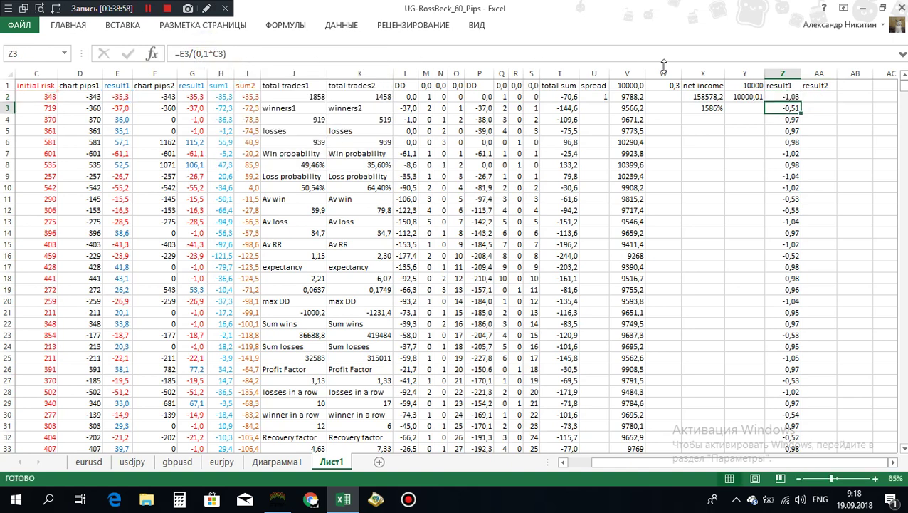
pyautogui.click(819, 97)
pyautogui.click(175, 53)
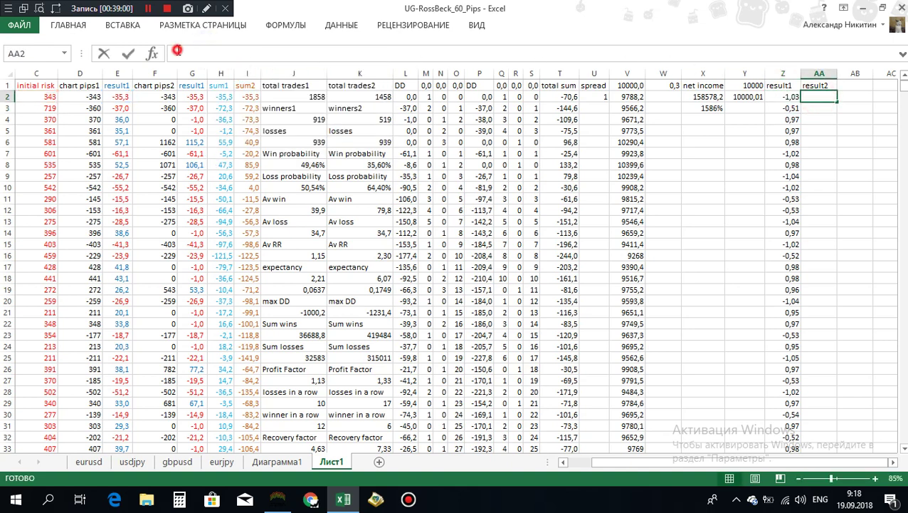
pyautogui.hotkey('ctrl', 'v')
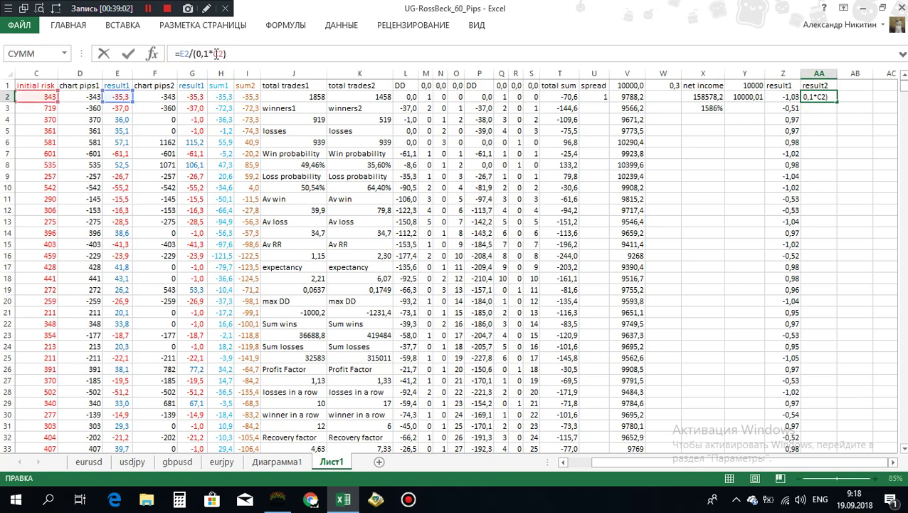
# - Replace the E2 reference in the AA2 formula with G2, giving =G2/(0,1*C2)
pyautogui.moveTo(179, 53); pyautogui.dragTo(185, 53)
pyautogui.click(194, 96)
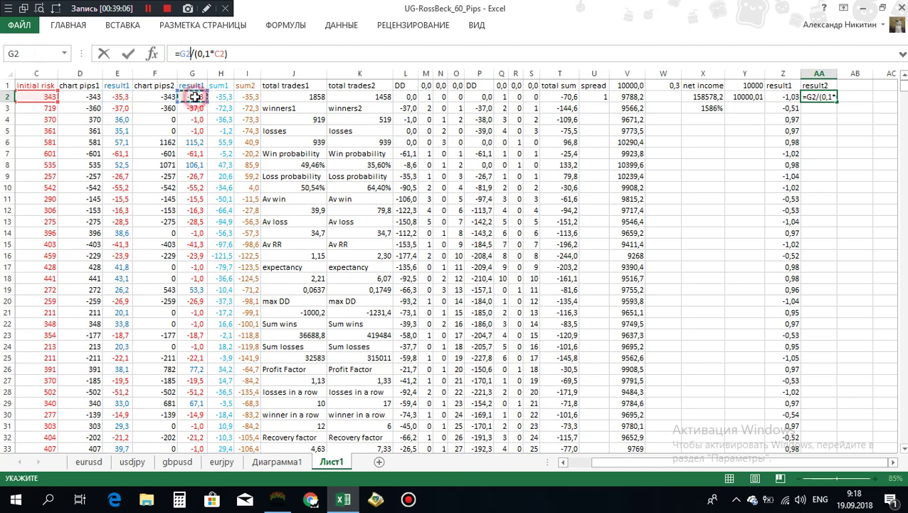
pyautogui.press('Return')
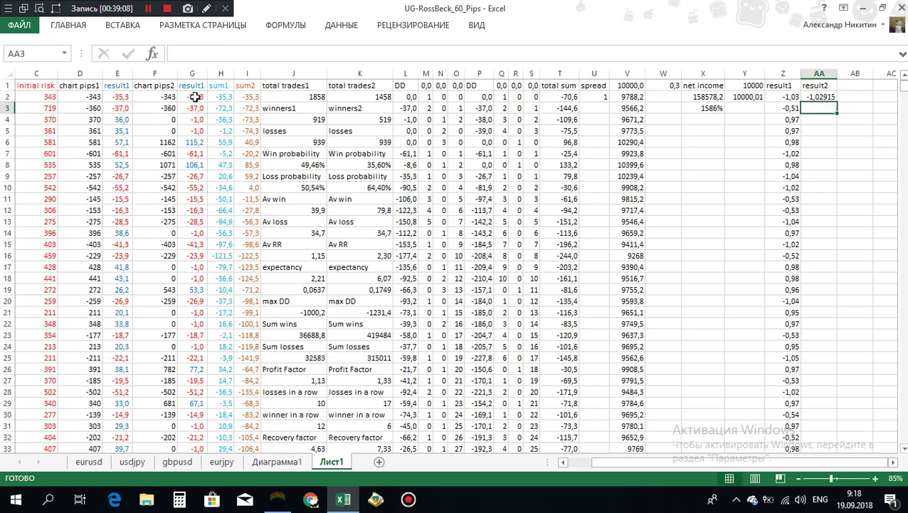
# - Copy the cell formatting of Z2 onto the whole of column AA
pyautogui.click(783, 97)
pyautogui.rightClick(783, 97)
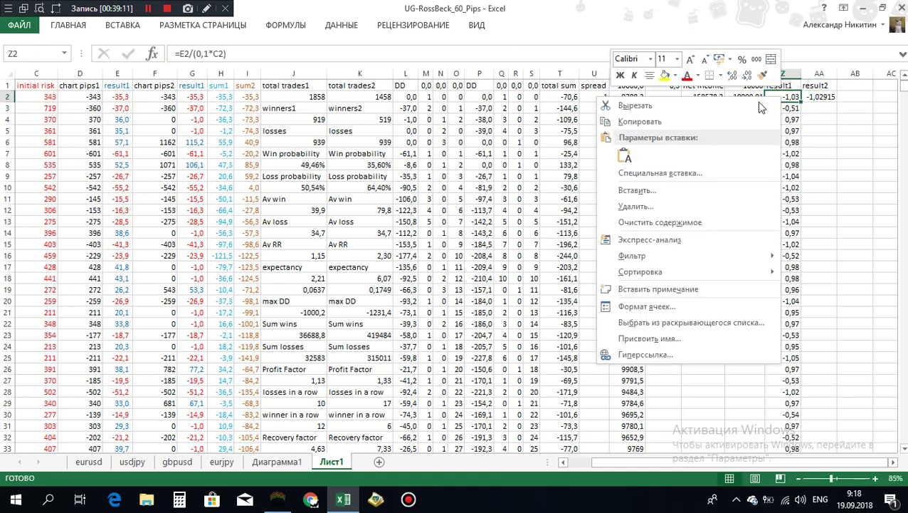
pyautogui.click(763, 75)
pyautogui.click(816, 74)
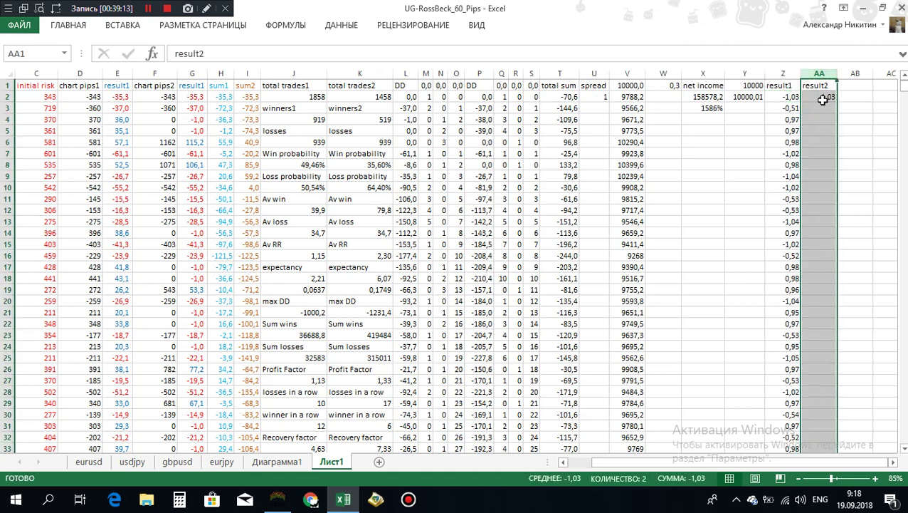
# - Fill the AA2 formula down the result2 column for all trades and check the result in AA6
pyautogui.click(819, 98)
pyautogui.doubleClick(837, 101)
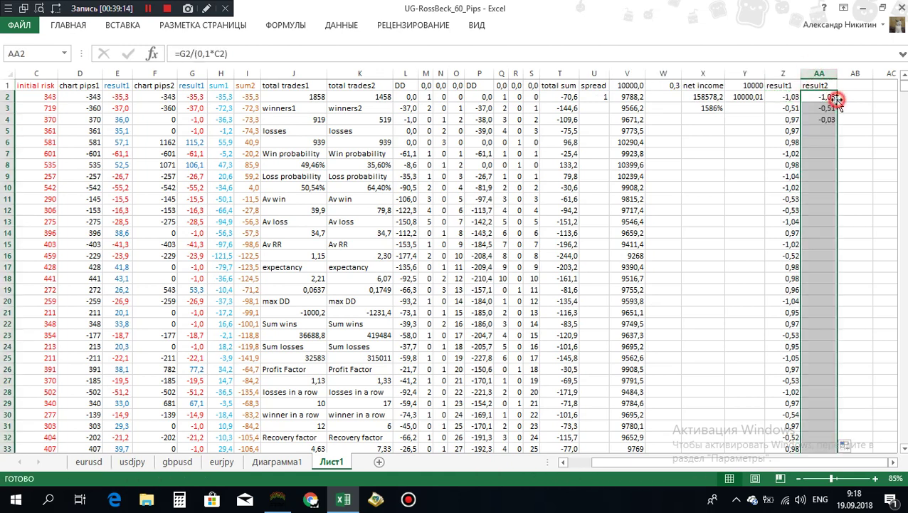
pyautogui.click(819, 142)
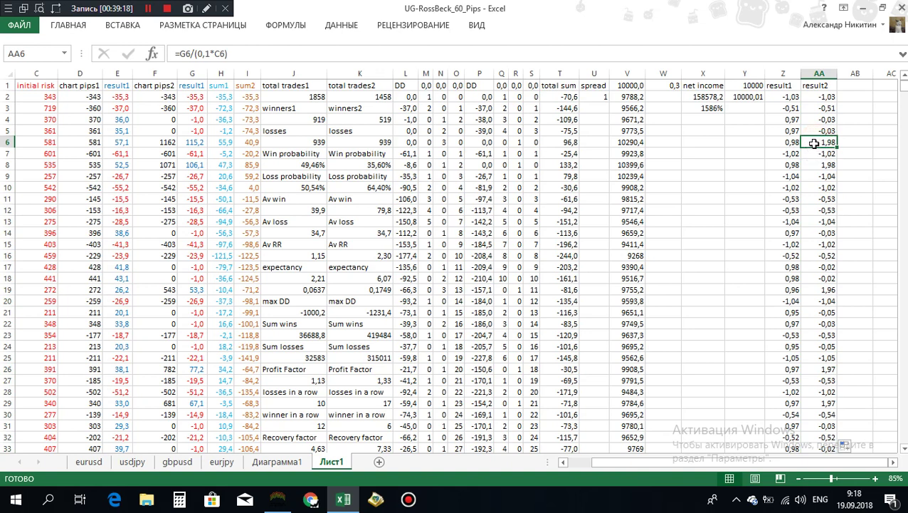
pyautogui.click(817, 142)
pyautogui.click(816, 141)
# - Set the spread in U2 to 0 and check the result1 and result2 values in rows 3 and 6
pyautogui.click(602, 98)
pyautogui.write('0')
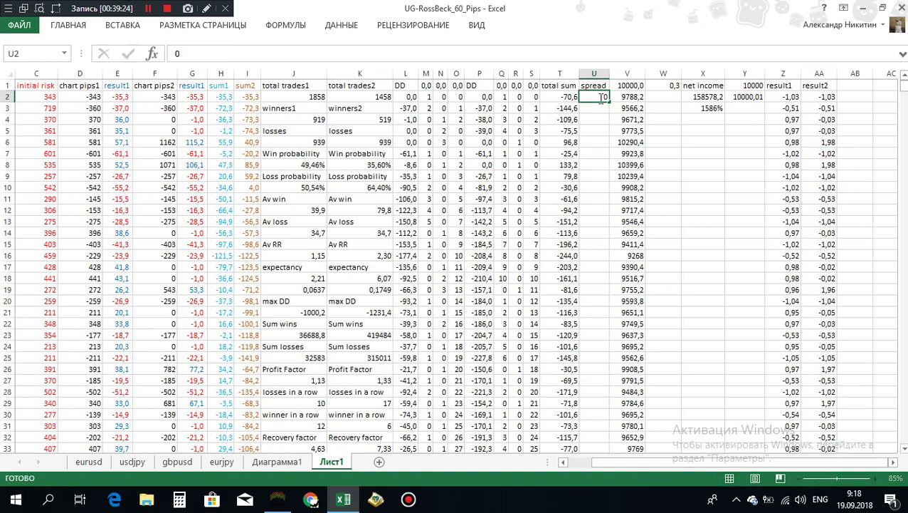
pyautogui.press('Return')
pyautogui.click(826, 142)
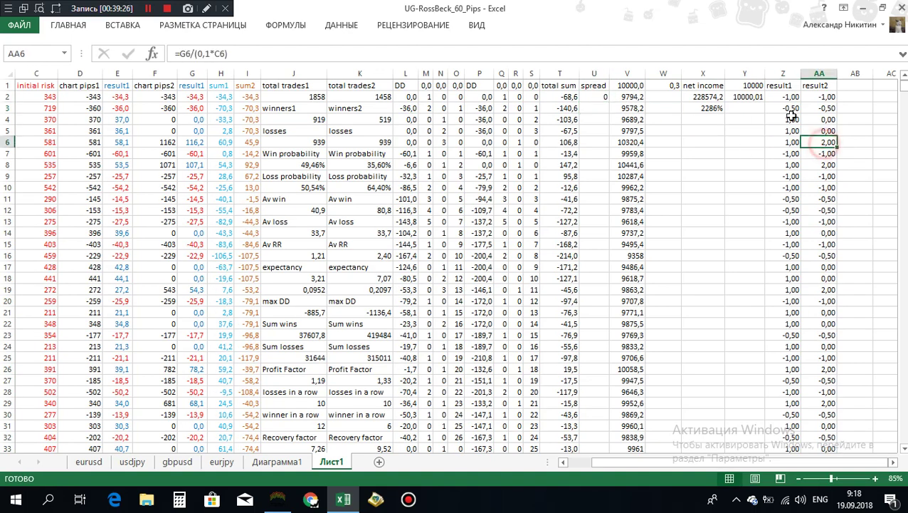
pyautogui.click(822, 108)
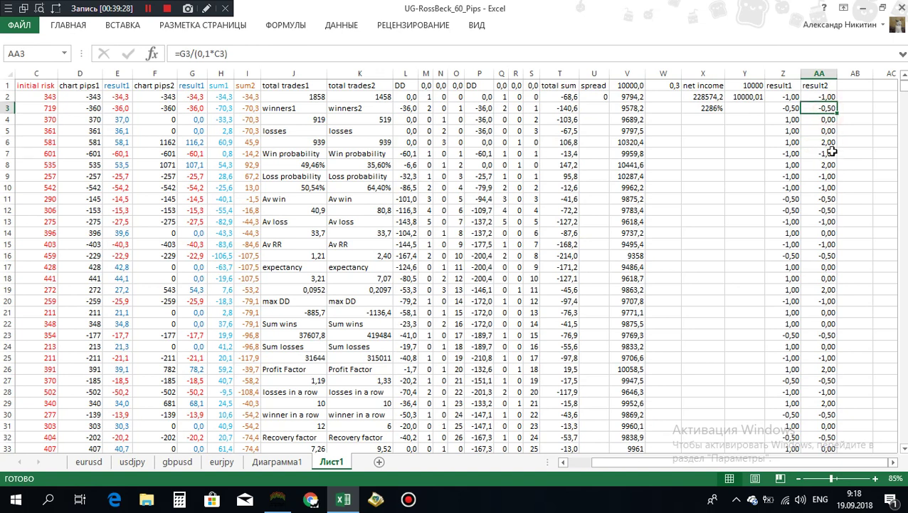
pyautogui.click(827, 142)
pyautogui.click(789, 143)
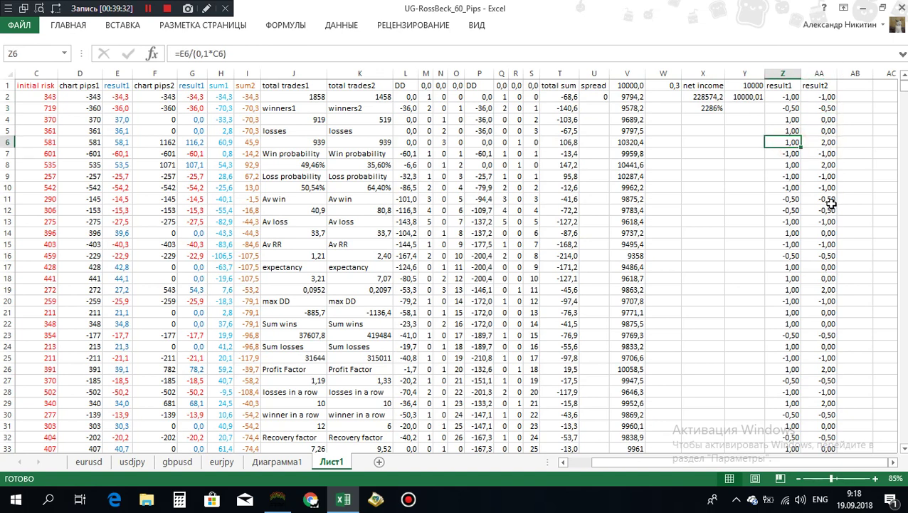
# - Set the spread in U2 to 1 and check the first trade's result1 and result2 values
pyautogui.click(592, 96)
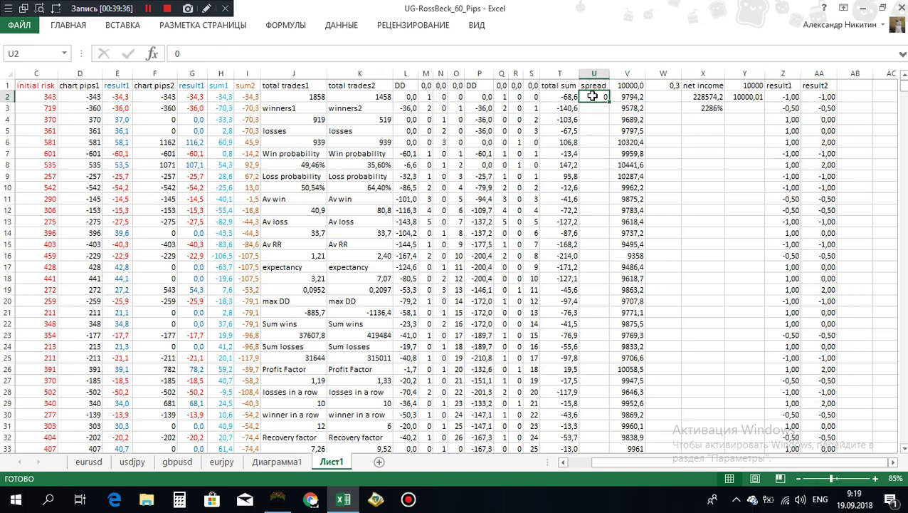
pyautogui.write('1')
pyautogui.press('Return')
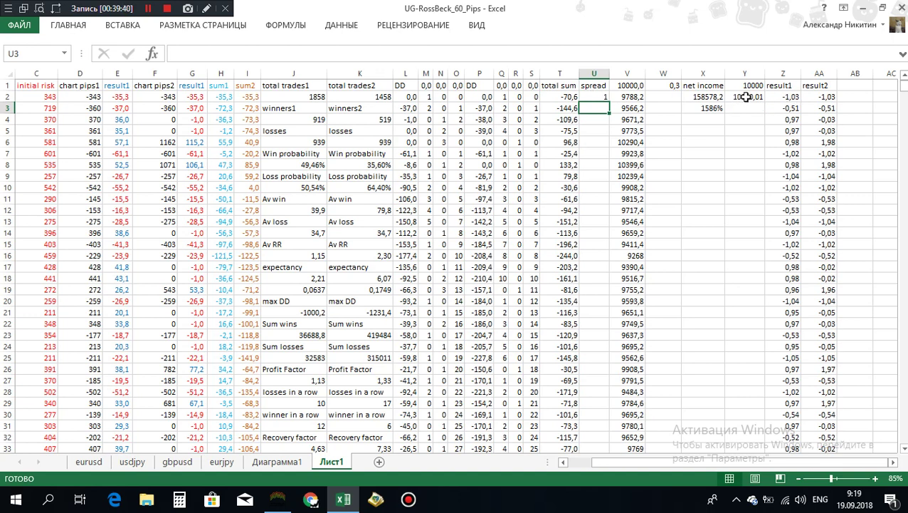
pyautogui.click(783, 98)
pyautogui.click(823, 99)
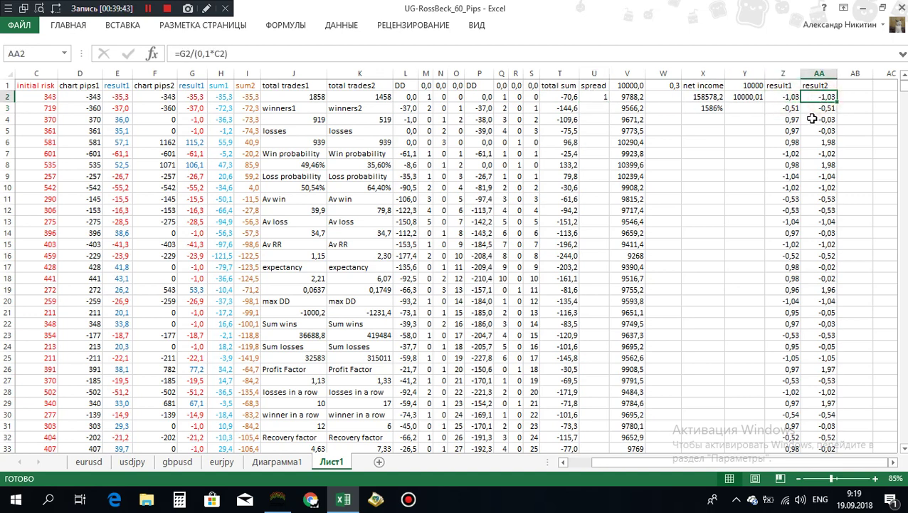
# - Extend the Y2 formula so its 0,01 term is multiplied by Z2 and Y1, giving =Y1+0,01*Z2*Y1
pyautogui.click(737, 100)
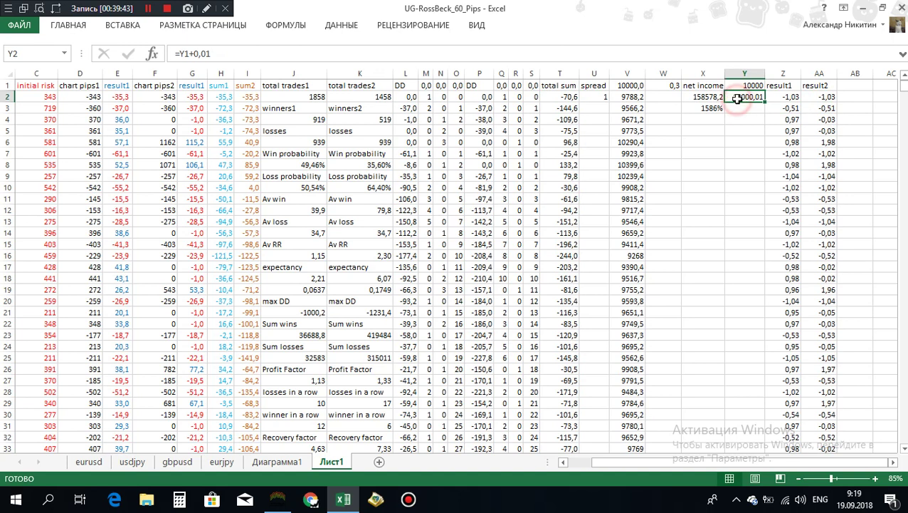
pyautogui.click(218, 53)
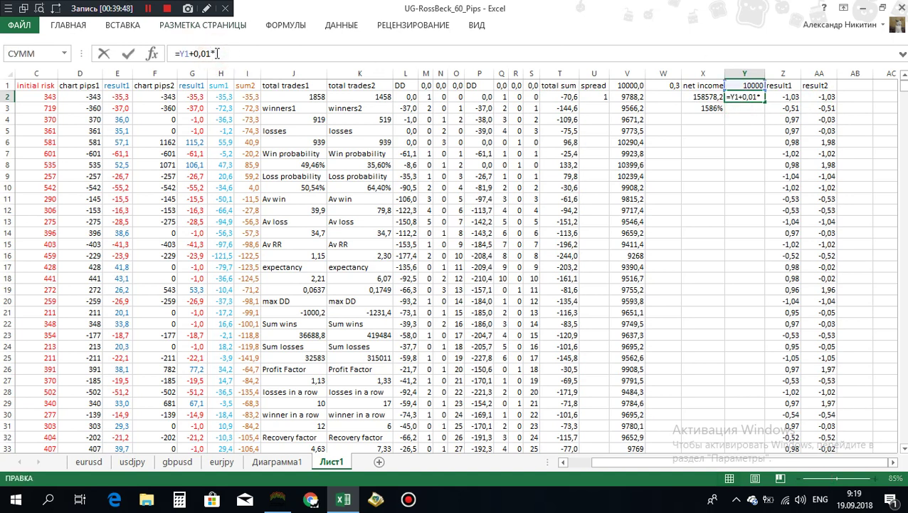
pyautogui.click(785, 96)
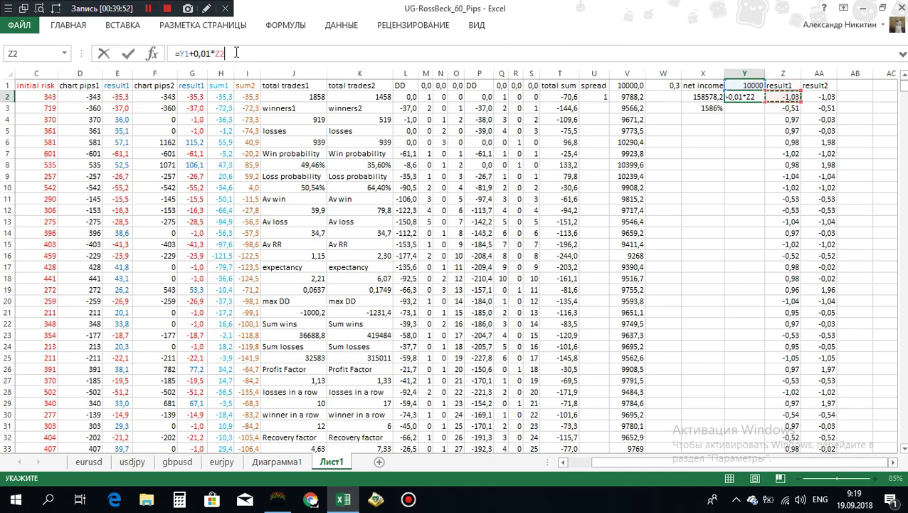
pyautogui.write('*')
pyautogui.click(746, 85)
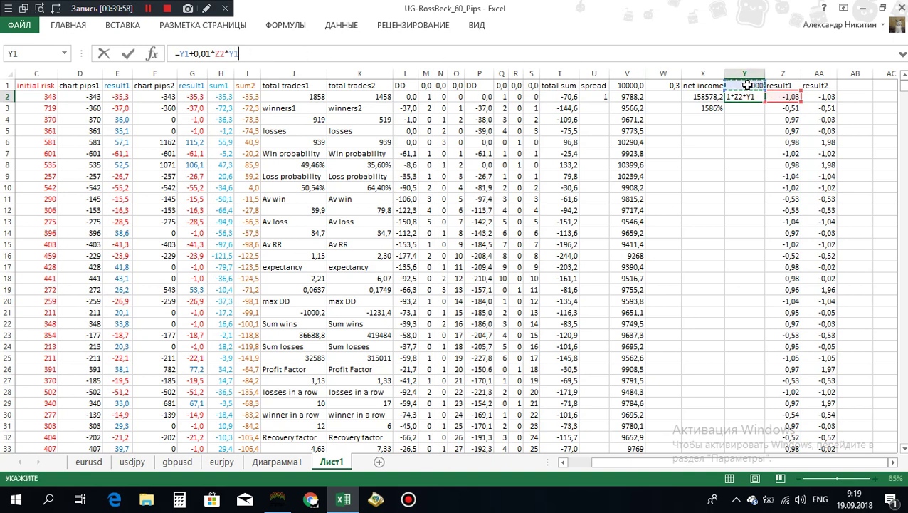
# - Add the result2 term +0,01*AA2*Y1 to the Y2 formula and complete the entry
pyautogui.write('+0,')
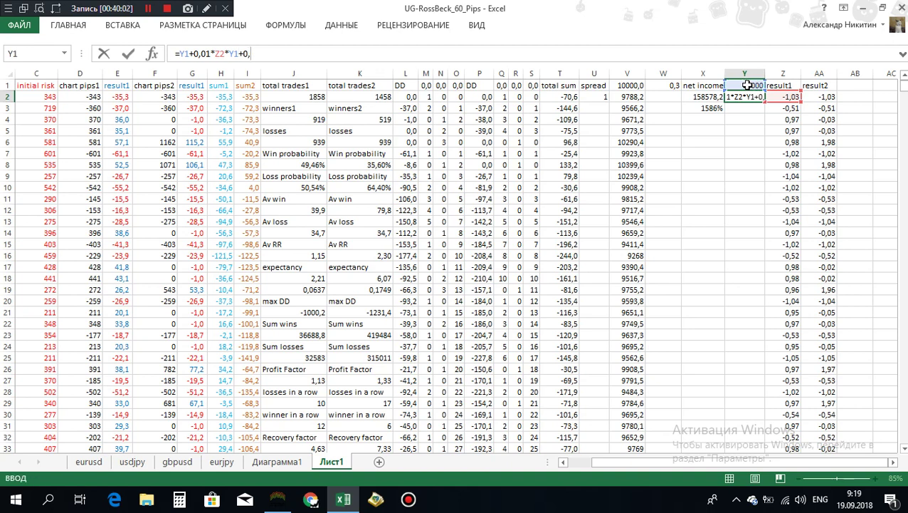
pyautogui.write('01*')
pyautogui.click(818, 97)
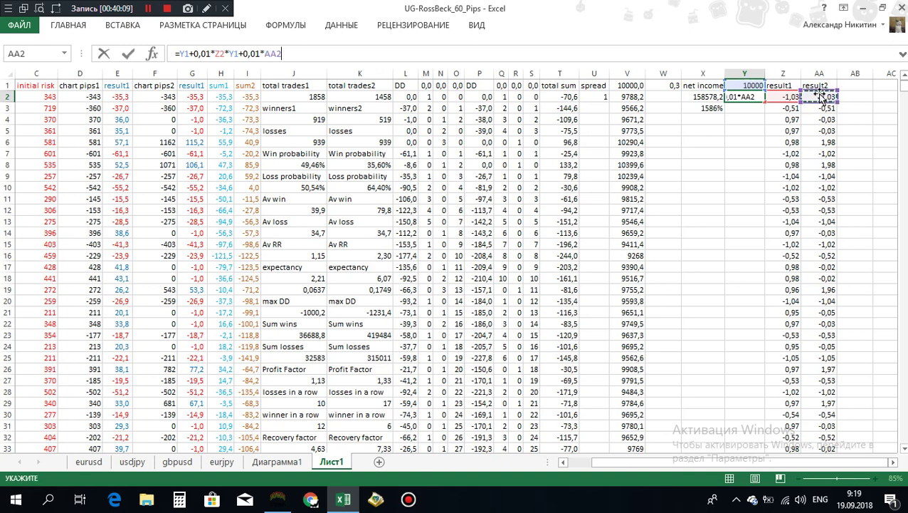
pyautogui.write('*')
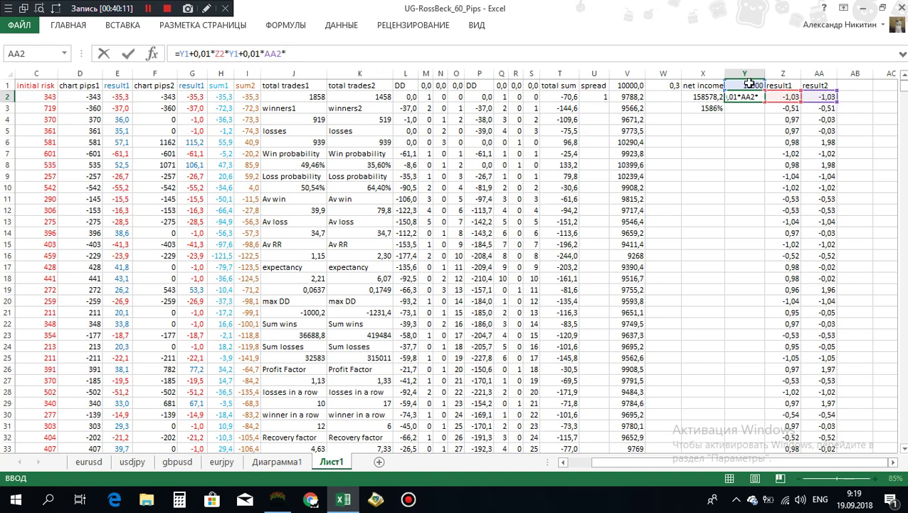
pyautogui.click(744, 85)
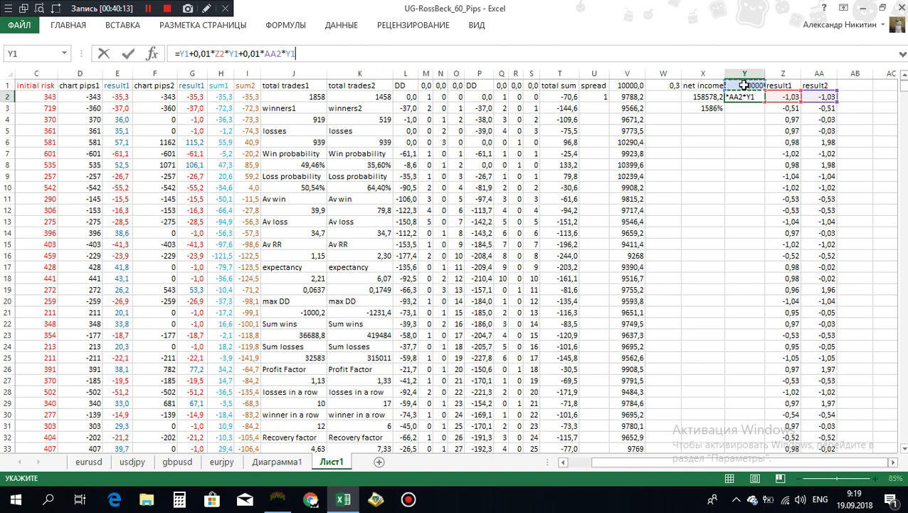
pyautogui.press('Return')
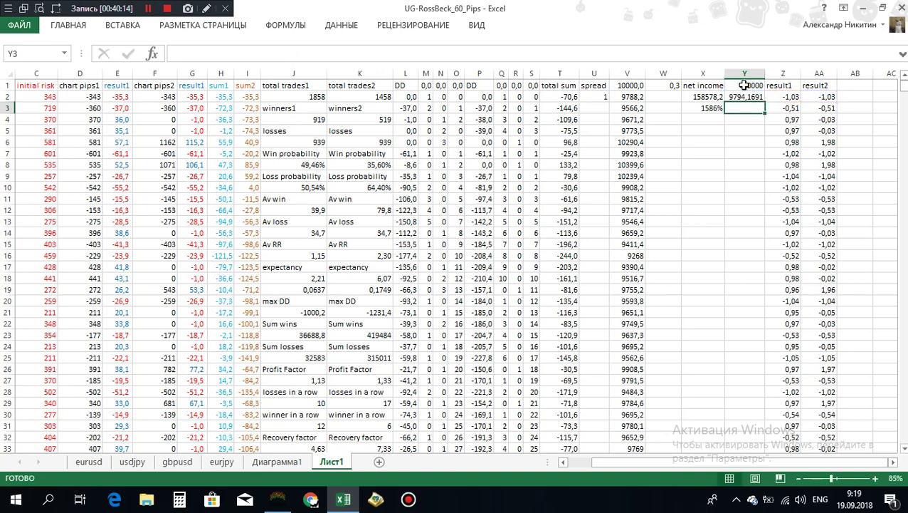
# - Copy the cell formatting of Z2 onto cells Y2:Y9
pyautogui.rightClick(783, 98)
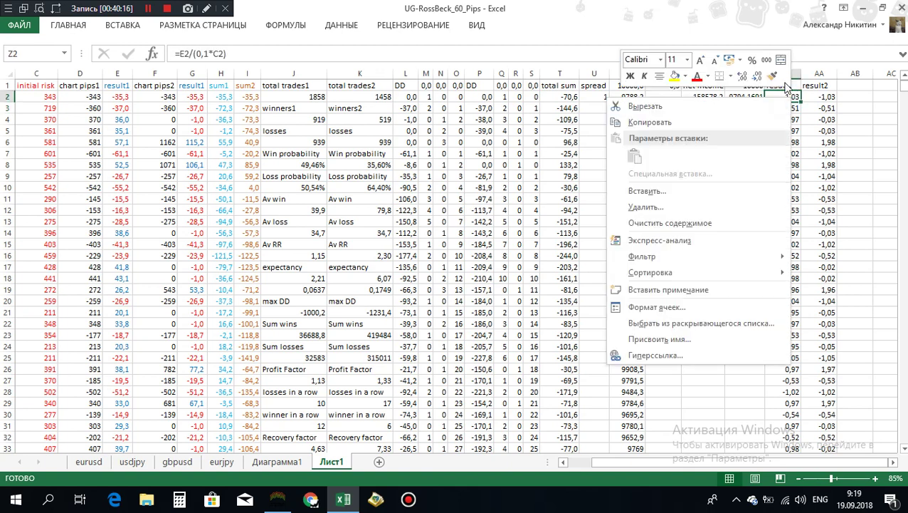
pyautogui.click(774, 75)
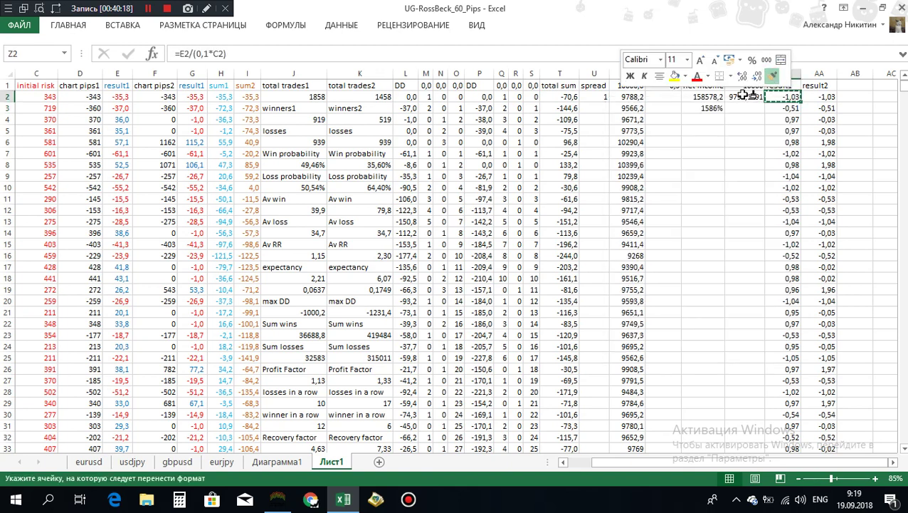
pyautogui.moveTo(745, 96); pyautogui.dragTo(750, 181)
# - Try to copy the formatting of Y2:Y9 onto the whole of column Y
pyautogui.rightClick(738, 169)
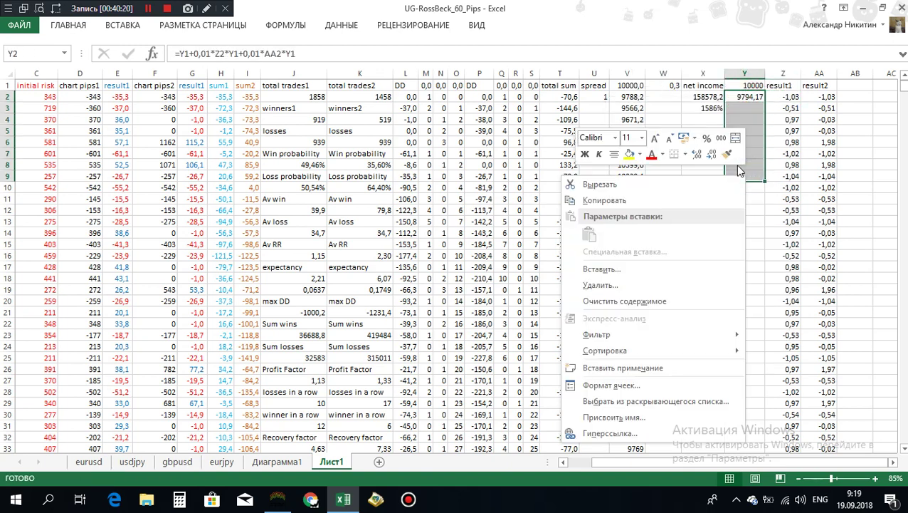
pyautogui.click(728, 155)
pyautogui.click(751, 75)
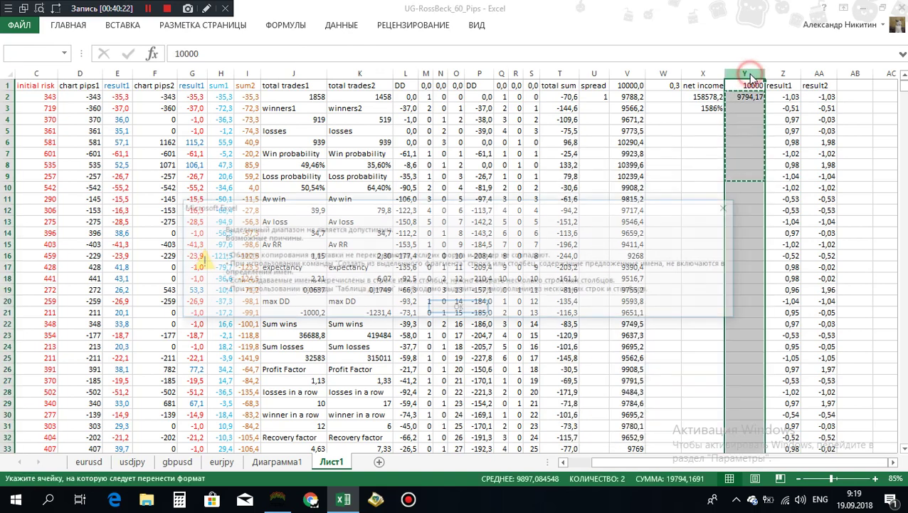
pyautogui.click(464, 307)
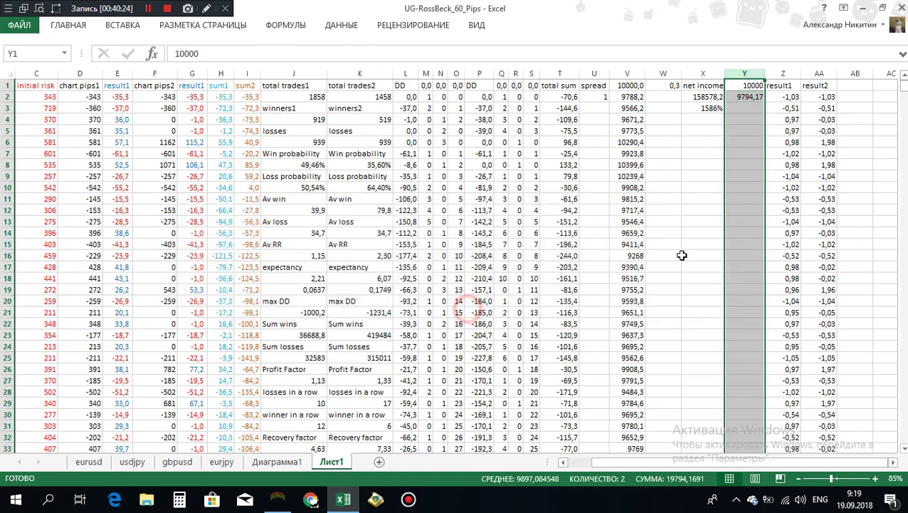
# - Copy the cell formatting of AA2 onto a range of column Y cells starting at Y2
pyautogui.click(829, 99)
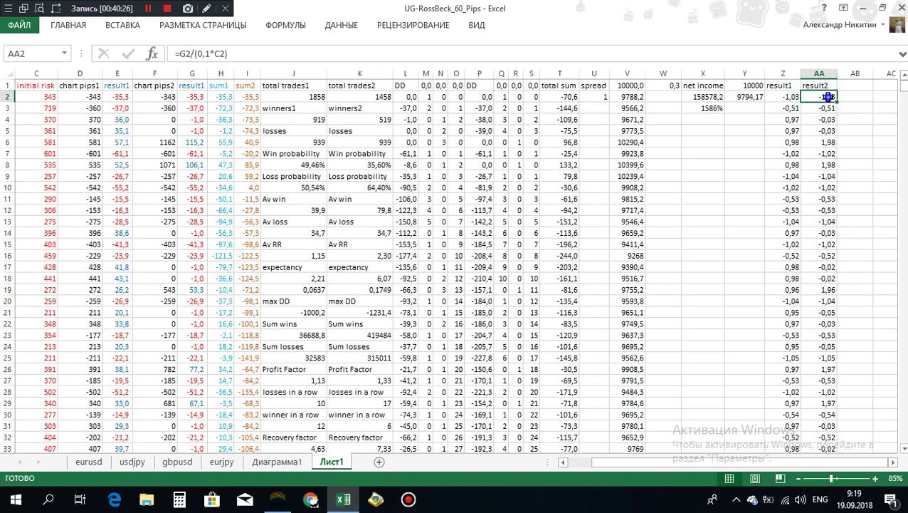
pyautogui.rightClick(826, 96)
pyautogui.click(810, 75)
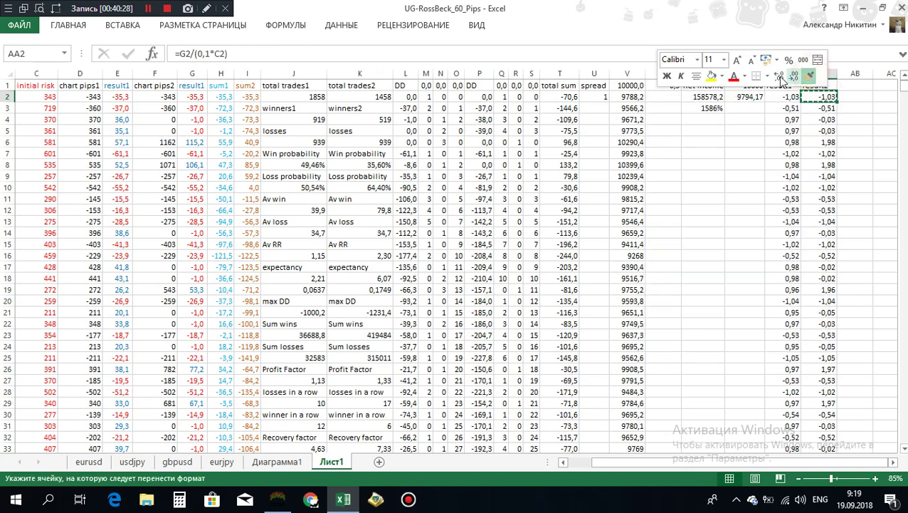
pyautogui.click(745, 96)
pyautogui.moveTo(745, 97); pyautogui.dragTo(754, 345)
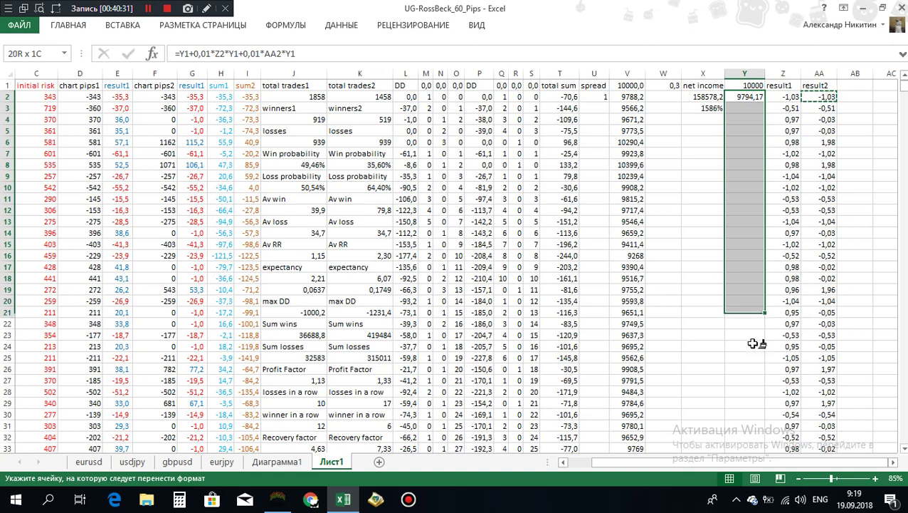
# - Copy the cell formatting of AA20 onto the whole of column Y
pyautogui.click(824, 303)
pyautogui.rightClick(824, 302)
pyautogui.click(805, 340)
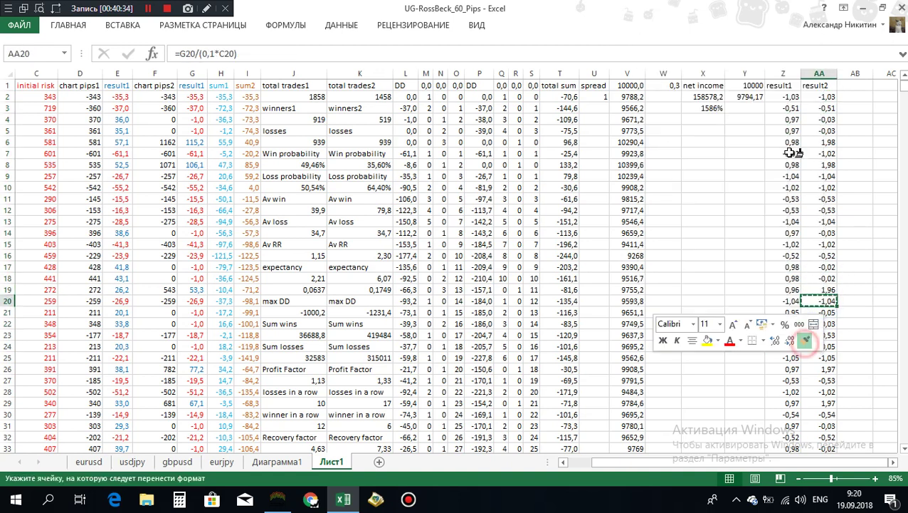
pyautogui.click(747, 74)
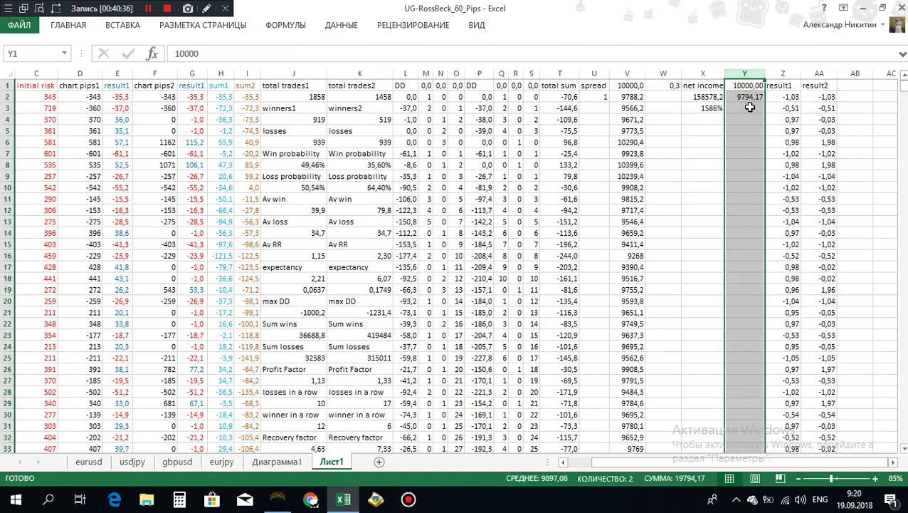
pyautogui.click(748, 107)
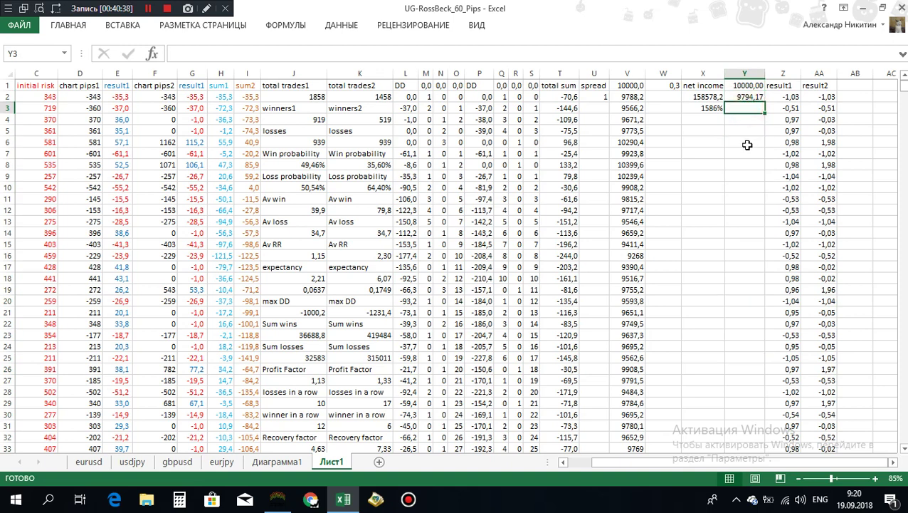
# - Examine the Y2 balance formula and the result1 and result2 cells it draws on in rows 2 and 3
pyautogui.click(748, 97)
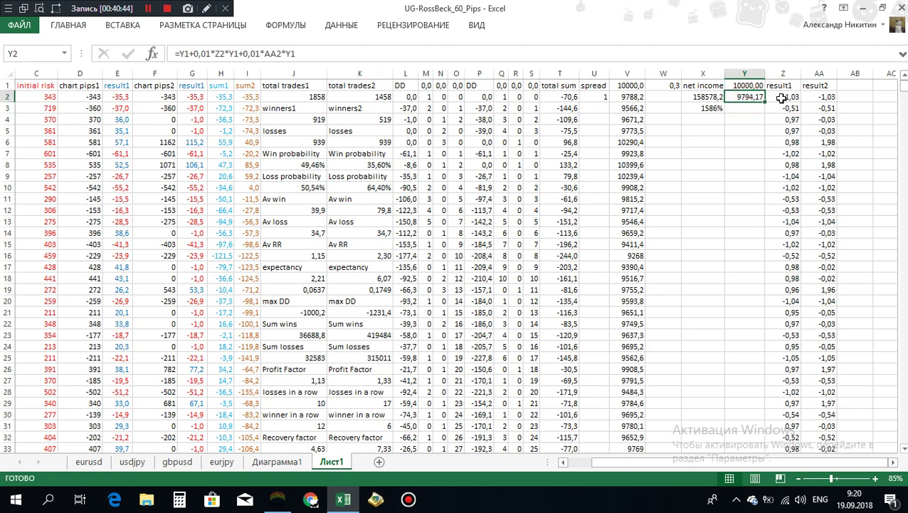
pyautogui.click(826, 98)
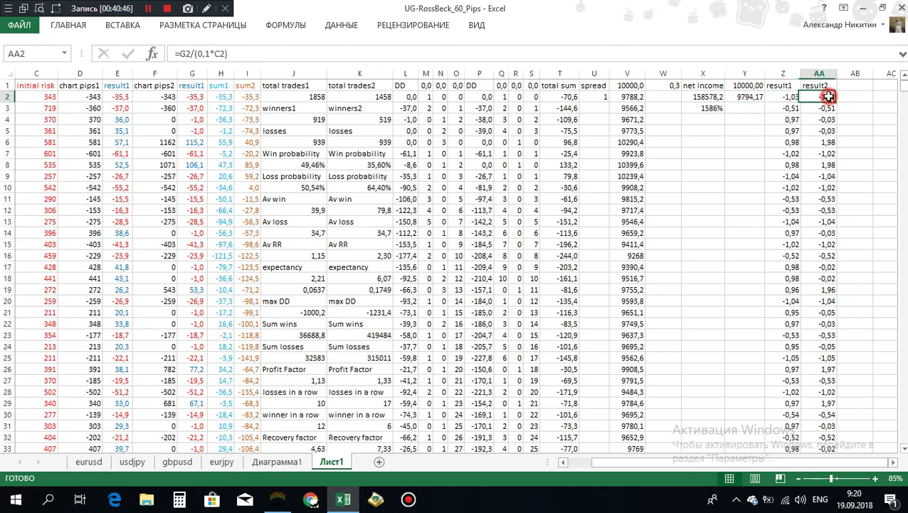
pyautogui.click(792, 97)
pyautogui.click(813, 97)
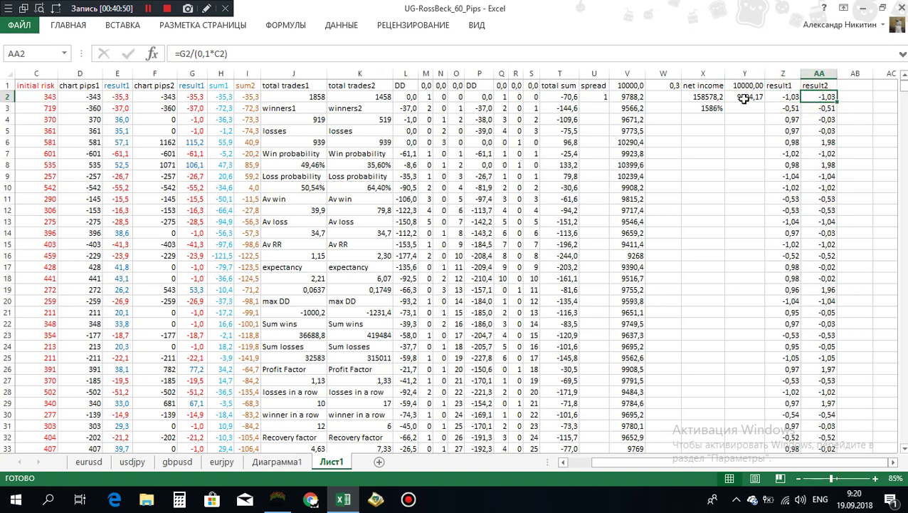
pyautogui.click(783, 98)
pyautogui.click(812, 97)
pyautogui.click(786, 108)
pyautogui.click(818, 108)
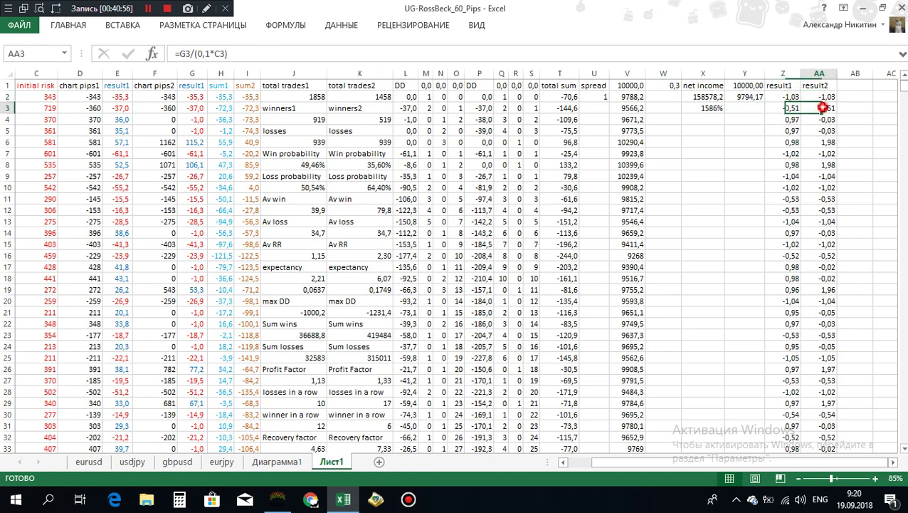
pyautogui.click(780, 111)
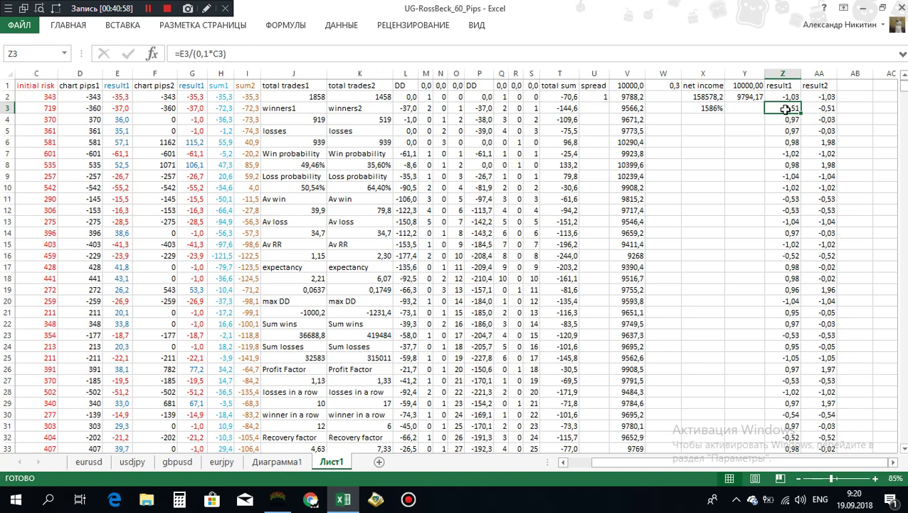
pyautogui.click(818, 109)
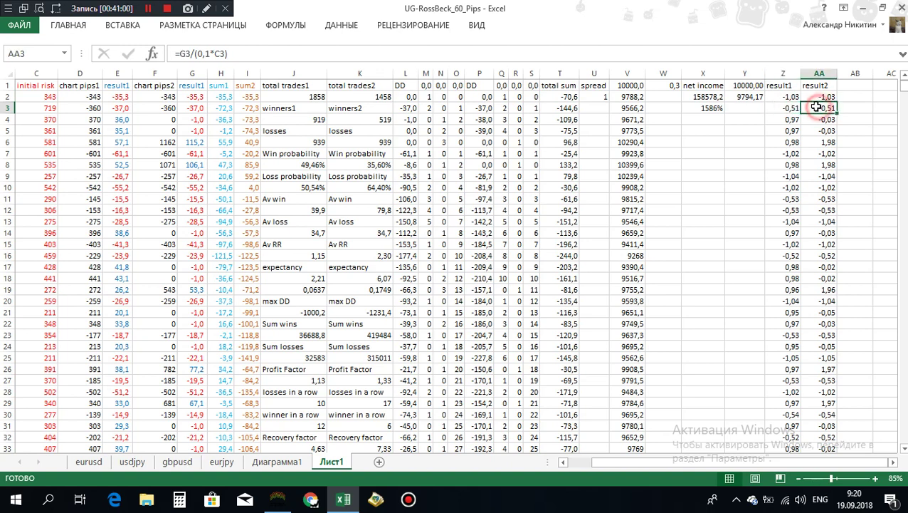
# - Fill the Y2 balance formula down column Y for all trades
pyautogui.click(744, 97)
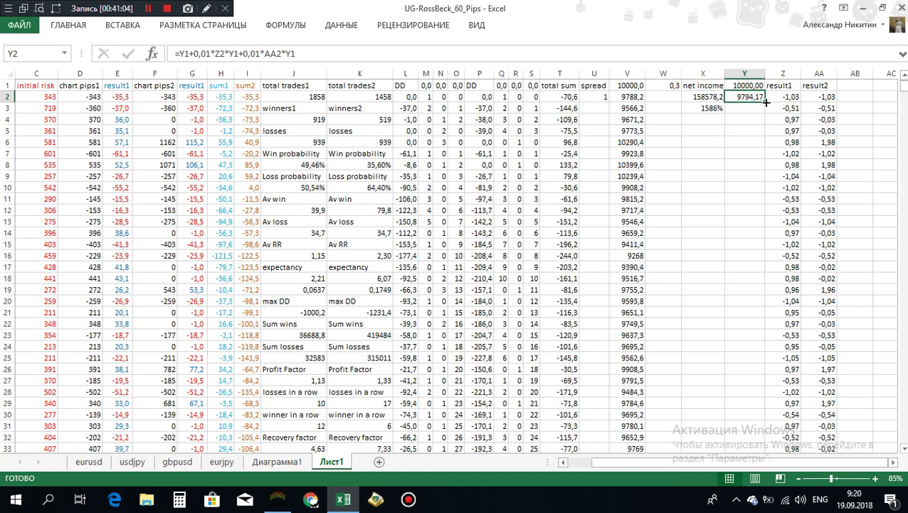
pyautogui.doubleClick(766, 102)
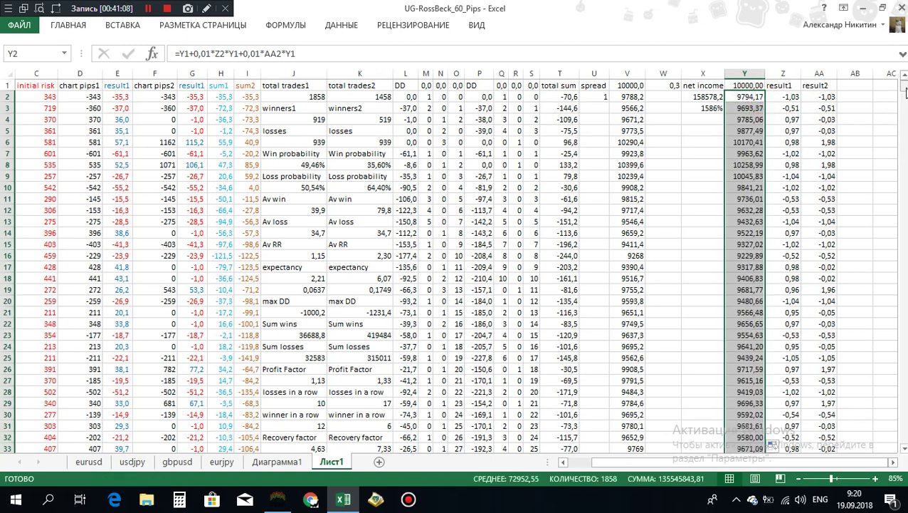
# - Compare the final account balance in Y1859 with the final balance in V1859, including their formulas
pyautogui.moveTo(906, 91); pyautogui.dragTo(904, 435)
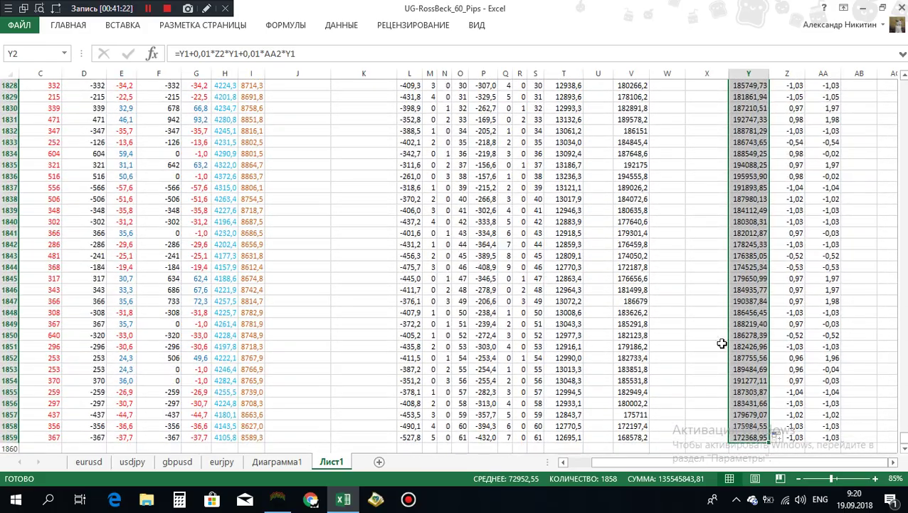
pyautogui.scroll(-2, 679, 239)
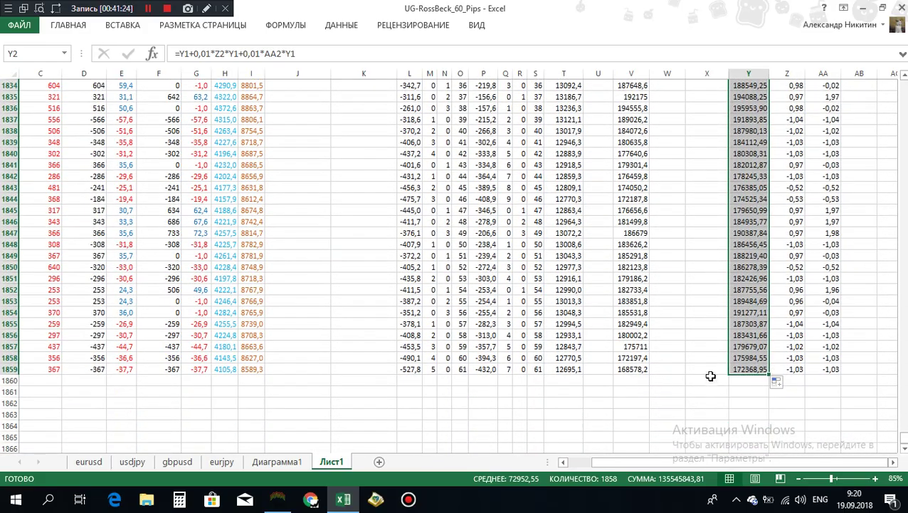
pyautogui.click(743, 370)
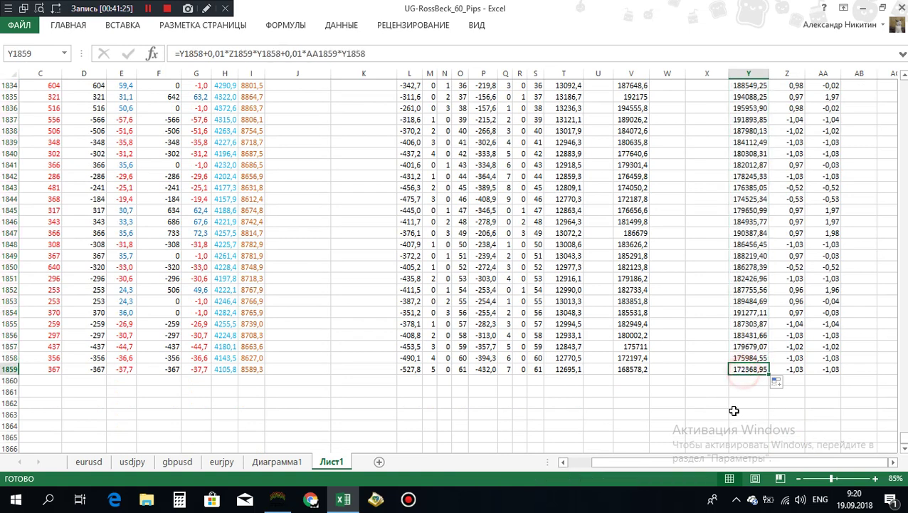
pyautogui.click(630, 369)
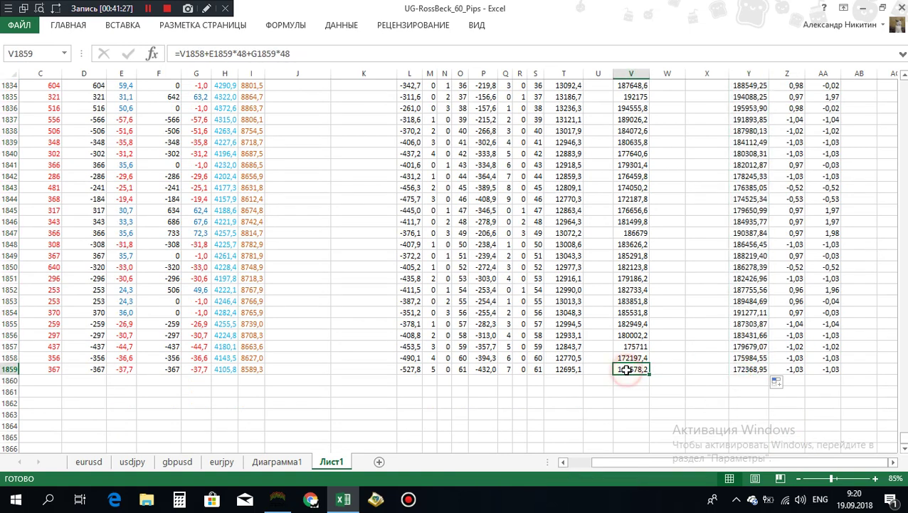
pyautogui.click(753, 368)
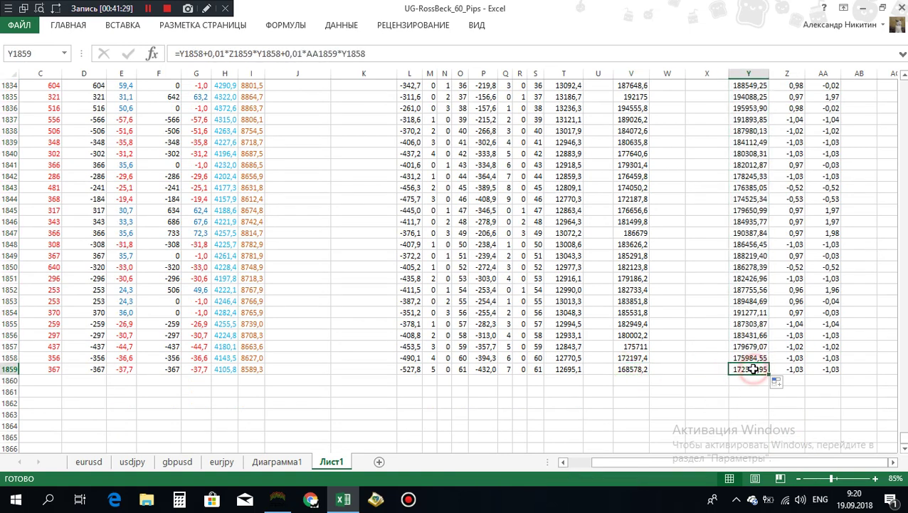
pyautogui.click(744, 233)
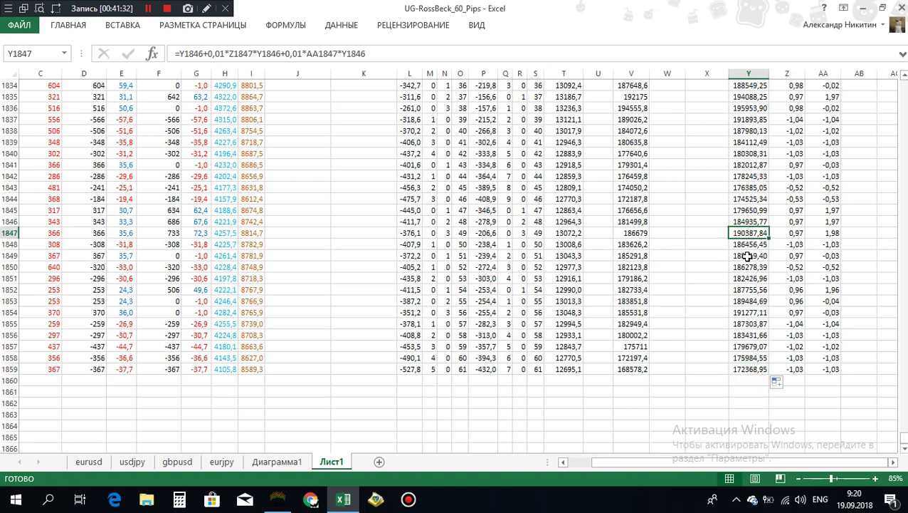
pyautogui.click(751, 370)
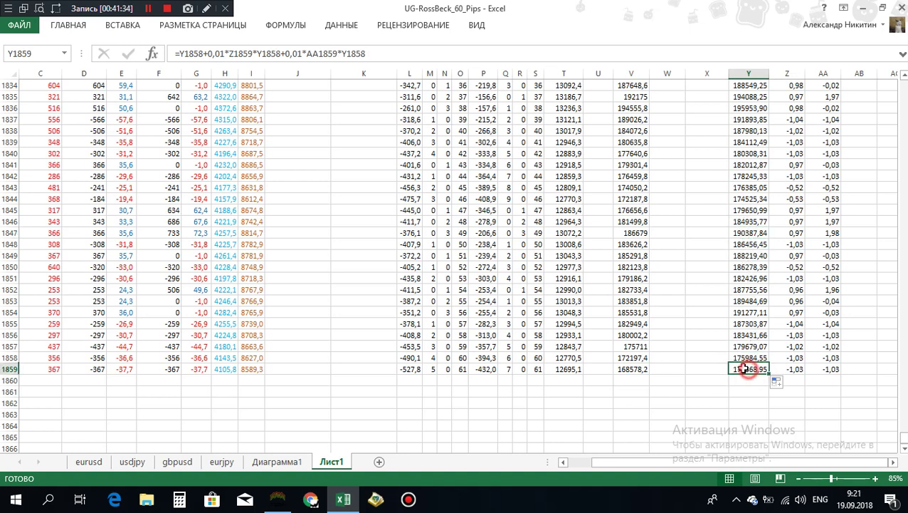
pyautogui.click(625, 370)
pyautogui.click(746, 369)
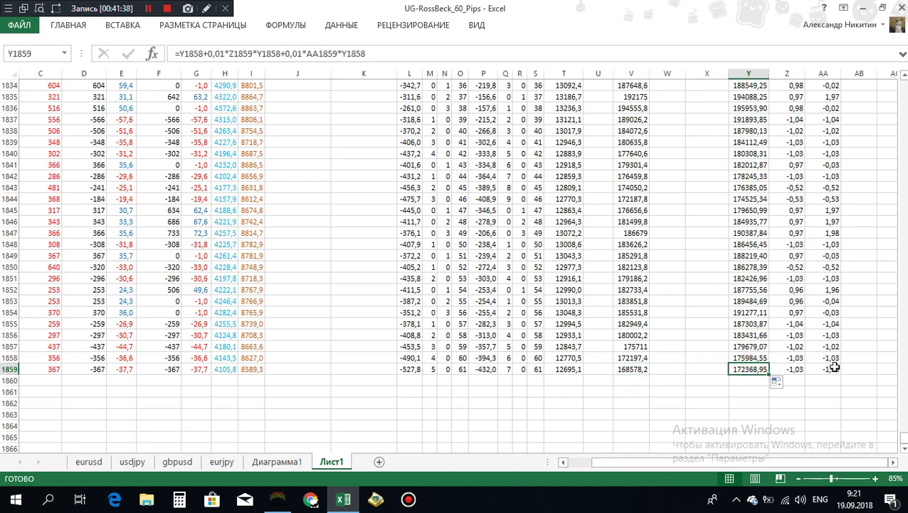
pyautogui.click(627, 369)
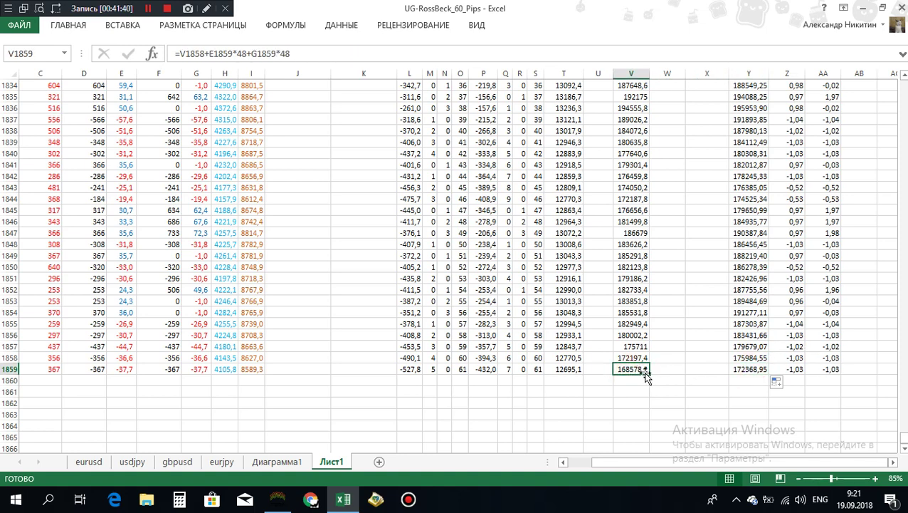
pyautogui.click(743, 368)
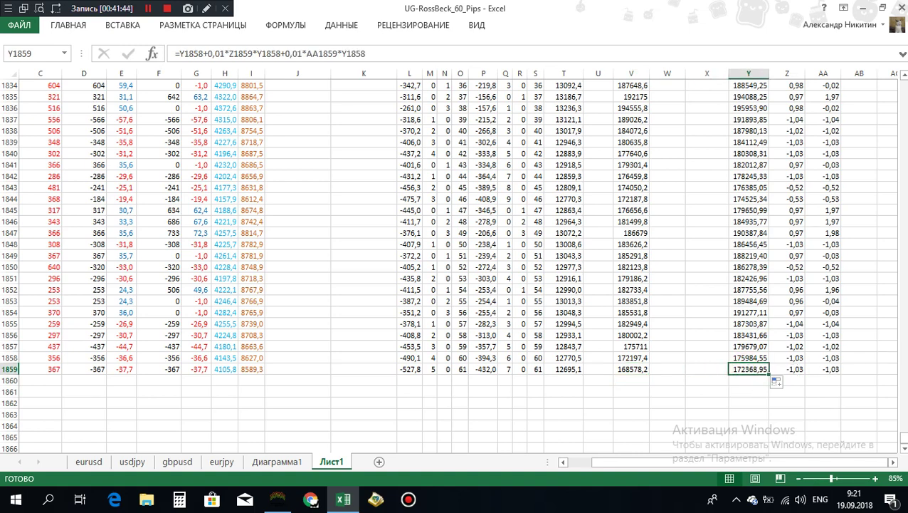
# - Examine how the compounding balance in column Y rises and falls over the last trades, between rows 1738 and 1859
pyautogui.scroll(4, 758, 288)
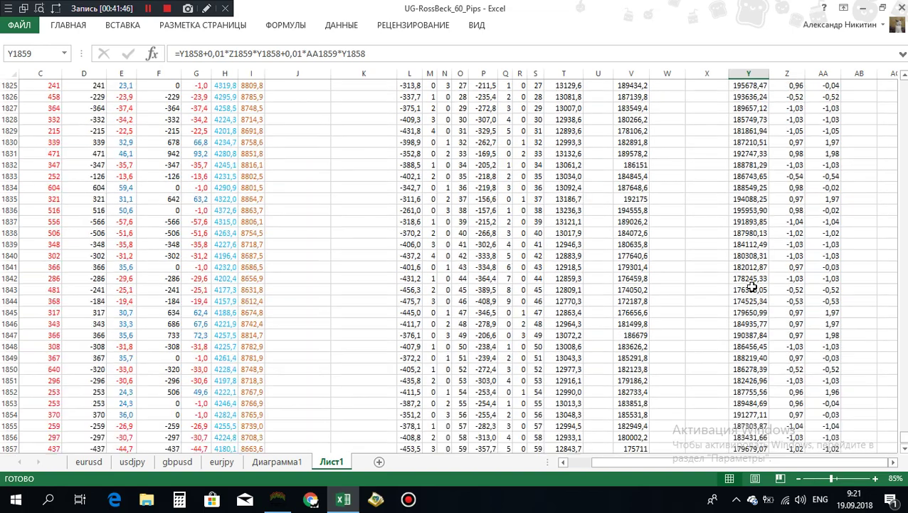
pyautogui.scroll(3, 755, 288)
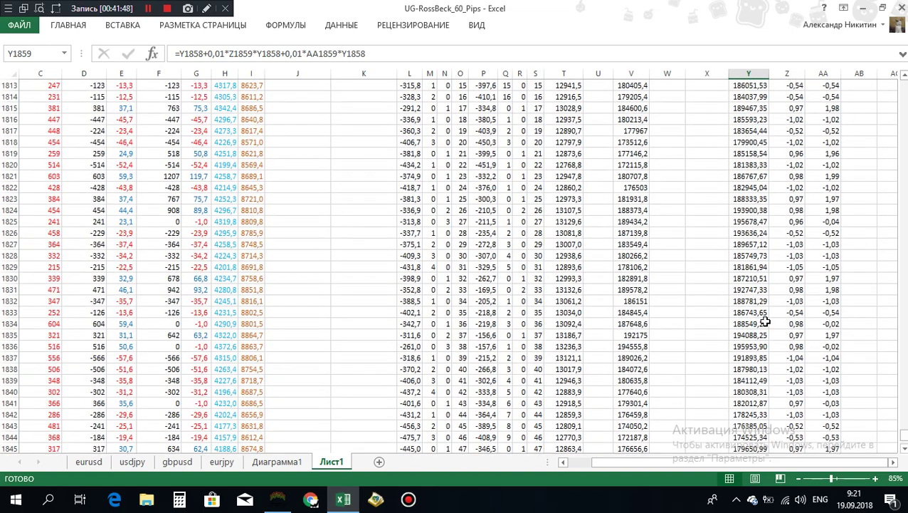
pyautogui.scroll(6, 763, 322)
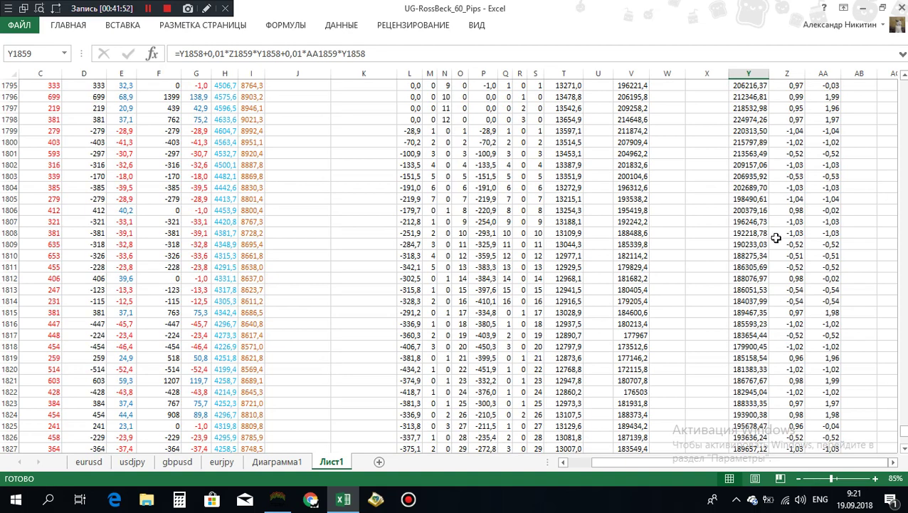
pyautogui.click(752, 246)
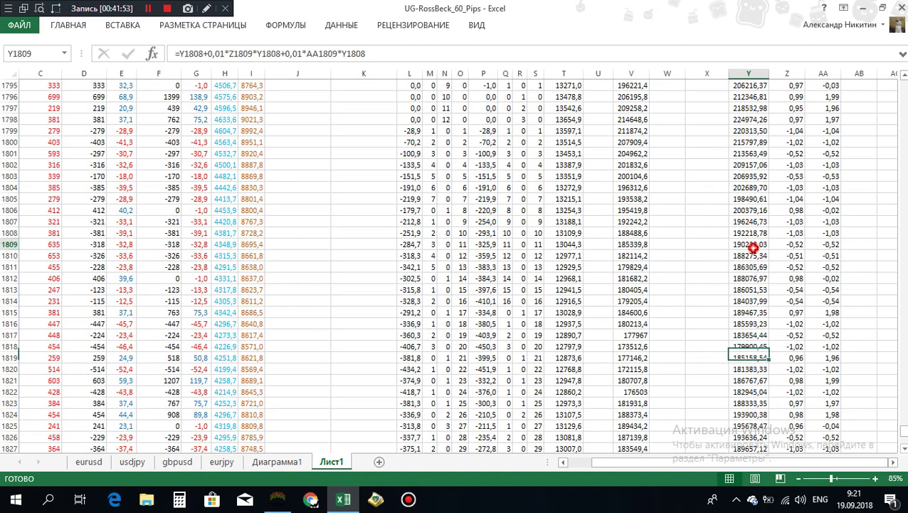
pyautogui.click(747, 167)
pyautogui.scroll(3, 753, 206)
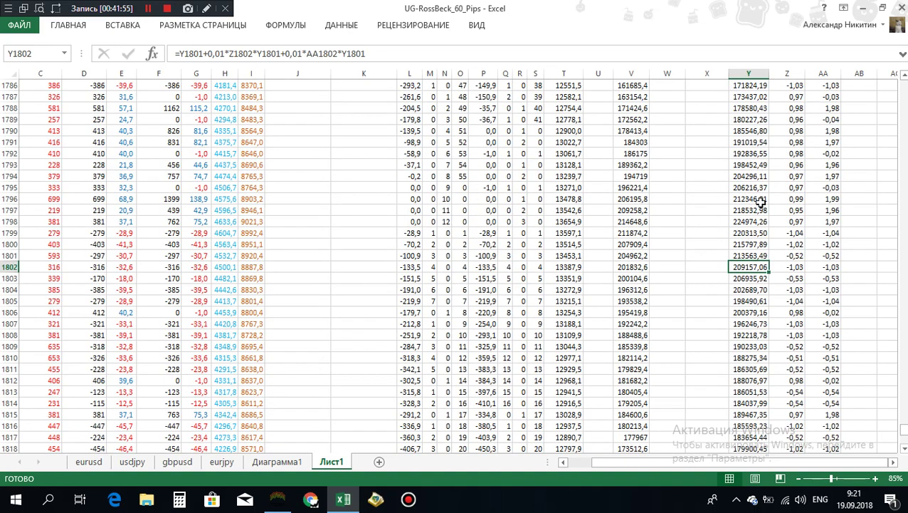
pyautogui.click(742, 178)
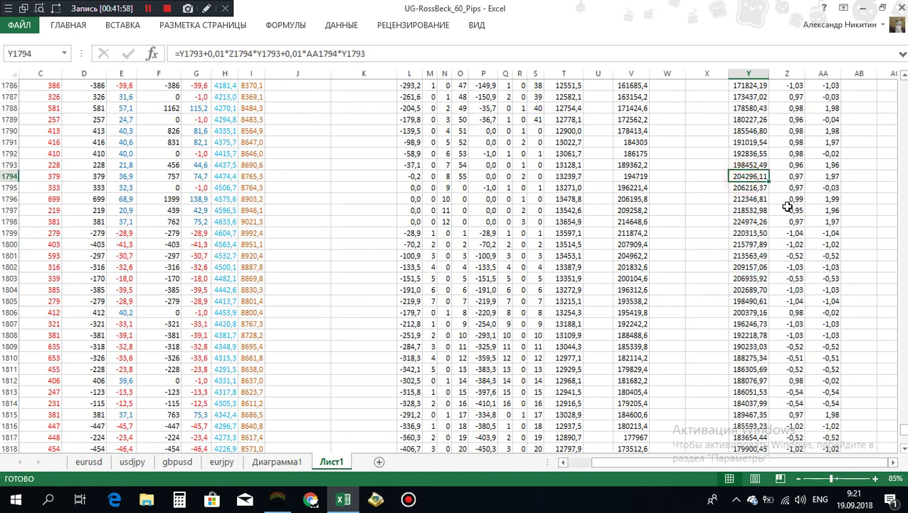
pyautogui.click(752, 187)
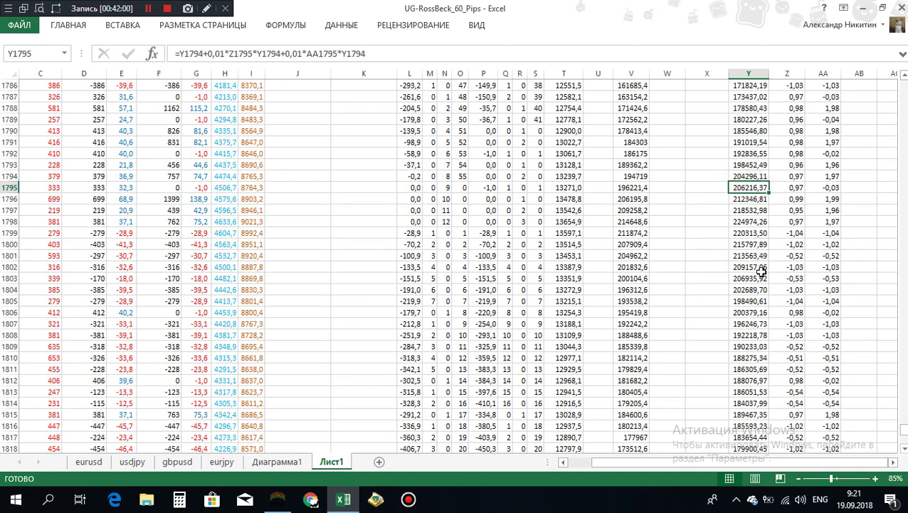
pyautogui.scroll(5, 754, 265)
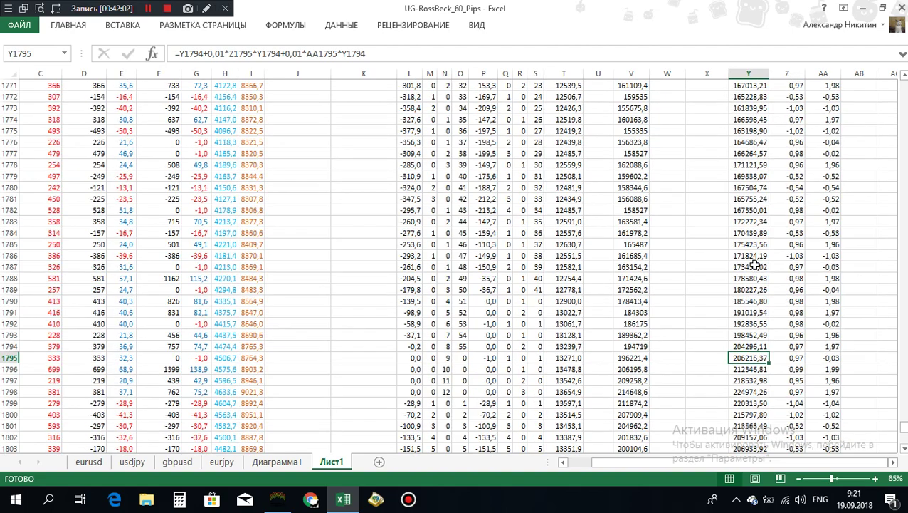
pyautogui.scroll(15, 754, 265)
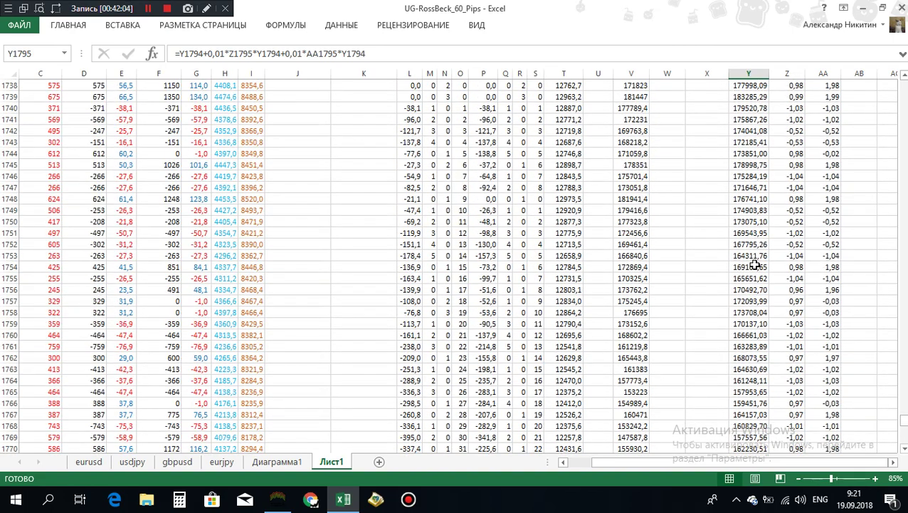
pyautogui.scroll(-20, 755, 265)
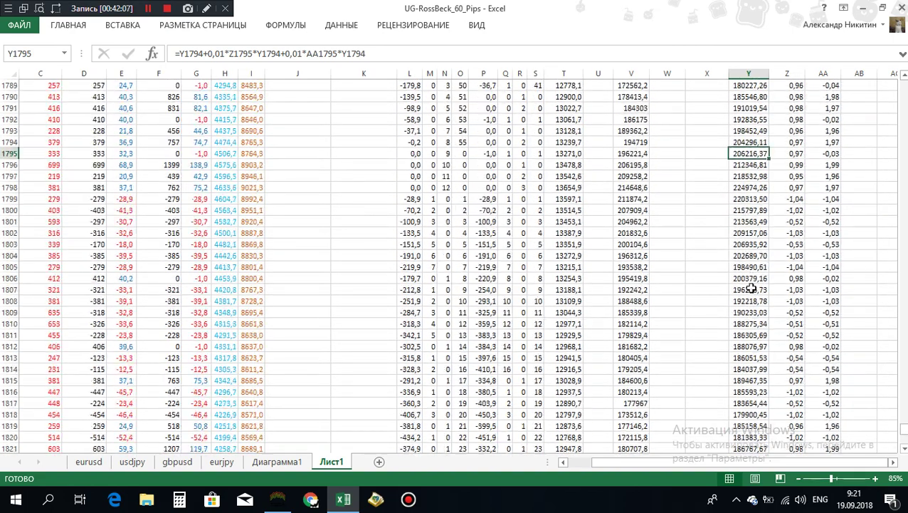
pyautogui.scroll(-5, 751, 295)
pyautogui.scroll(5, 750, 294)
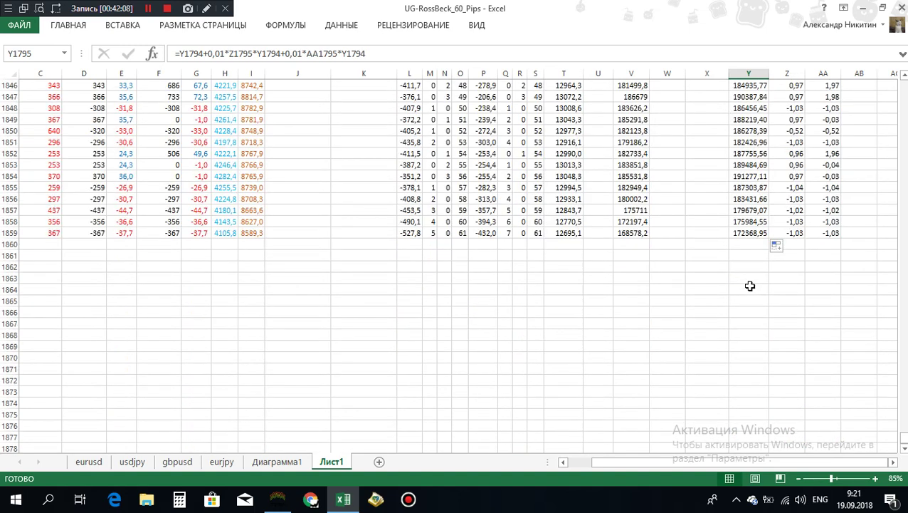
# - Recheck the last-row balances of columns Y and V against each other in row 1859
pyautogui.click(752, 233)
pyautogui.click(629, 233)
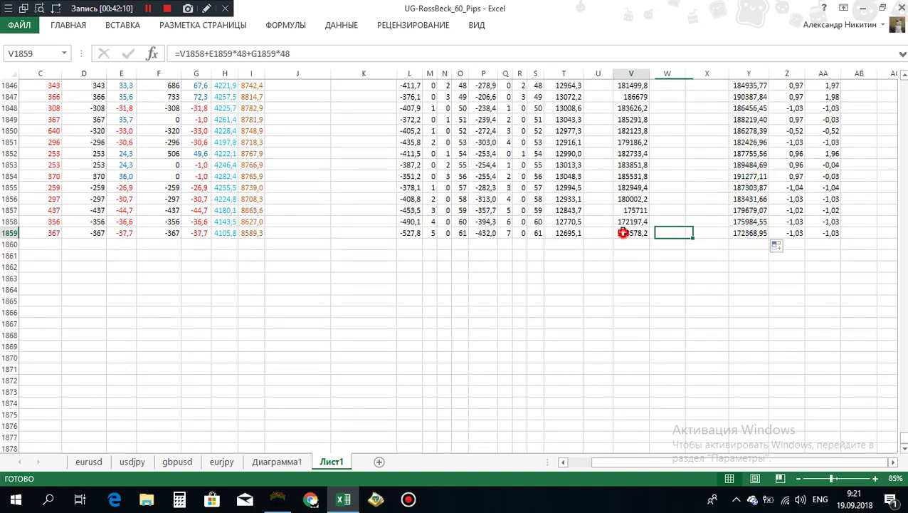
pyautogui.click(748, 232)
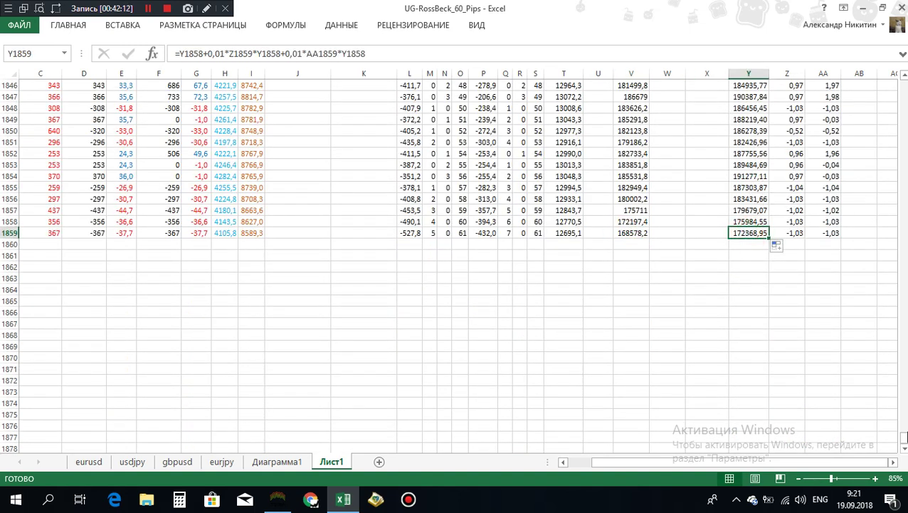
# - Examine the fixed-multiplier balance formulas in V2 to V4 and the value in W1 beside them
pyautogui.moveTo(904, 435); pyautogui.dragTo(903, 84)
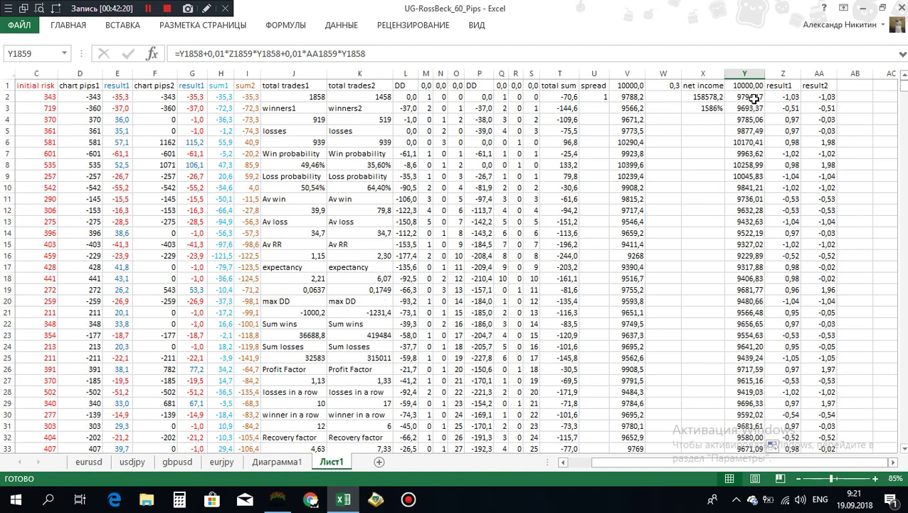
pyautogui.click(893, 461)
pyautogui.click(893, 461)
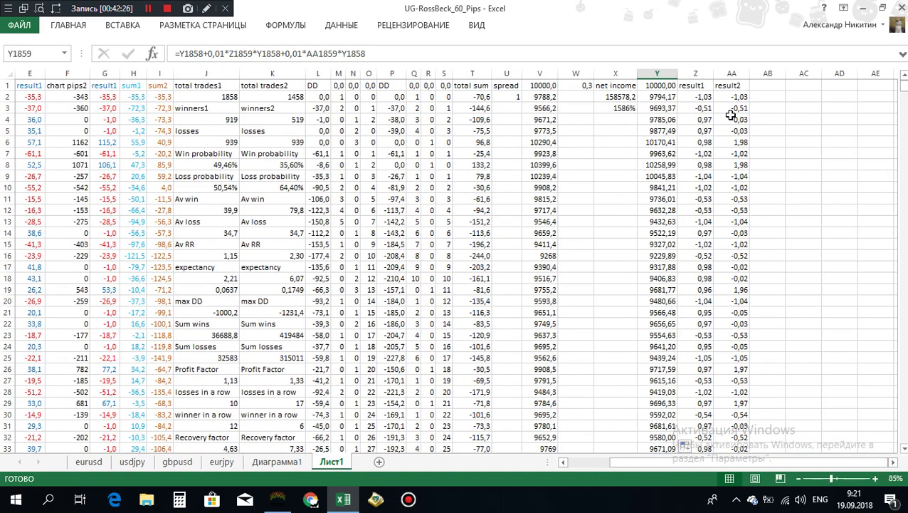
pyautogui.click(543, 96)
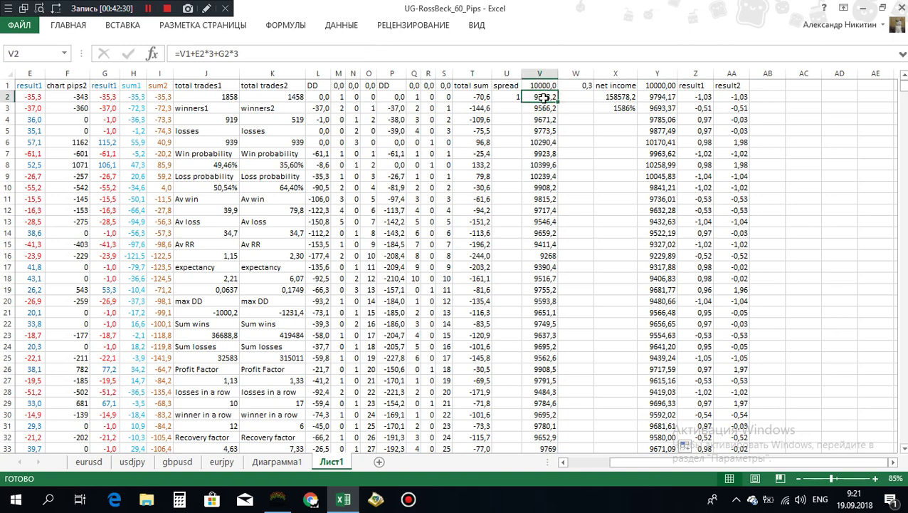
pyautogui.click(537, 108)
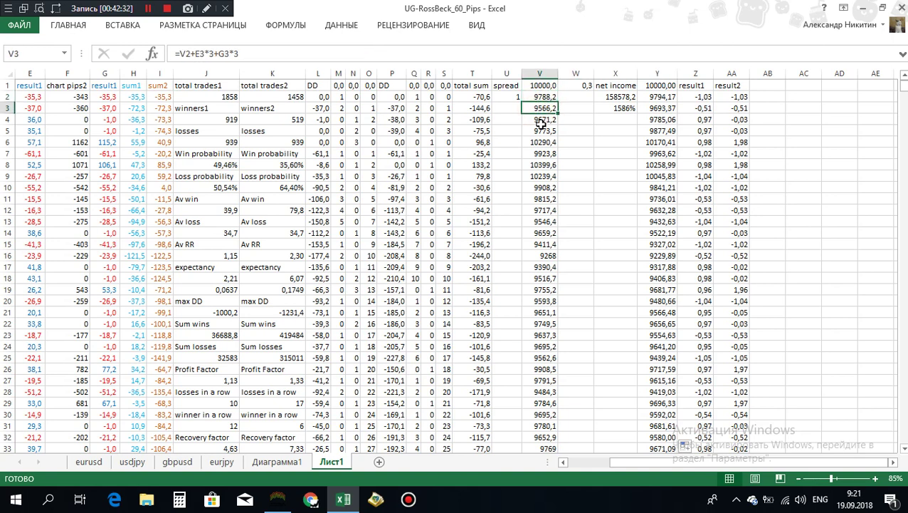
pyautogui.click(539, 120)
pyautogui.click(580, 86)
pyautogui.click(542, 97)
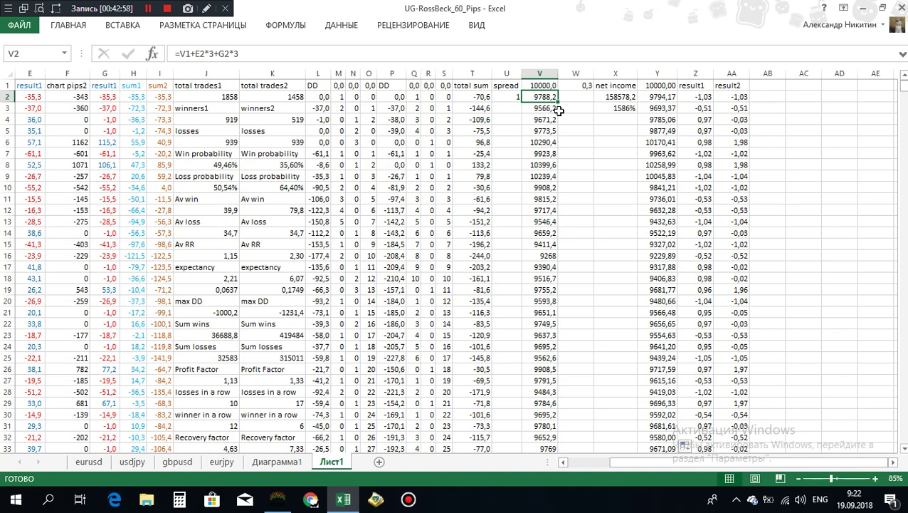
# - Review the 1% risk balance formula in Y2 and the result1 and result2 formulas in rows 2 and 3
pyautogui.click(663, 101)
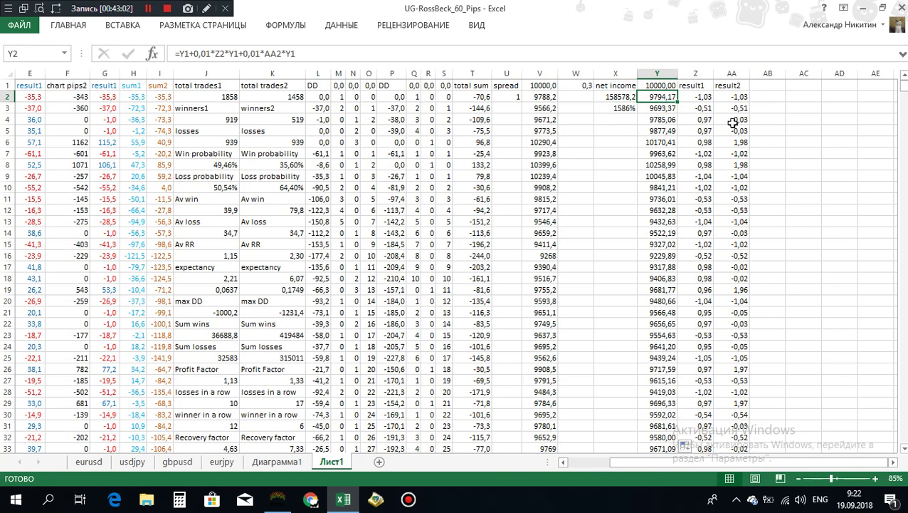
pyautogui.click(692, 108)
pyautogui.click(739, 108)
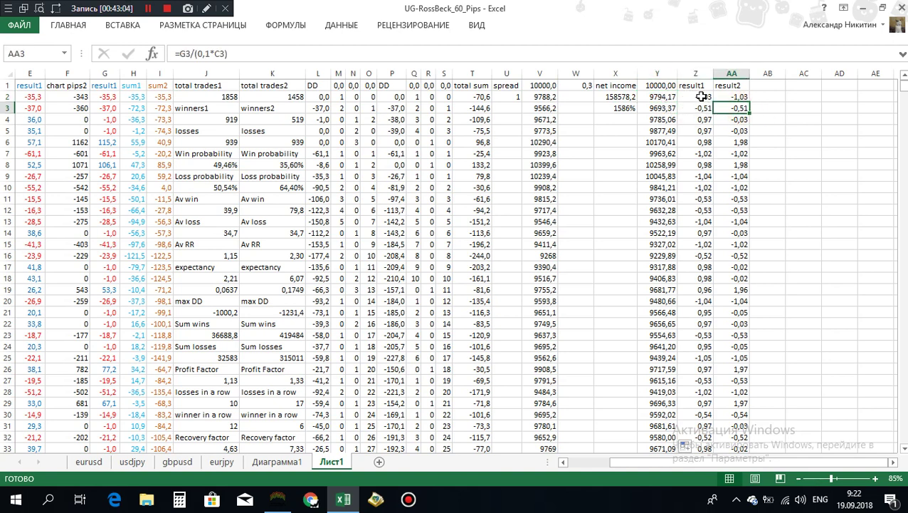
pyautogui.click(701, 96)
pyautogui.click(730, 96)
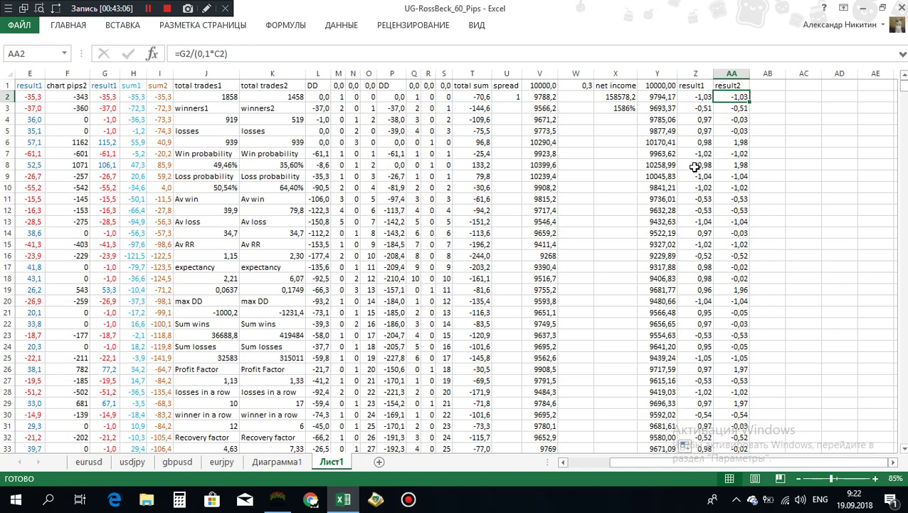
pyautogui.click(662, 99)
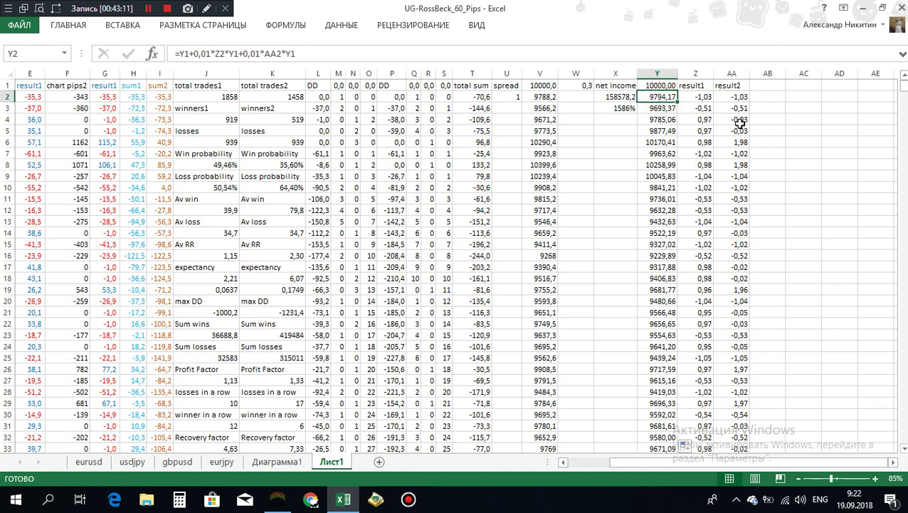
# - Check the starting balance in V1 and the value in W1, and select the whole of column V
pyautogui.click(573, 85)
pyautogui.click(541, 85)
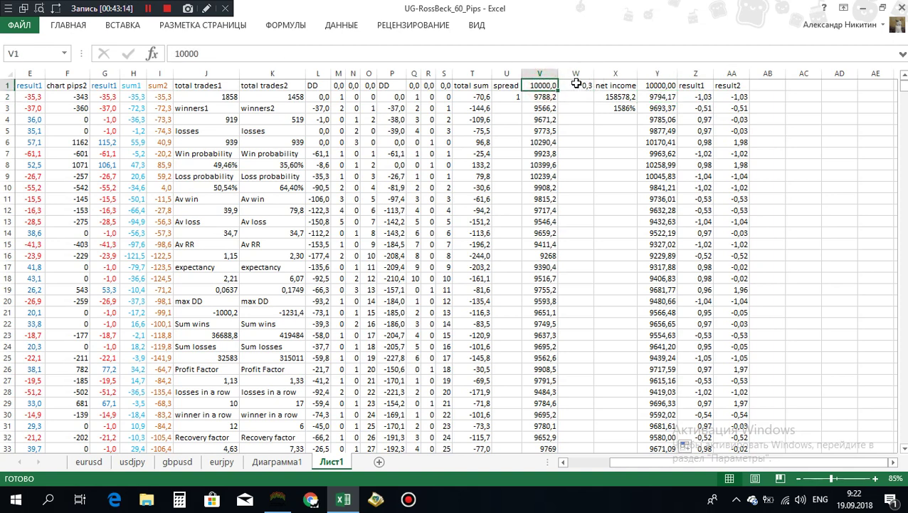
pyautogui.press('Right')
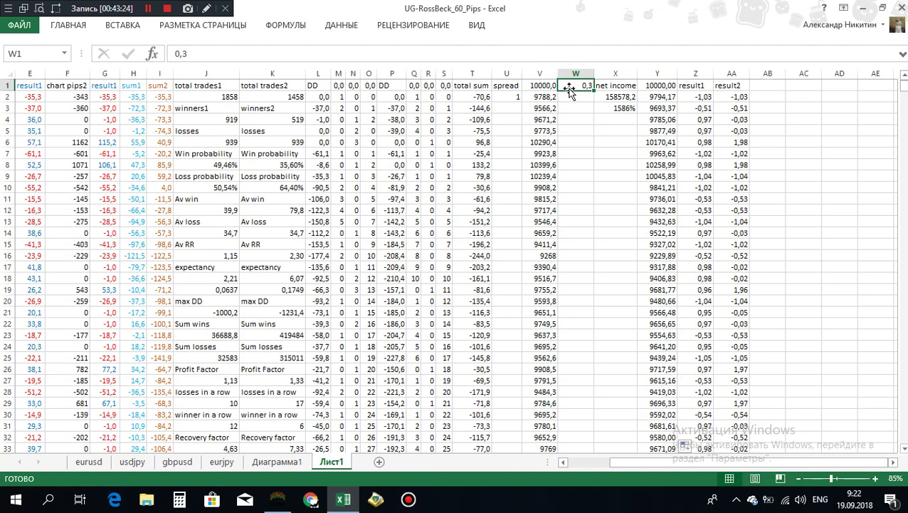
pyautogui.click(540, 73)
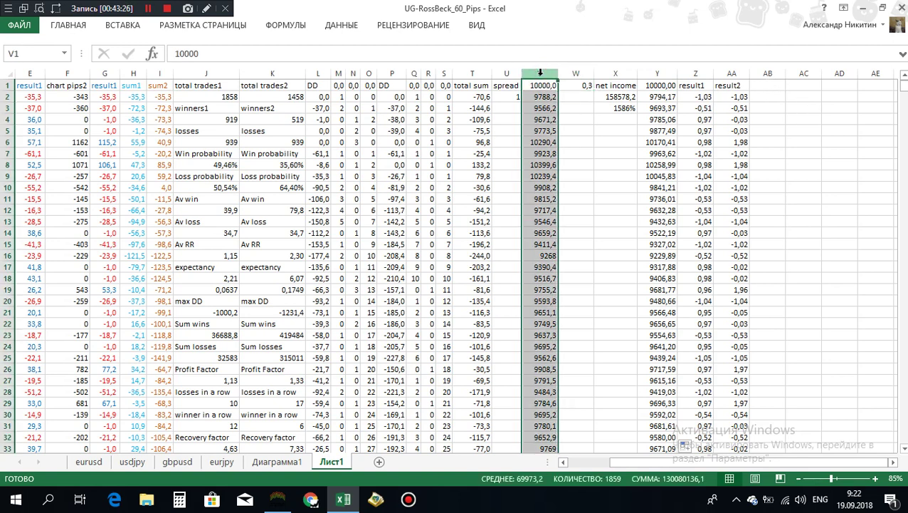
# - Select the 1% risk balance column Y and the fixed-multiplier balance column V in turn to compare them
pyautogui.click(657, 73)
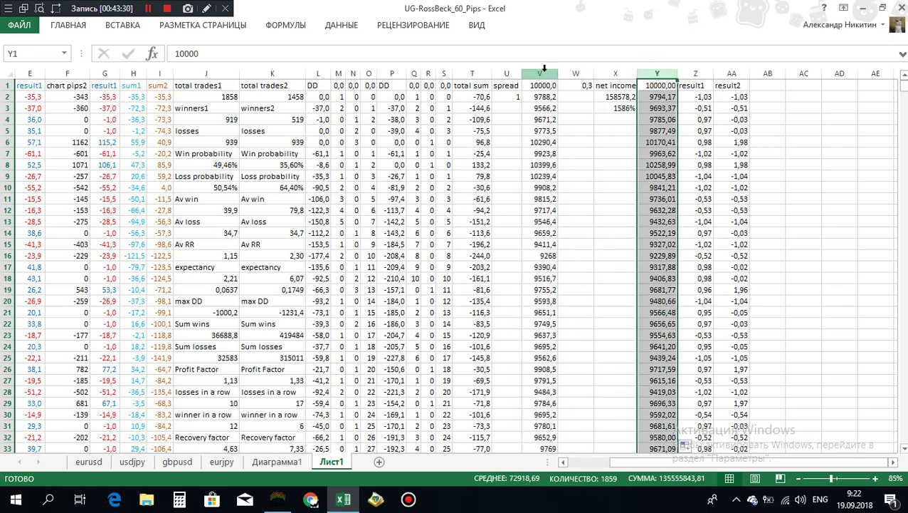
pyautogui.click(541, 74)
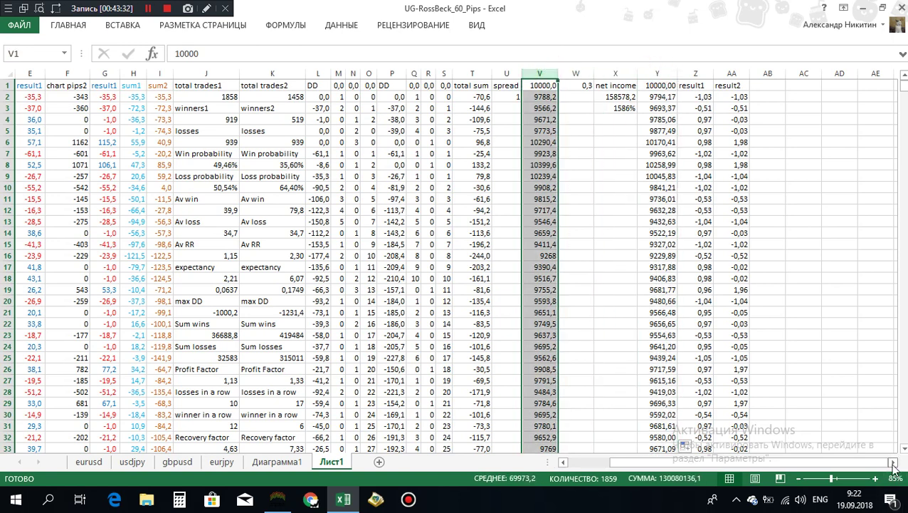
# - Enter the heading DD in AC1 for a drawdown column beyond the balance results
pyautogui.hscroll(3, 783, 270)
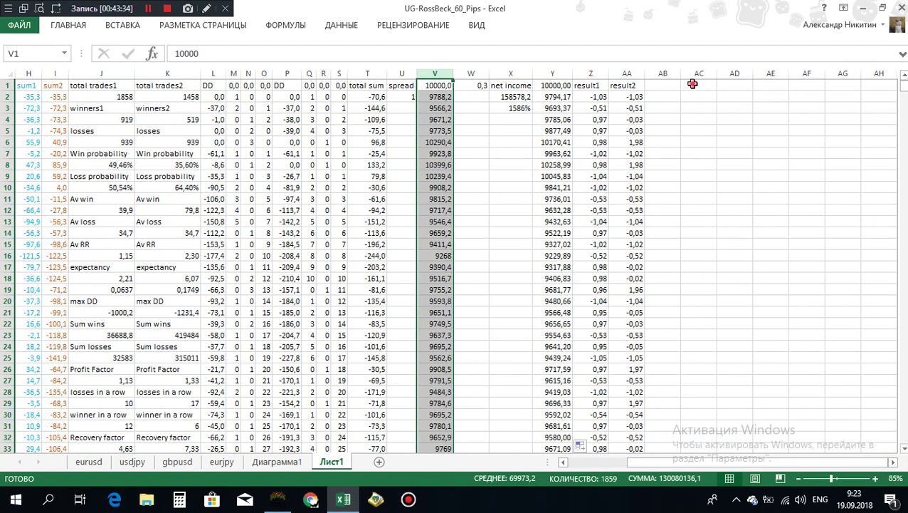
pyautogui.click(692, 84)
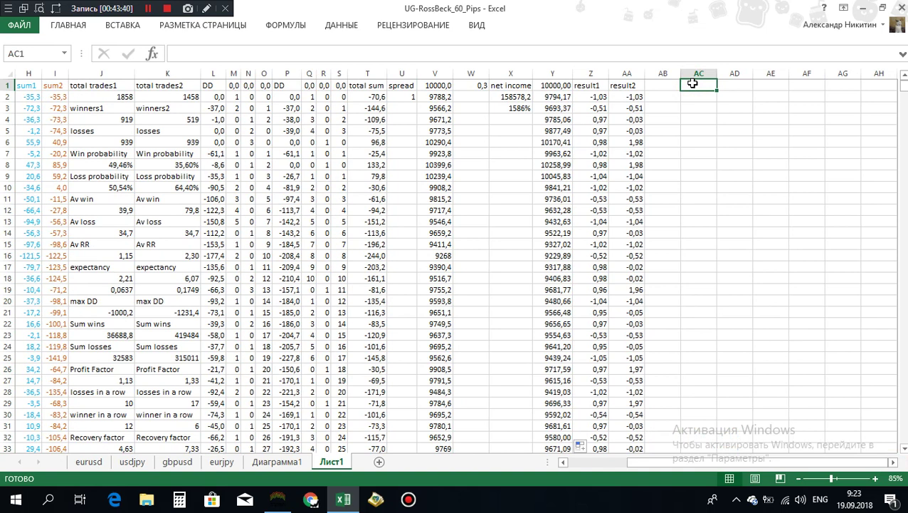
pyautogui.write('DD')
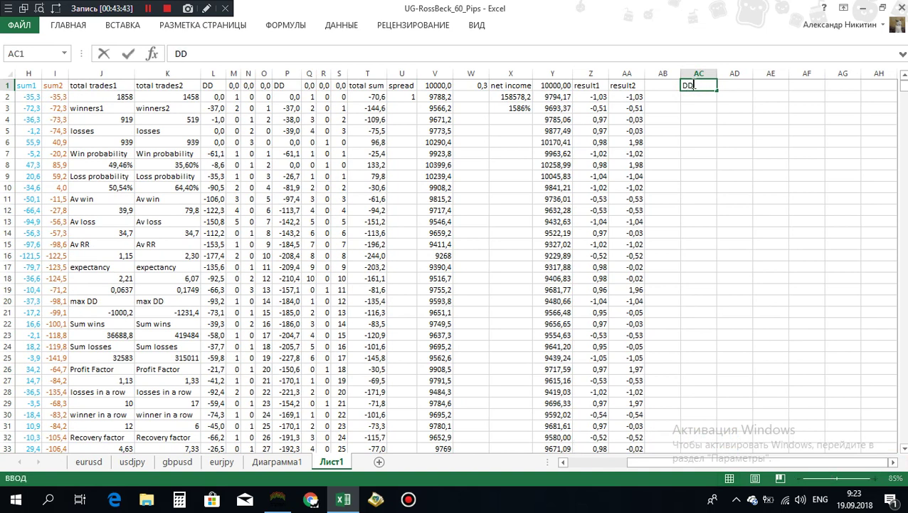
pyautogui.press('Return')
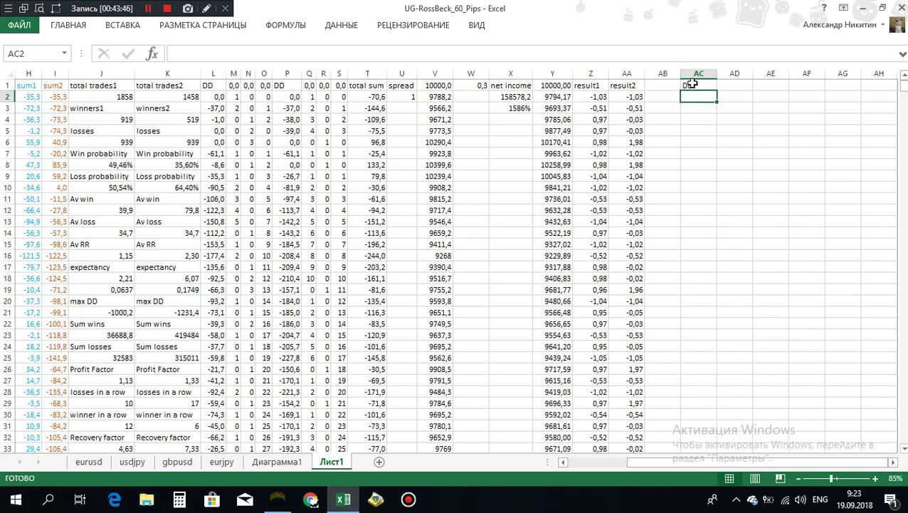
pyautogui.write('=')
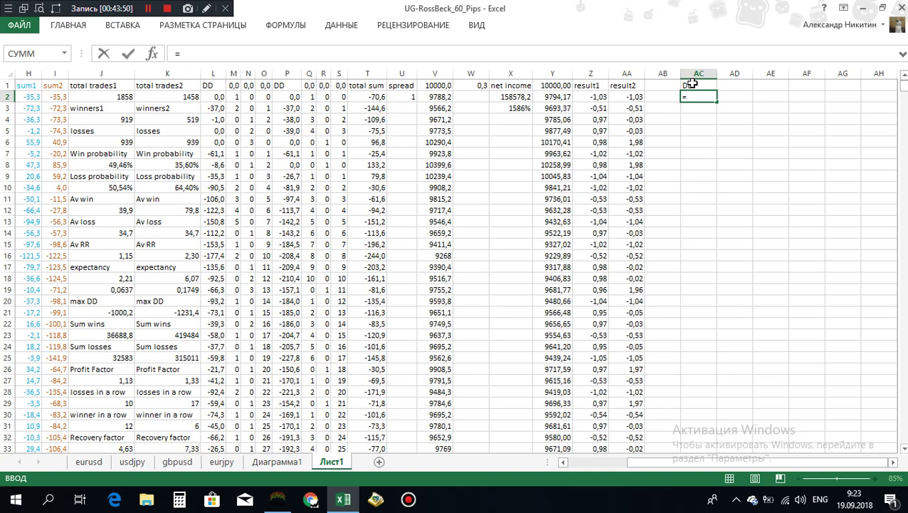
pyautogui.click(214, 96)
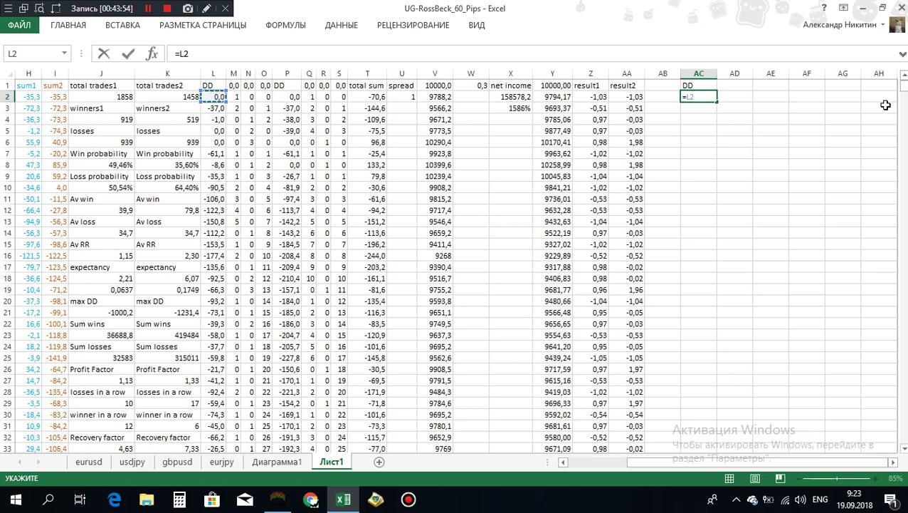
pyautogui.press('BackSpace')
pyautogui.press('BackSpace')
pyautogui.press('BackSpace')
pyautogui.press('Return')
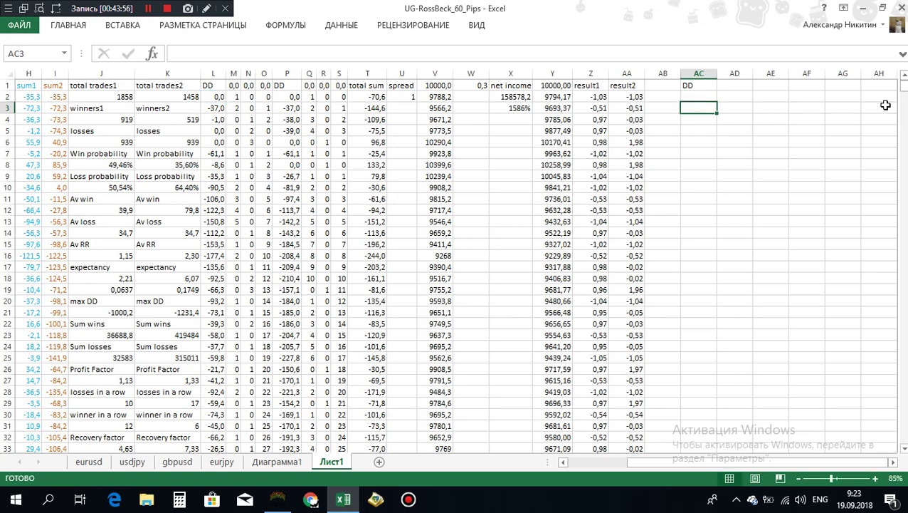
# - Examine the existing drawdown formulas in rows 2 and 3 of DD columns L and P
pyautogui.click(215, 97)
pyautogui.click(216, 108)
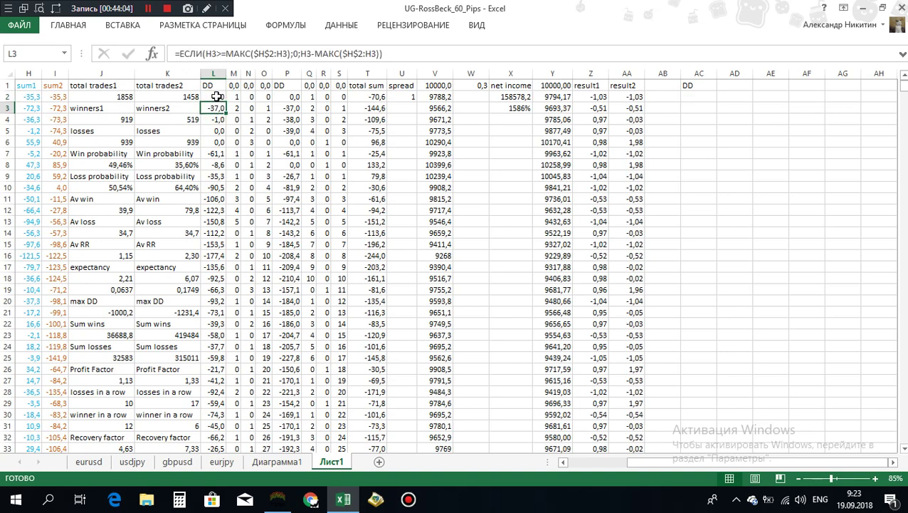
pyautogui.click(216, 97)
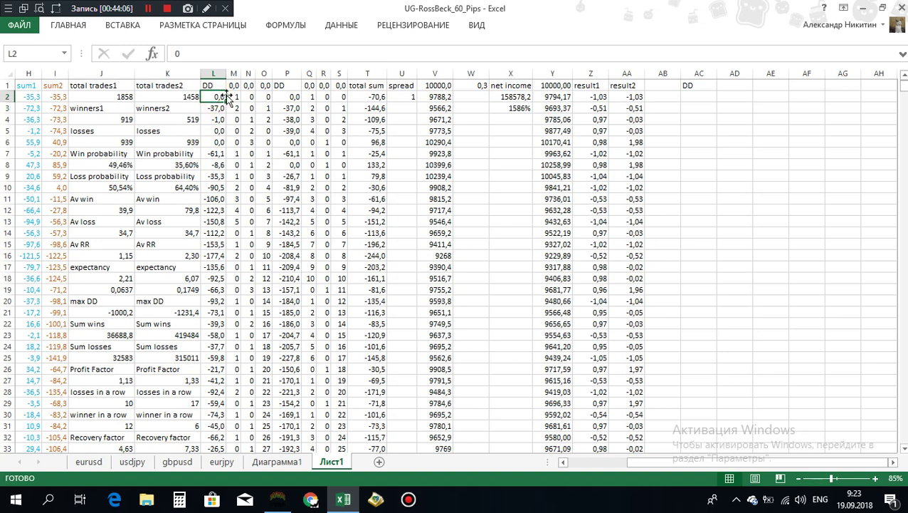
pyautogui.click(289, 100)
pyautogui.click(290, 108)
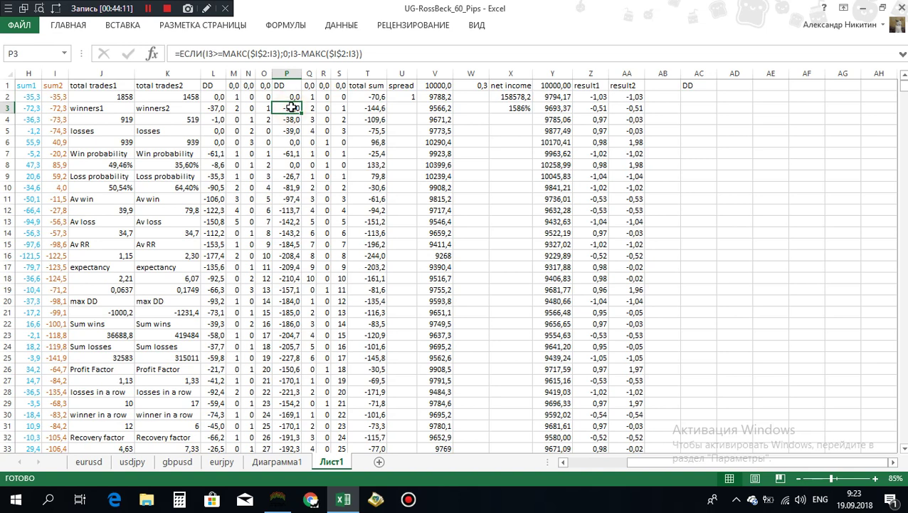
# - Begin the drawdown formula in AC2 with the condition =if(V2>=МАКС(V1:V2)
pyautogui.click(695, 97)
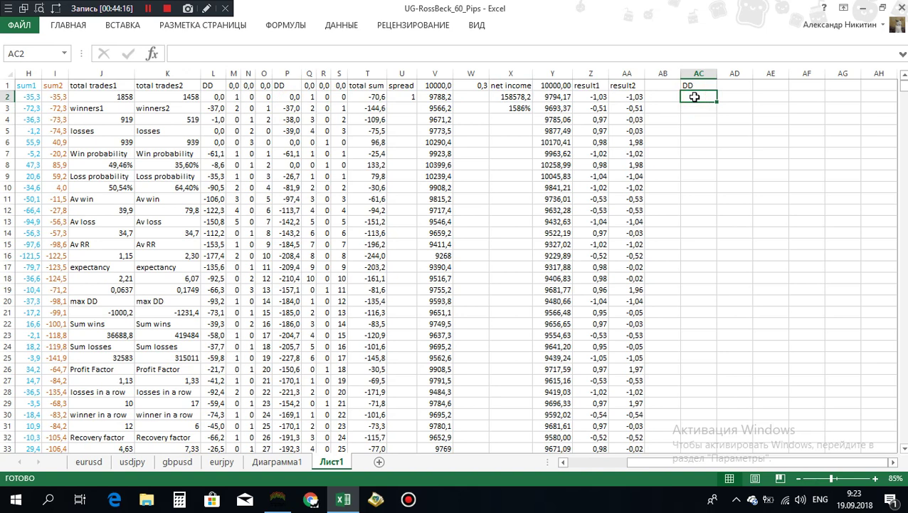
pyautogui.write('=')
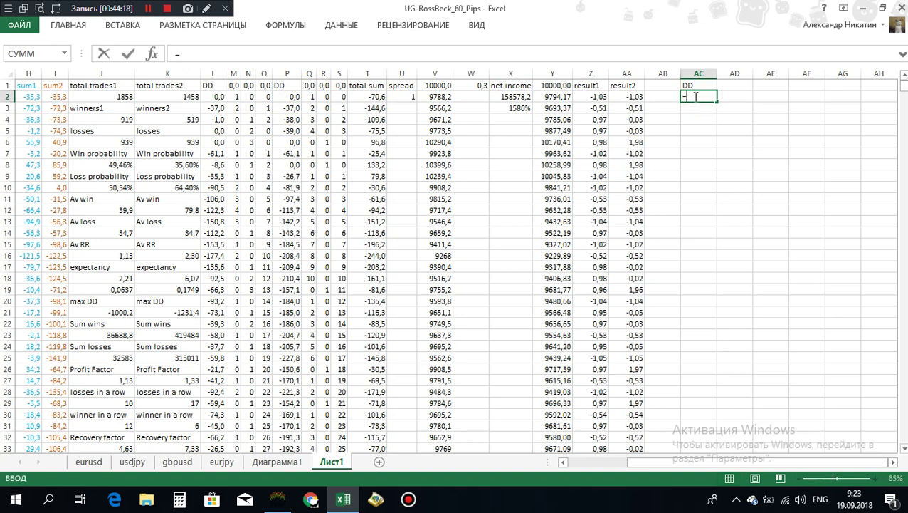
pyautogui.write('if(')
pyautogui.click(442, 96)
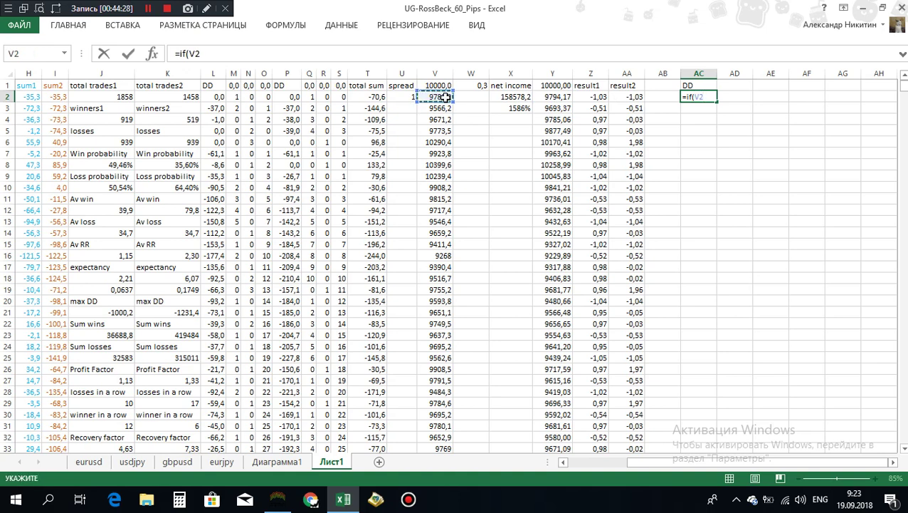
pyautogui.write('>=')
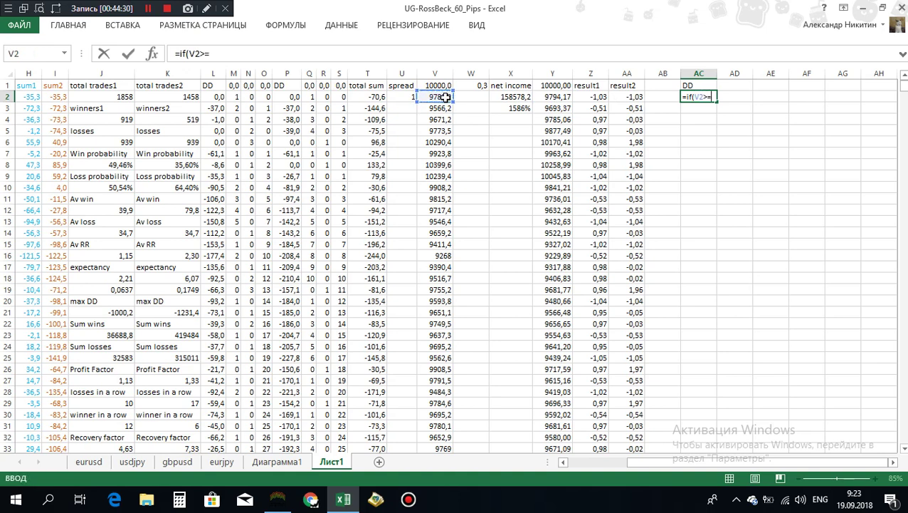
pyautogui.write('max')
pyautogui.press('BackSpace')
pyautogui.press('BackSpace')
pyautogui.press('BackSpace')
pyautogui.hotkey('alt', 'shift')
pyautogui.write('макс')
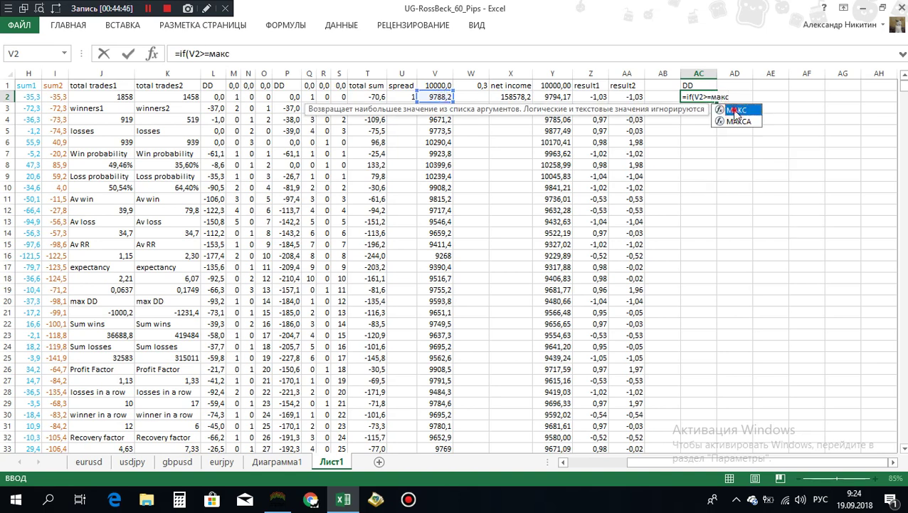
pyautogui.doubleClick(729, 110)
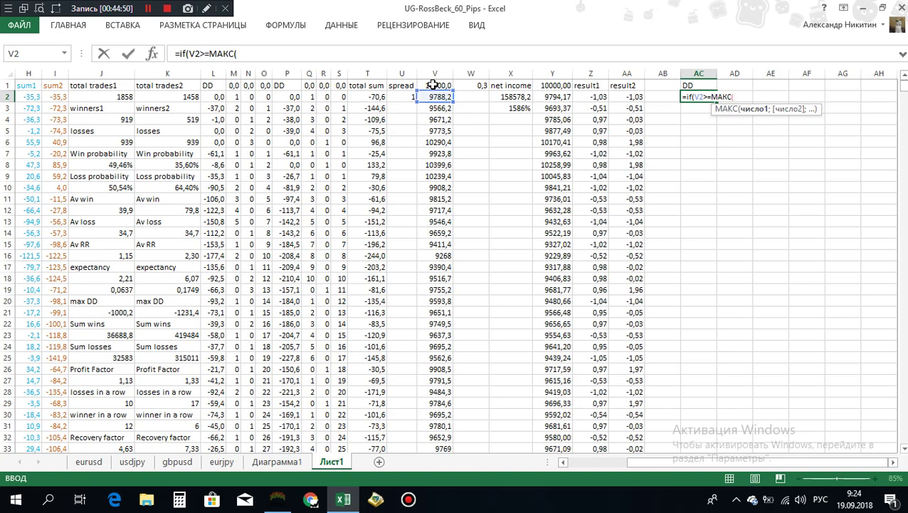
pyautogui.moveTo(432, 84); pyautogui.dragTo(433, 96)
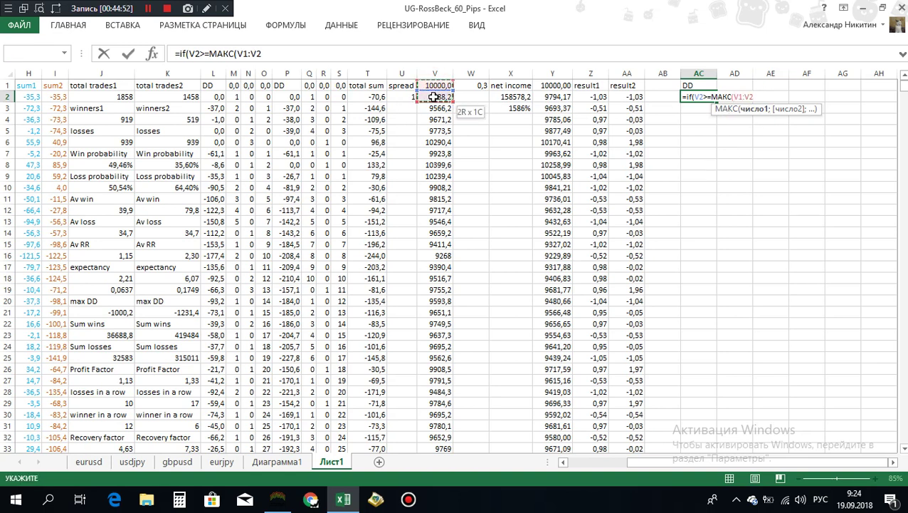
pyautogui.write(')')
# - Make the start of the МАКС range in the AC2 formula absolute, as $V$1:V2
pyautogui.click(235, 53)
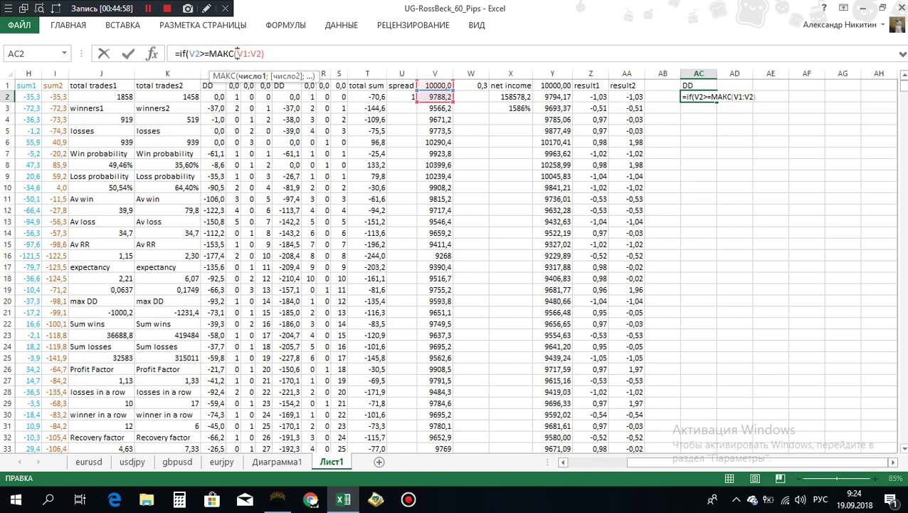
pyautogui.write(';')
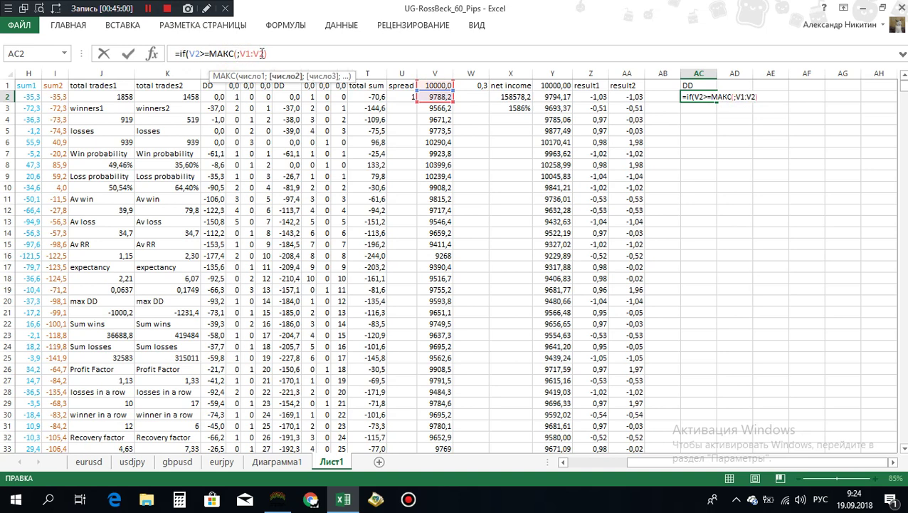
pyautogui.press('BackSpace')
pyautogui.hotkey('alt', 'shift')
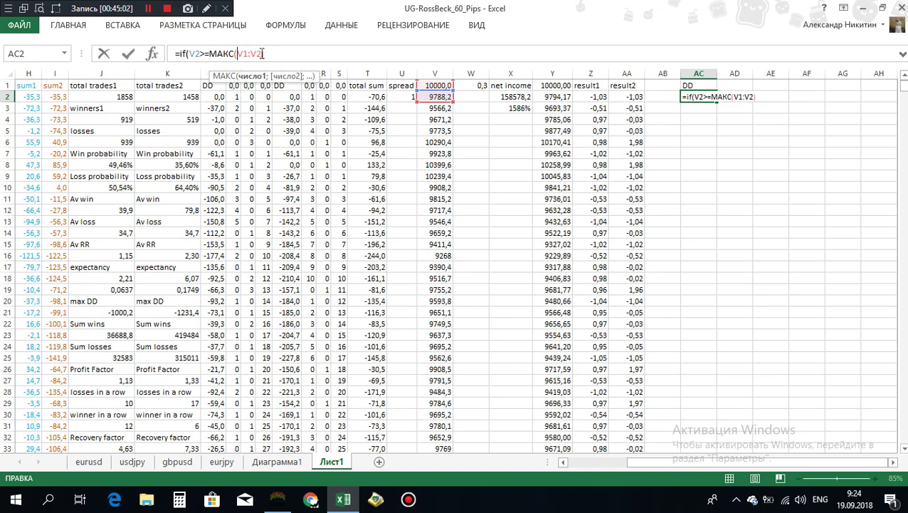
pyautogui.write('$')
pyautogui.click(249, 54)
pyautogui.write('$')
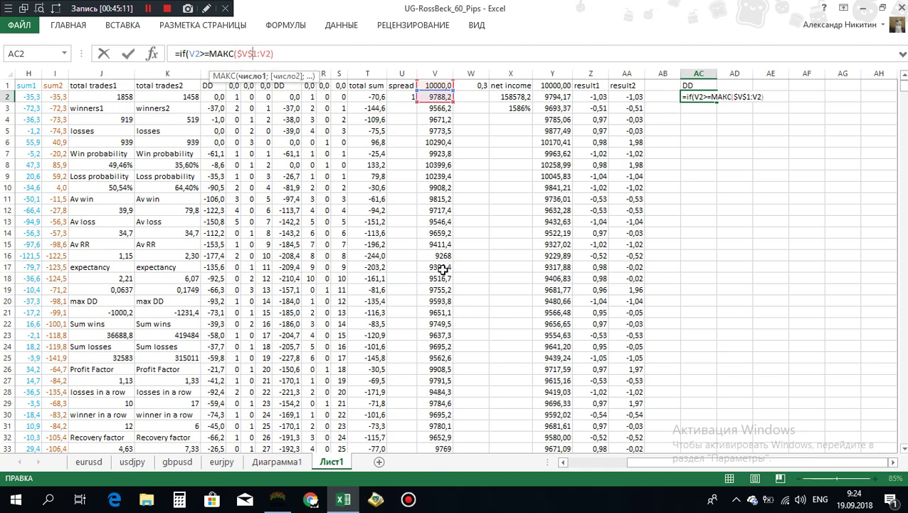
# - Extend the AC2 formula with a true result of 0 and a false result of V2-МАКС($V$1:V2), closing the brackets
pyautogui.click(277, 53)
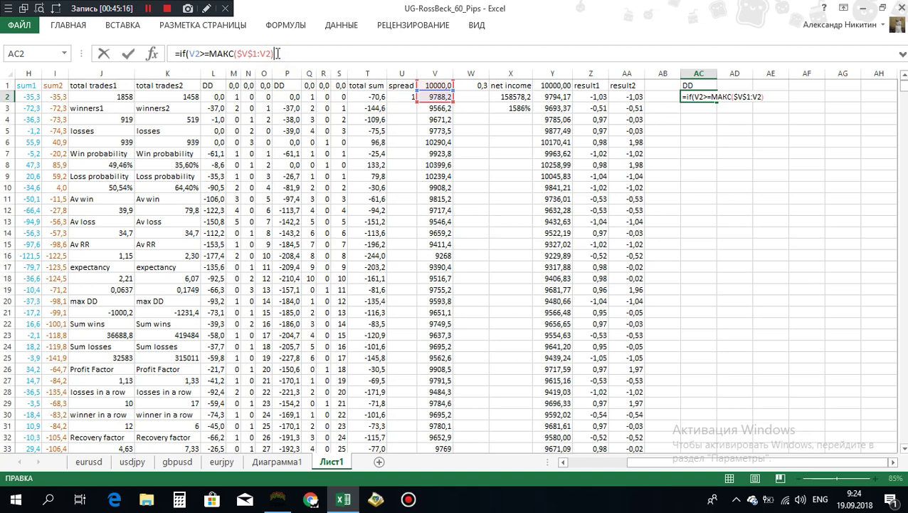
pyautogui.write(';0;')
pyautogui.click(438, 97)
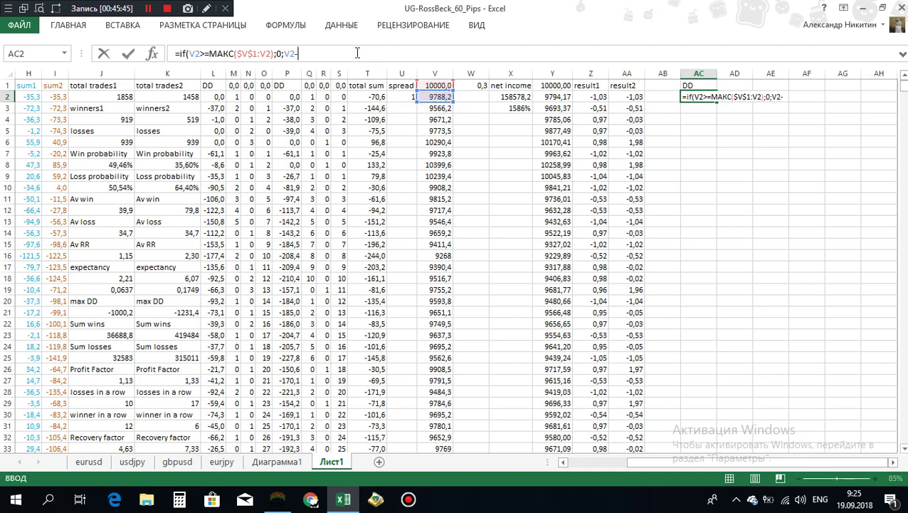
pyautogui.write('-')
pyautogui.hotkey('alt', 'shift')
pyautogui.hotkey('alt', 'shift')
pyautogui.doubleClick(211, 53)
pyautogui.moveTo(239, 53); pyautogui.dragTo(274, 52)
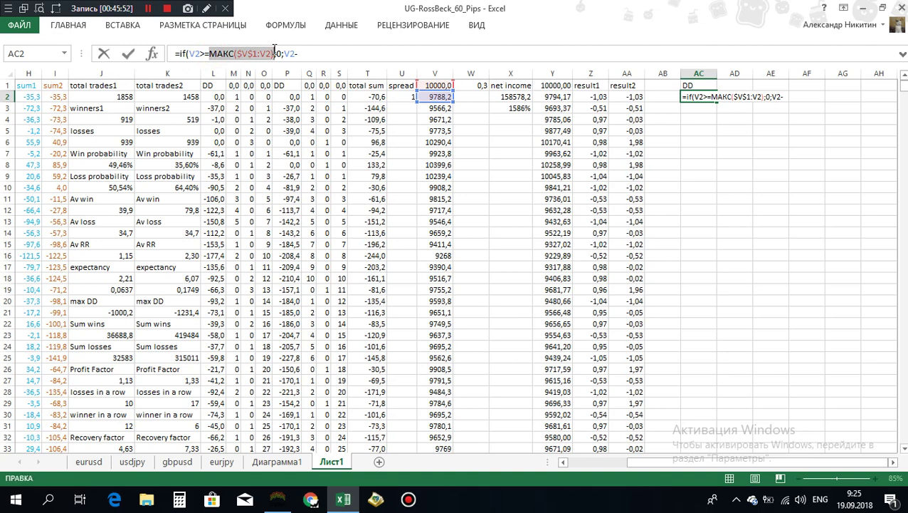
pyautogui.hotkey('ctrl', 'c')
pyautogui.click(308, 55)
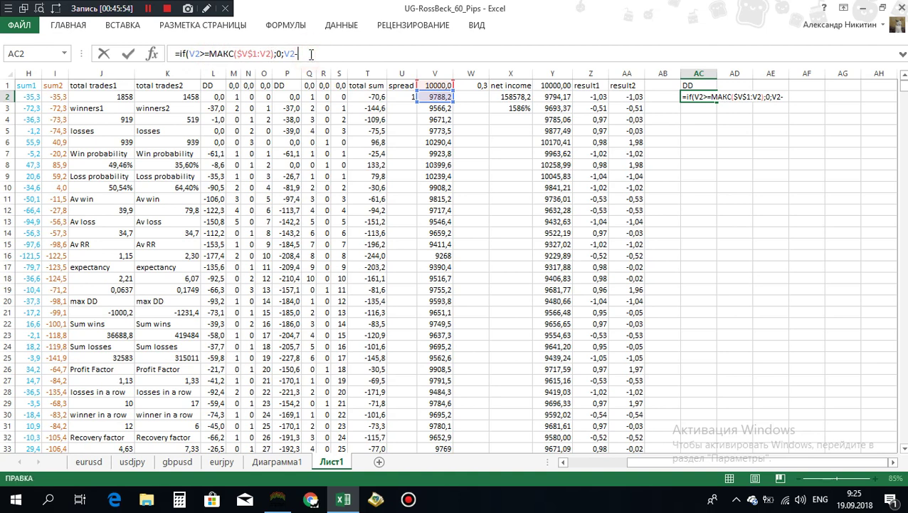
pyautogui.hotkey('ctrl', 'v')
pyautogui.write(')')
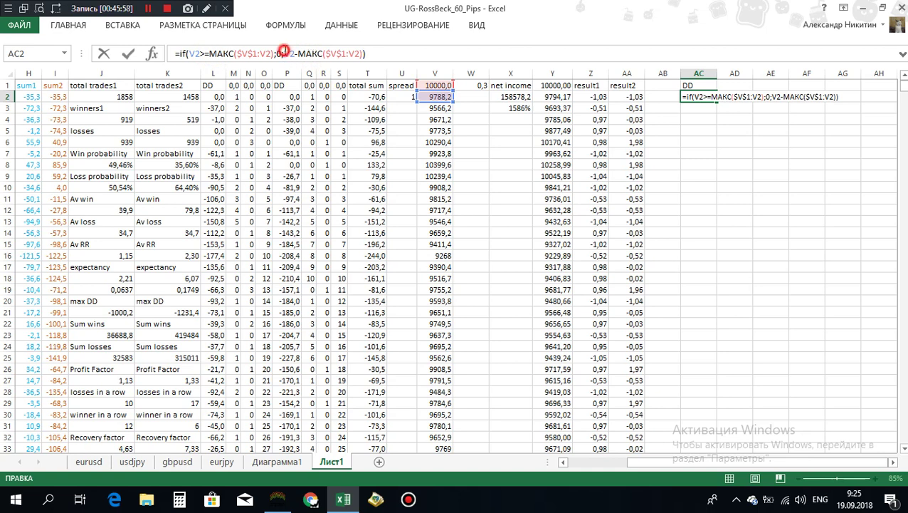
# - Turn the AC2 false result into a relative drawdown, (V2-МАКС($V$1:V2))/МАКС($V$1:V2), and enter the formula
pyautogui.click(284, 54)
pyautogui.write('(')
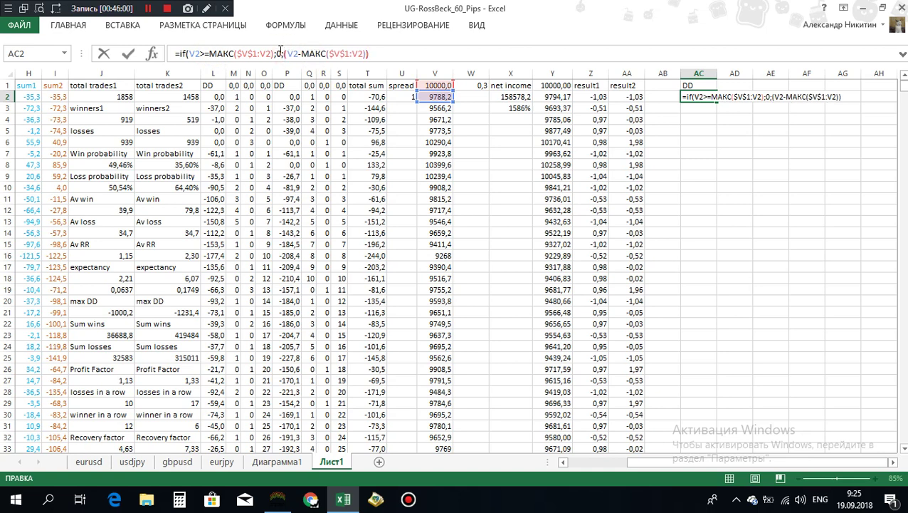
pyautogui.click(375, 53)
pyautogui.write('/')
pyautogui.hotkey('ctrl', 'v')
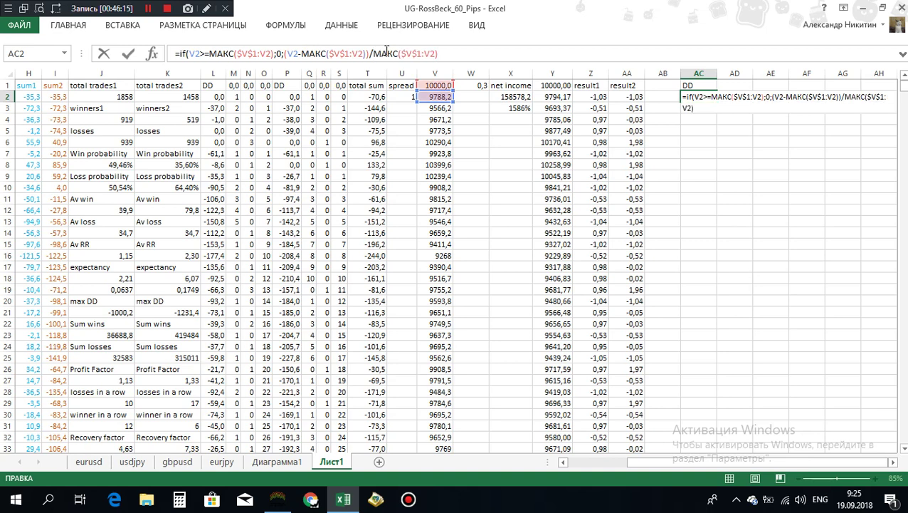
pyautogui.write(')')
pyautogui.press('Return')
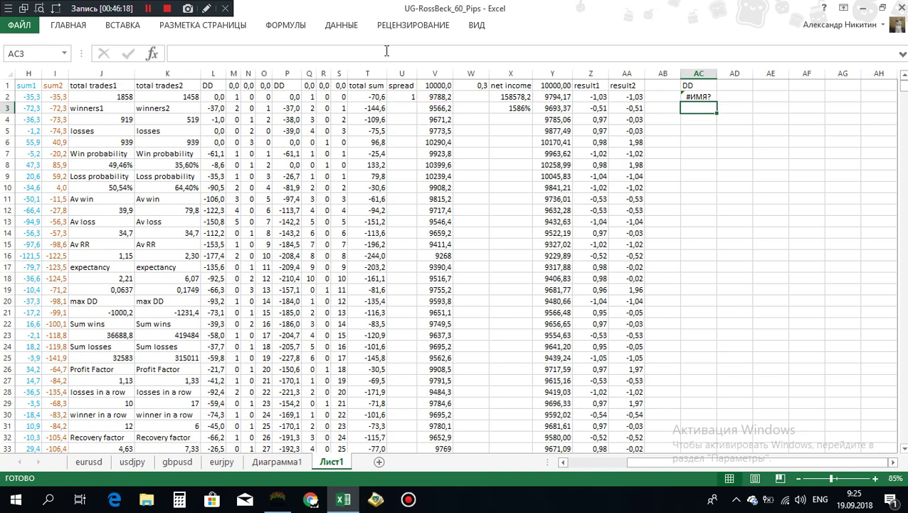
# - Replace the heading in AC1 with 0,00 and check the drawdown formula in AC2
pyautogui.click(698, 97)
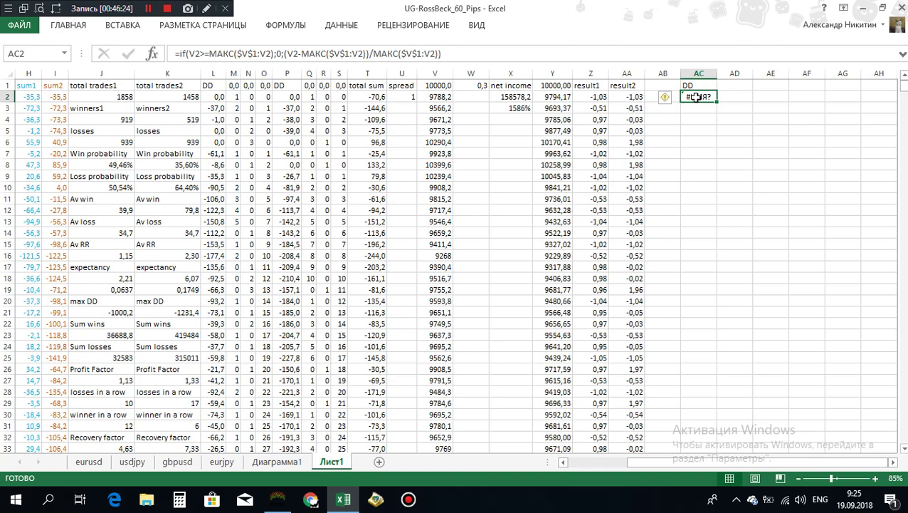
pyautogui.click(700, 86)
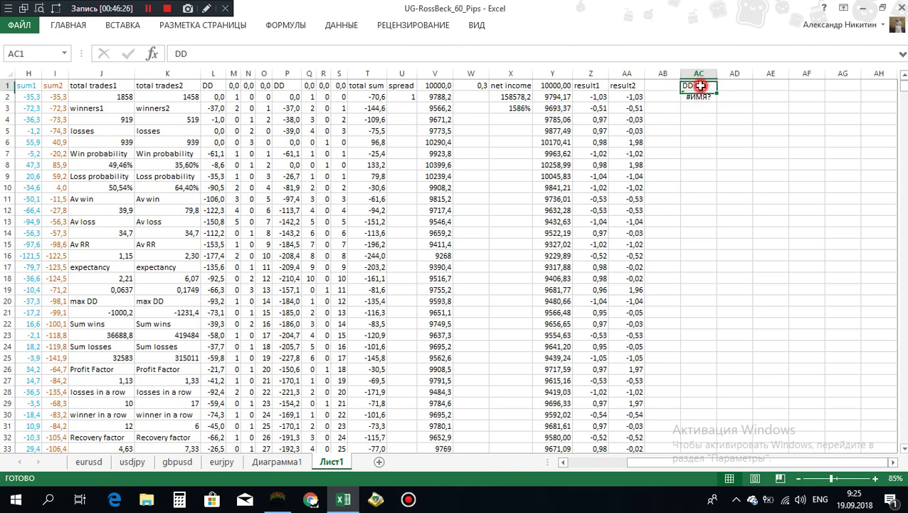
pyautogui.click(697, 97)
pyautogui.moveTo(717, 102); pyautogui.dragTo(705, 84)
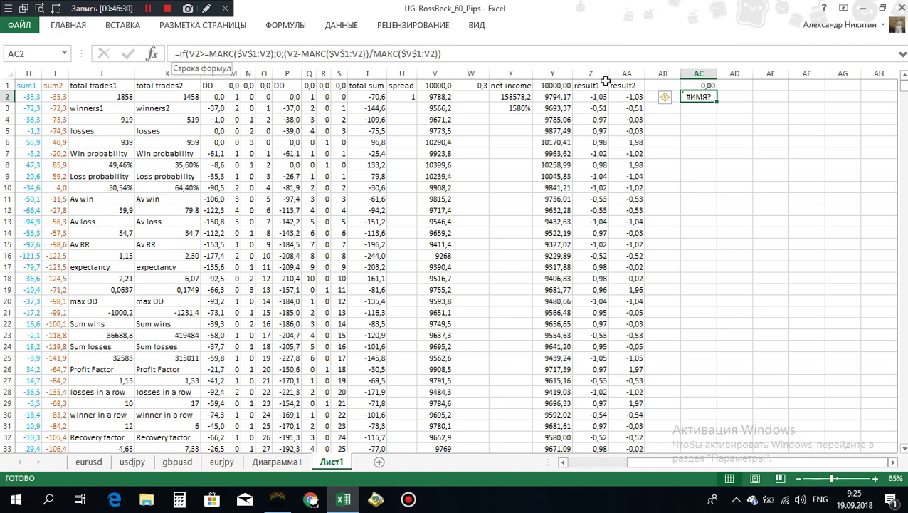
pyautogui.moveTo(665, 101)
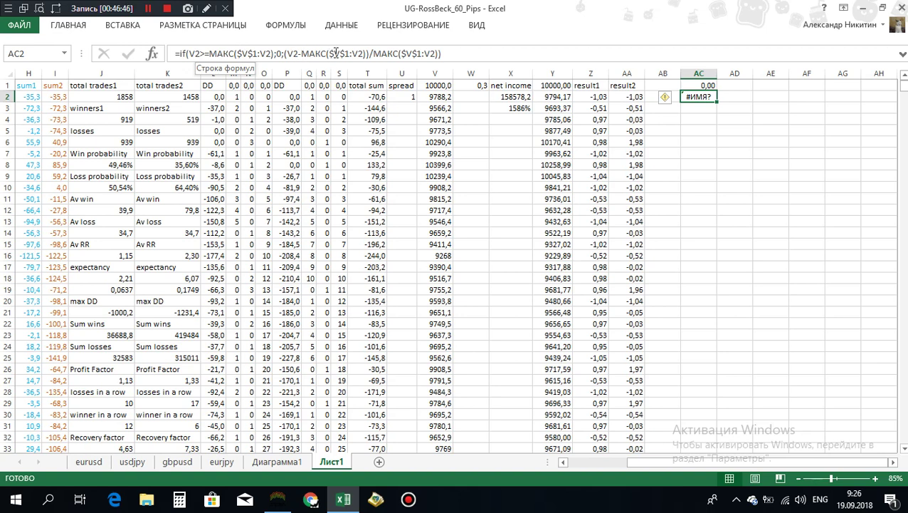
# - Replace the IF function name in the AC2 formula with its Russian equivalent, если, and enter the formula
pyautogui.click(258, 56)
pyautogui.click(258, 54)
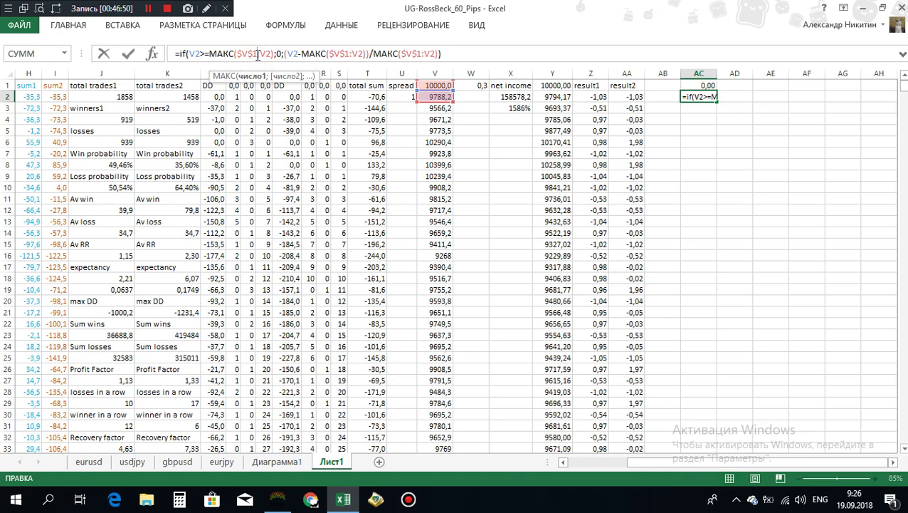
pyautogui.click(347, 55)
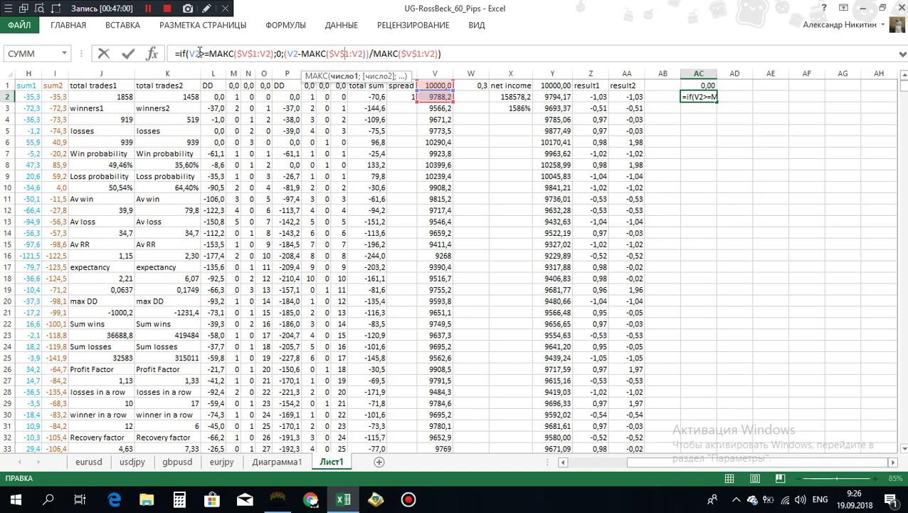
pyautogui.click(184, 54)
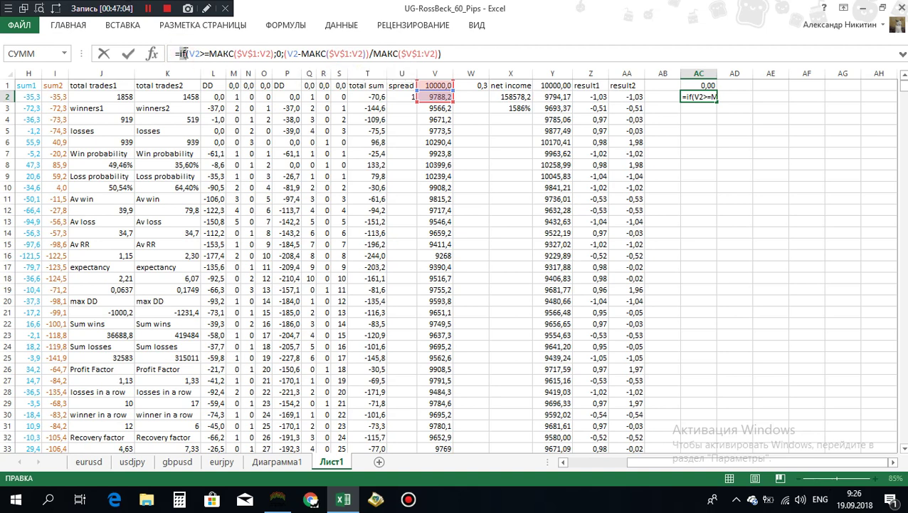
pyautogui.press('BackSpace')
pyautogui.press('BackSpace')
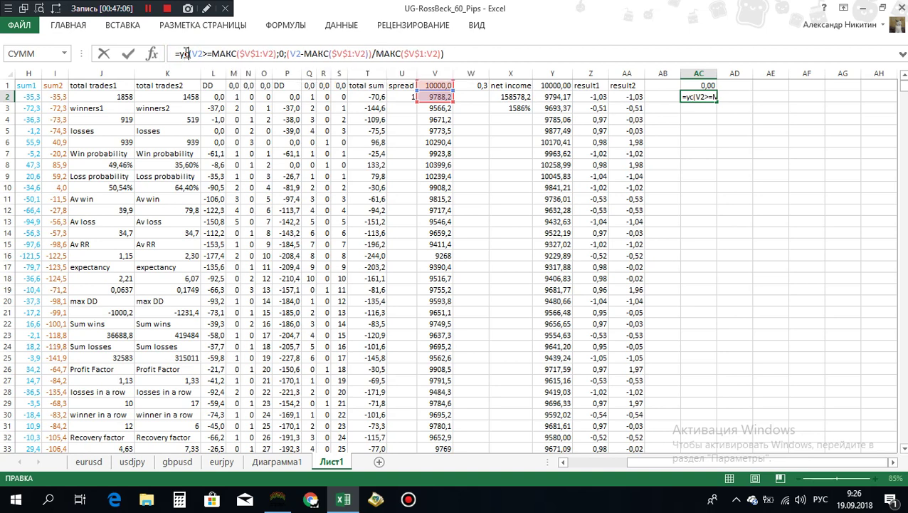
pyautogui.write('усли')
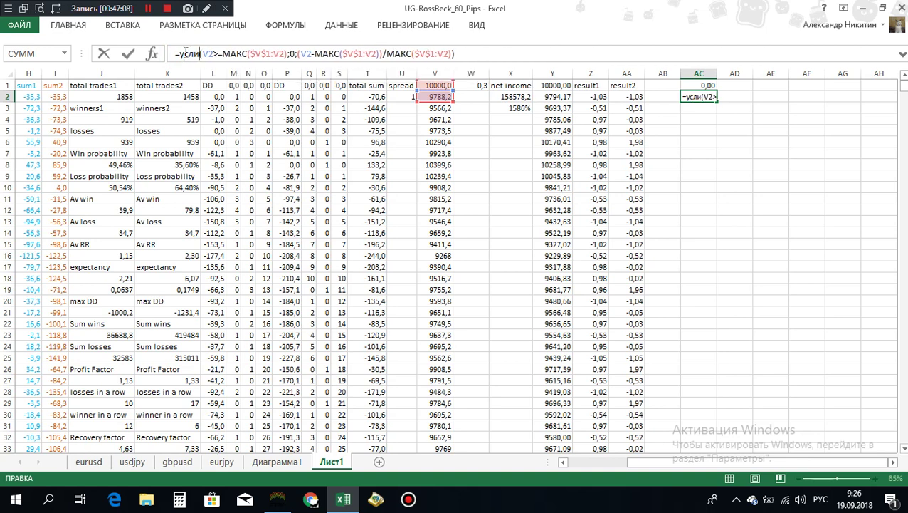
pyautogui.click(184, 55)
pyautogui.press('BackSpace')
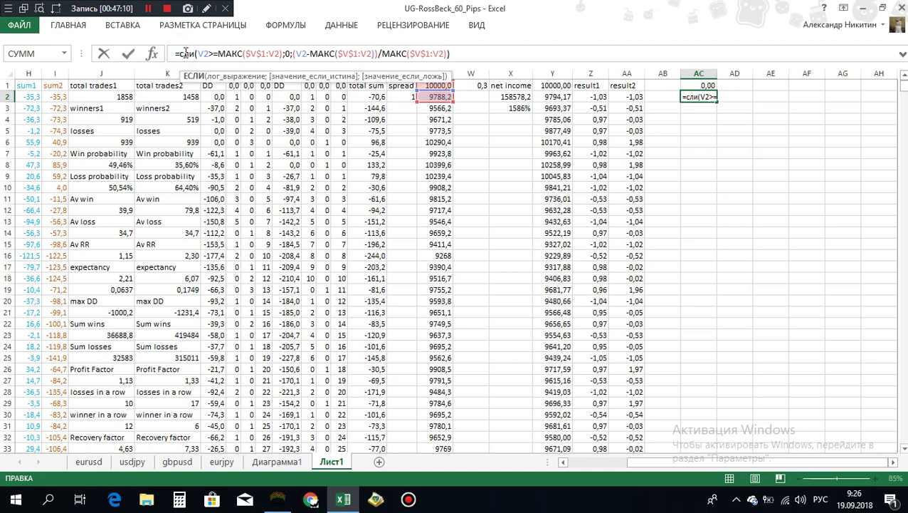
pyautogui.write('е')
pyautogui.press('Return')
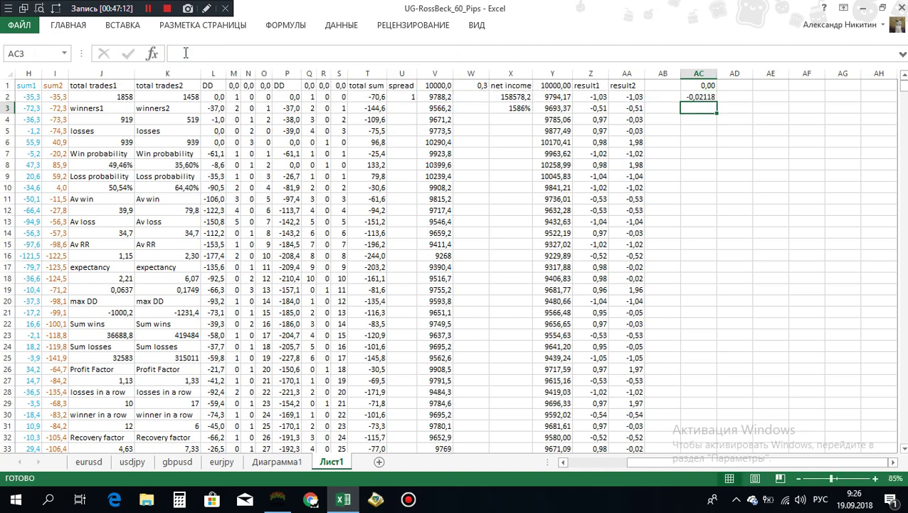
# - Copy the cell formatting of AA2 onto the drawdown cell AC2
pyautogui.click(692, 99)
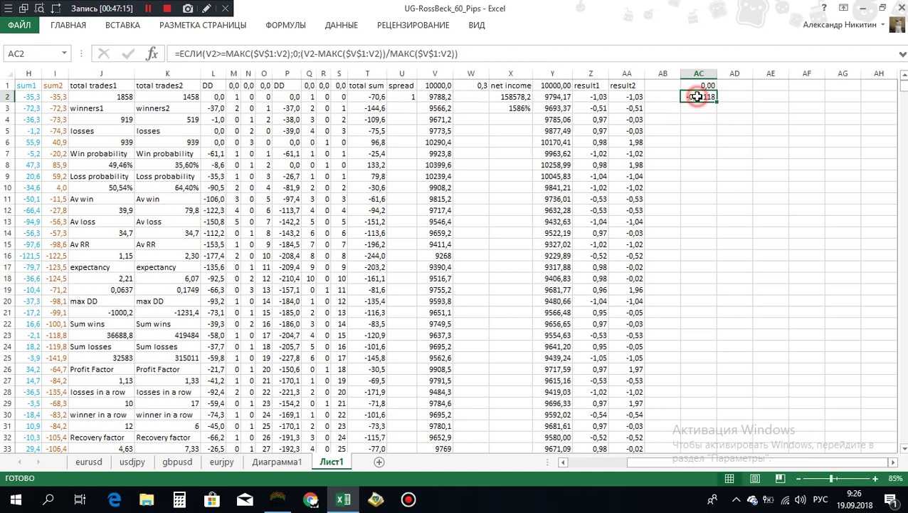
pyautogui.click(630, 95)
pyautogui.rightClick(629, 95)
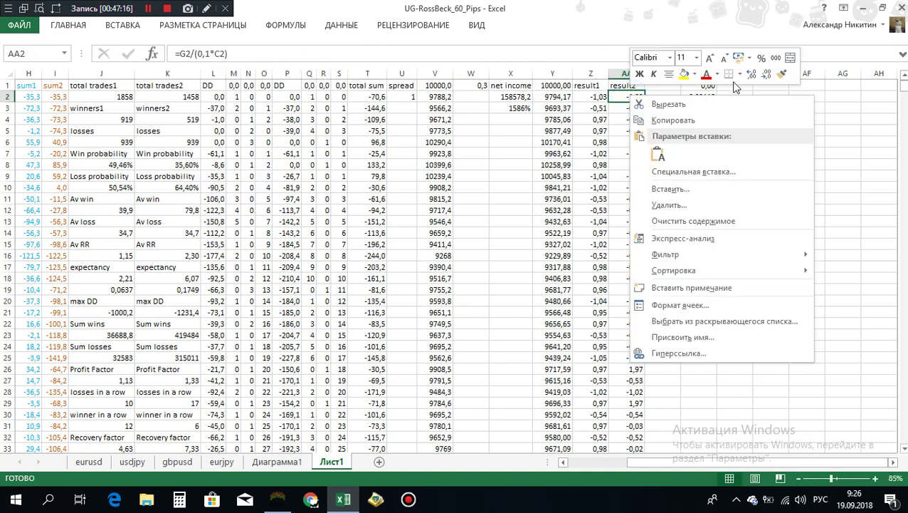
pyautogui.click(782, 73)
pyautogui.click(701, 98)
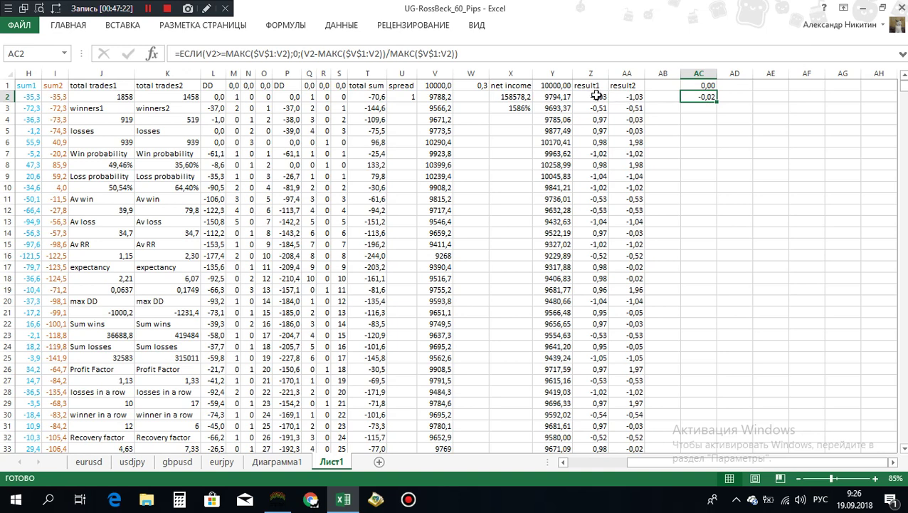
# - Format AC2 as a percentage with two decimals and copy that format to the whole of column AC
pyautogui.rightClick(699, 98)
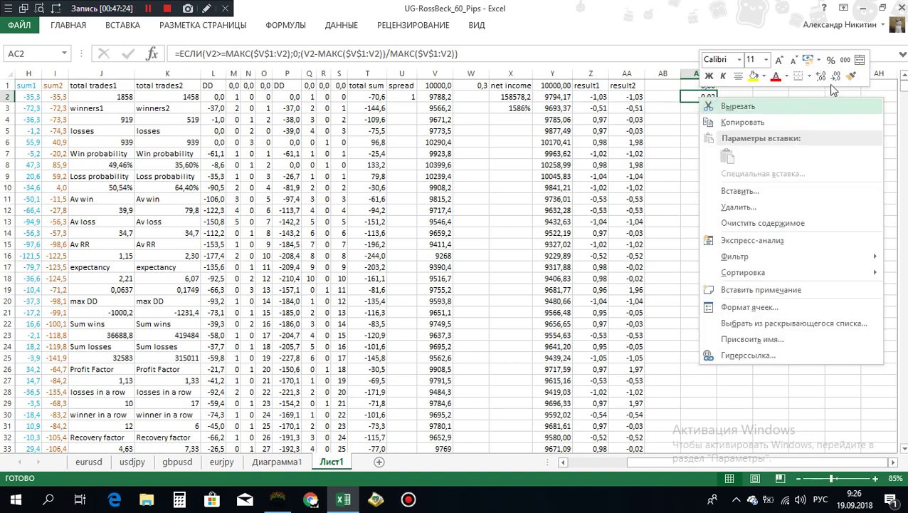
pyautogui.click(821, 76)
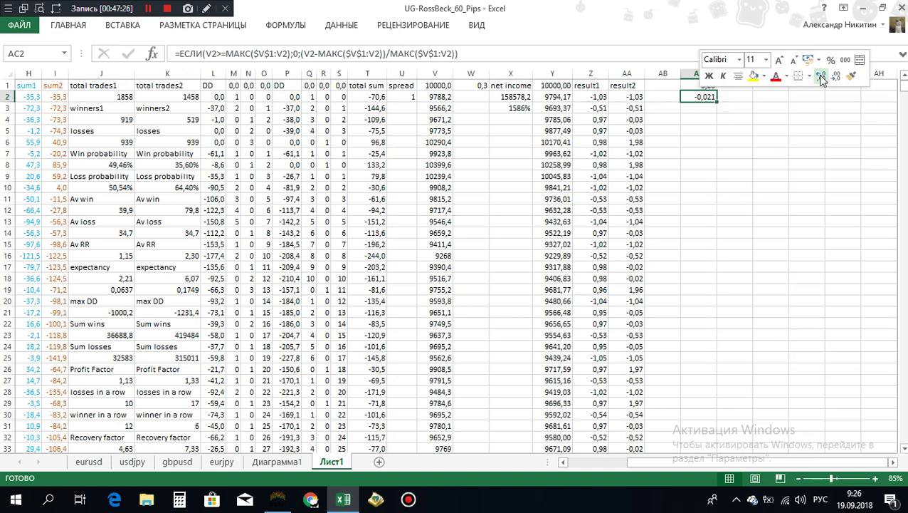
pyautogui.click(821, 76)
pyautogui.click(831, 60)
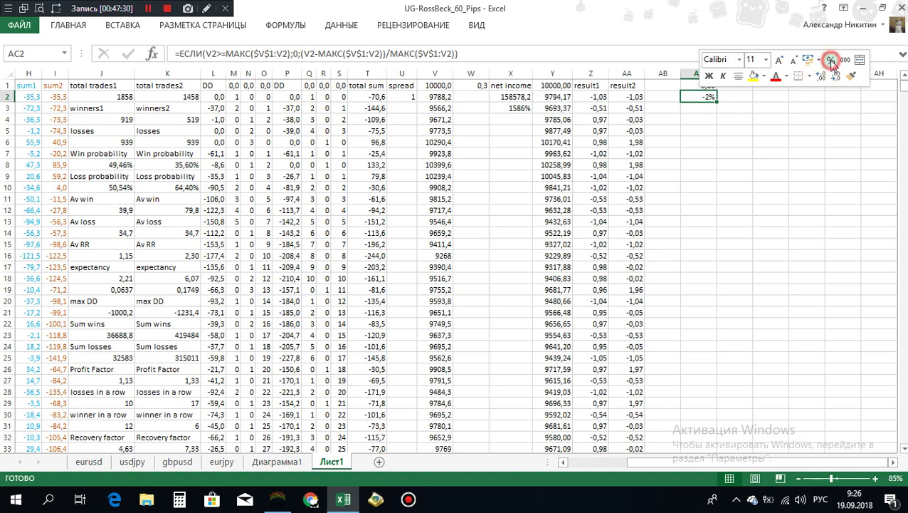
pyautogui.click(821, 78)
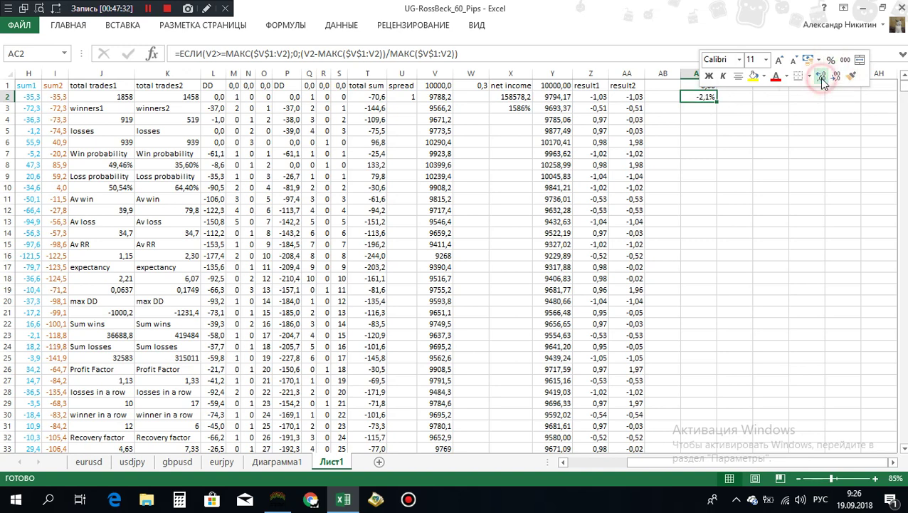
pyautogui.click(822, 78)
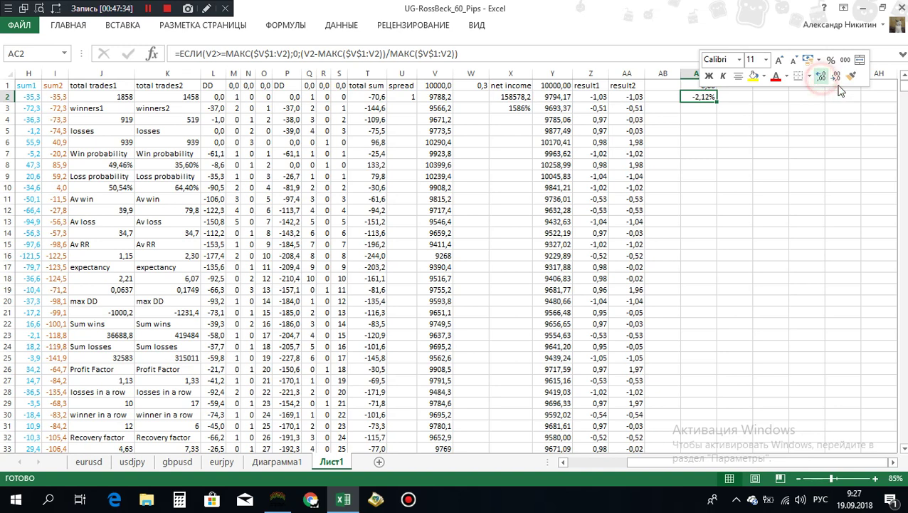
pyautogui.click(851, 76)
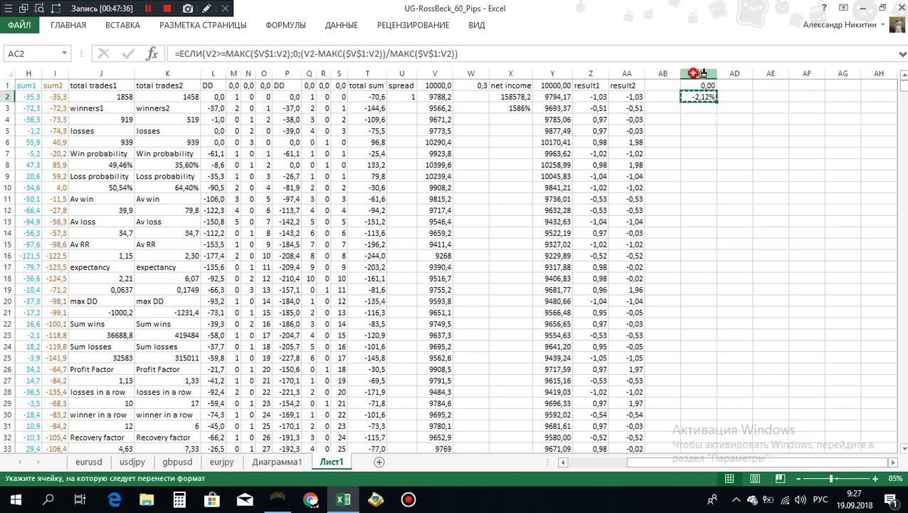
pyautogui.click(696, 74)
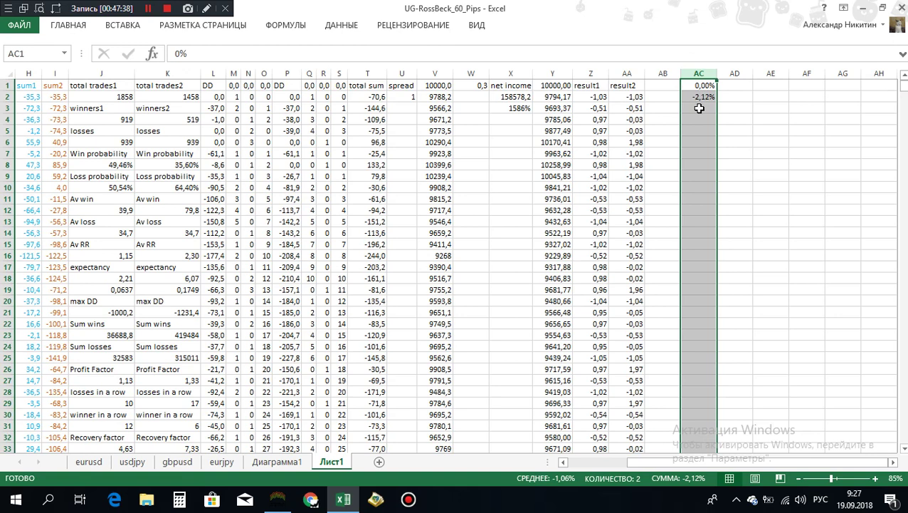
# - Fill the AC2 drawdown formula down column AC to the last data row, 1859
pyautogui.click(700, 108)
pyautogui.click(704, 97)
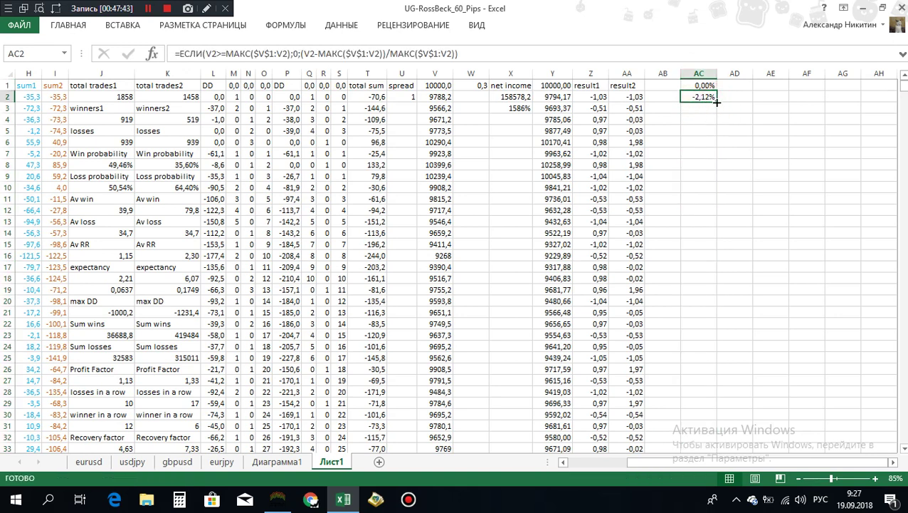
pyautogui.moveTo(716, 102); pyautogui.dragTo(723, 464)
pyautogui.moveTo(721, 429); pyautogui.dragTo(721, 429)
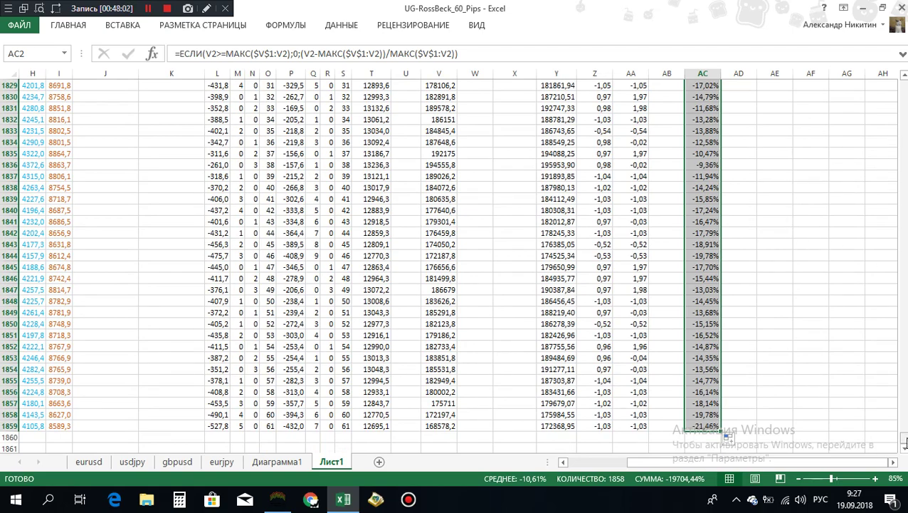
# - Insert a clustered column chart of the drawdown percentages from AC1 to AC1859
pyautogui.moveTo(904, 442); pyautogui.dragTo(902, 82)
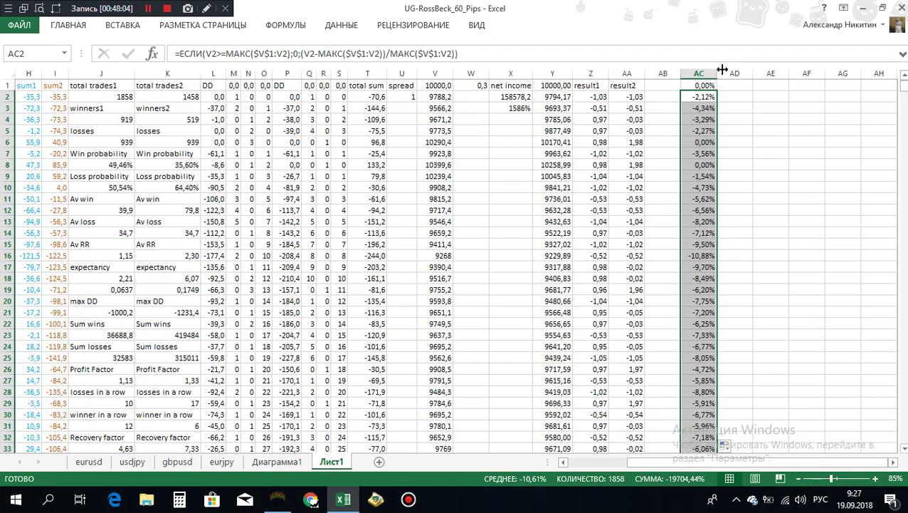
pyautogui.keyDown('ctrl'); pyautogui.click(700, 85); pyautogui.keyUp('ctrl')
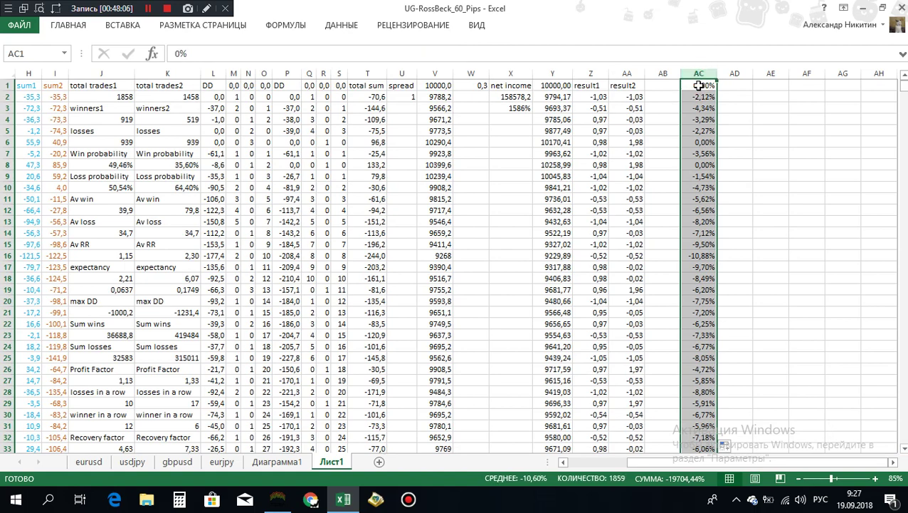
pyautogui.click(694, 84)
pyautogui.hotkey('ctrl', 'shift', 'Down')
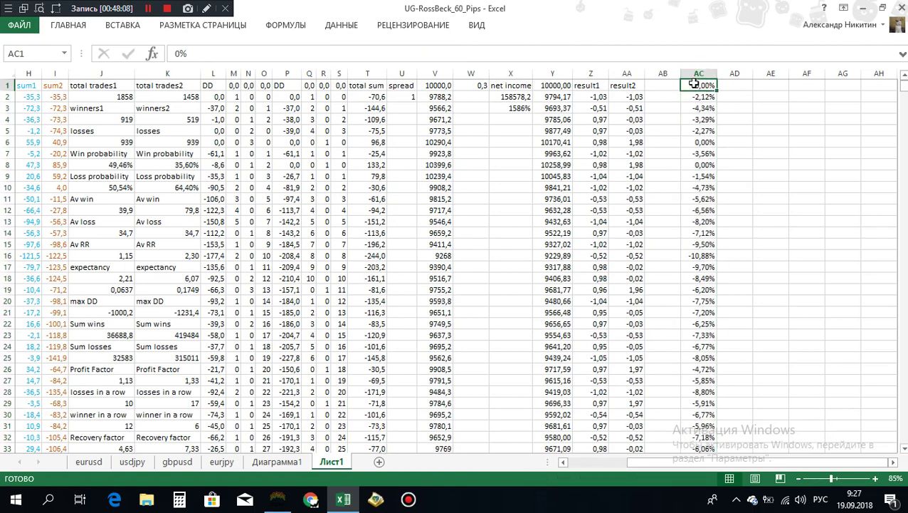
pyautogui.click(127, 27)
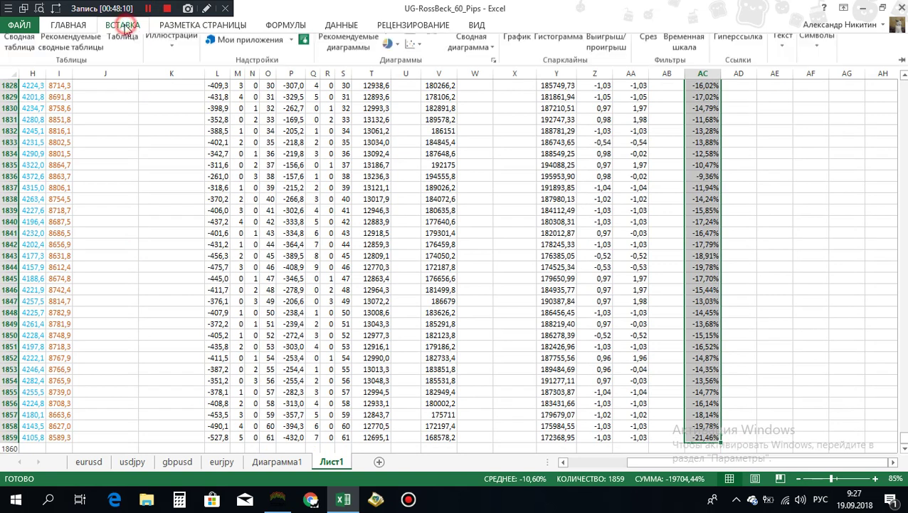
pyautogui.click(391, 44)
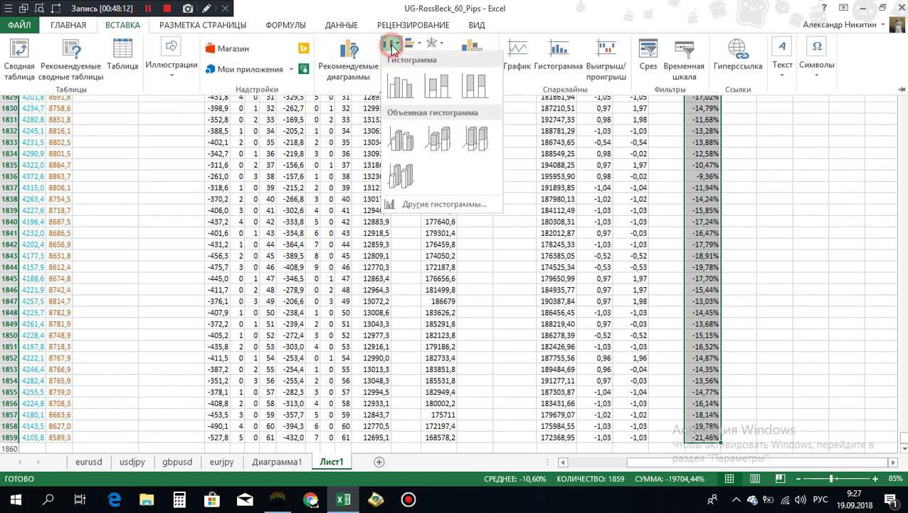
pyautogui.click(403, 83)
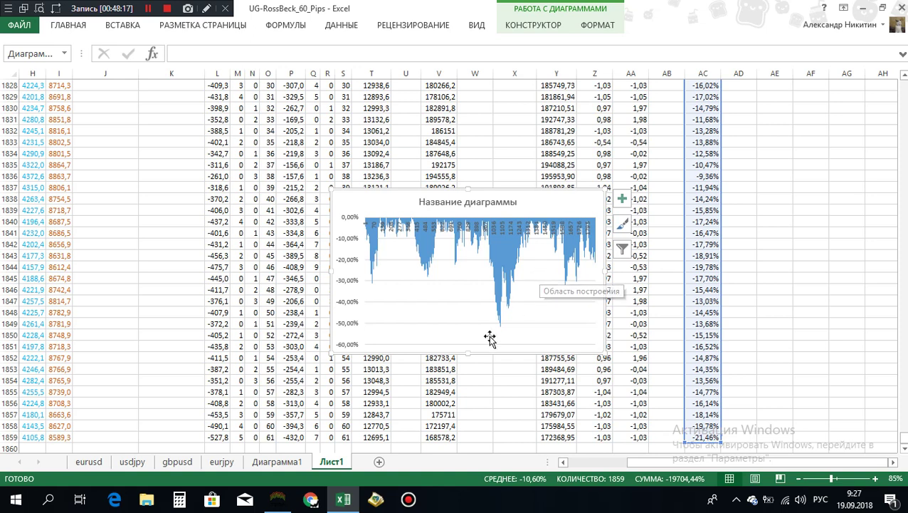
# - Cut the drawdown chart and paste it near the start of the sheet, placing it over columns X to AE, about rows 14 to 28
pyautogui.moveTo(502, 333)
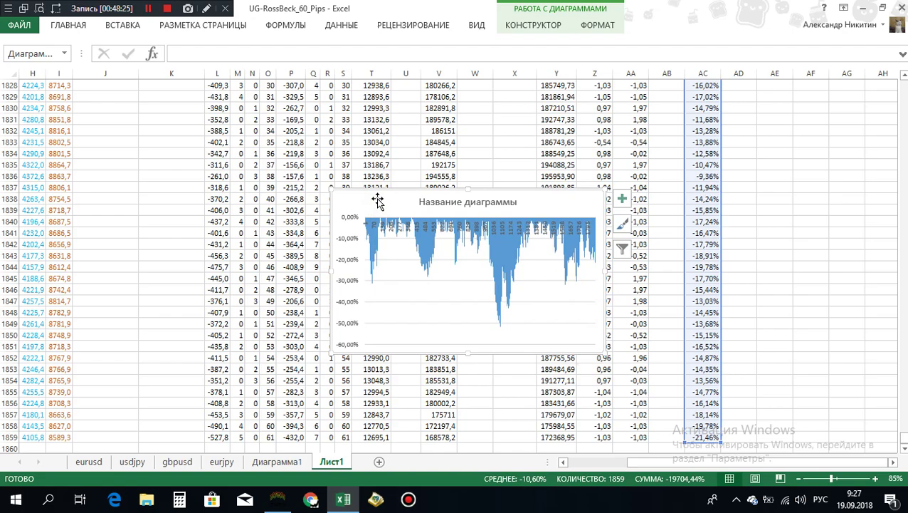
pyautogui.press('Delete')
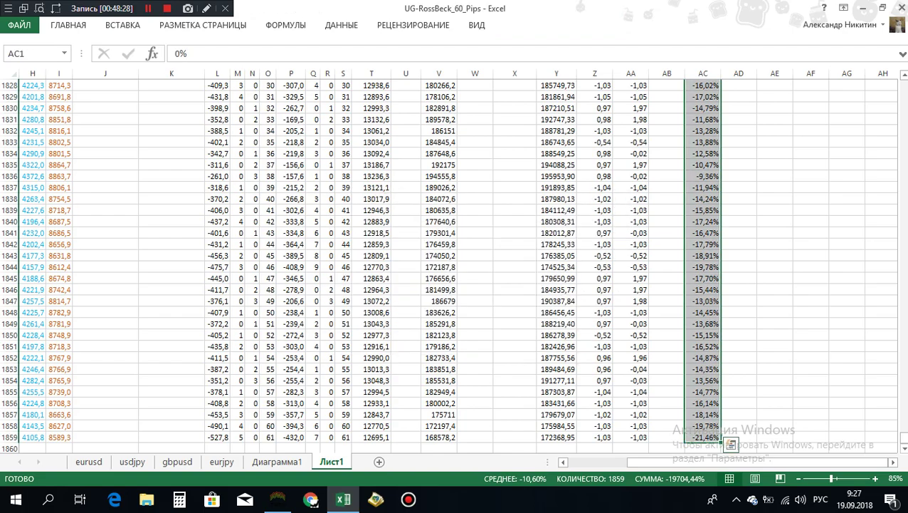
pyautogui.moveTo(904, 444); pyautogui.dragTo(902, 82)
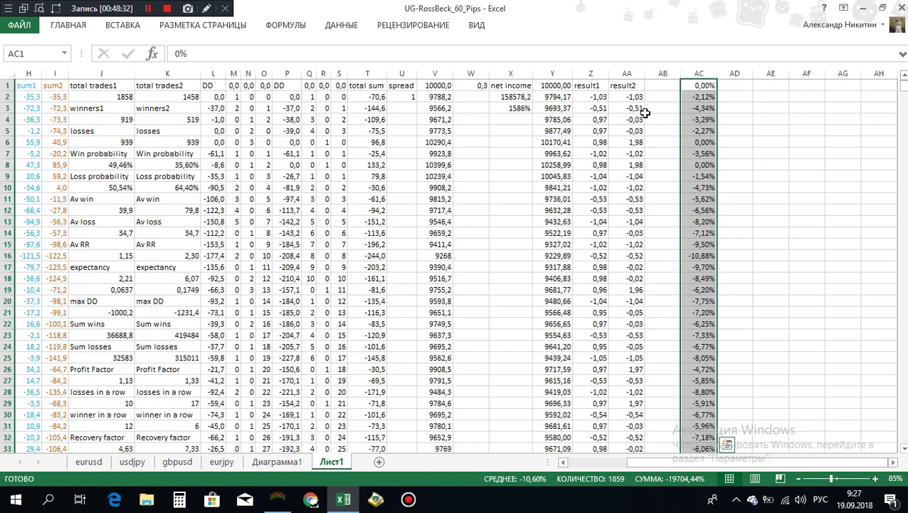
pyautogui.click(559, 107)
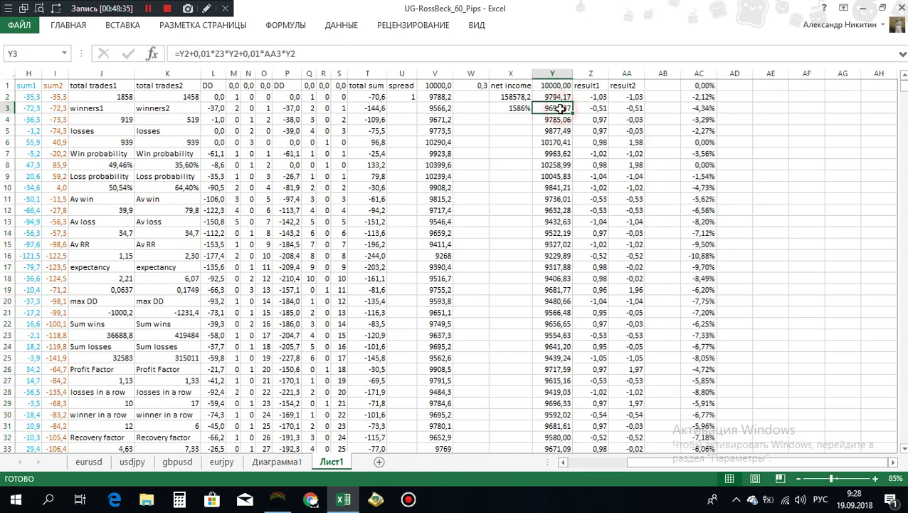
pyautogui.click(775, 84)
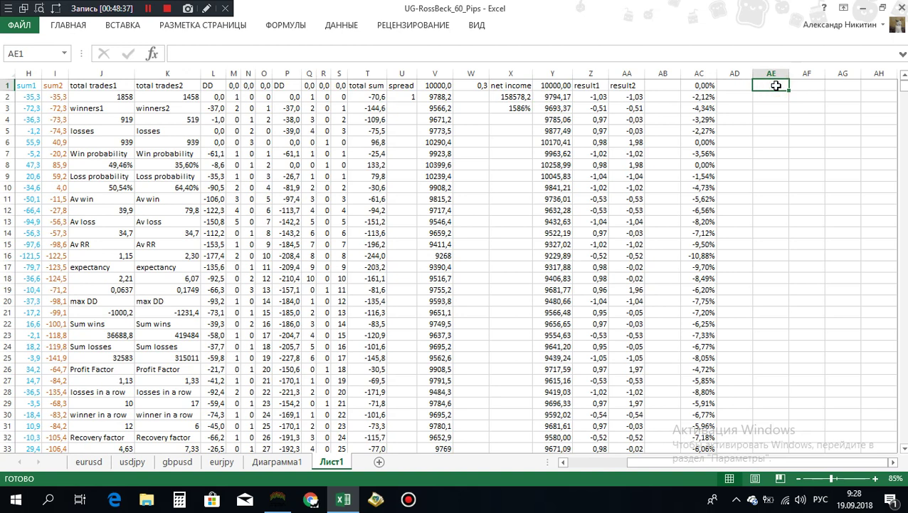
pyautogui.click(470, 187)
pyautogui.hotkey('ctrl', 'v')
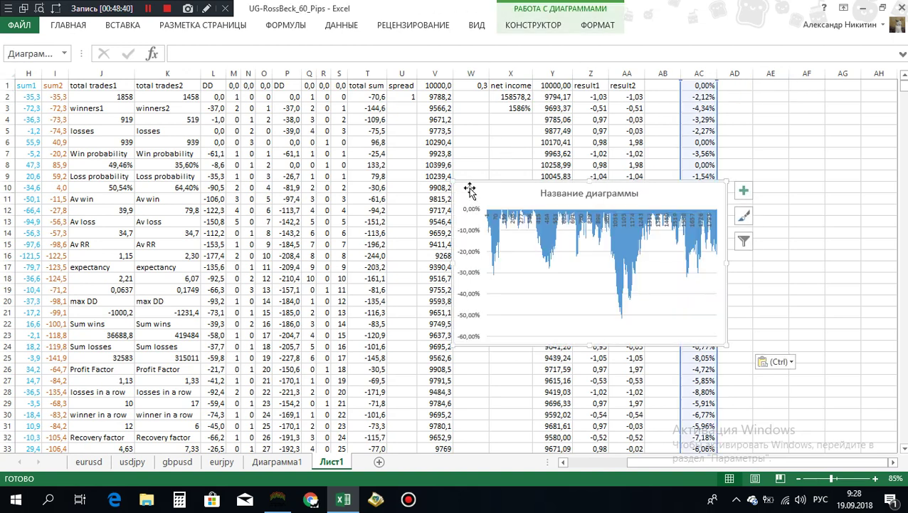
pyautogui.moveTo(482, 194); pyautogui.dragTo(525, 241)
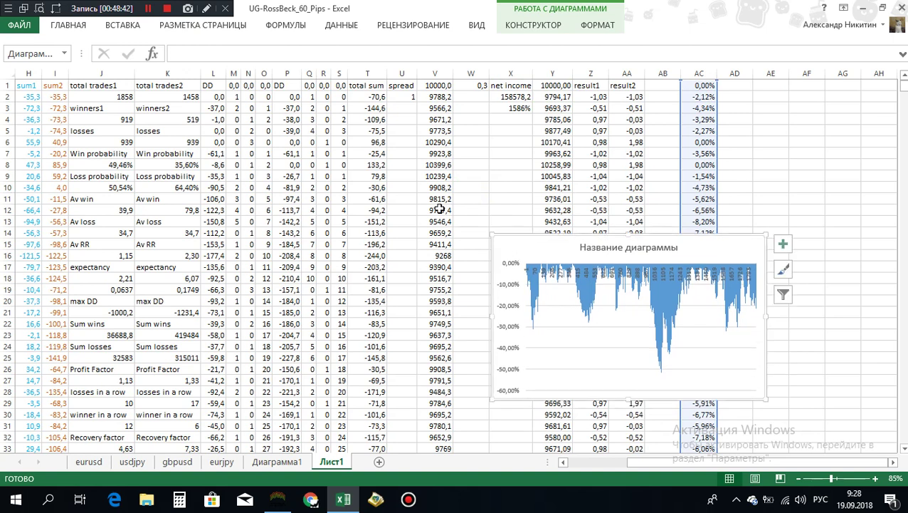
# - Check the multiplier in W1 and the max DD formulas in J21 and K21
pyautogui.click(471, 85)
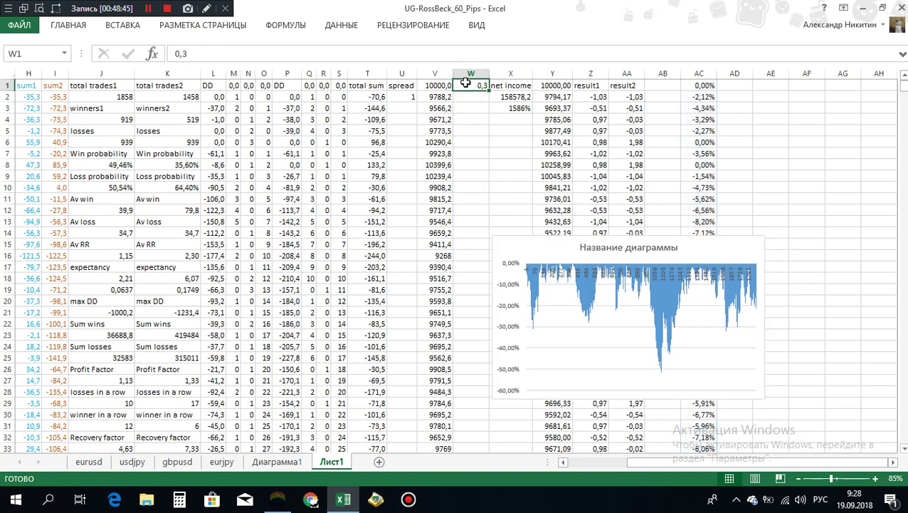
pyautogui.click(98, 310)
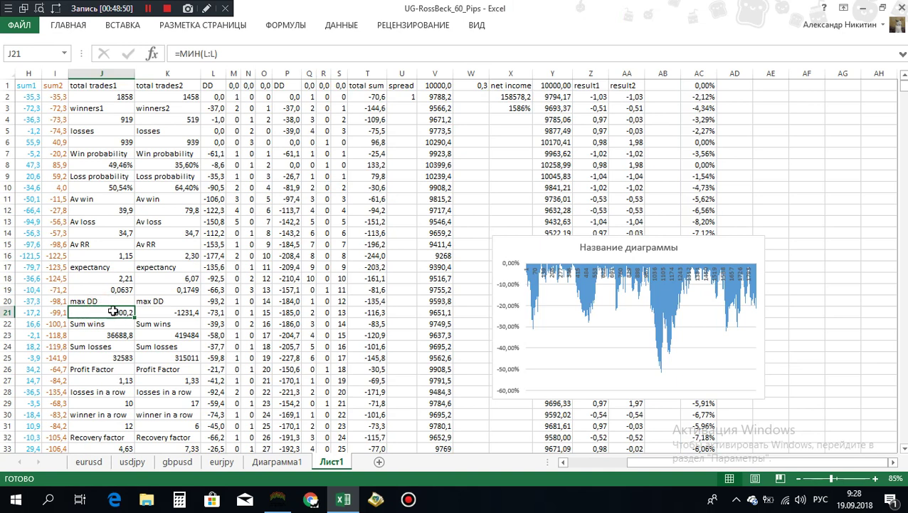
pyautogui.click(166, 313)
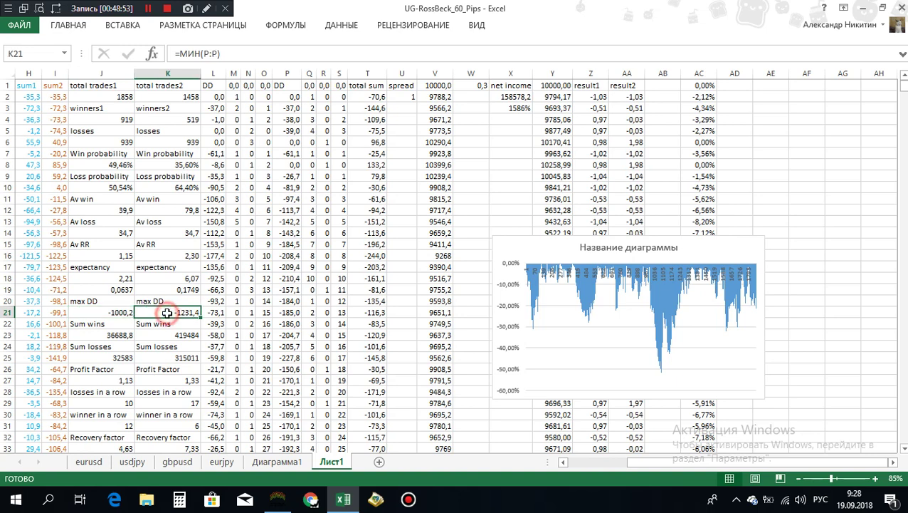
# - Compare the max DD values in J21:K21 and the multiplier in W1 with the deepest drawdown on the chart
pyautogui.click(120, 313)
pyautogui.click(183, 312)
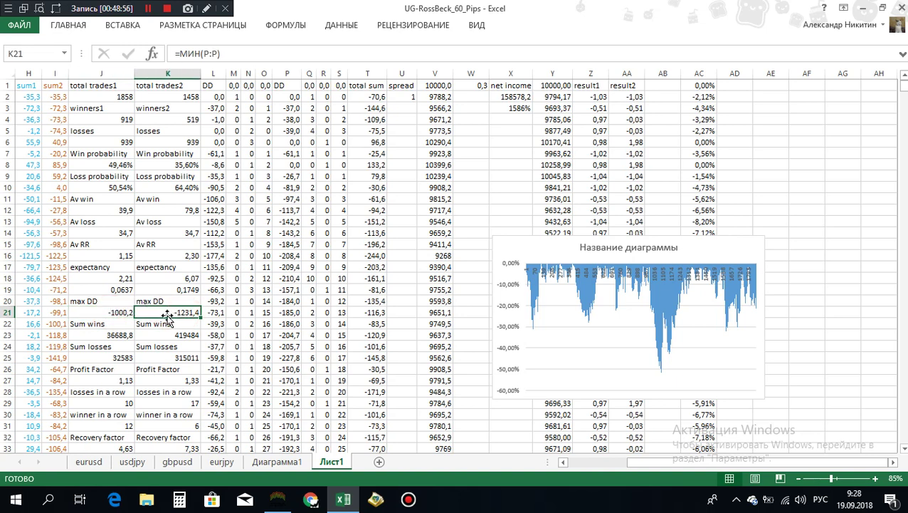
pyautogui.moveTo(104, 312); pyautogui.dragTo(170, 310)
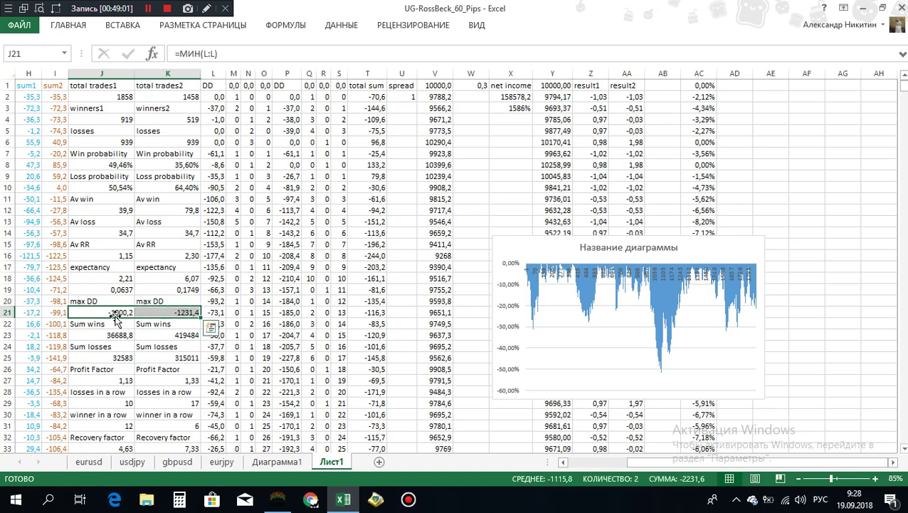
pyautogui.click(470, 86)
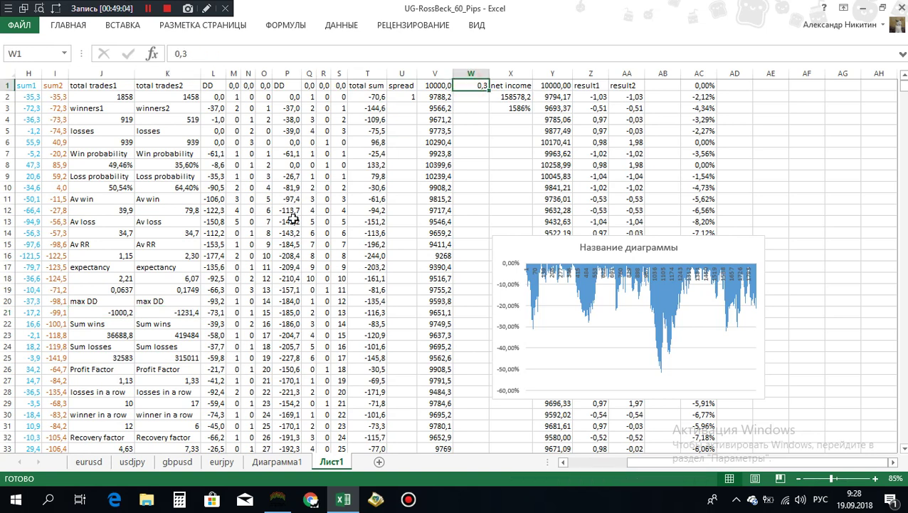
pyautogui.moveTo(91, 312); pyautogui.dragTo(181, 311)
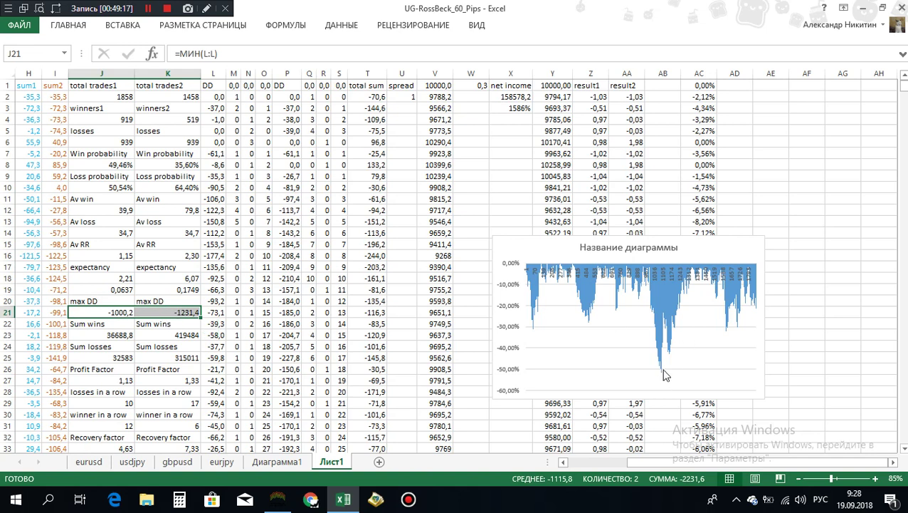
pyautogui.moveTo(662, 372)
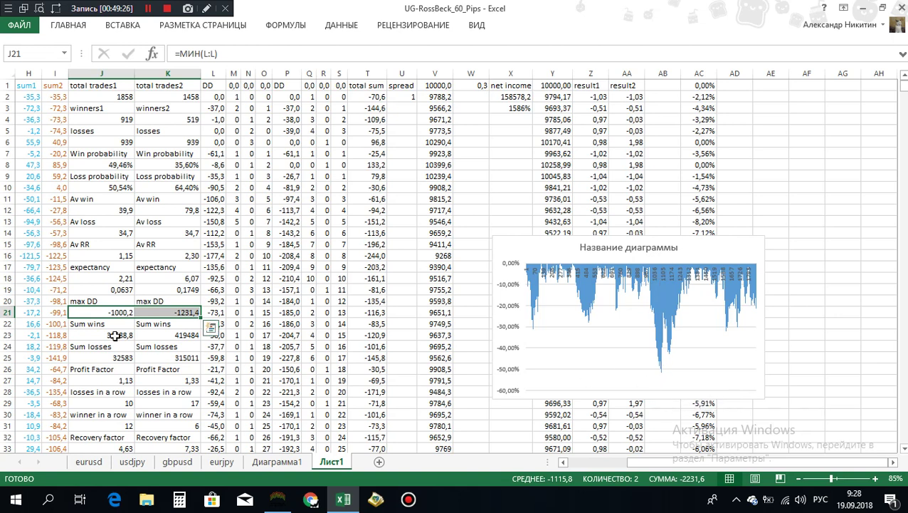
pyautogui.click(162, 311)
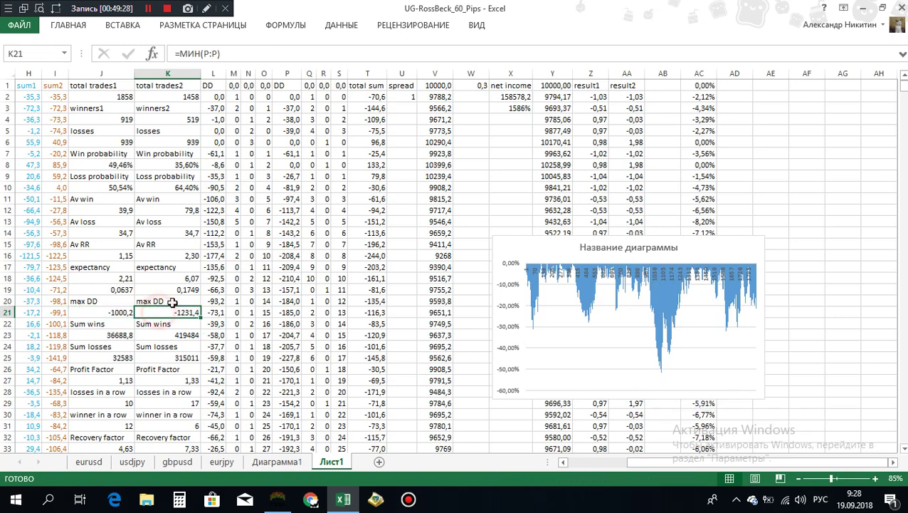
pyautogui.click(121, 312)
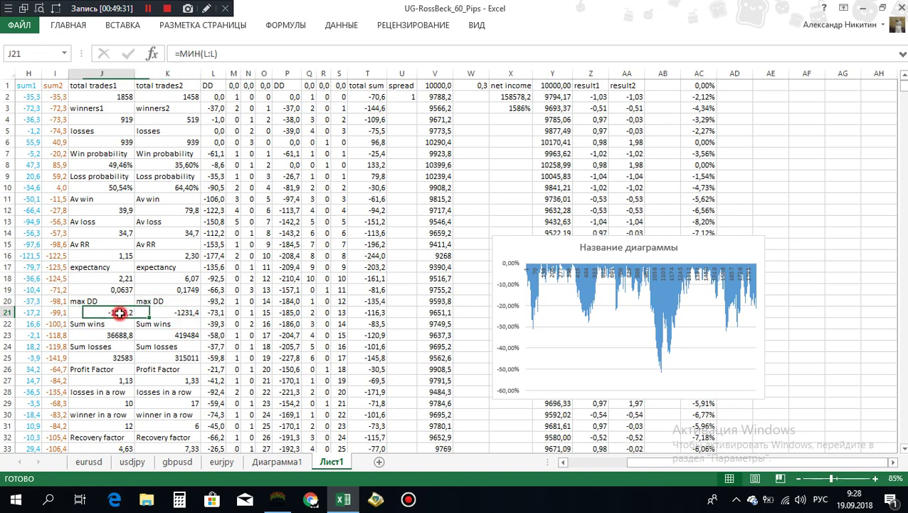
# - Move the drawdown chart over columns J to S, about rows 1 to 15, and inspect its lowest point
pyautogui.click(535, 247)
pyautogui.moveTo(535, 247); pyautogui.dragTo(211, 97)
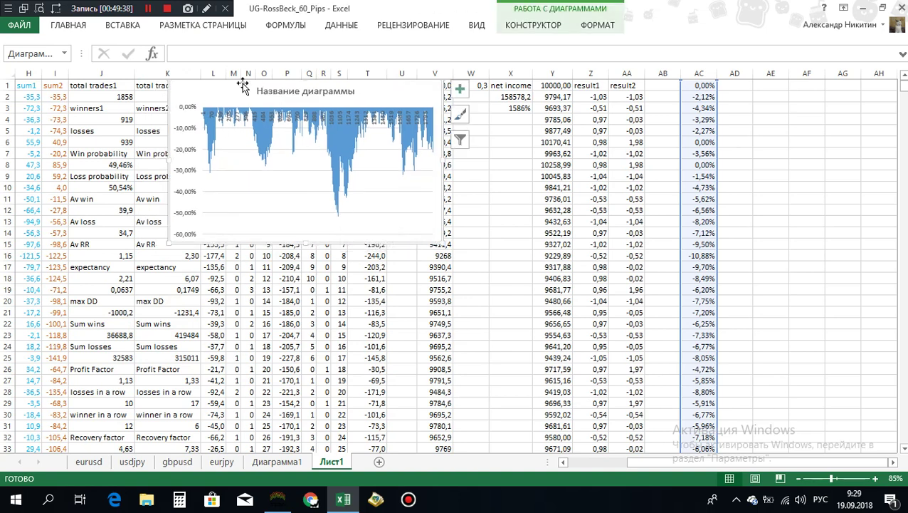
pyautogui.moveTo(213, 95); pyautogui.dragTo(115, 93)
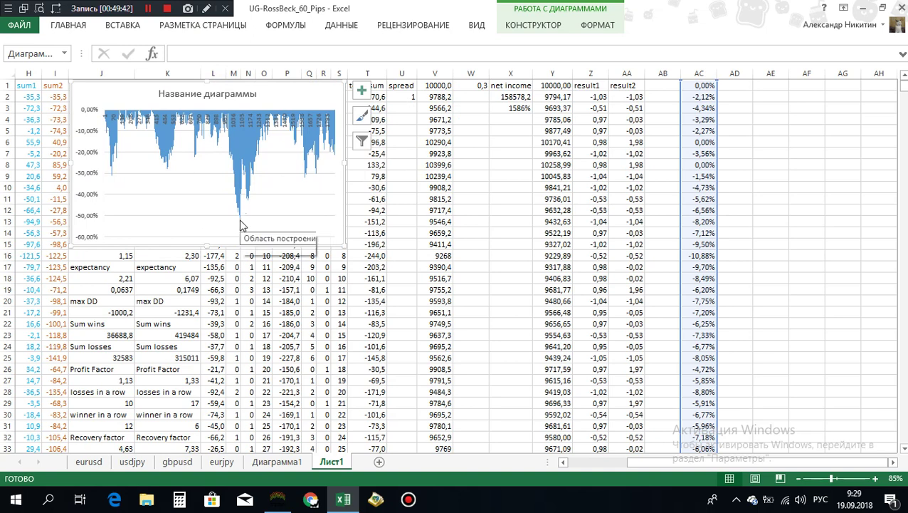
pyautogui.moveTo(240, 225)
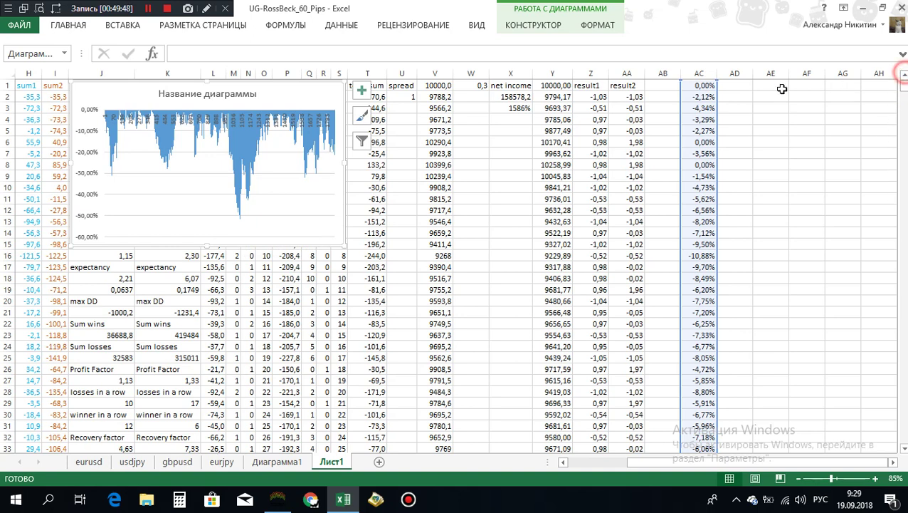
# - Copy the percentage formatting of a column AC drawdown cell onto the whole of column AD
pyautogui.click(736, 84)
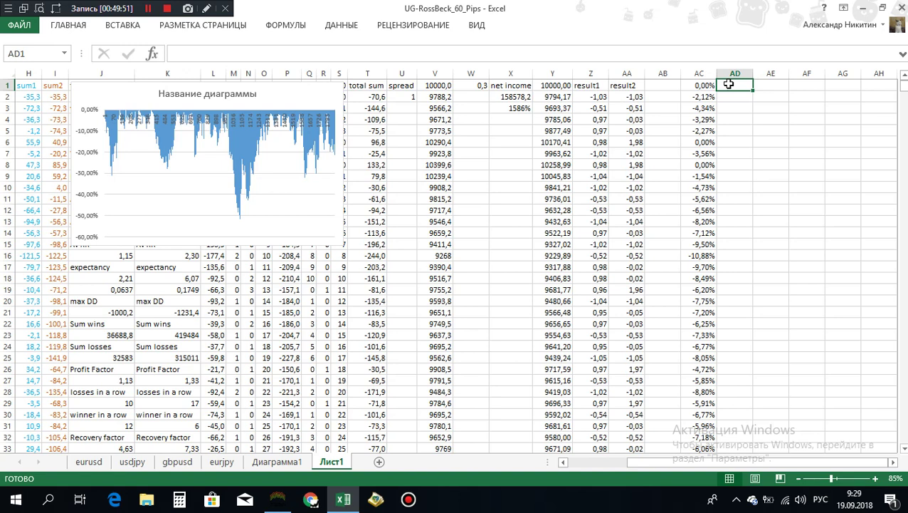
pyautogui.rightClick(692, 245)
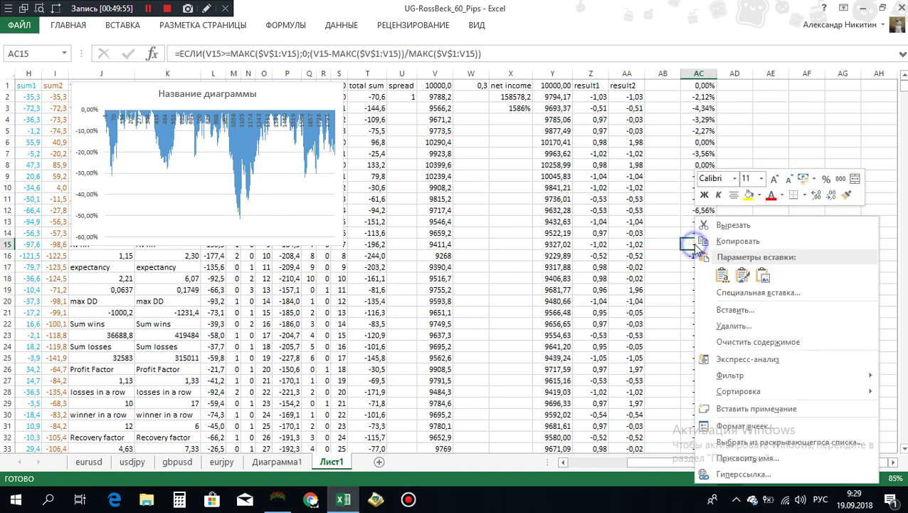
pyautogui.click(846, 197)
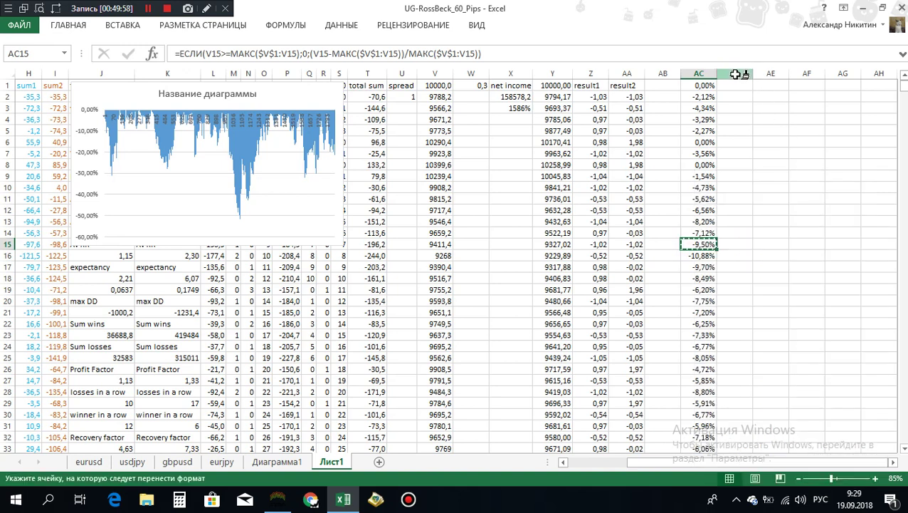
pyautogui.click(735, 73)
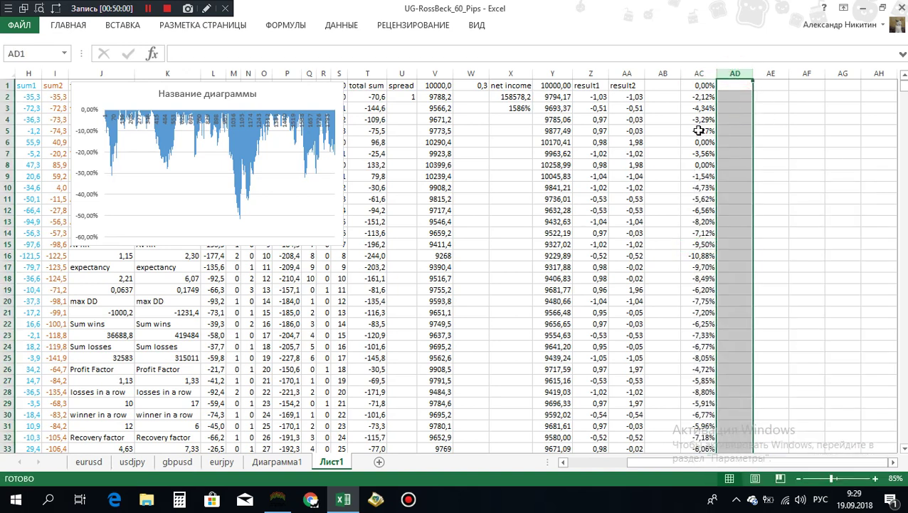
# - Copy the AC2 drawdown formula into AD2 and shift the chart down to about rows 8 to 22
pyautogui.click(701, 85)
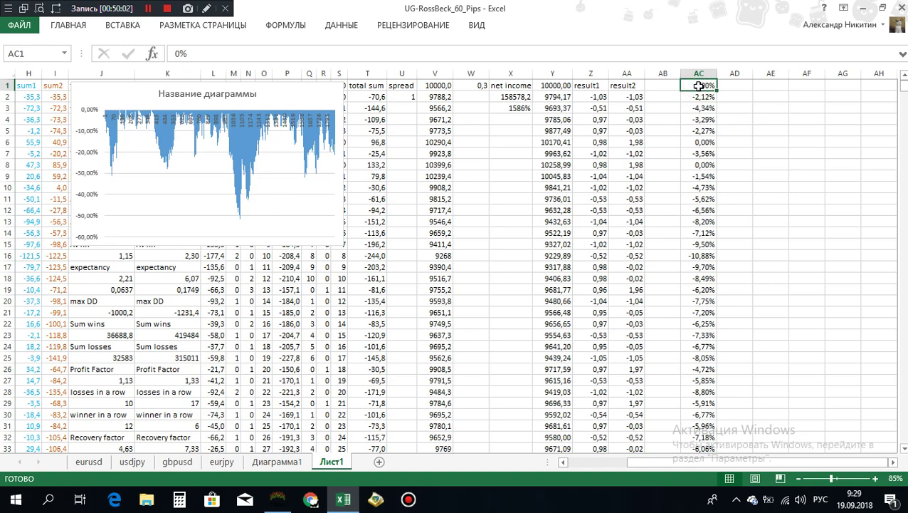
pyautogui.click(695, 97)
pyautogui.rightClick(696, 97)
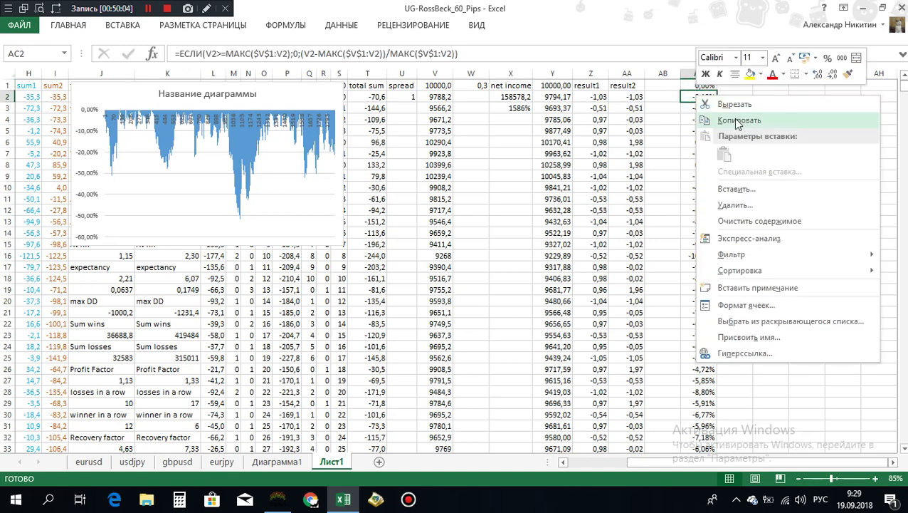
pyautogui.click(735, 120)
pyautogui.click(734, 97)
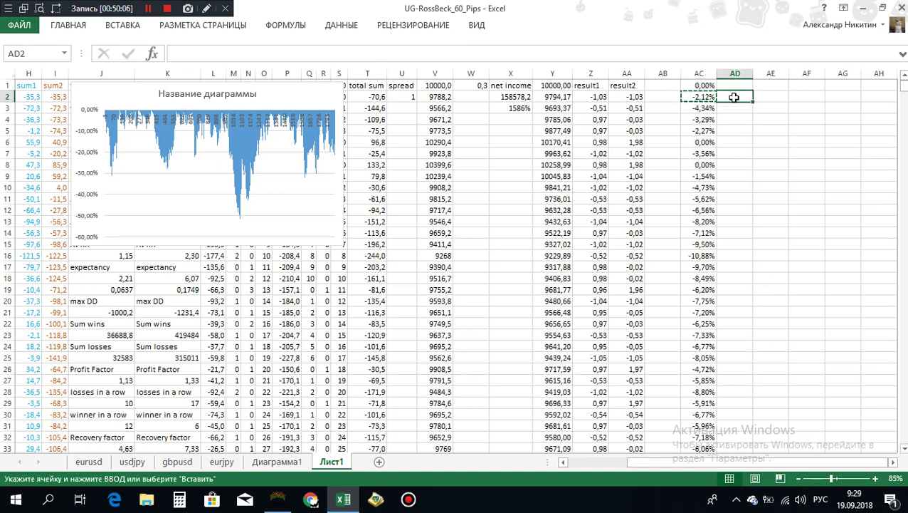
pyautogui.press('Return')
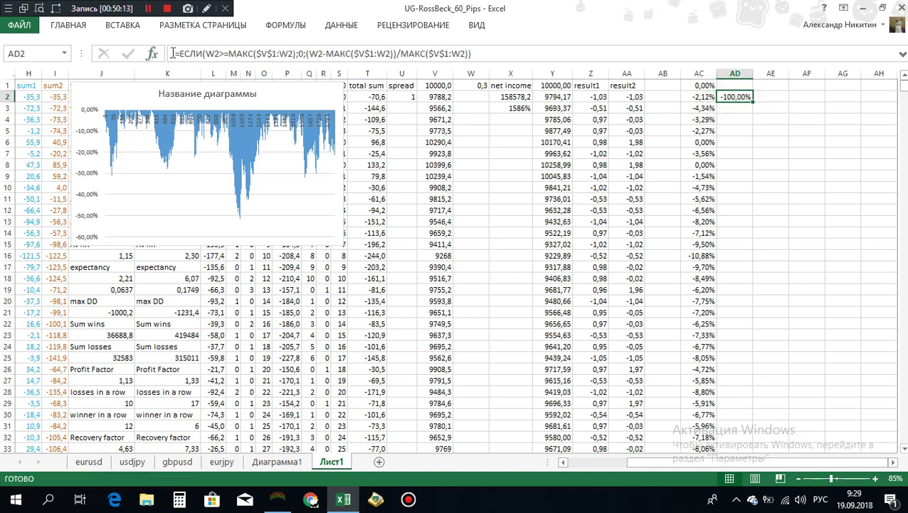
pyautogui.moveTo(105, 94); pyautogui.dragTo(117, 182)
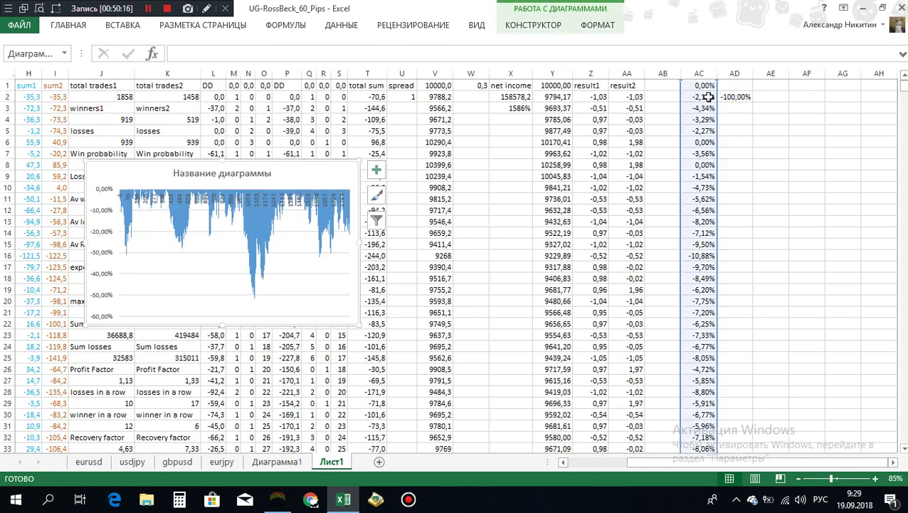
# - Change the condition of the AD2 formula to Y2>=МАКС($Y$1:Y2) so it tests the column Y balance
pyautogui.click(741, 97)
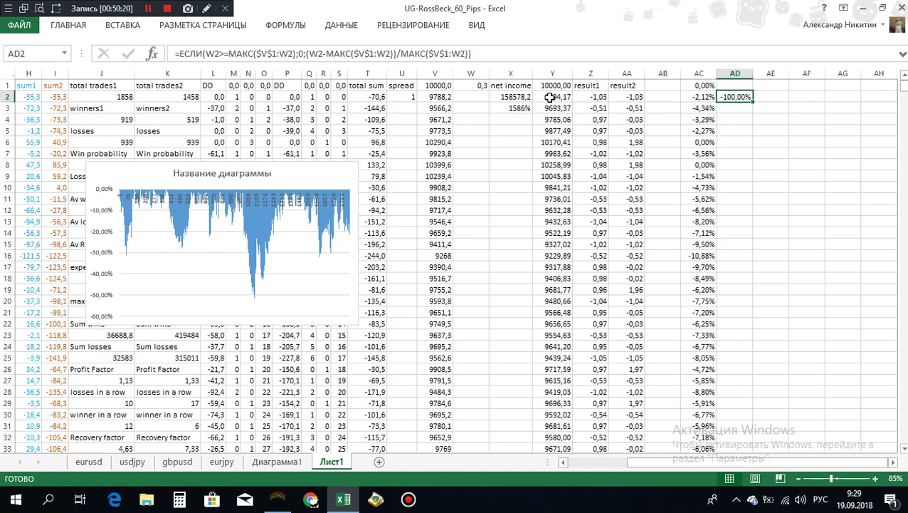
pyautogui.doubleClick(211, 54)
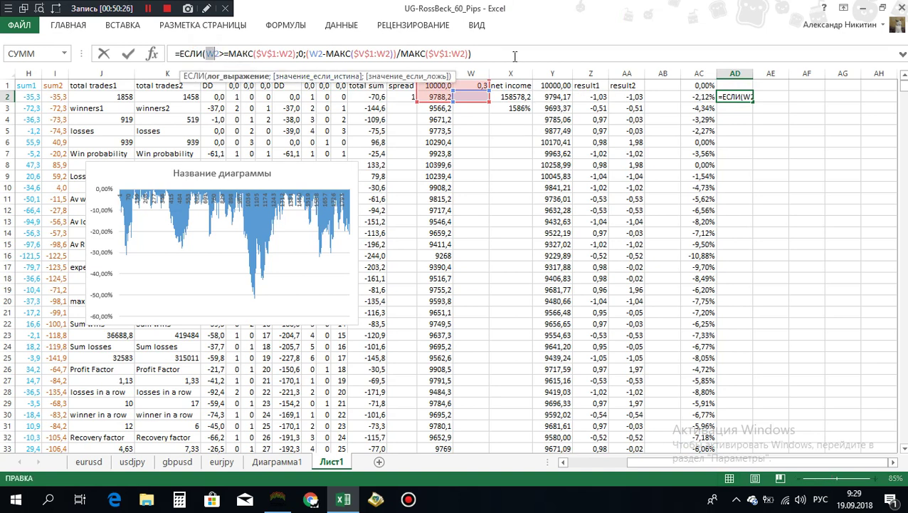
pyautogui.write('Н')
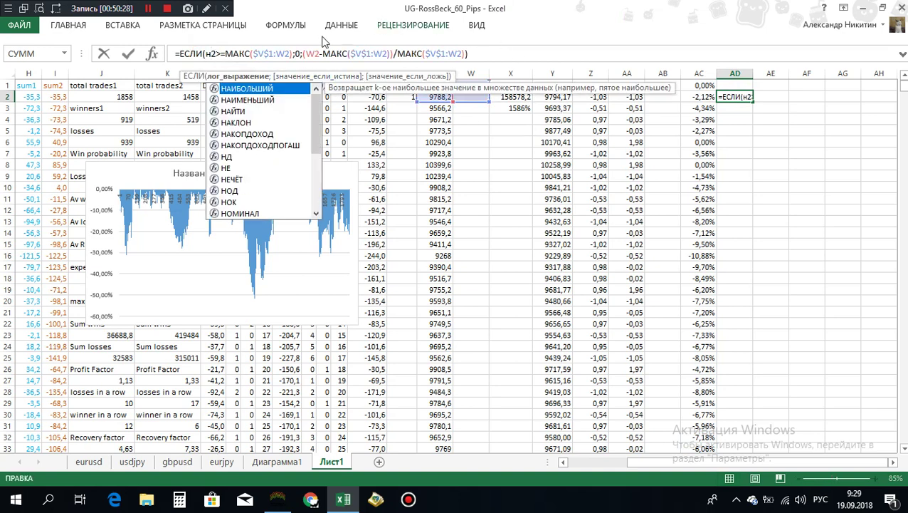
pyautogui.press('BackSpace')
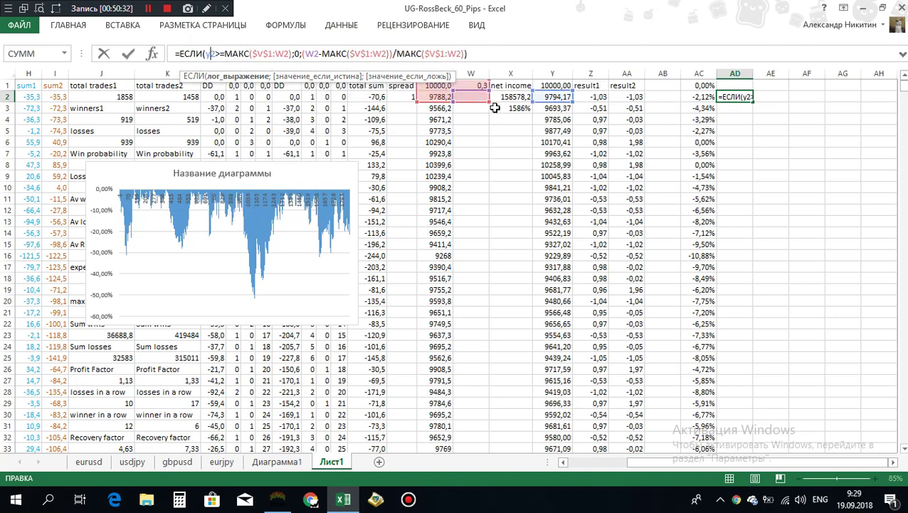
pyautogui.click(556, 98)
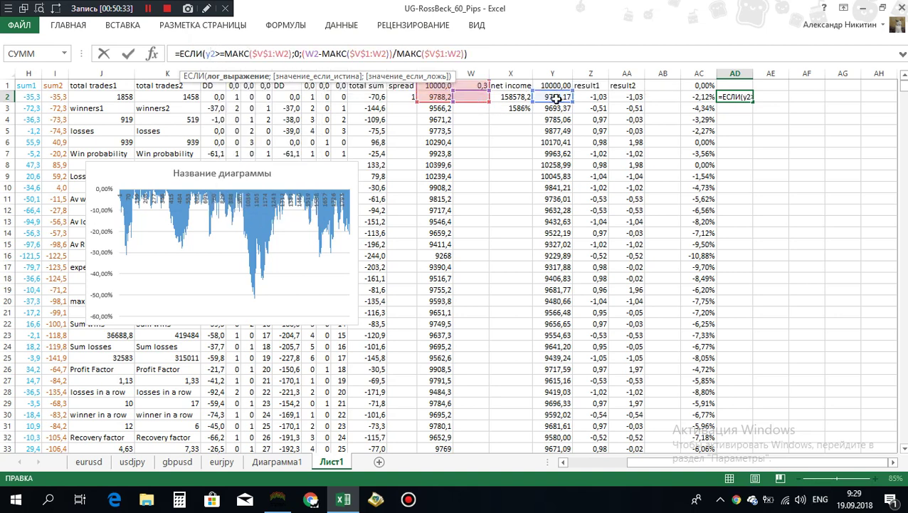
pyautogui.click(263, 54)
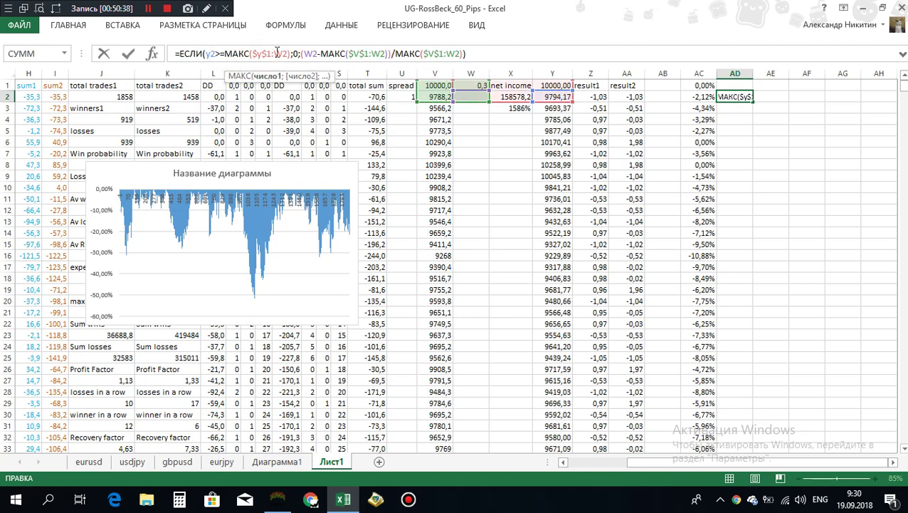
pyautogui.doubleClick(275, 54)
pyautogui.write('y2')
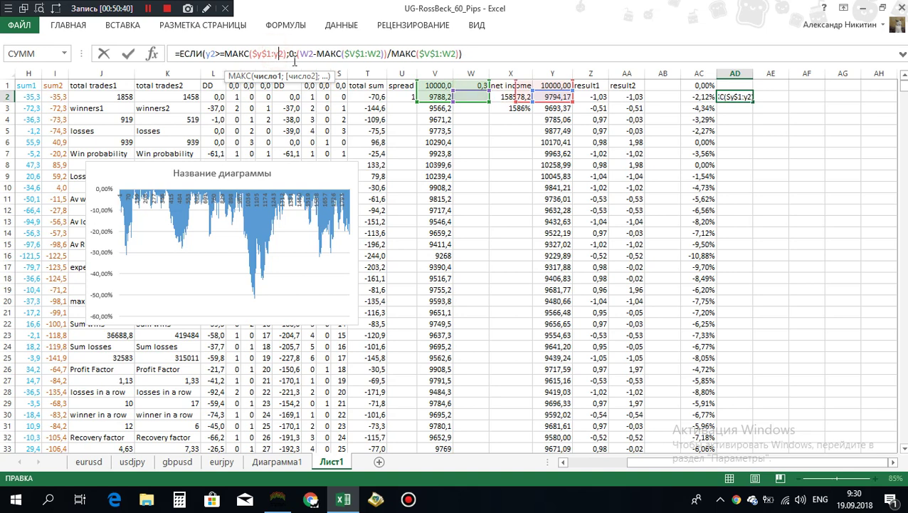
# - Change the numerator in the AD2 formula to (Y2-МАКС($Y$1:Y2))
pyautogui.doubleClick(302, 54)
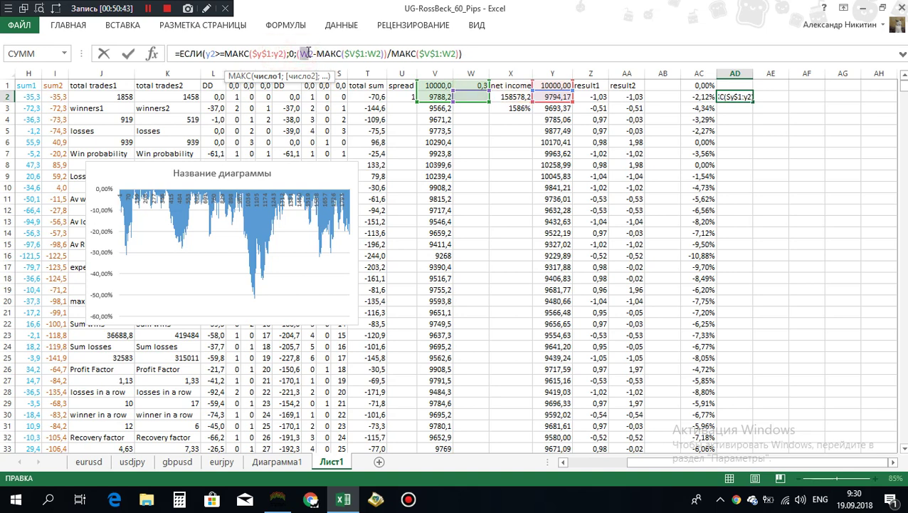
pyautogui.write('y2')
pyautogui.doubleClick(345, 54)
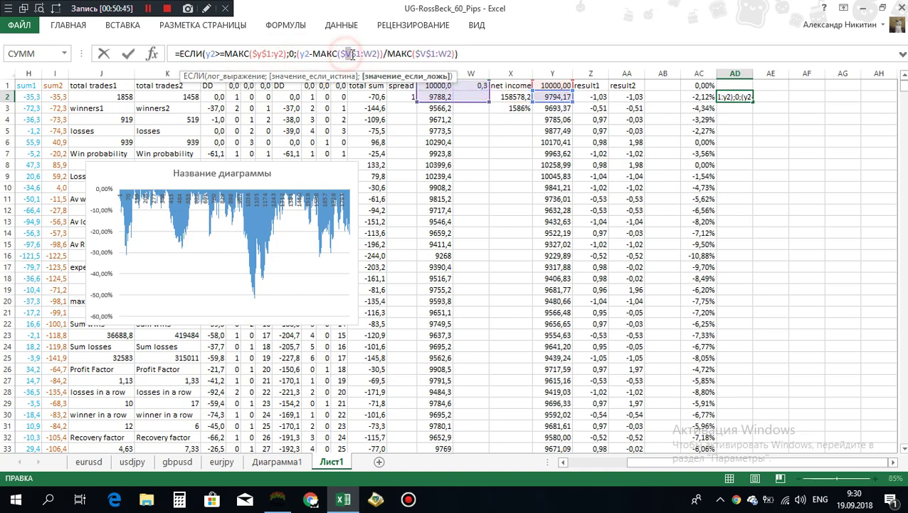
pyautogui.write('y')
pyautogui.doubleClick(364, 53)
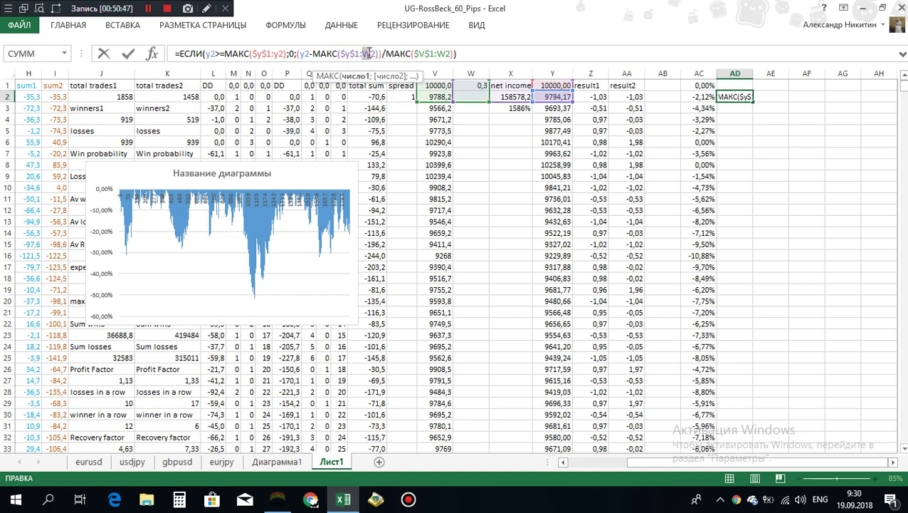
pyautogui.write('y2')
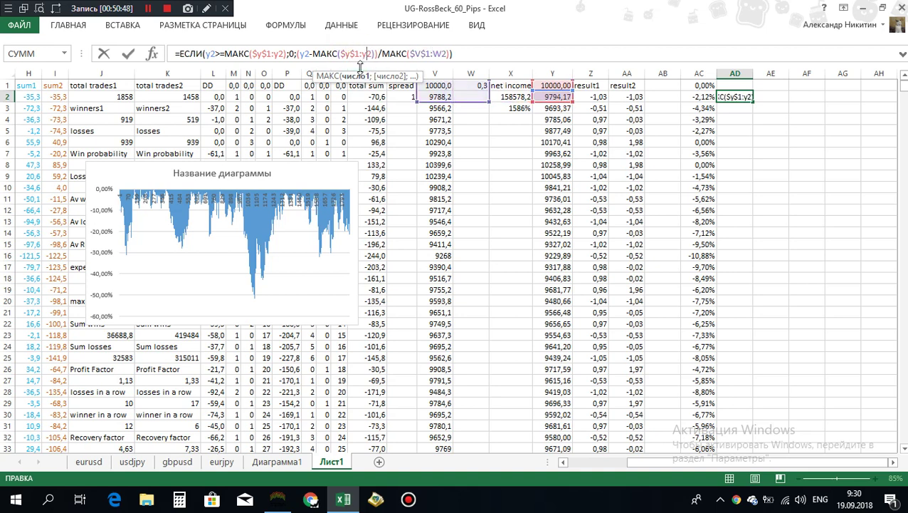
# - Change the divisor in the AD2 formula to МАКС($Y$1:Y2) and commit the formula
pyautogui.doubleClick(417, 53)
pyautogui.write('y')
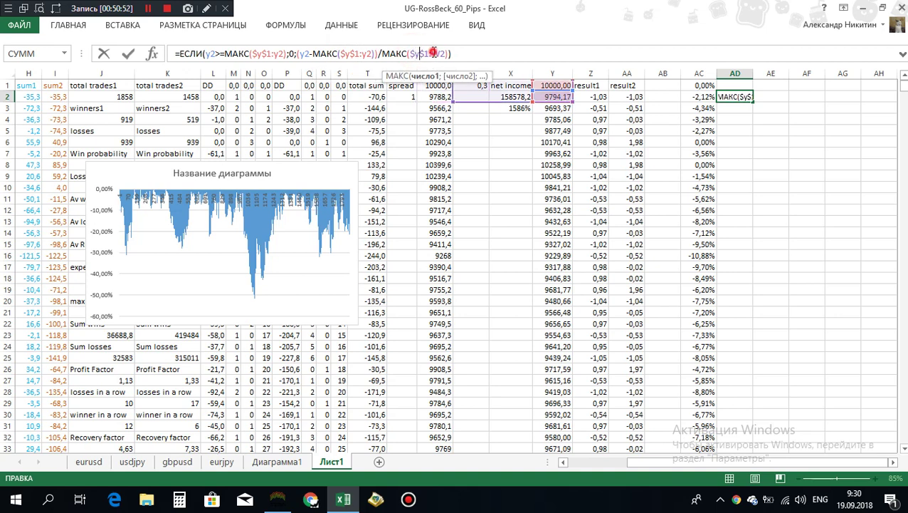
pyautogui.doubleClick(432, 53)
pyautogui.write('y2')
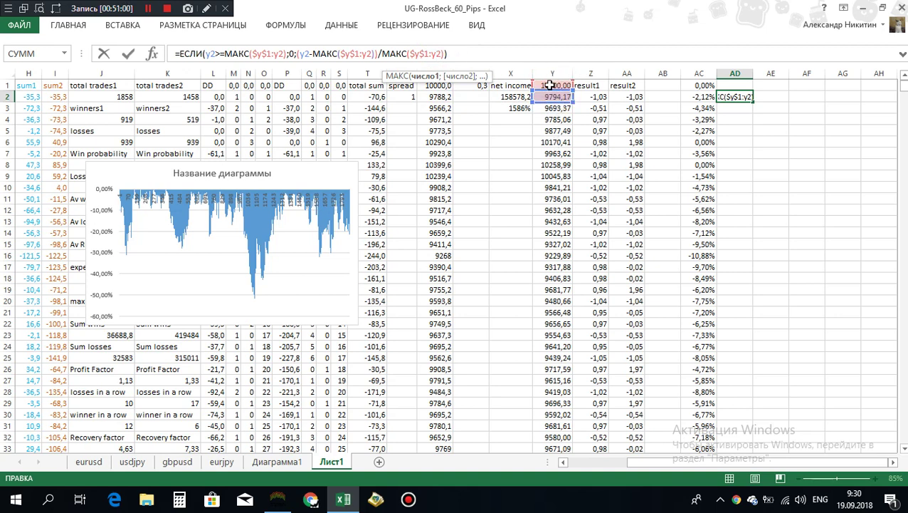
pyautogui.click(449, 54)
pyautogui.press('Return')
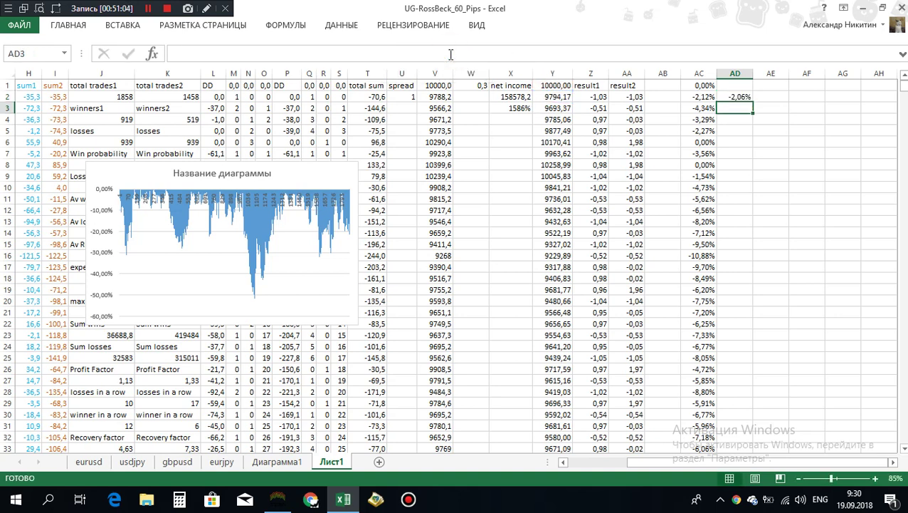
# - Enter 0% in AD1 and fill the AD2 drawdown formula down column AD to the last data row
pyautogui.press('Up')
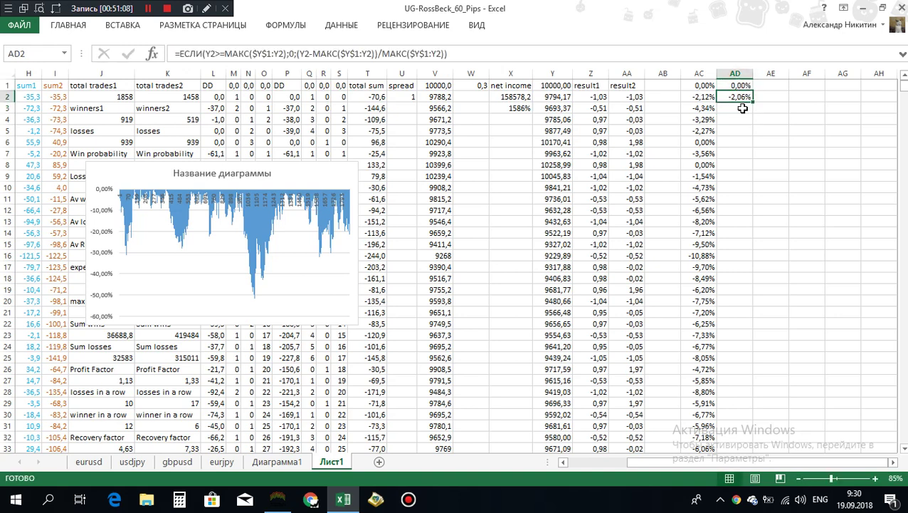
pyautogui.doubleClick(751, 103)
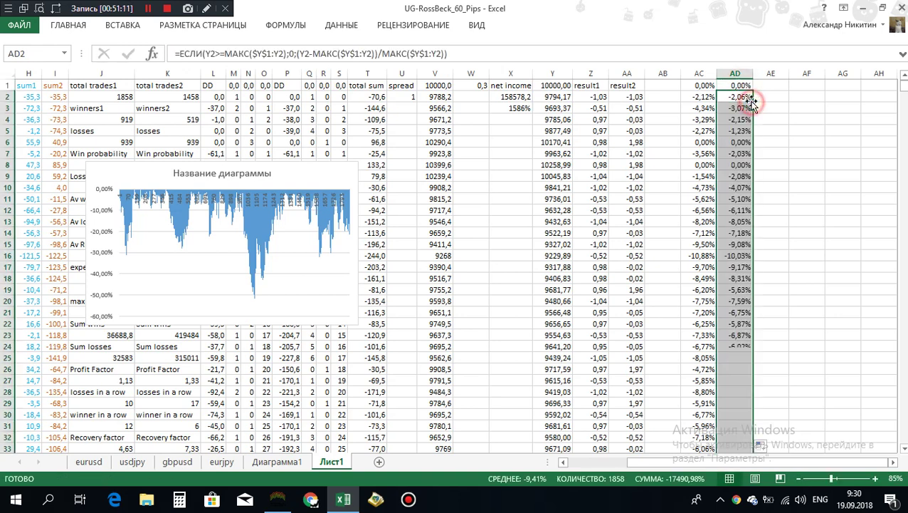
# - Insert a clustered column chart of the drawdown values in column AD, from AD1 down to the last data row
pyautogui.click(739, 85)
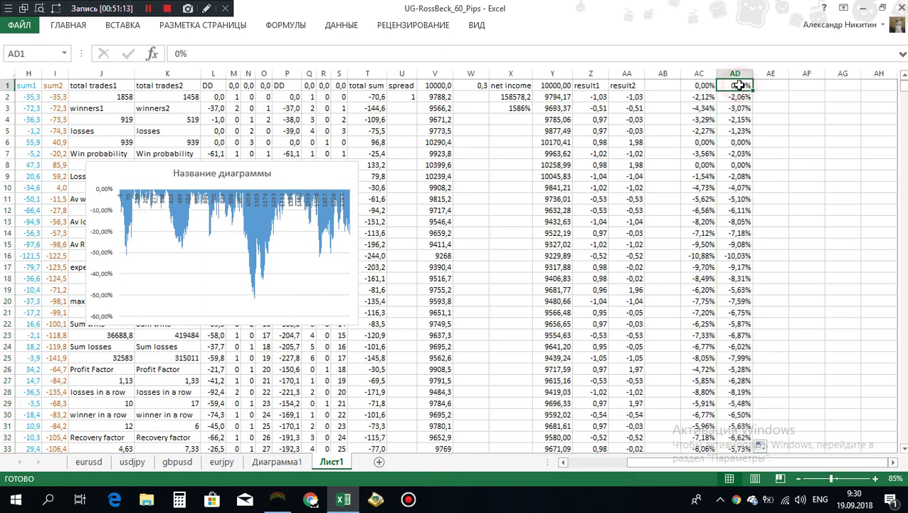
pyautogui.hotkey('ctrl', 'shift', 'Down')
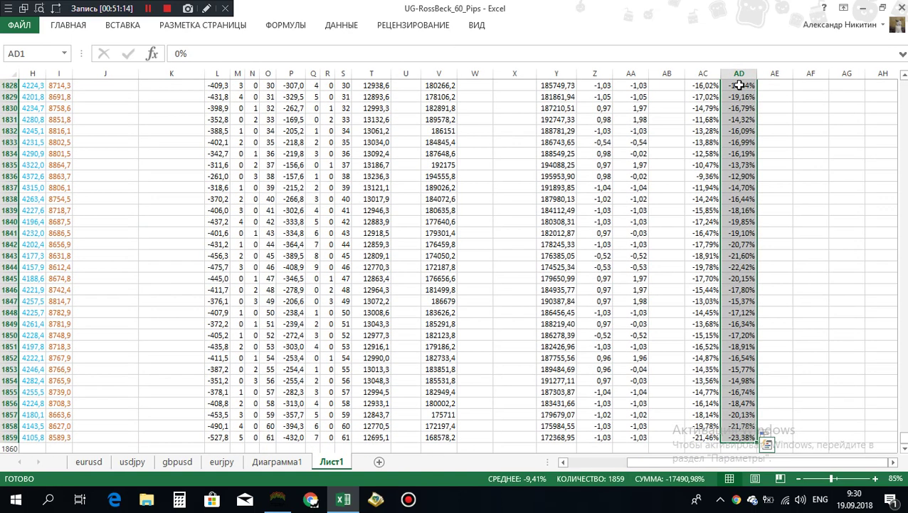
pyautogui.click(122, 27)
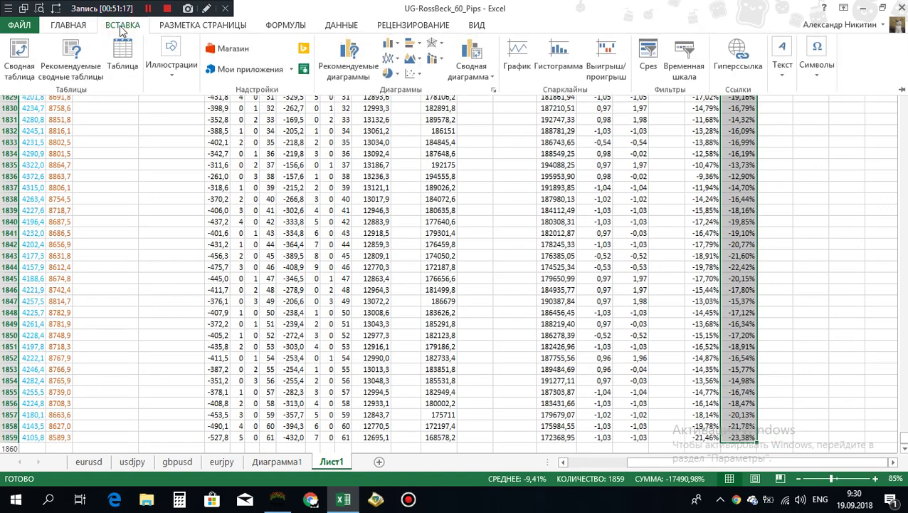
pyautogui.click(399, 60)
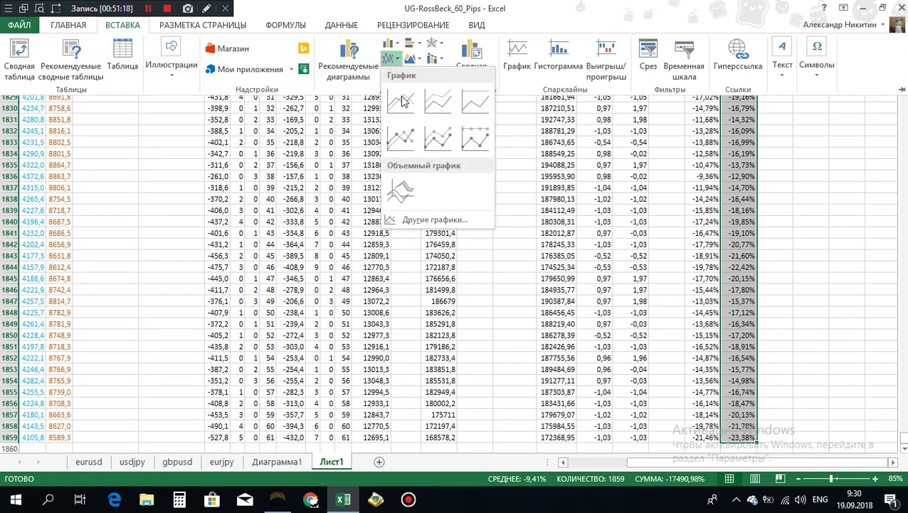
pyautogui.click(390, 44)
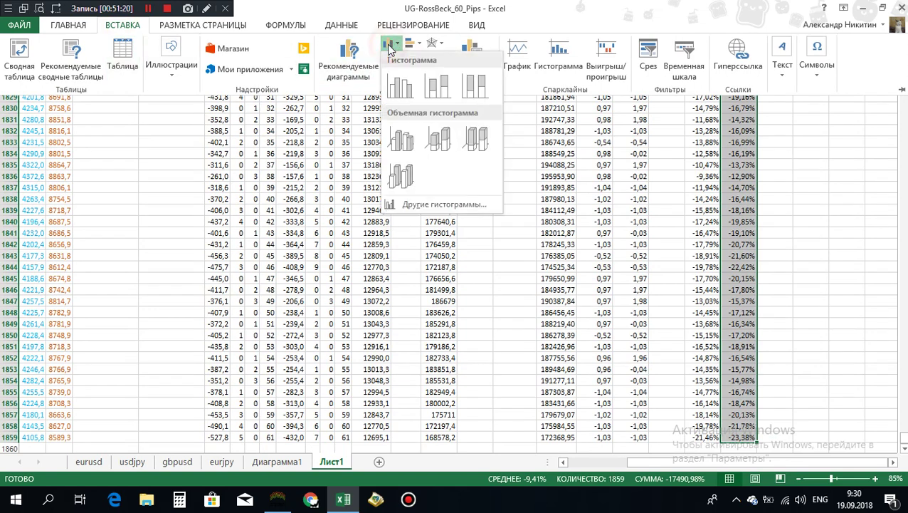
pyautogui.click(397, 93)
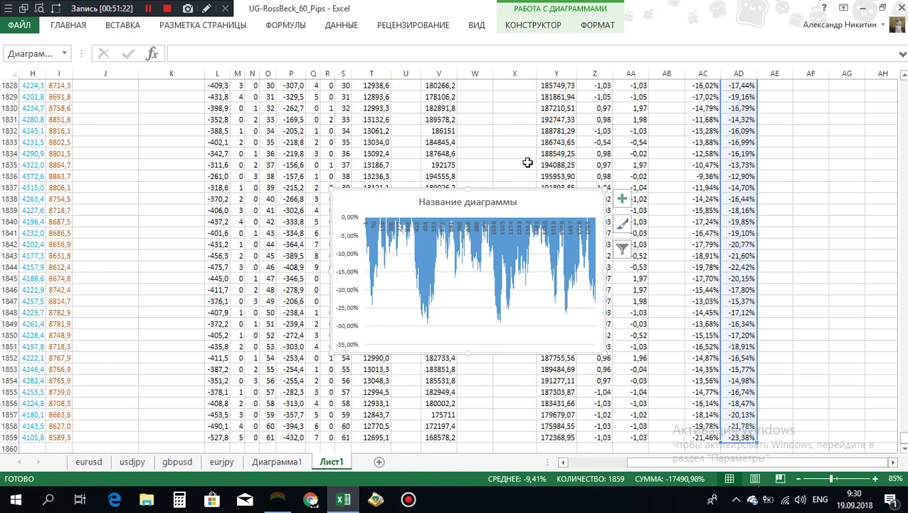
# - Cut the new drawdown chart and paste it at U8, lined up beside the existing column AC drawdown chart
pyautogui.click(375, 199)
pyautogui.press('Delete')
pyautogui.moveTo(905, 437); pyautogui.dragTo(905, 84)
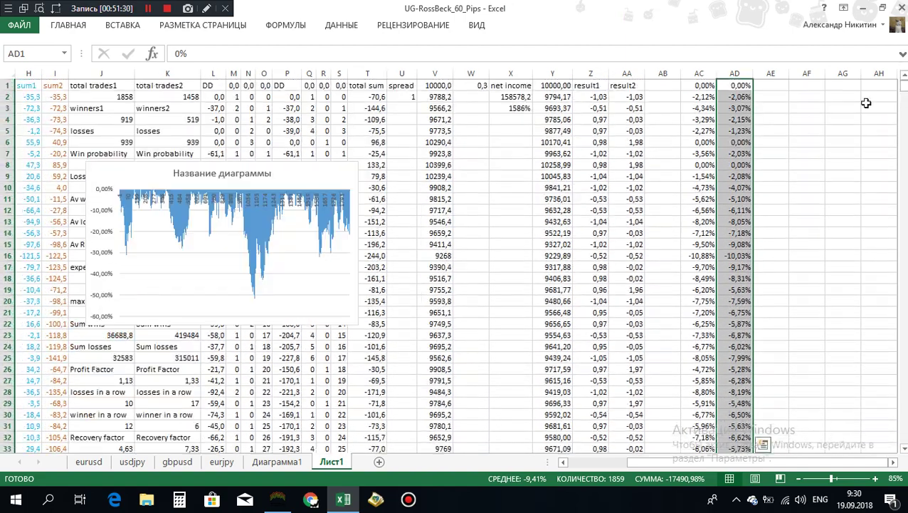
pyautogui.click(411, 165)
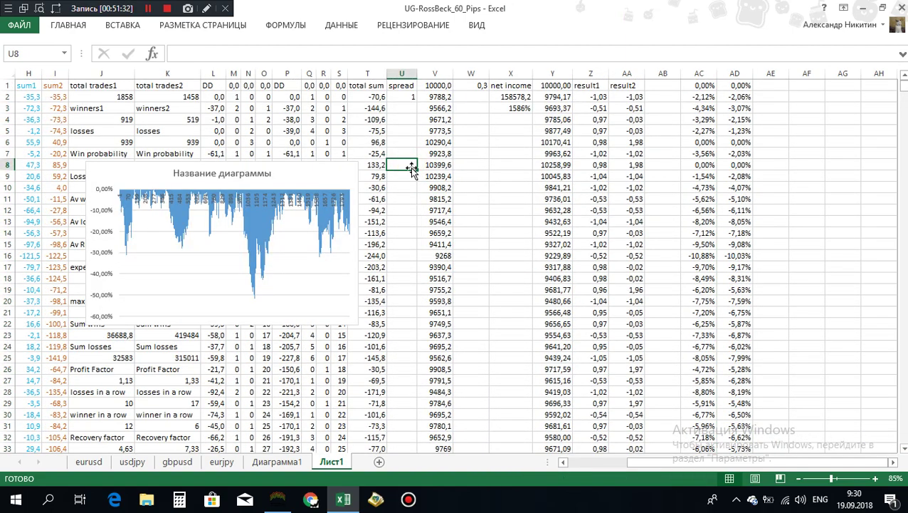
pyautogui.hotkey('ctrl', 'v')
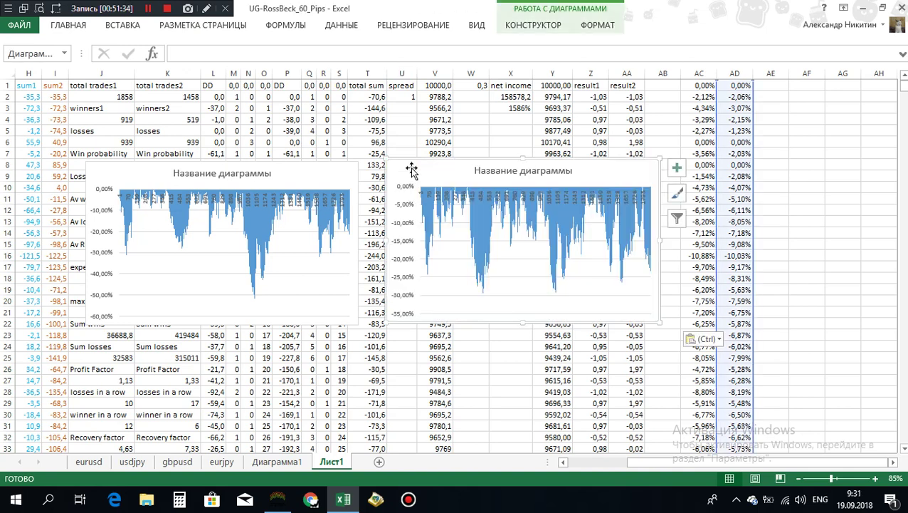
pyautogui.moveTo(411, 168); pyautogui.dragTo(412, 172)
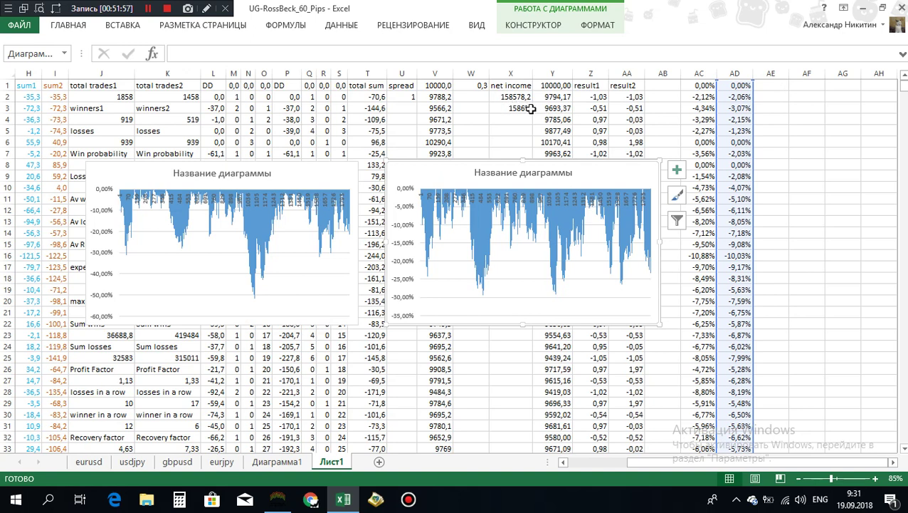
# - Compare the column AC and column AD drawdown charts, examining the deepest troughs of the AD chart
pyautogui.click(142, 174)
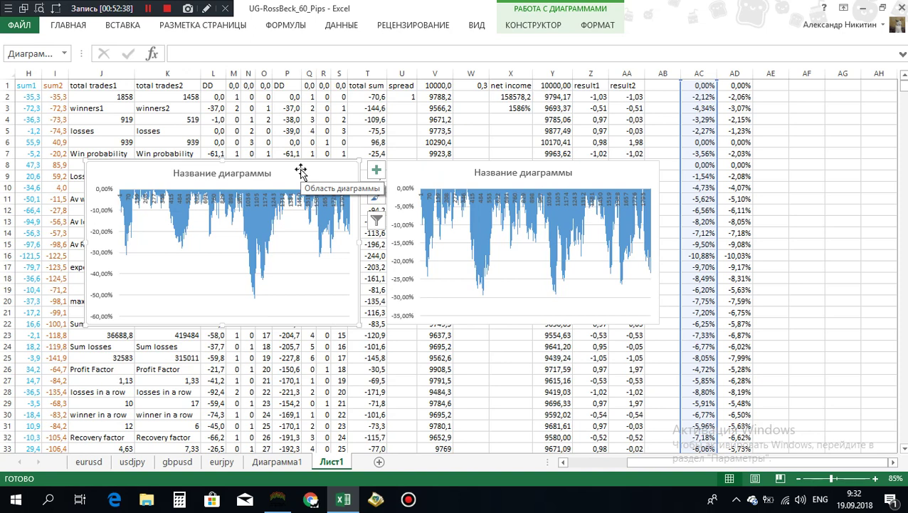
pyautogui.click(422, 172)
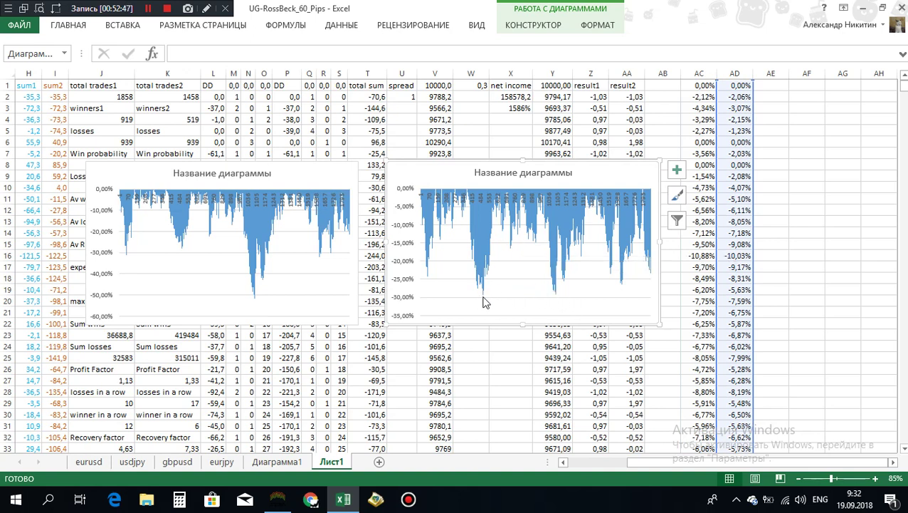
pyautogui.moveTo(484, 300)
pyautogui.moveTo(559, 299)
# - Change both risk factors in the Y2 balance formula to 0,02, making it =Y1+0,02*Z2*Y1+0,02*AA2*Y1
pyautogui.doubleClick(547, 100)
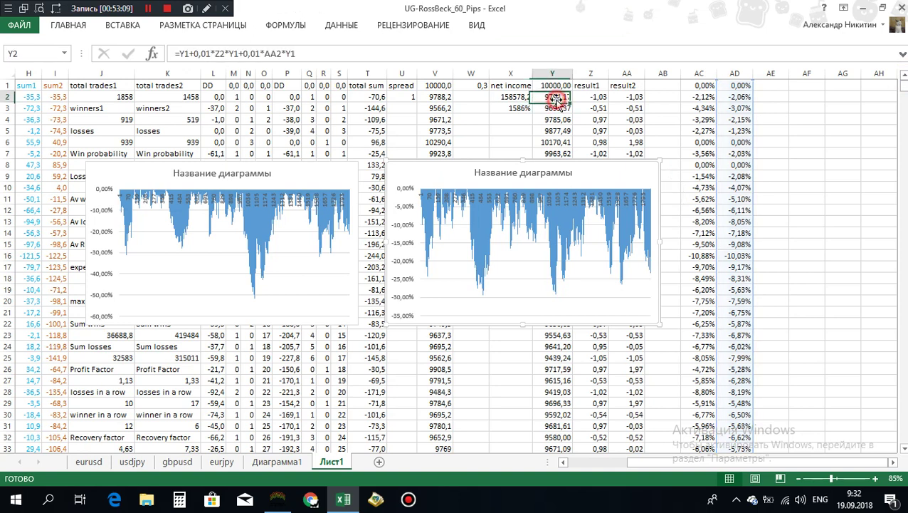
pyautogui.click(211, 53)
pyautogui.press('BackSpace')
pyautogui.write('2')
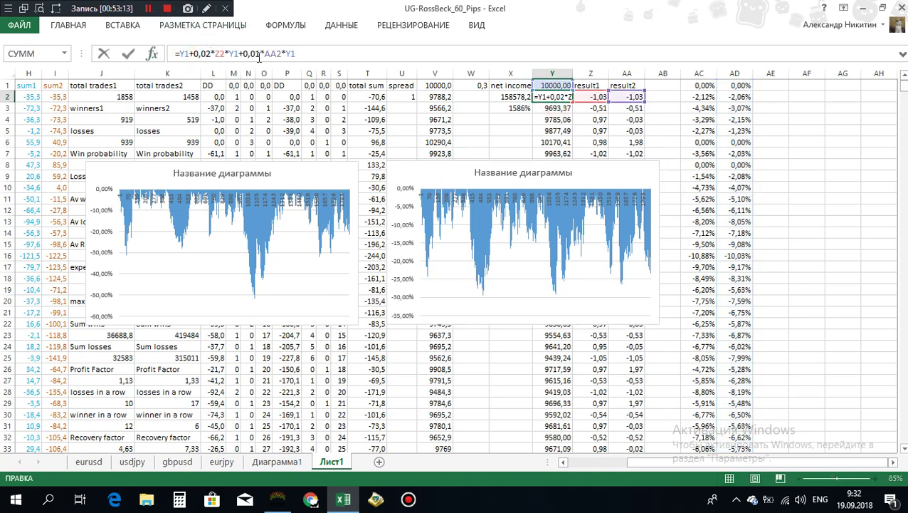
pyautogui.click(257, 53)
pyautogui.press('BackSpace')
pyautogui.write('2')
pyautogui.click(299, 54)
pyautogui.press('Return')
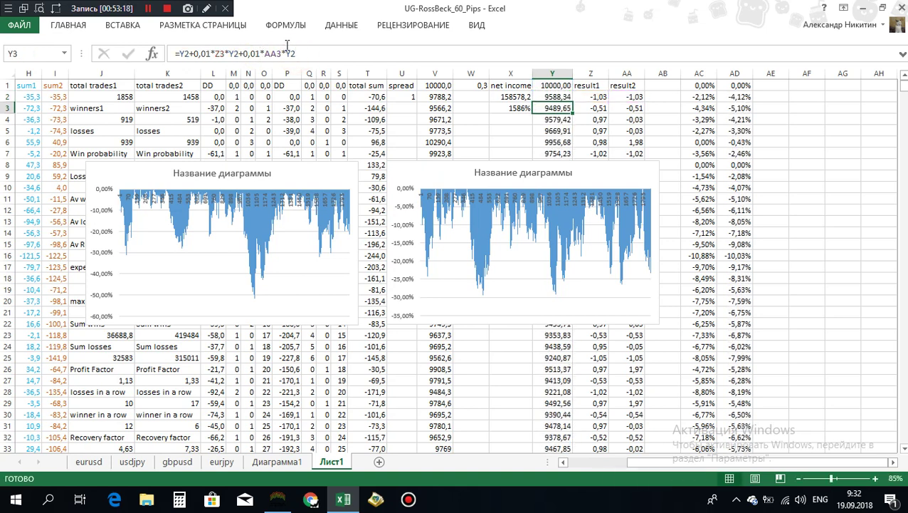
# - Fill the Y2 balance formula down column Y to the last data row
pyautogui.click(545, 98)
pyautogui.moveTo(573, 102); pyautogui.dragTo(573, 102)
pyautogui.doubleClick(573, 101)
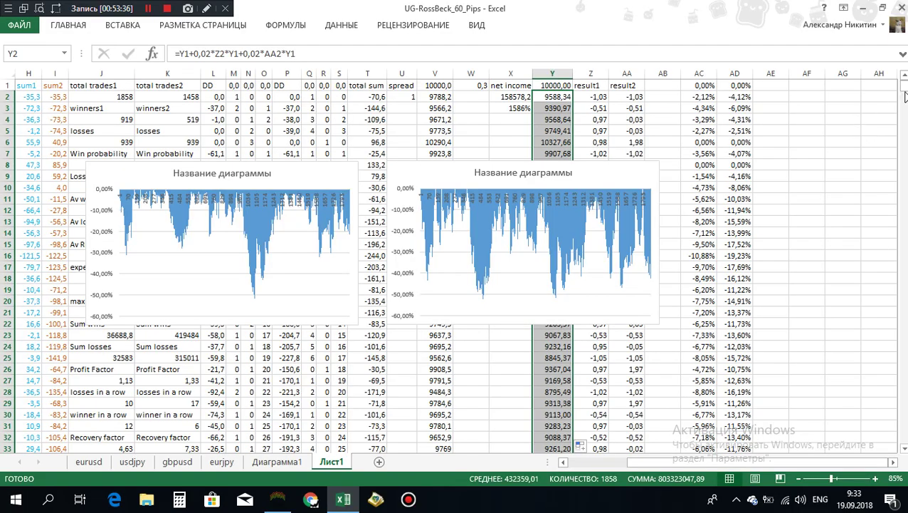
# - Widen column Y so that the large balances near the end of the data fit in their cells
pyautogui.moveTo(905, 96); pyautogui.dragTo(905, 434)
pyautogui.scroll(-12, 591, 292)
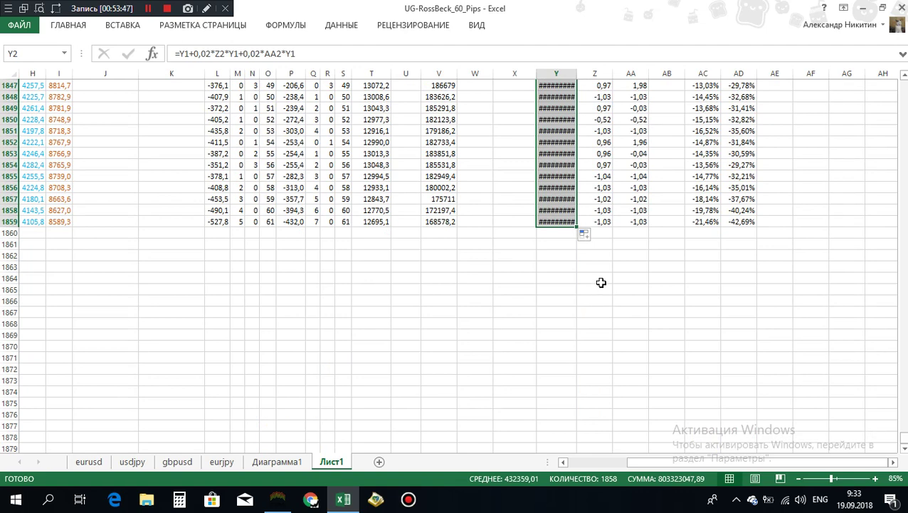
pyautogui.scroll(4, 601, 283)
pyautogui.click(69, 25)
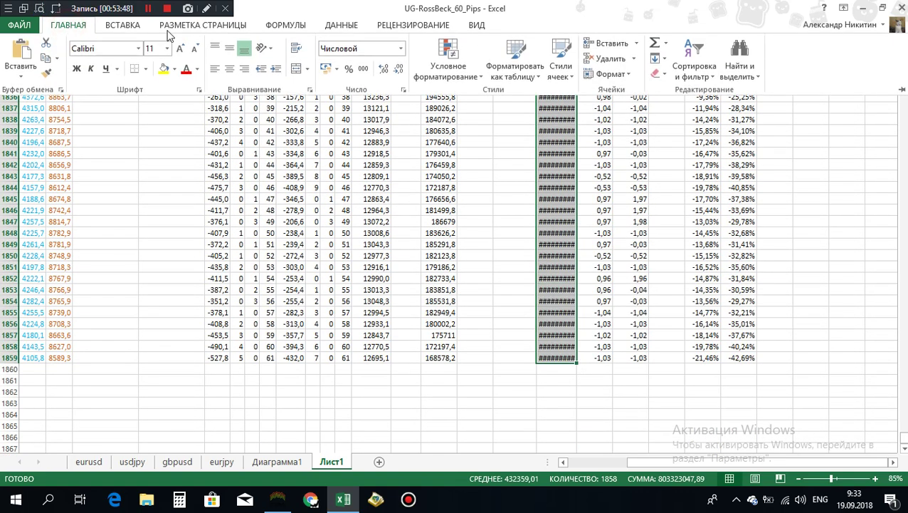
pyautogui.click(614, 74)
pyautogui.click(634, 154)
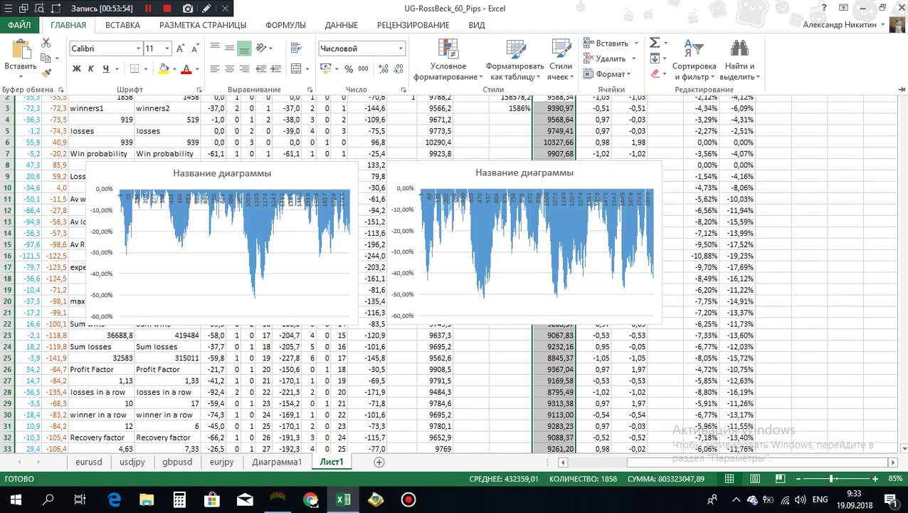
pyautogui.click(821, 138)
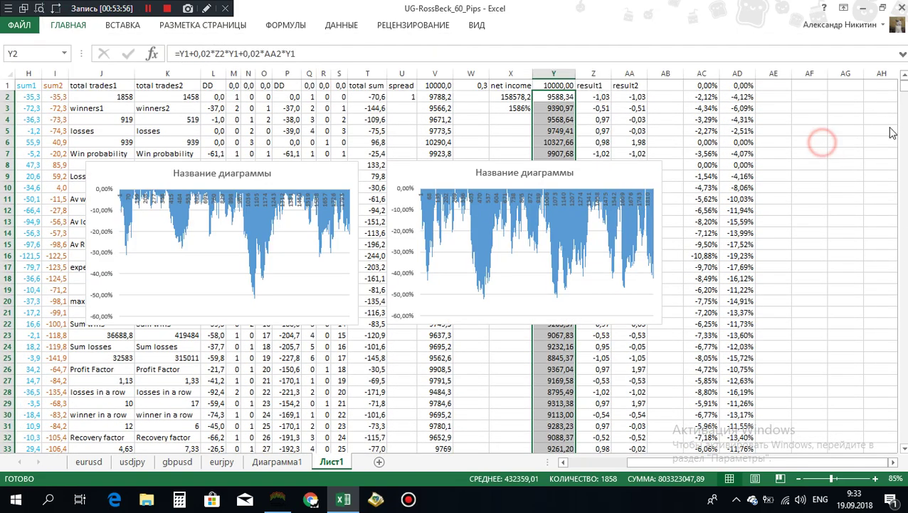
# - Examine the final balance in Y1859 for the 2% risk variant
pyautogui.moveTo(904, 94); pyautogui.dragTo(904, 421)
pyautogui.scroll(-10, 558, 314)
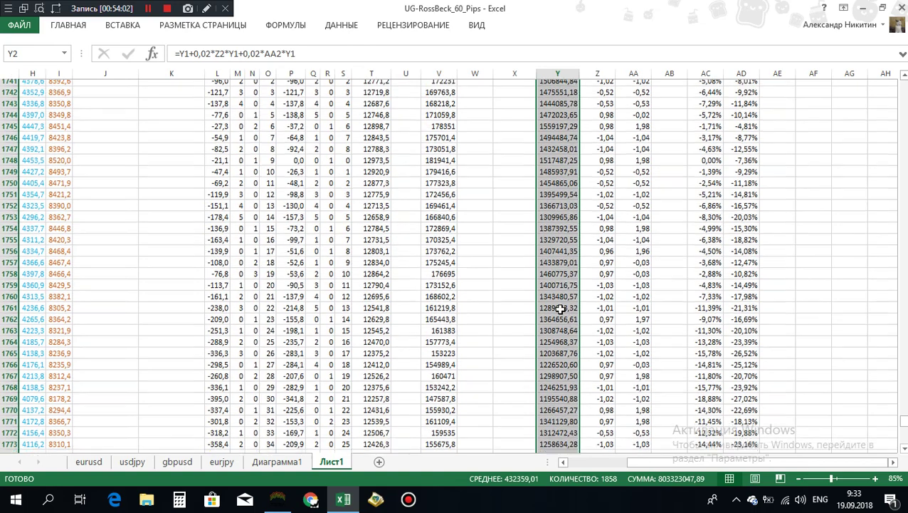
pyautogui.scroll(-20, 561, 248)
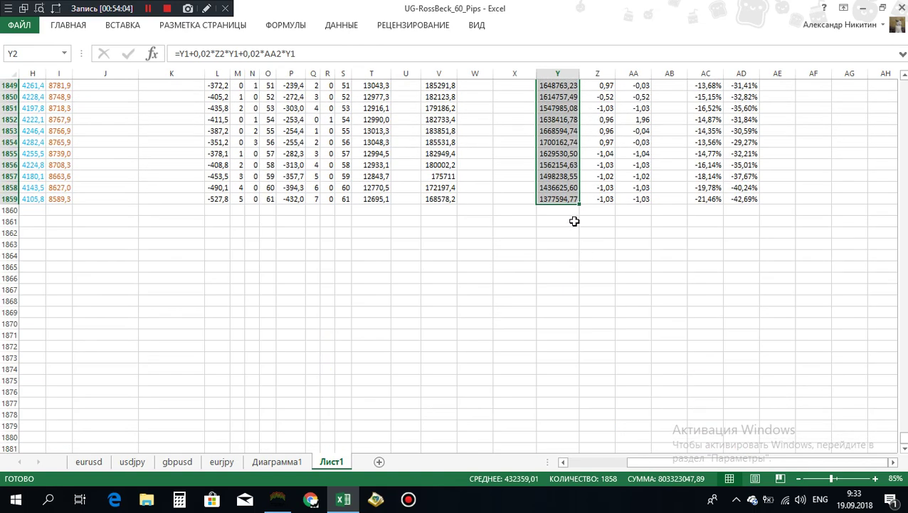
pyautogui.click(545, 199)
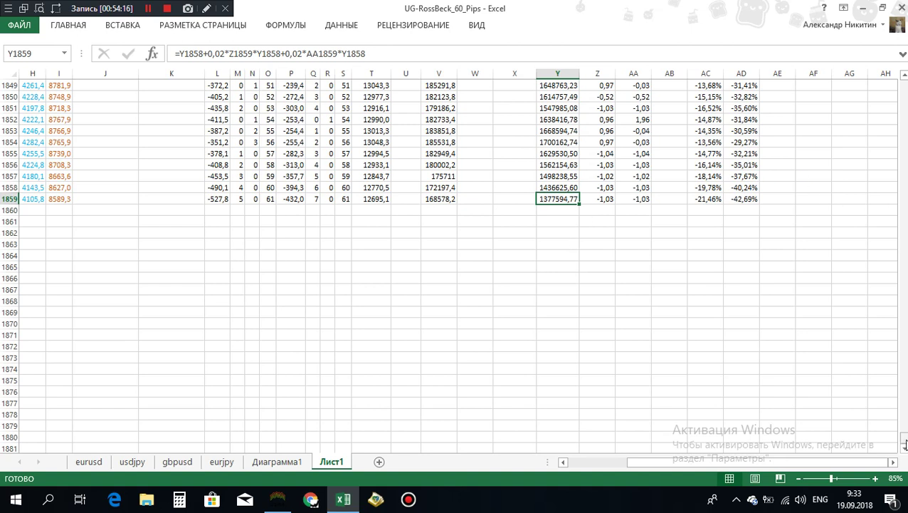
# - Move the two drawdown charts farther apart in the upper rows of the sheet
pyautogui.moveTo(905, 437); pyautogui.dragTo(903, 84)
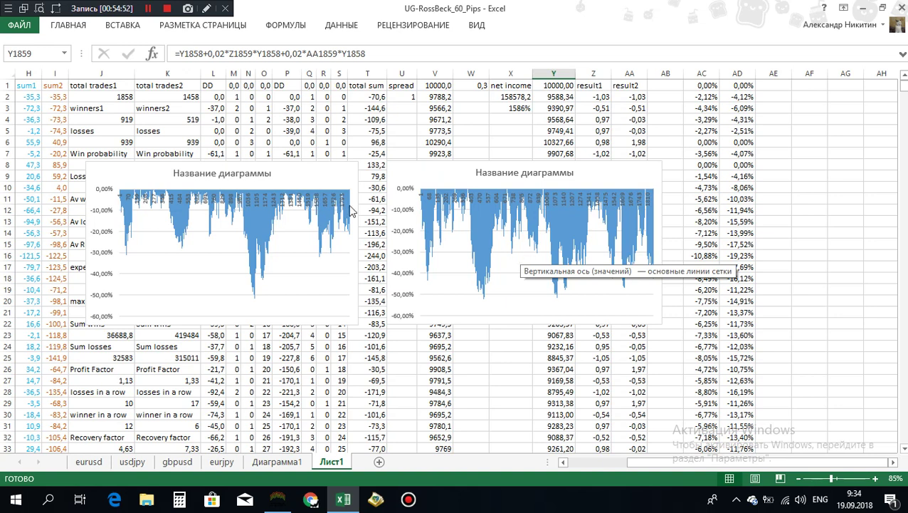
pyautogui.moveTo(120, 188); pyautogui.dragTo(112, 172)
pyautogui.moveTo(426, 174); pyautogui.dragTo(455, 170)
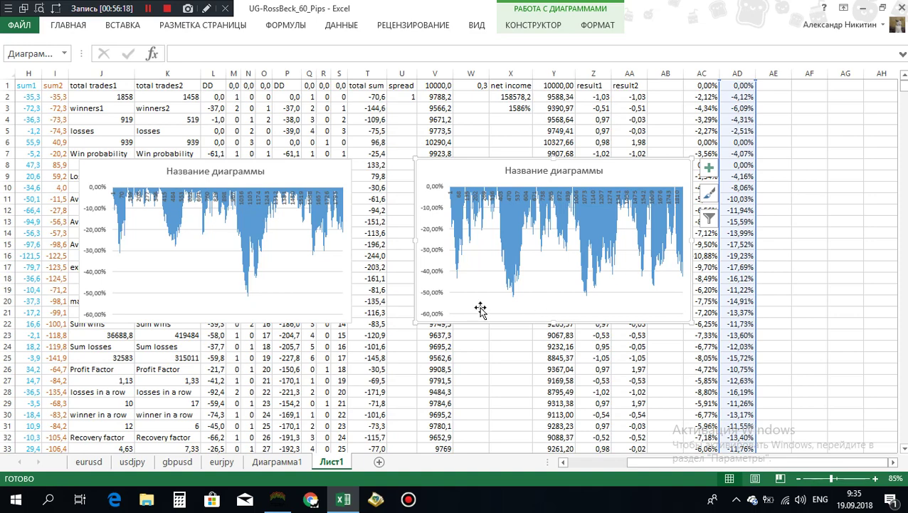
# - Review the timeframe and algorithm in the trading plan on the eurjpy sheet and return to Лист1
pyautogui.click(221, 462)
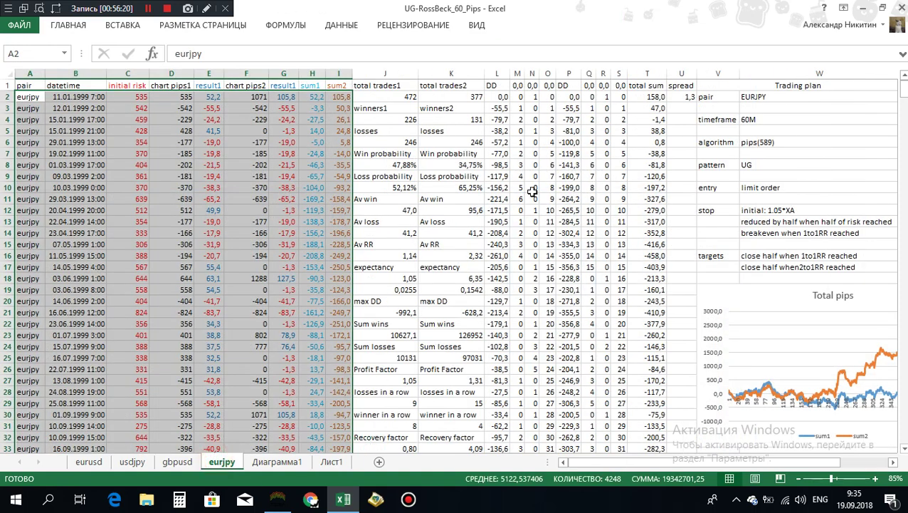
pyautogui.click(769, 121)
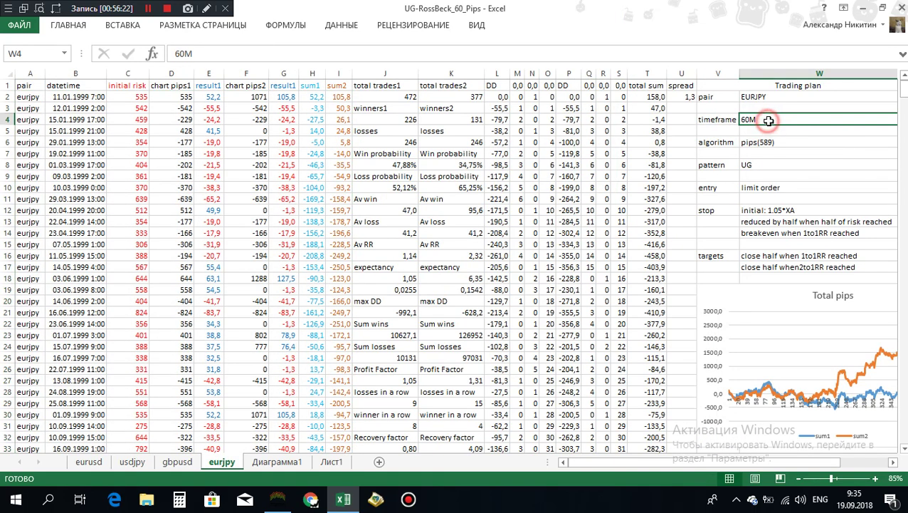
pyautogui.click(782, 143)
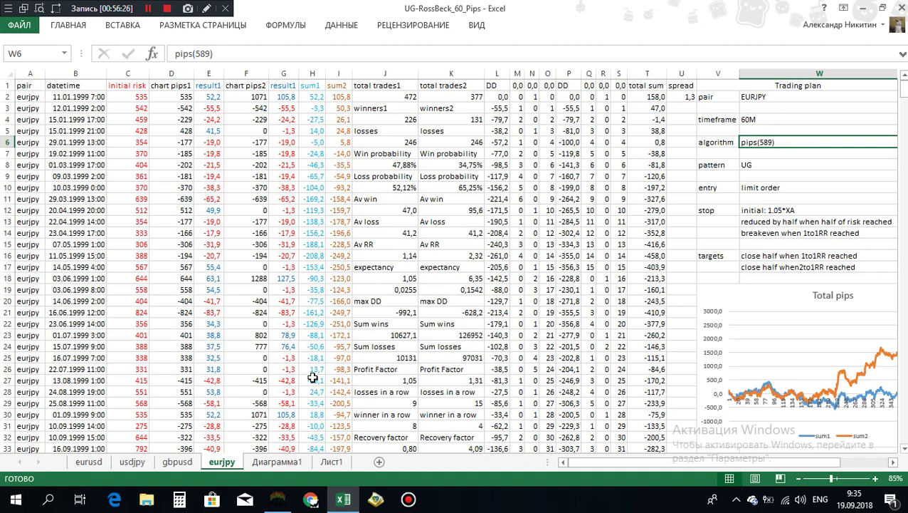
pyautogui.click(327, 463)
# - Compare the fixed-multiplier drawdown chart with the 2% risk drawdown chart on Лист1
pyautogui.click(391, 175)
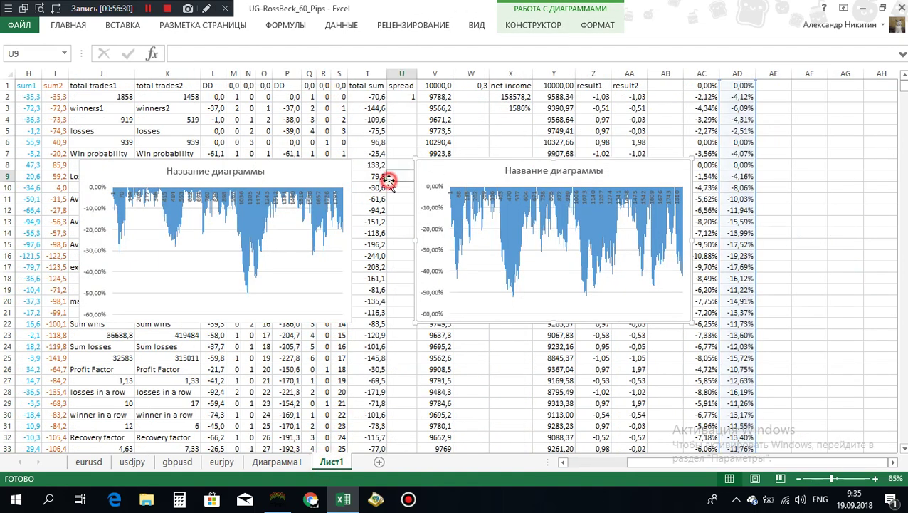
pyautogui.click(481, 171)
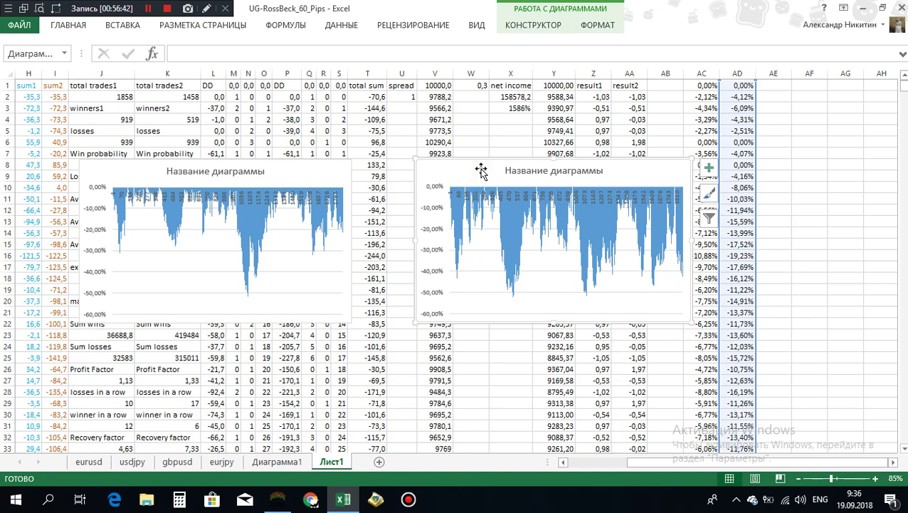
pyautogui.click(298, 171)
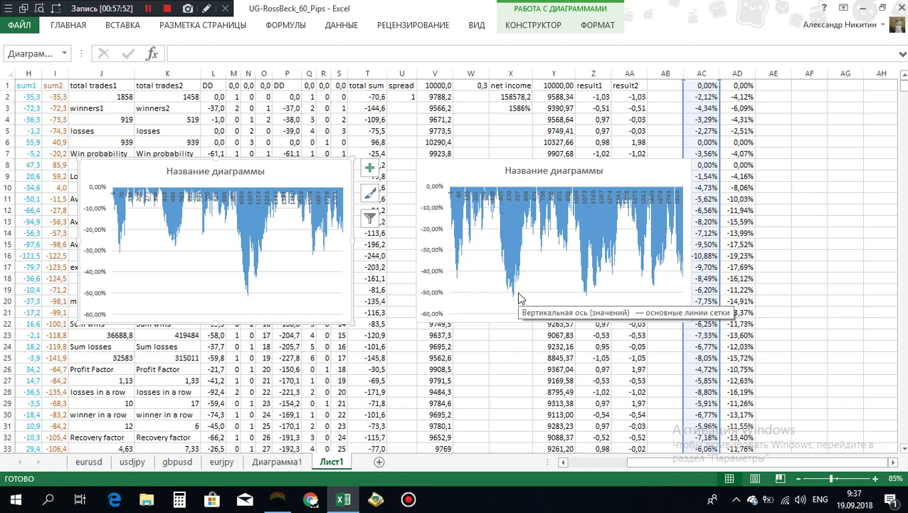
# - Set both risk factors in the Y2 balance formula to 0,01 and commit the formula
pyautogui.click(558, 97)
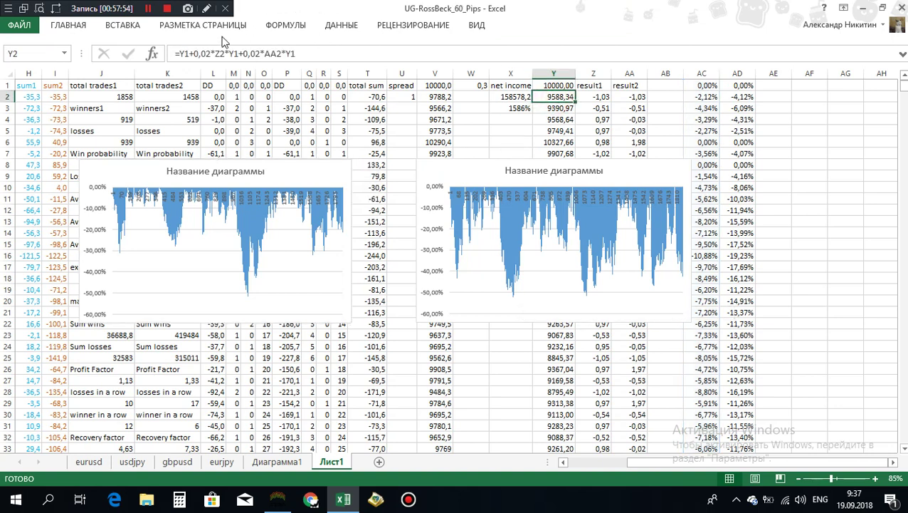
pyautogui.click(207, 53)
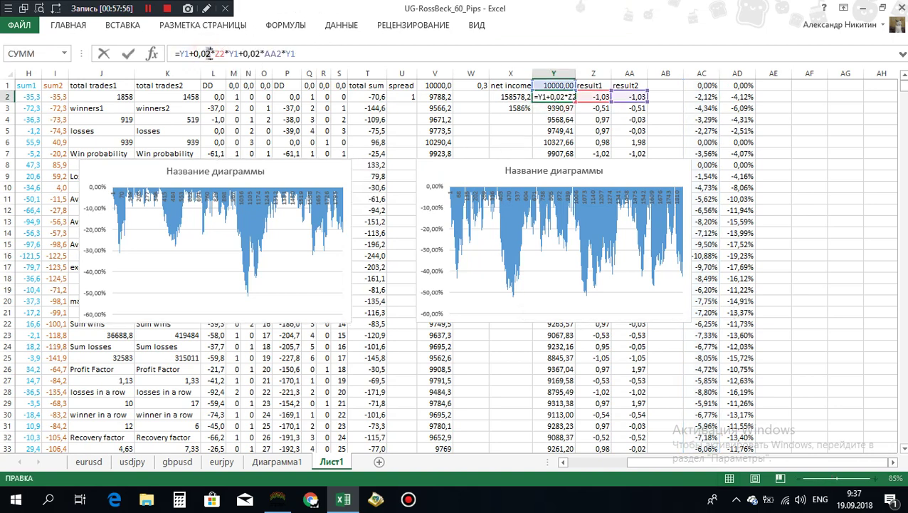
pyautogui.press('BackSpace')
pyautogui.write('1')
pyautogui.click(258, 54)
pyautogui.press('BackSpace')
pyautogui.write('1')
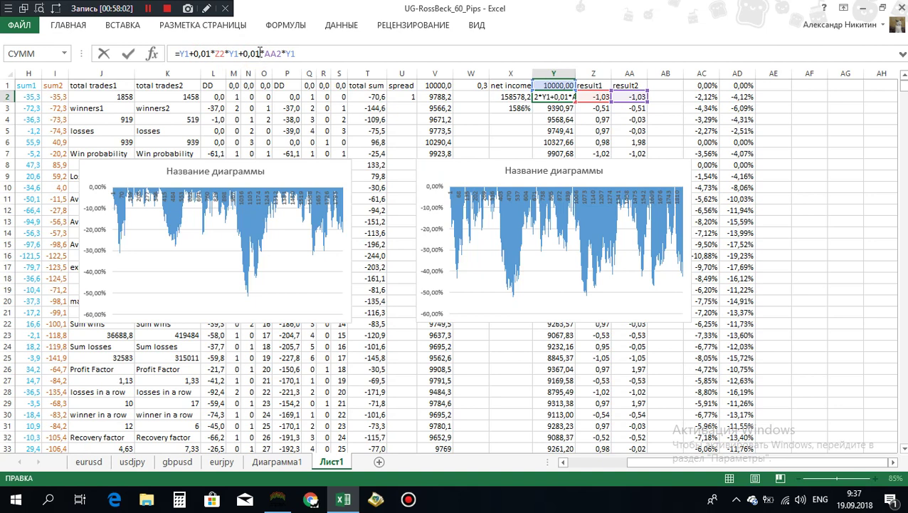
pyautogui.press('Return')
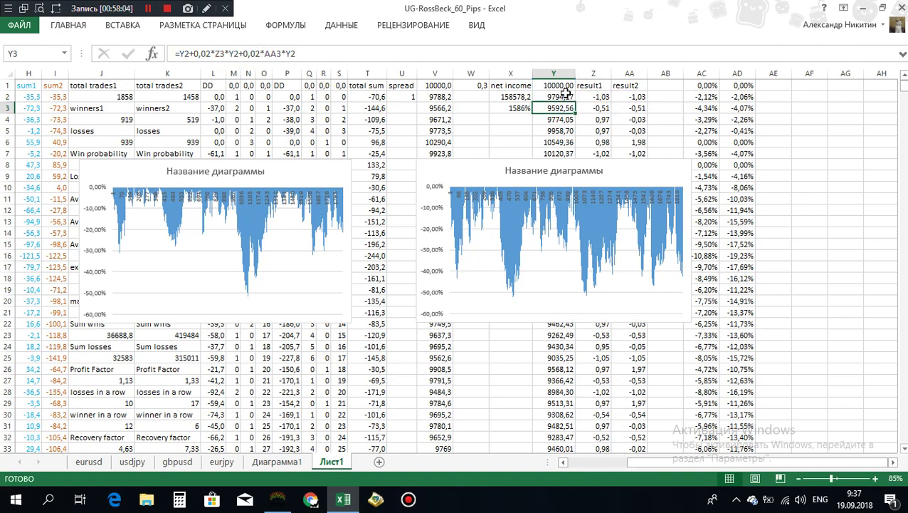
# - Fill the 1% risk balance formula from Y2 down the whole of column Y
pyautogui.click(559, 96)
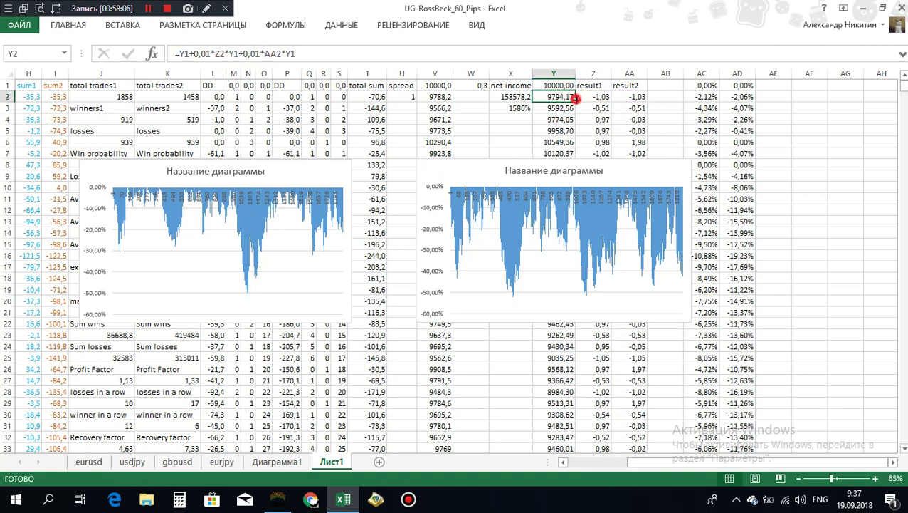
pyautogui.doubleClick(575, 101)
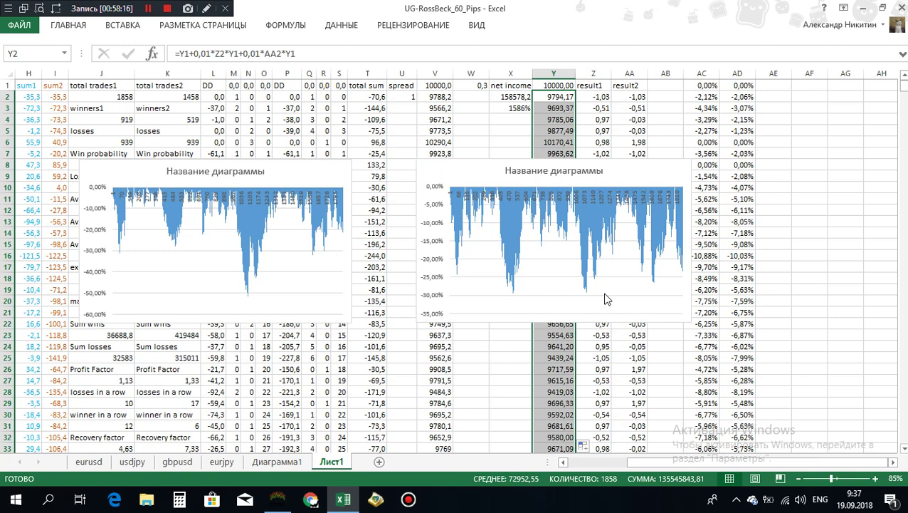
# - Move the fixed-multiplier drawdown chart off the statistics columns to directly below the percentage-risk drawdown chart
pyautogui.moveTo(797, 461); pyautogui.dragTo(733, 460)
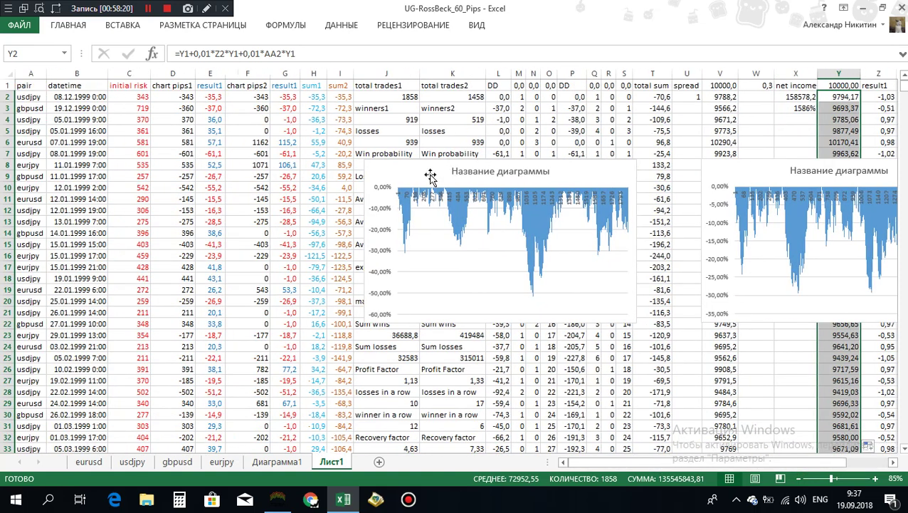
pyautogui.moveTo(401, 172); pyautogui.dragTo(740, 346)
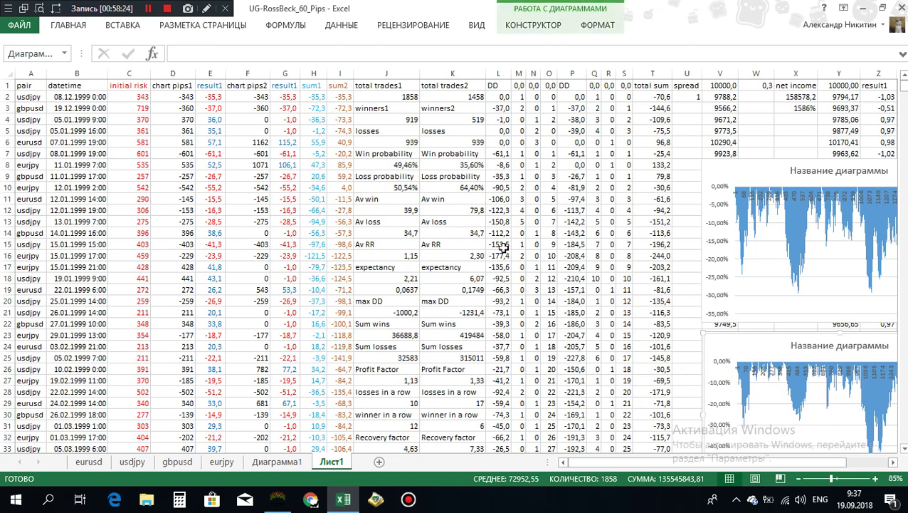
# - Compare win probability, average RR and the remaining statistics of the two trade variants in columns J and K
pyautogui.click(391, 165)
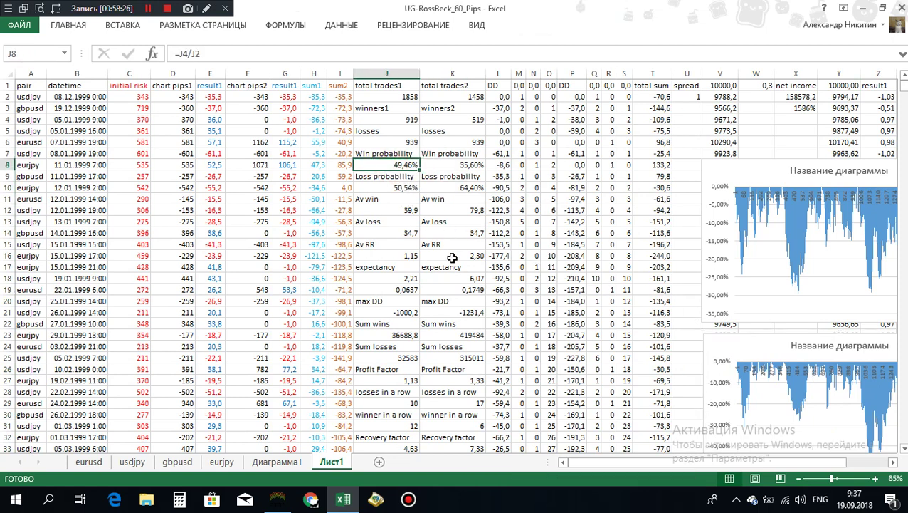
pyautogui.moveTo(419, 174); pyautogui.dragTo(467, 162)
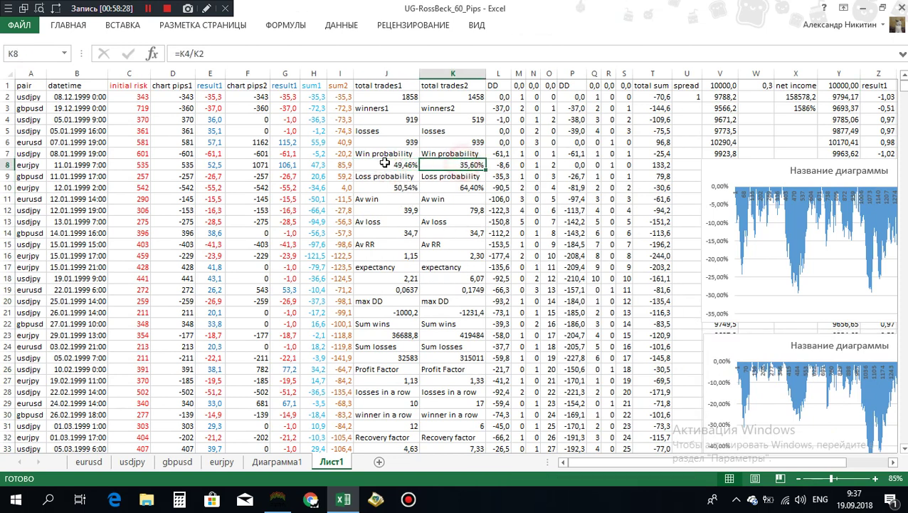
pyautogui.click(408, 253)
pyautogui.click(463, 254)
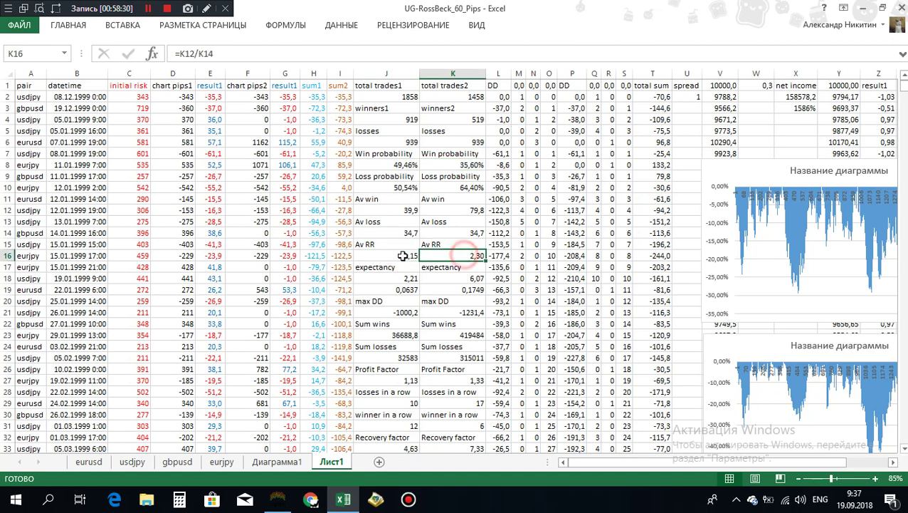
pyautogui.click(398, 255)
pyautogui.click(449, 255)
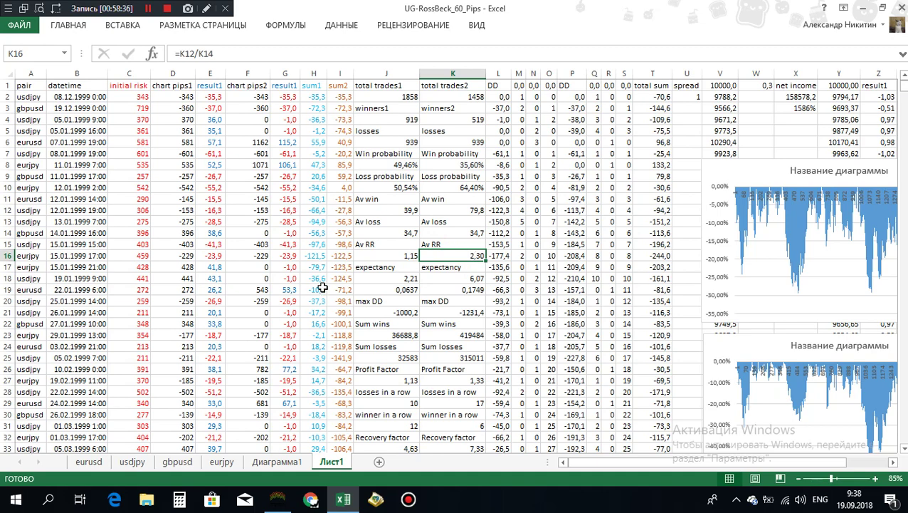
pyautogui.scroll(-3, 405, 306)
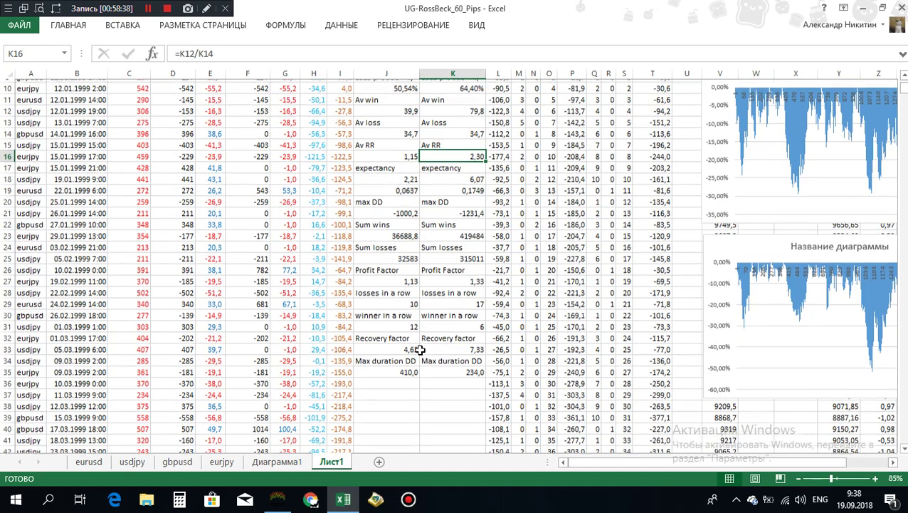
pyautogui.scroll(3, 420, 350)
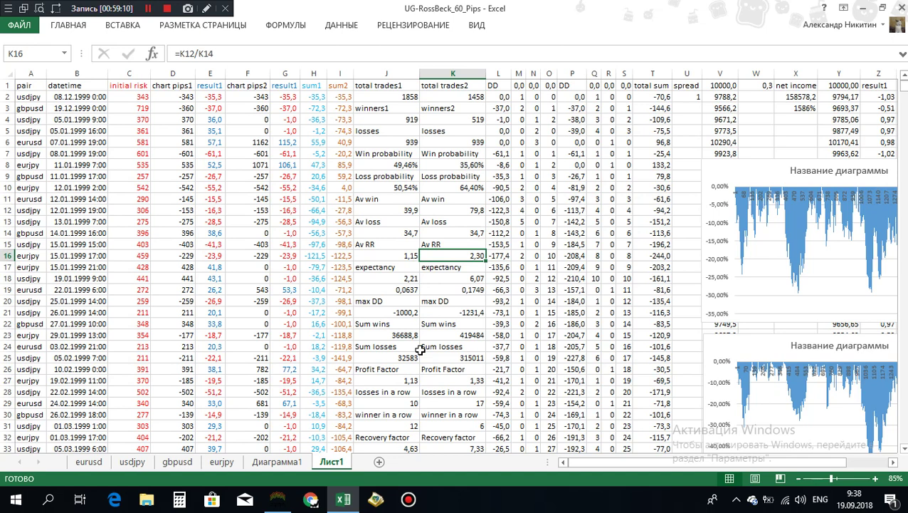
pyautogui.moveTo(624, 462)
pyautogui.mouseDown()
pyautogui.moveTo(707, 467)
pyautogui.moveTo(616, 458)
pyautogui.mouseUp()
# - Examine how the initial risk, chart pips and spread in row 2 feed the result formulas in E2 and G2
pyautogui.click(120, 98)
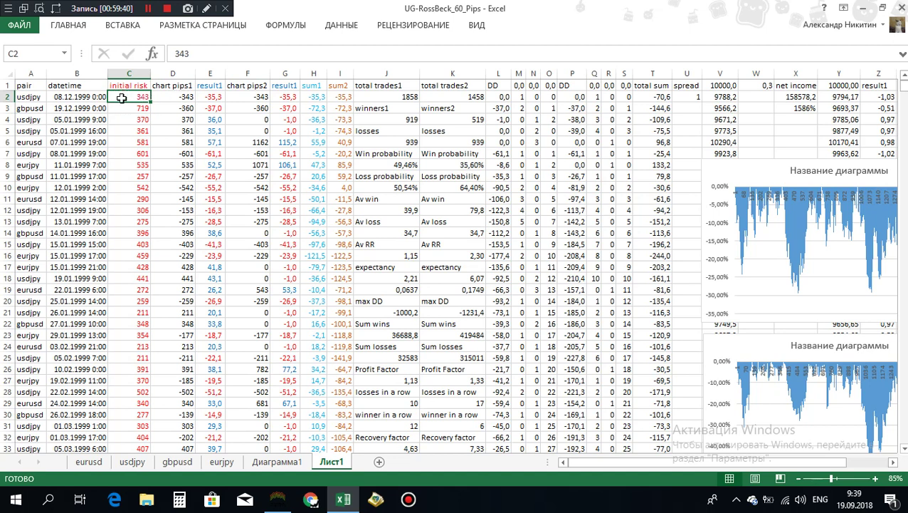
pyautogui.click(175, 97)
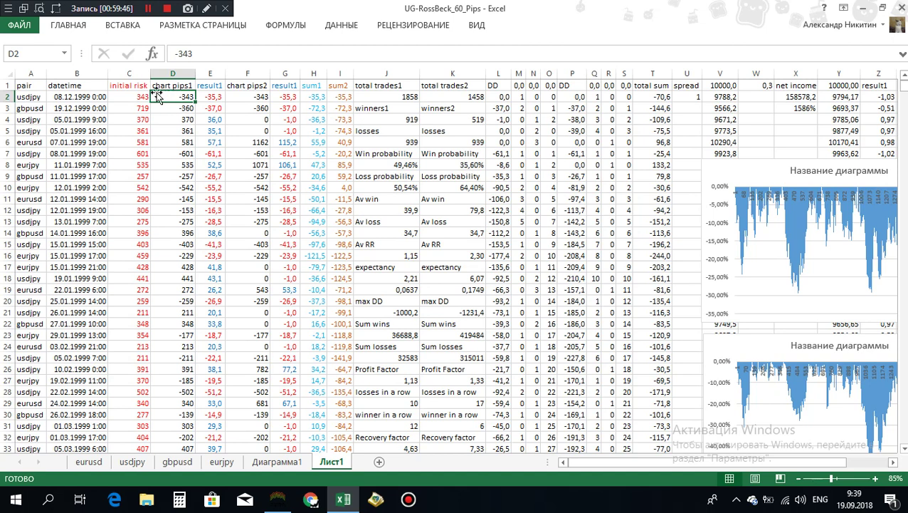
pyautogui.click(211, 99)
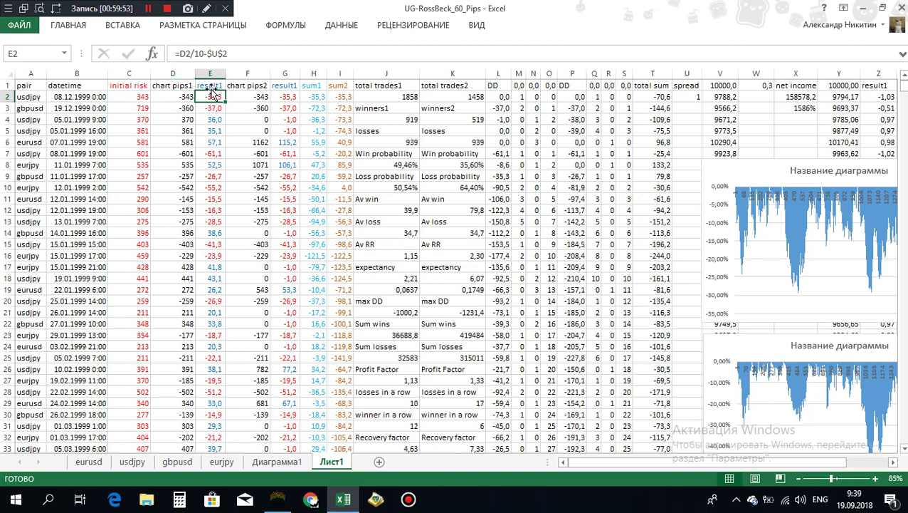
pyautogui.click(284, 98)
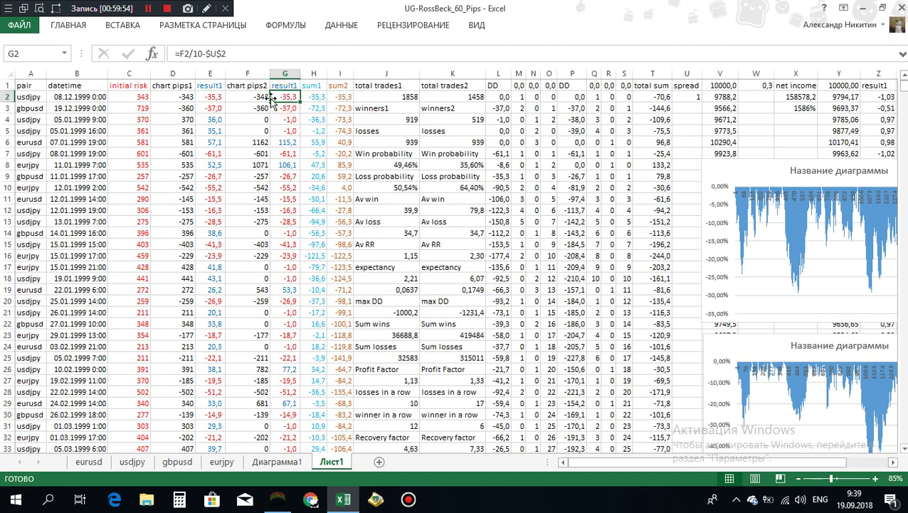
pyautogui.click(168, 96)
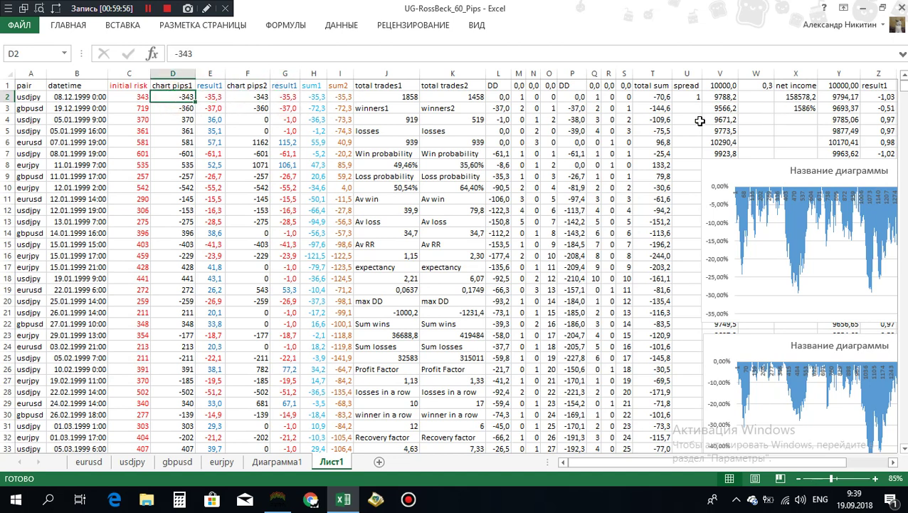
pyautogui.click(682, 99)
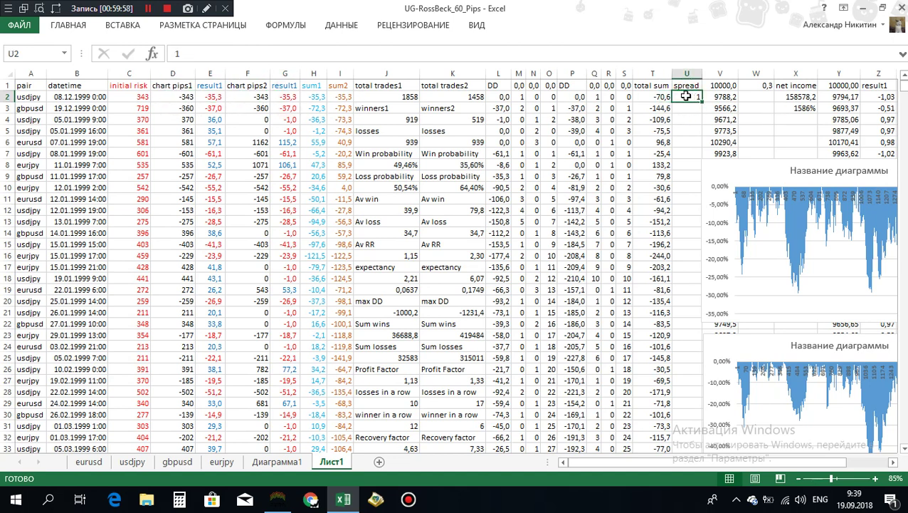
pyautogui.click(187, 97)
pyautogui.click(215, 97)
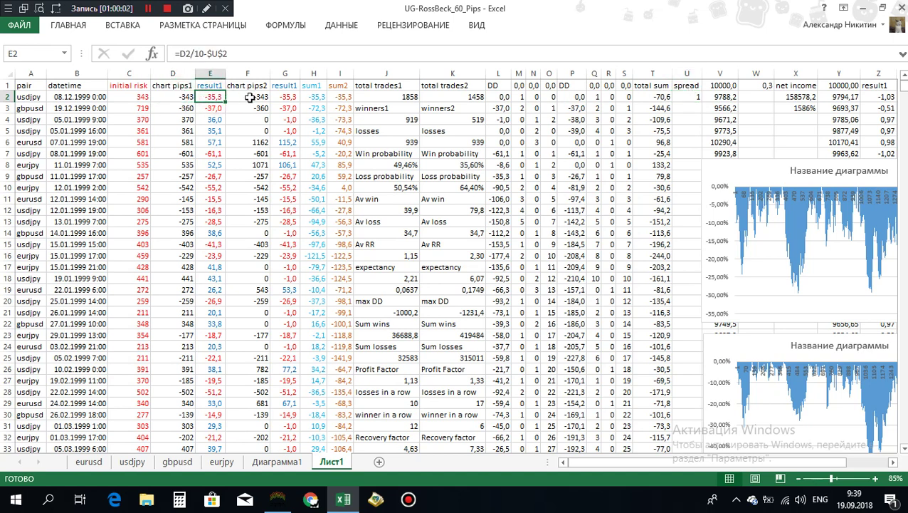
pyautogui.click(245, 98)
pyautogui.click(287, 98)
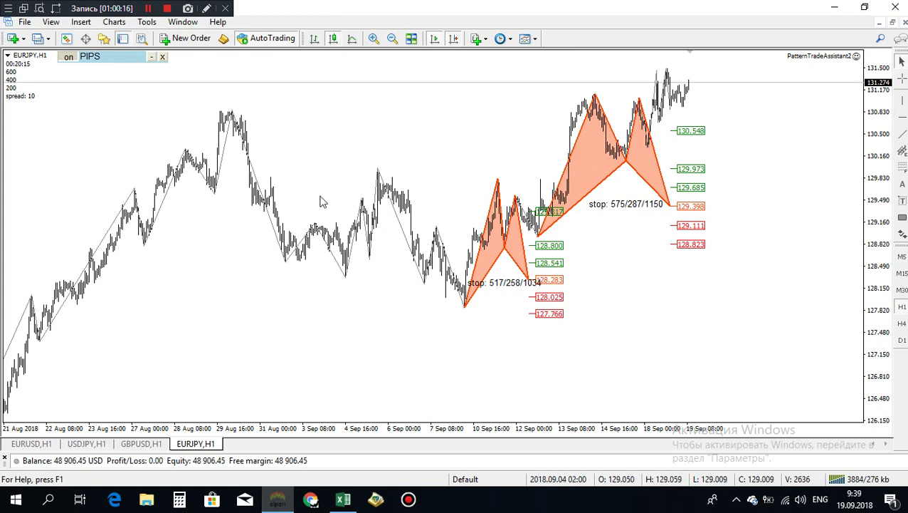
# - Switch to the MetaTrader terminal, turn off chart auto scroll and examine the marked patterns and their stop levels across the EURJPY H1 history
pyautogui.scroll(-3, 319, 202)
pyautogui.click(437, 40)
pyautogui.scroll(-6, 339, 192)
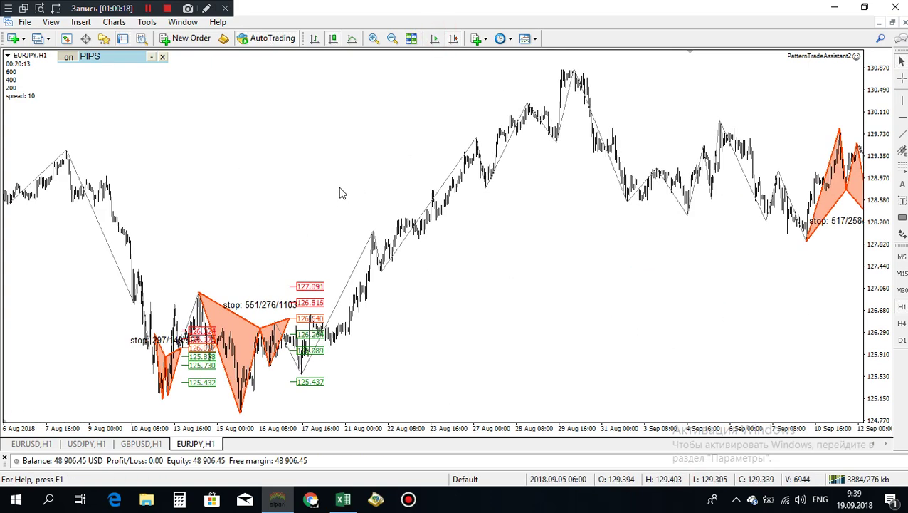
pyautogui.scroll(-3, 324, 191)
pyautogui.scroll(-10, 324, 199)
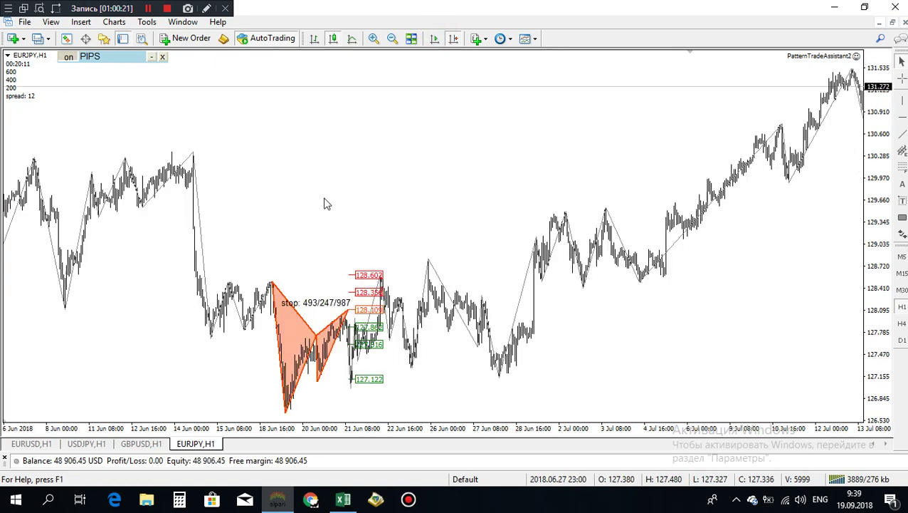
pyautogui.scroll(-8, 359, 258)
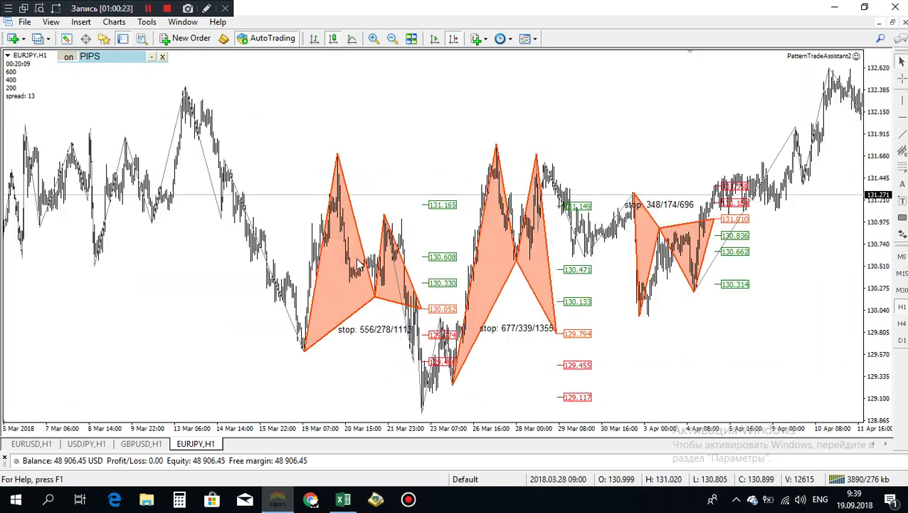
pyautogui.scroll(12, 358, 275)
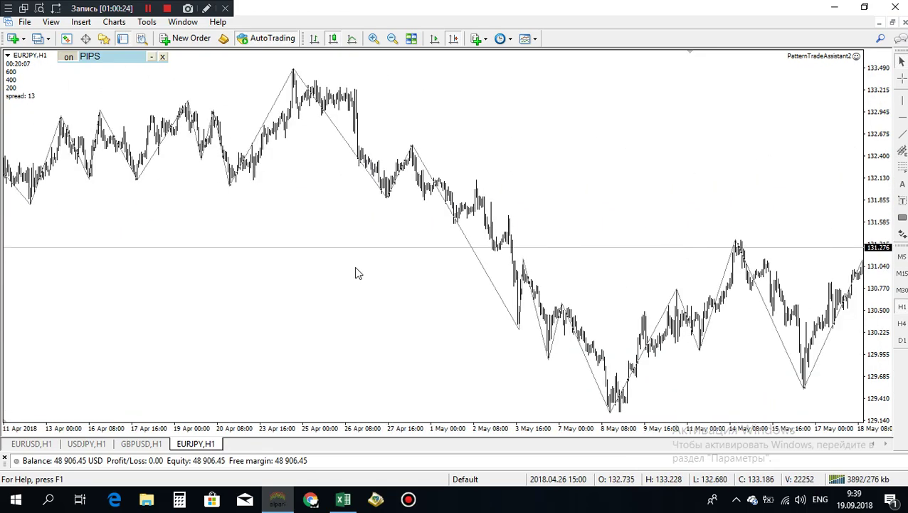
pyautogui.scroll(5, 358, 274)
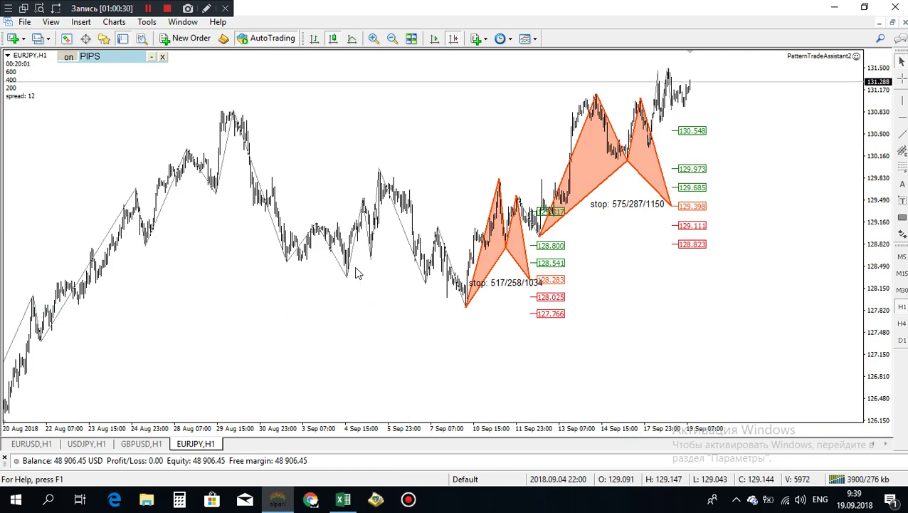
pyautogui.click(523, 134)
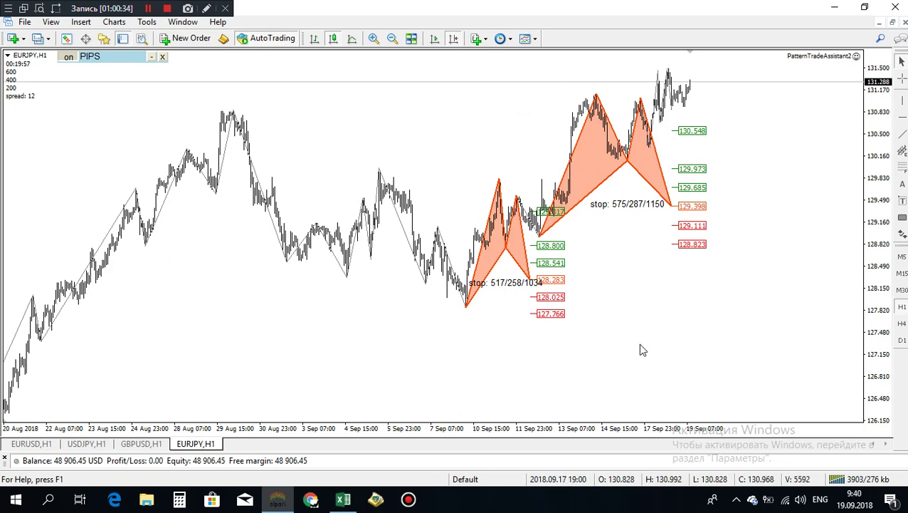
pyautogui.scroll(-10, 346, 132)
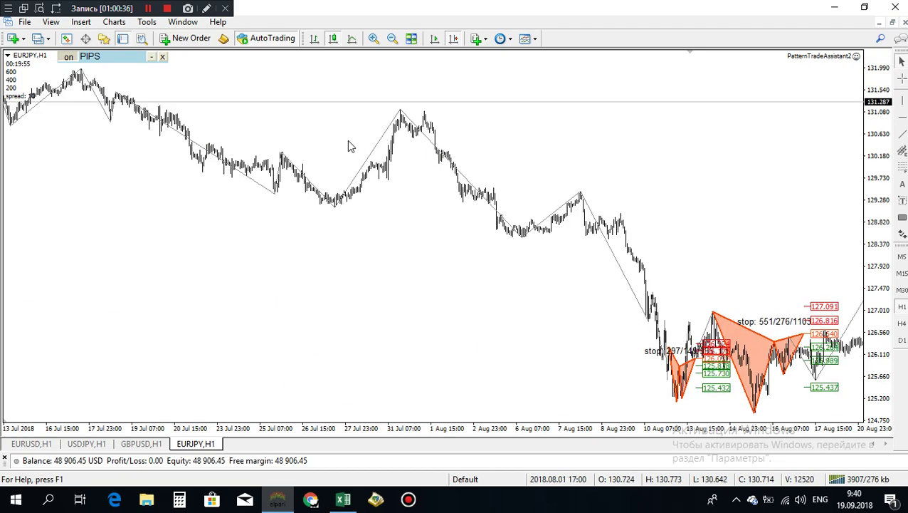
pyautogui.scroll(-10, 366, 178)
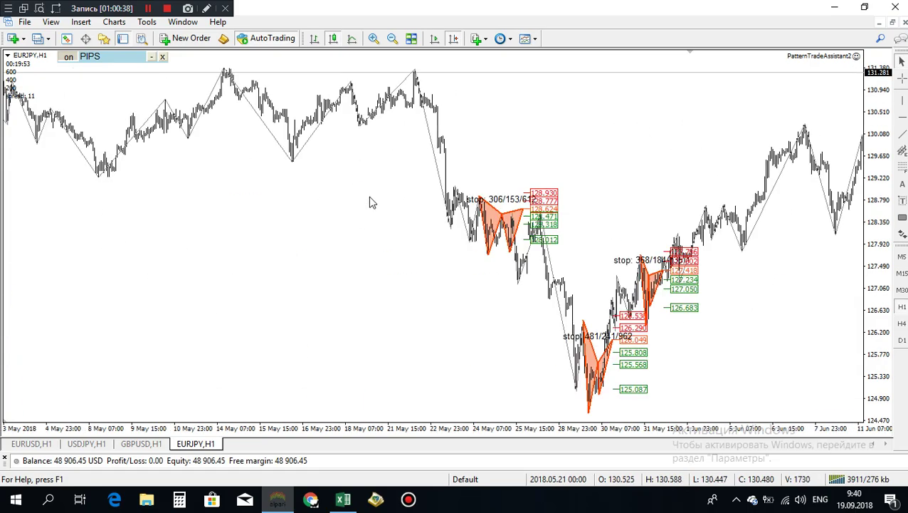
pyautogui.scroll(-10, 408, 275)
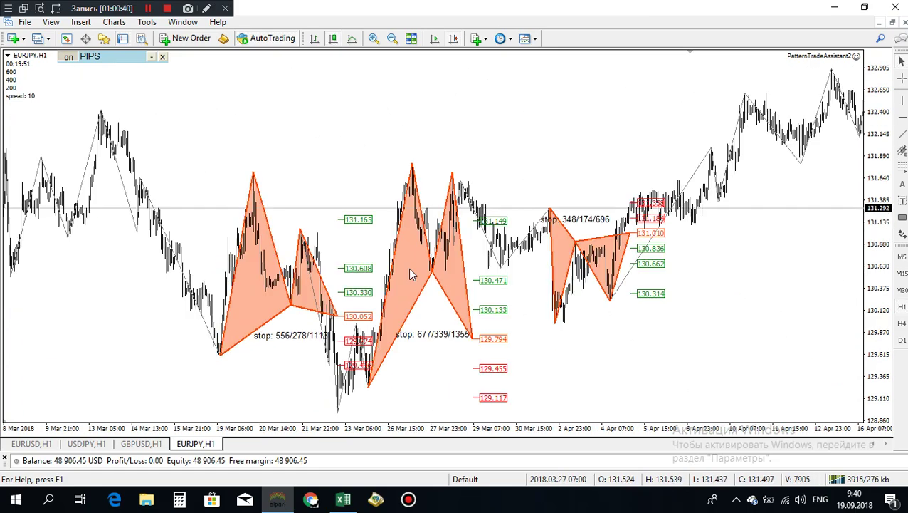
pyautogui.scroll(20, 447, 287)
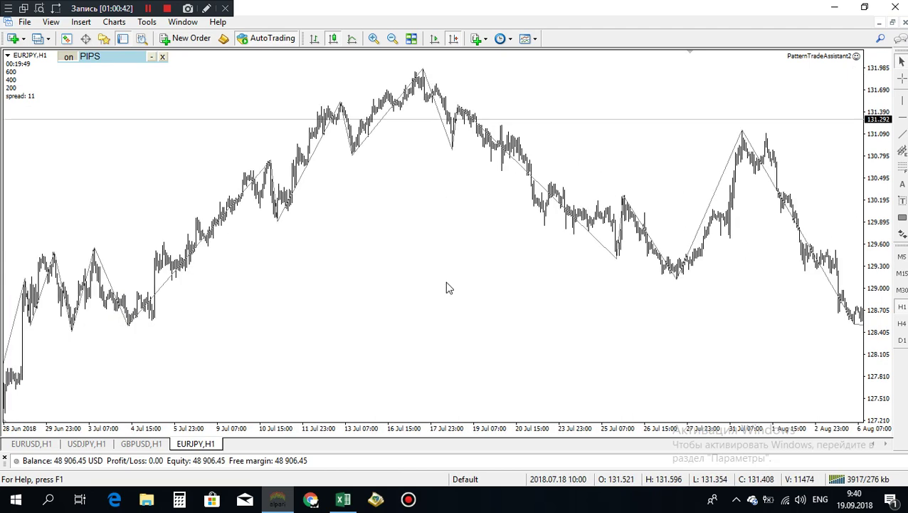